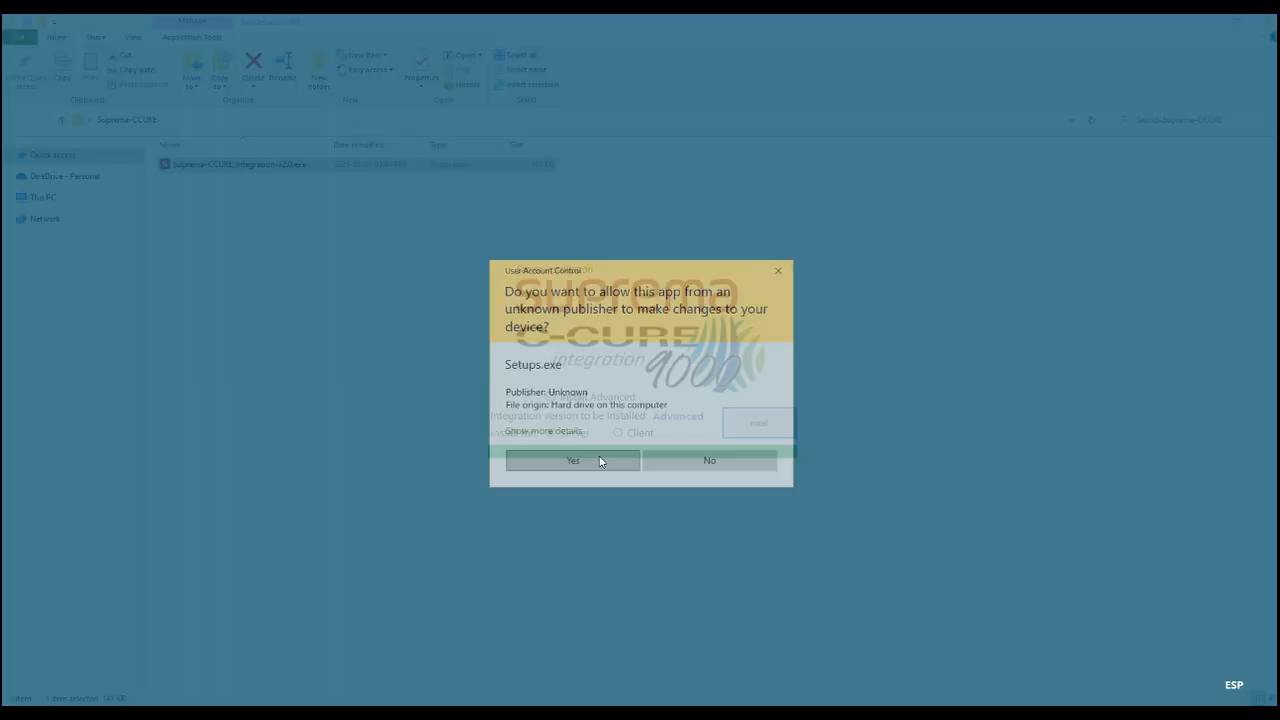
# - Accept the license and finish installing the Suprema C•CURE Integration server component
pyautogui.click(600, 457)
pyautogui.click(709, 486)
pyautogui.click(571, 447)
pyautogui.click(712, 486)
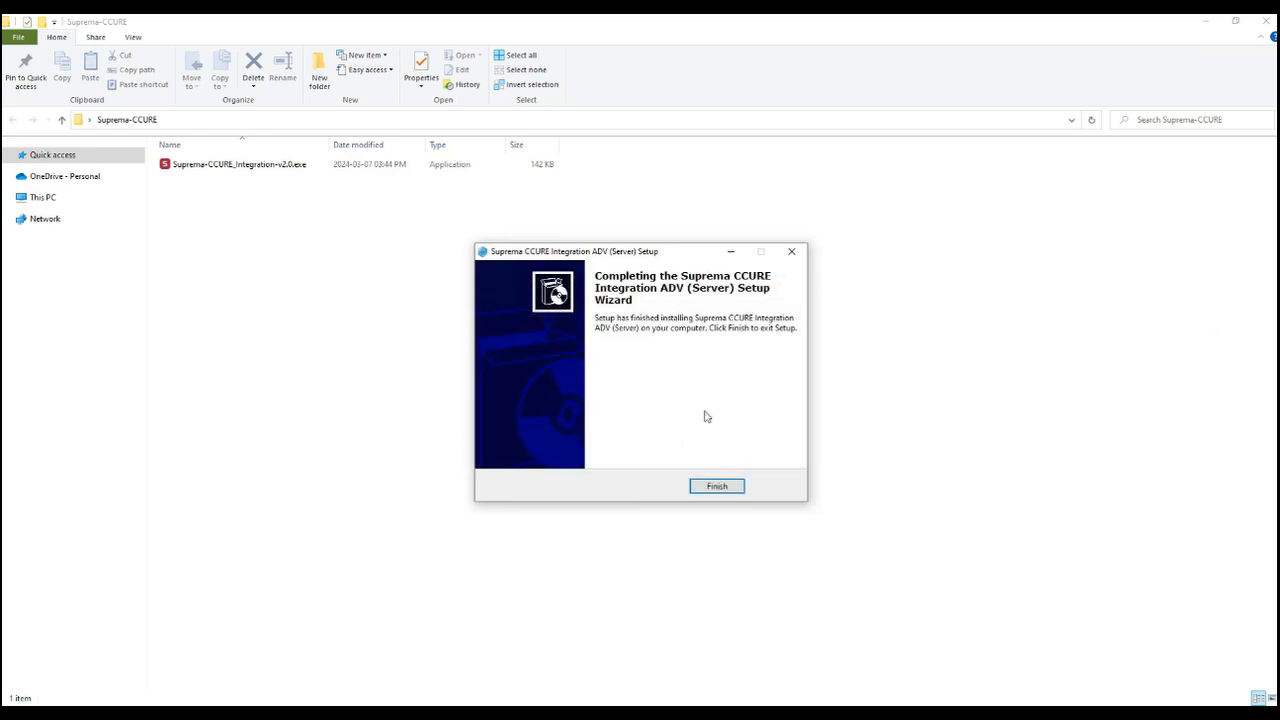
pyautogui.click(714, 486)
# - Run the integration installer as administrator and install the Client component
pyautogui.rightClick(271, 165)
pyautogui.click(310, 193)
pyautogui.click(573, 460)
pyautogui.click(618, 432)
pyautogui.click(757, 426)
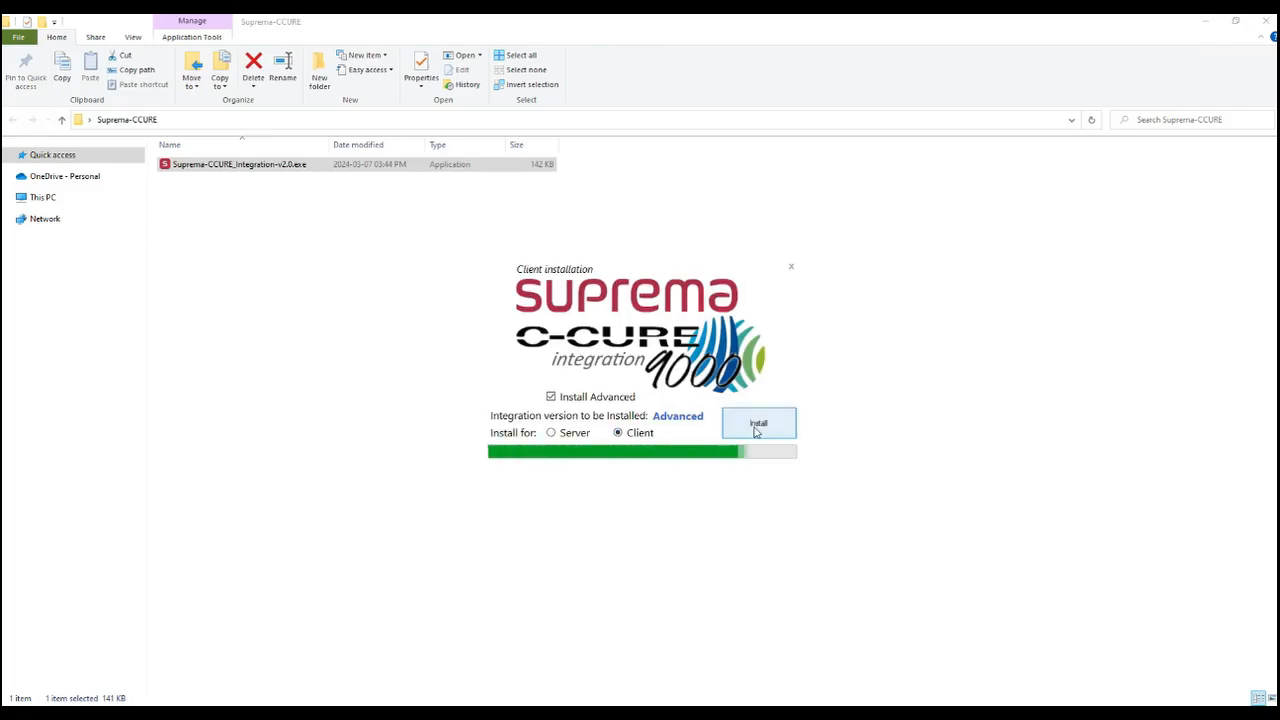
pyautogui.click(645, 409)
pyautogui.click(705, 486)
pyautogui.click(703, 487)
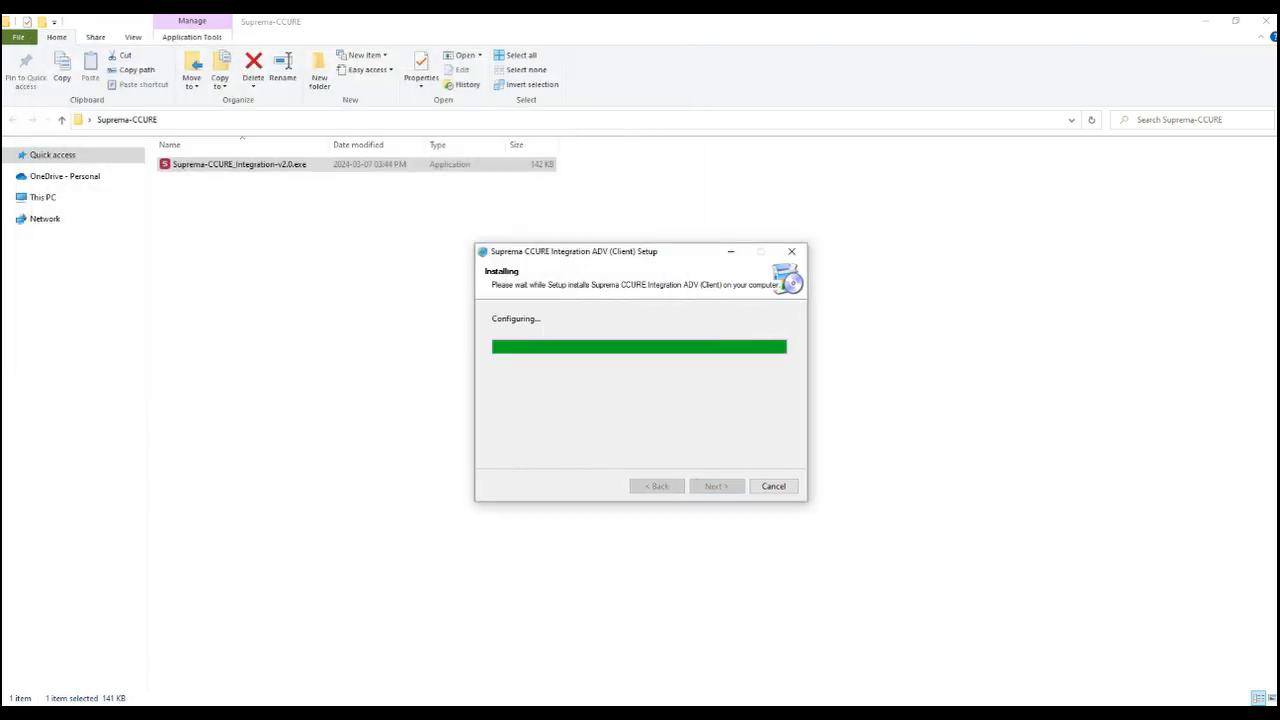
pyautogui.click(714, 486)
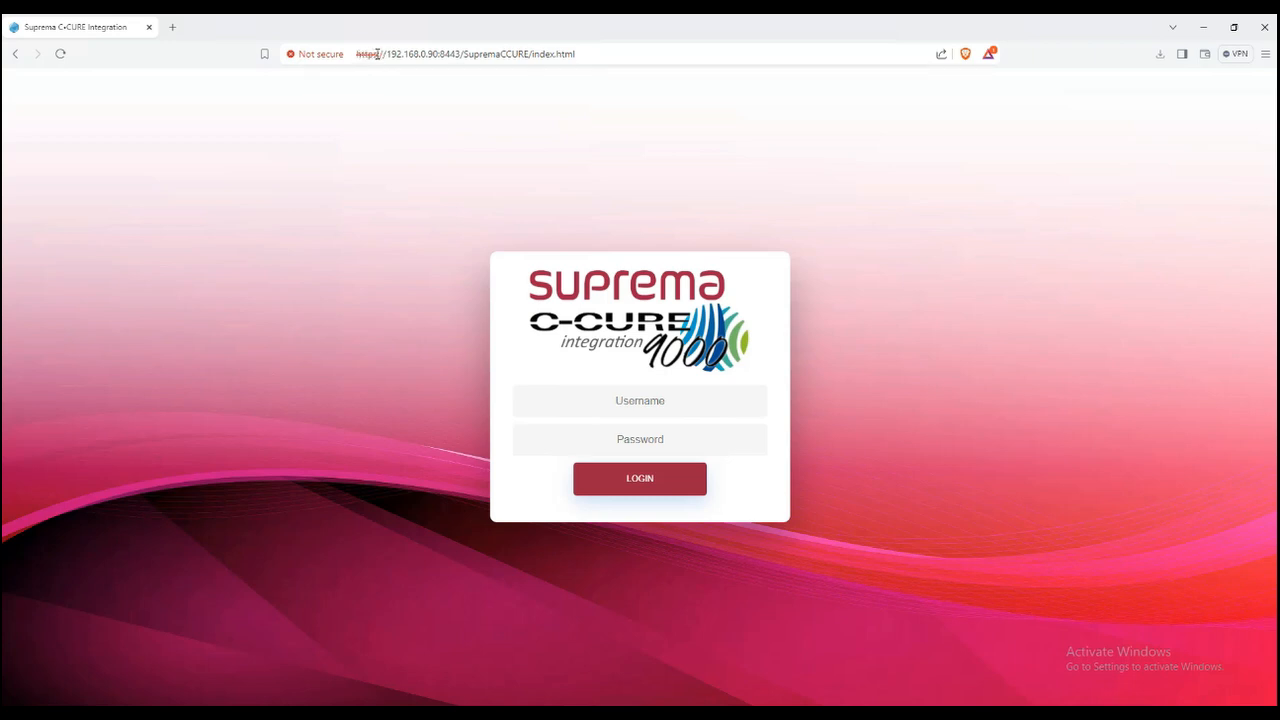
# - Close the BioStar 2 Setting window and reload the integration login page
pyautogui.moveTo(389, 55); pyautogui.dragTo(437, 55)
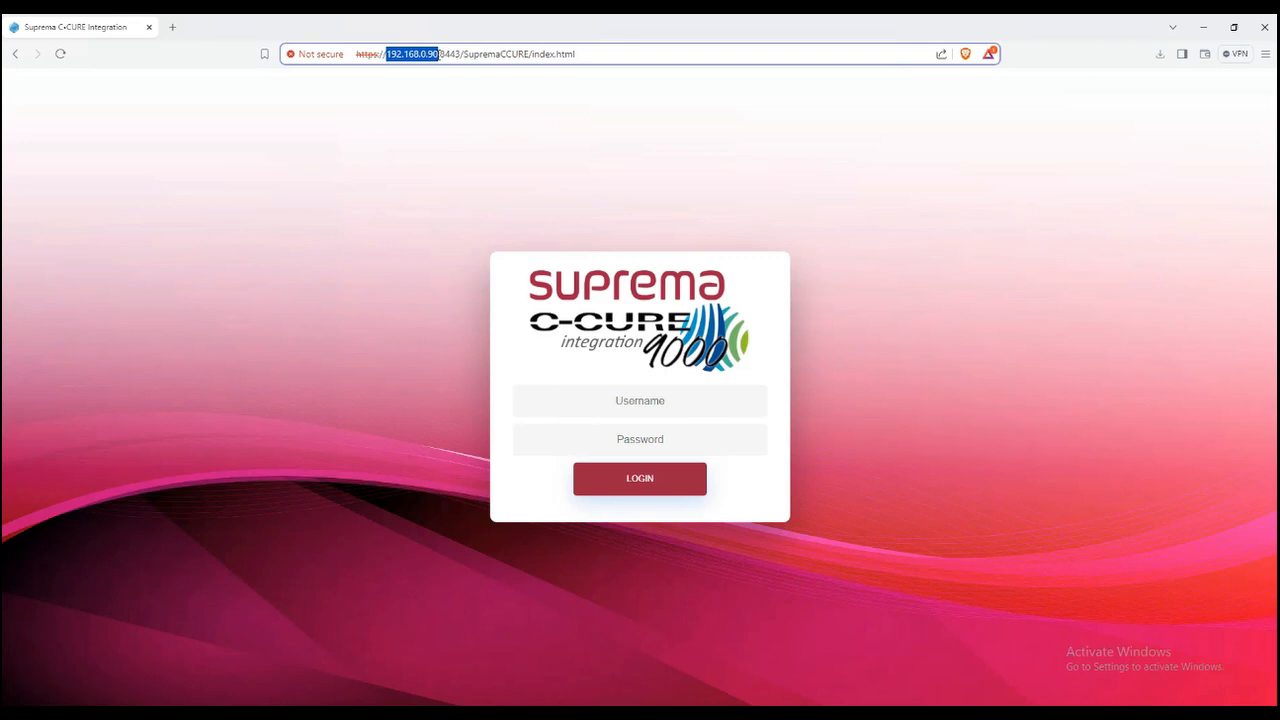
pyautogui.moveTo(440, 55); pyautogui.dragTo(454, 55)
pyautogui.hotkey('alt', 'Tab')
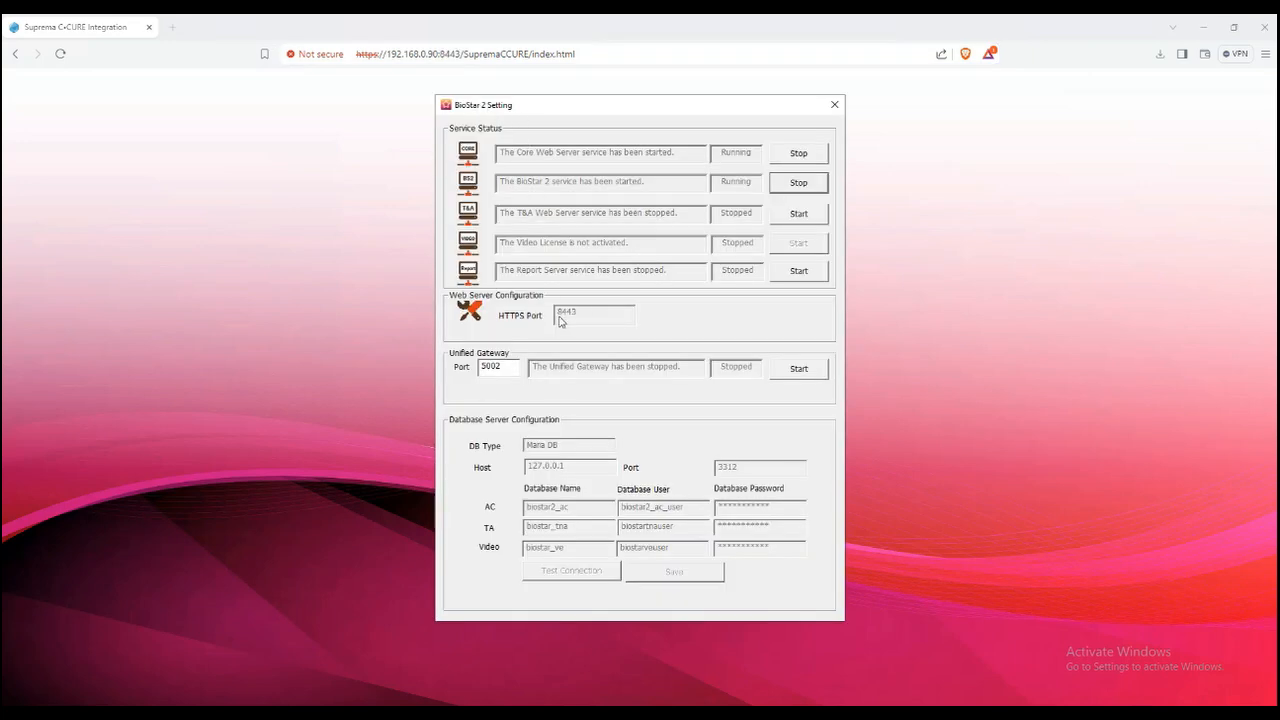
pyautogui.click(835, 105)
pyautogui.click(464, 57)
pyautogui.moveTo(465, 56); pyautogui.dragTo(578, 57)
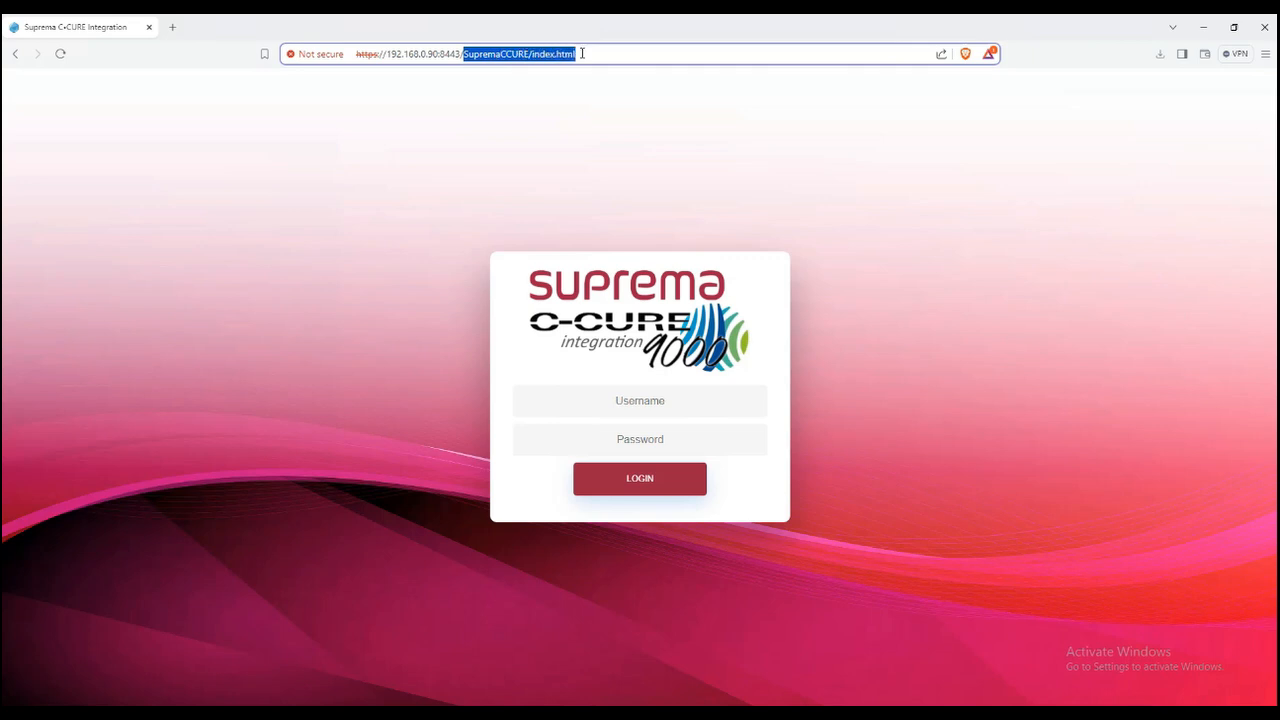
pyautogui.click(60, 55)
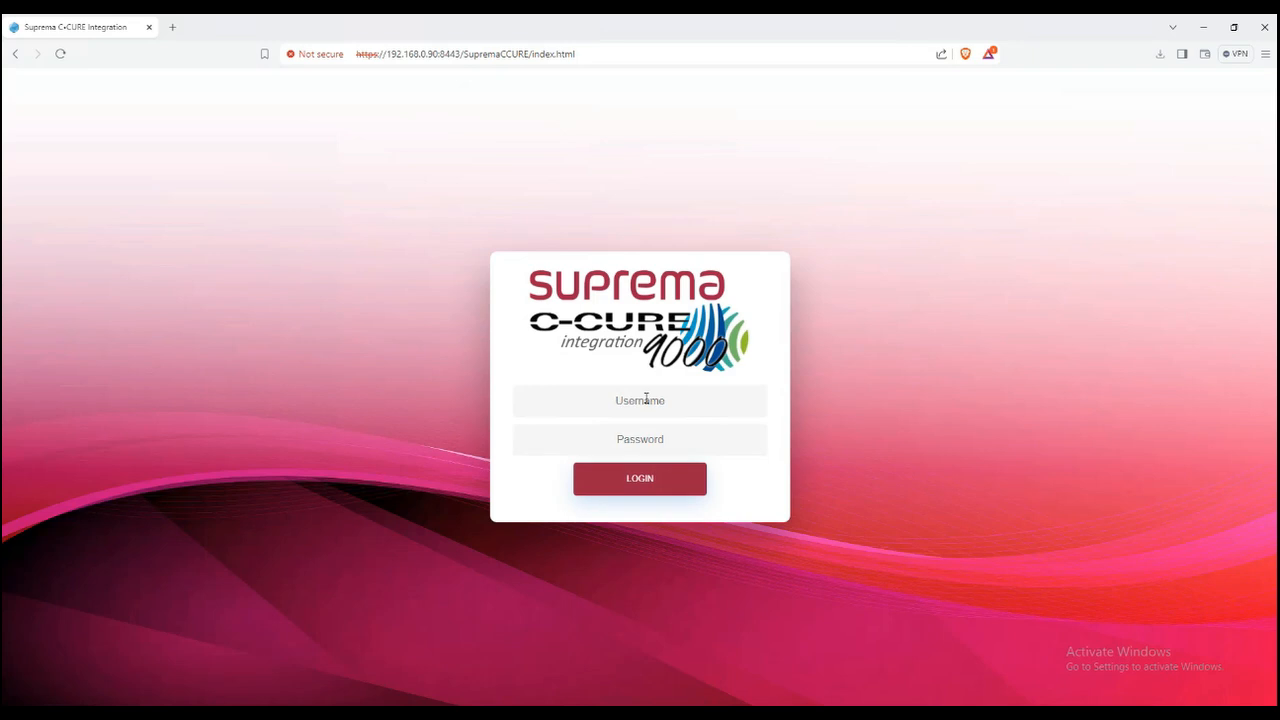
# - Log in with the saved administrator username and its password
pyautogui.click(646, 400)
pyautogui.click(620, 442)
pyautogui.click(657, 440)
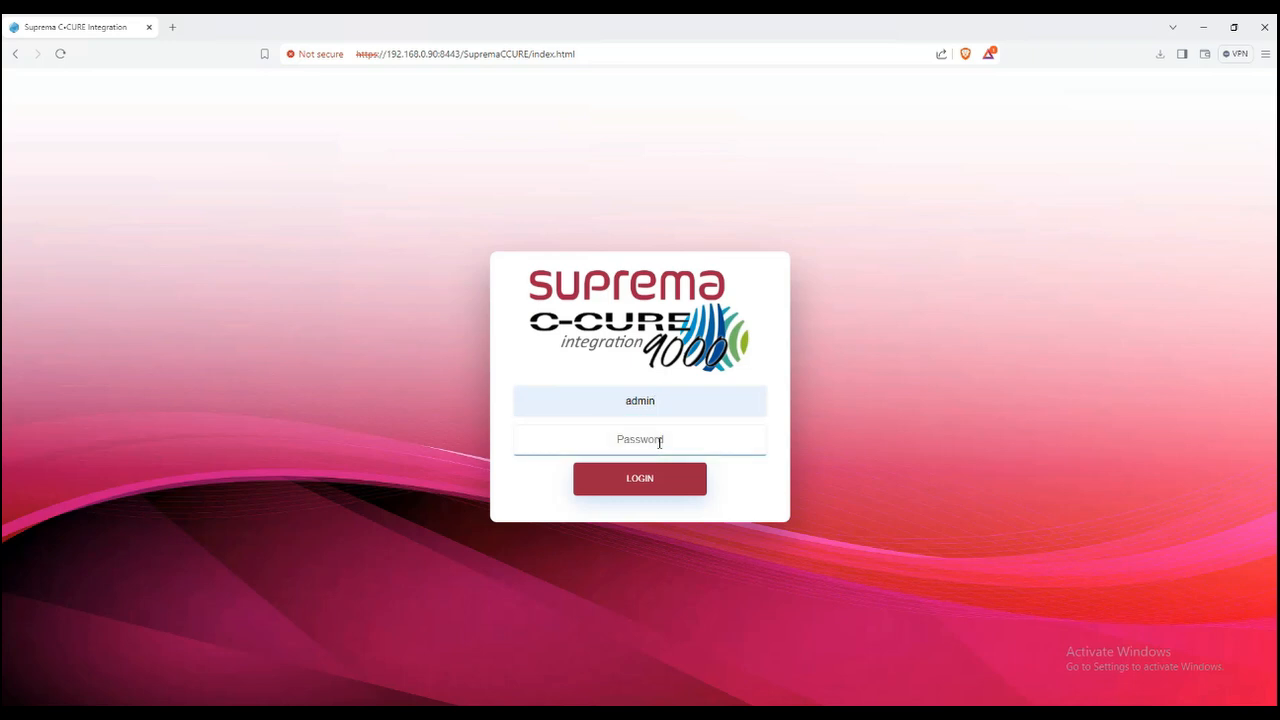
pyautogui.write('admin')
pyautogui.press('Return')
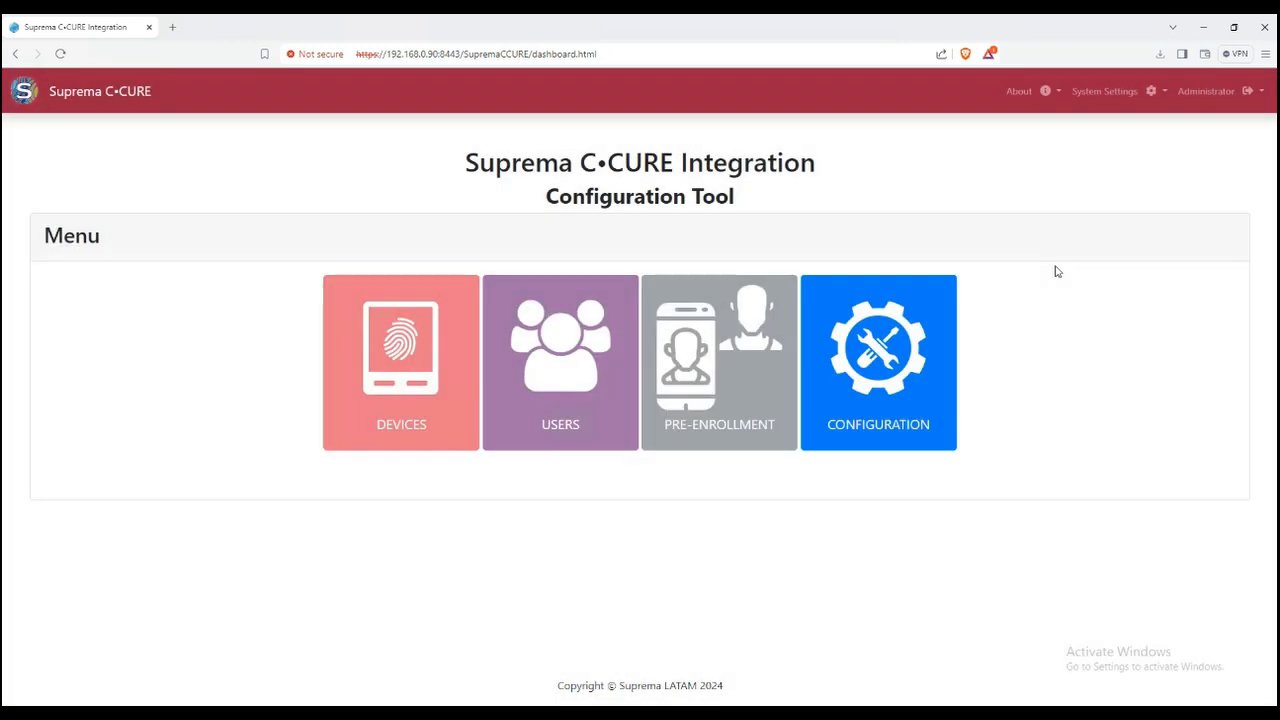
# - Go to Configuration > System Settings and find the License section
pyautogui.click(895, 378)
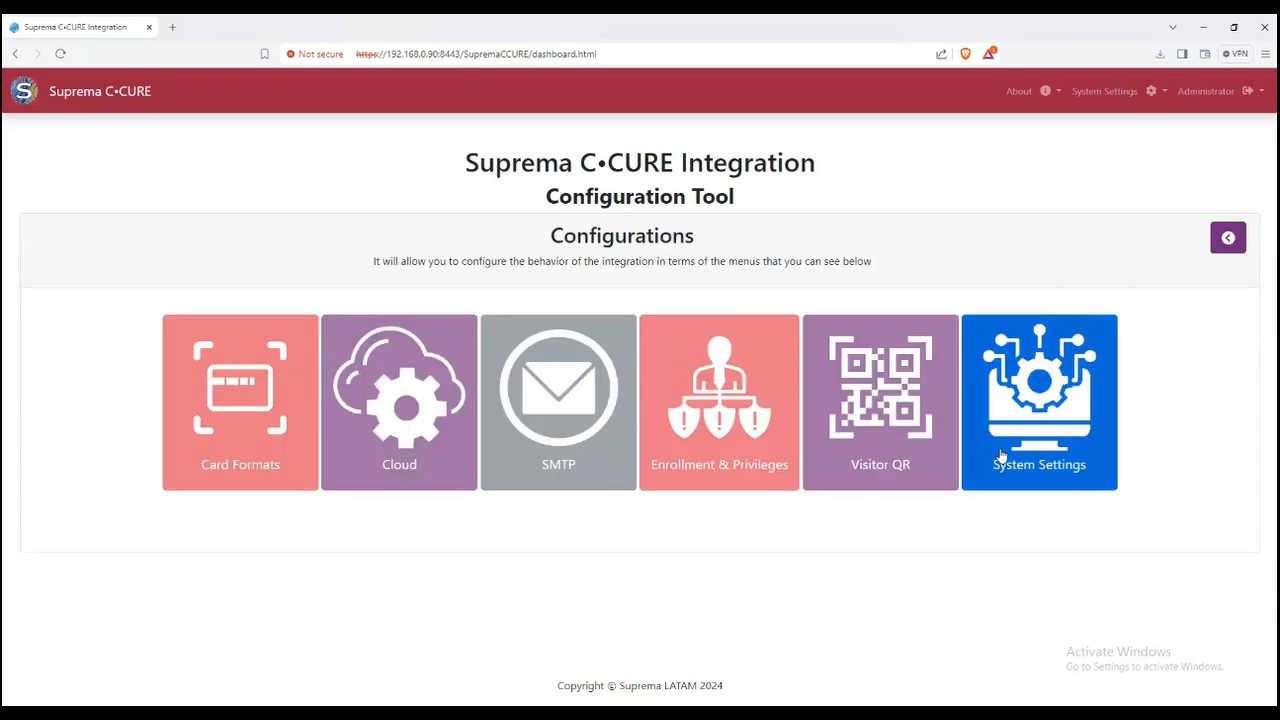
pyautogui.click(1049, 468)
pyautogui.click(27, 90)
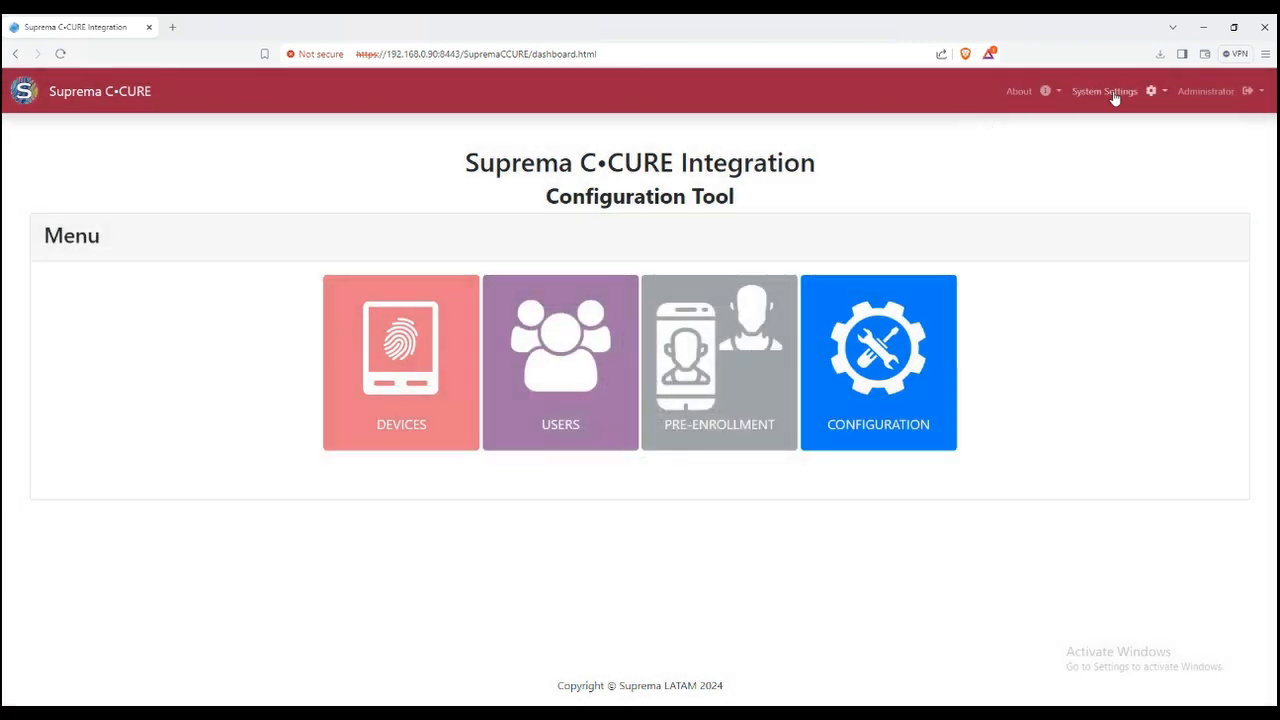
pyautogui.click(1108, 91)
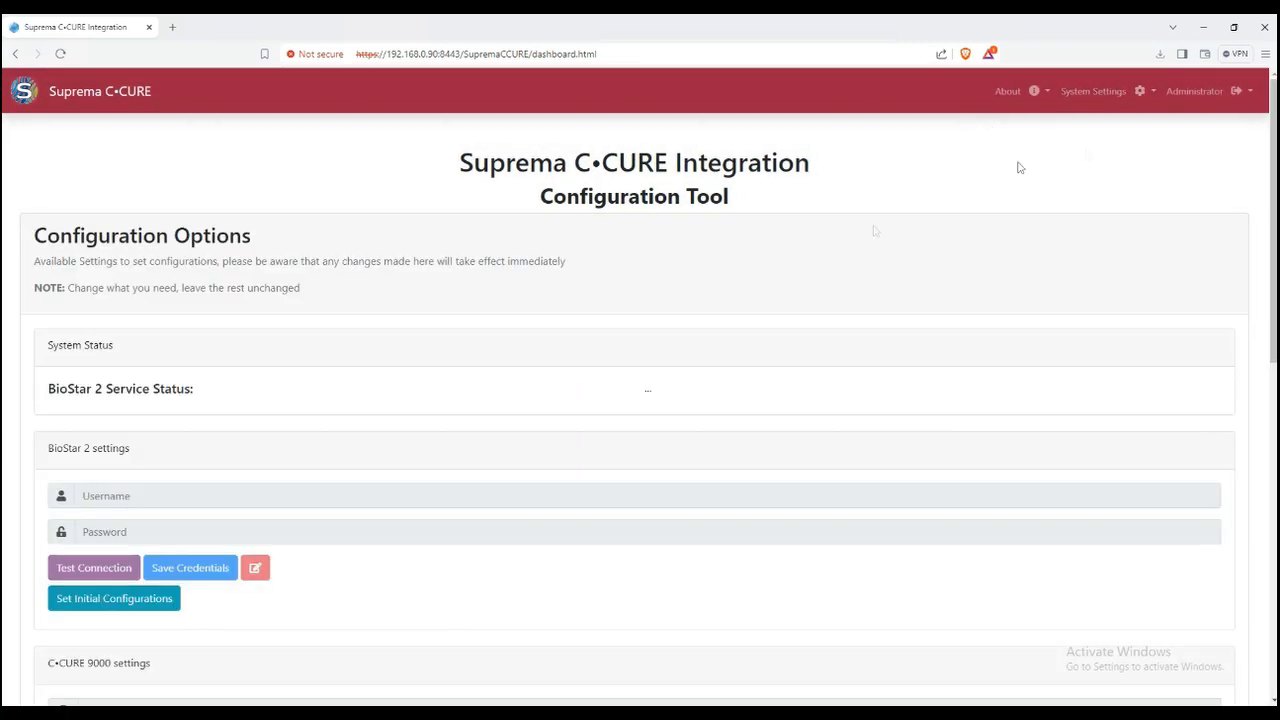
pyautogui.scroll(-10, 723, 408)
pyautogui.scroll(1, 723, 408)
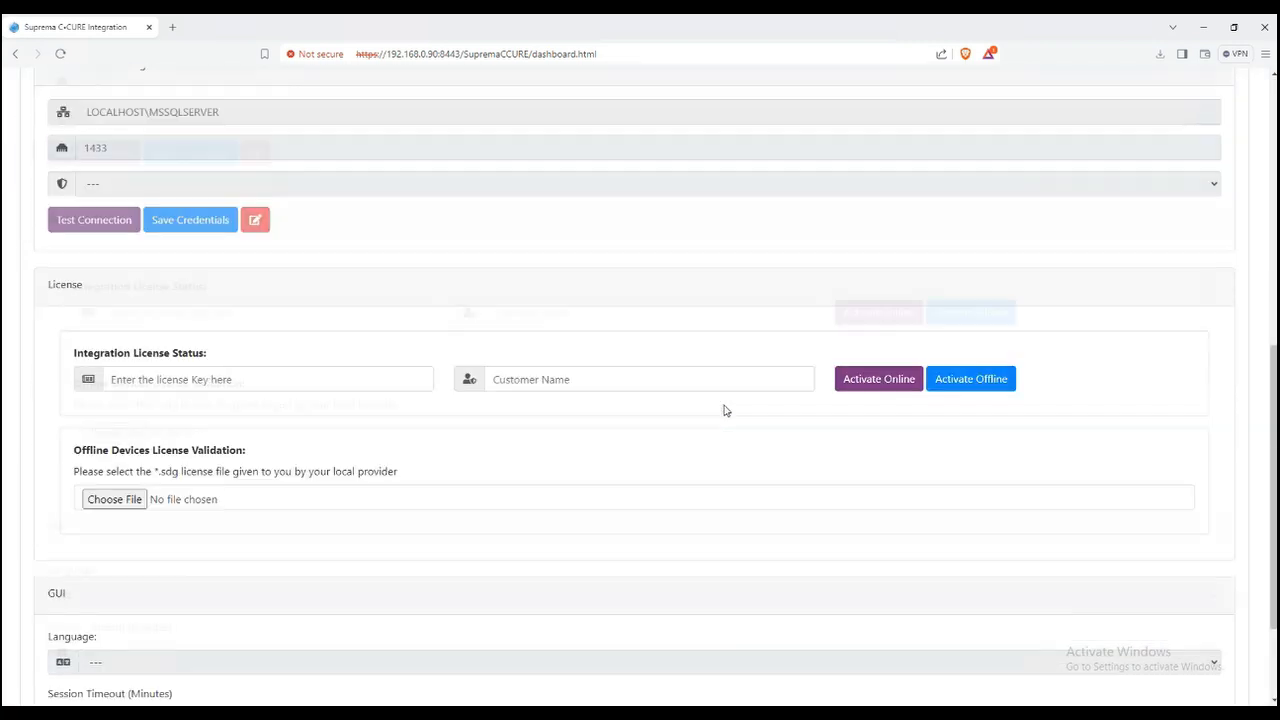
# - Fill in the saved license key and customer name, then start offline activation
pyautogui.click(166, 379)
pyautogui.click(203, 413)
pyautogui.moveTo(134, 379); pyautogui.dragTo(247, 380)
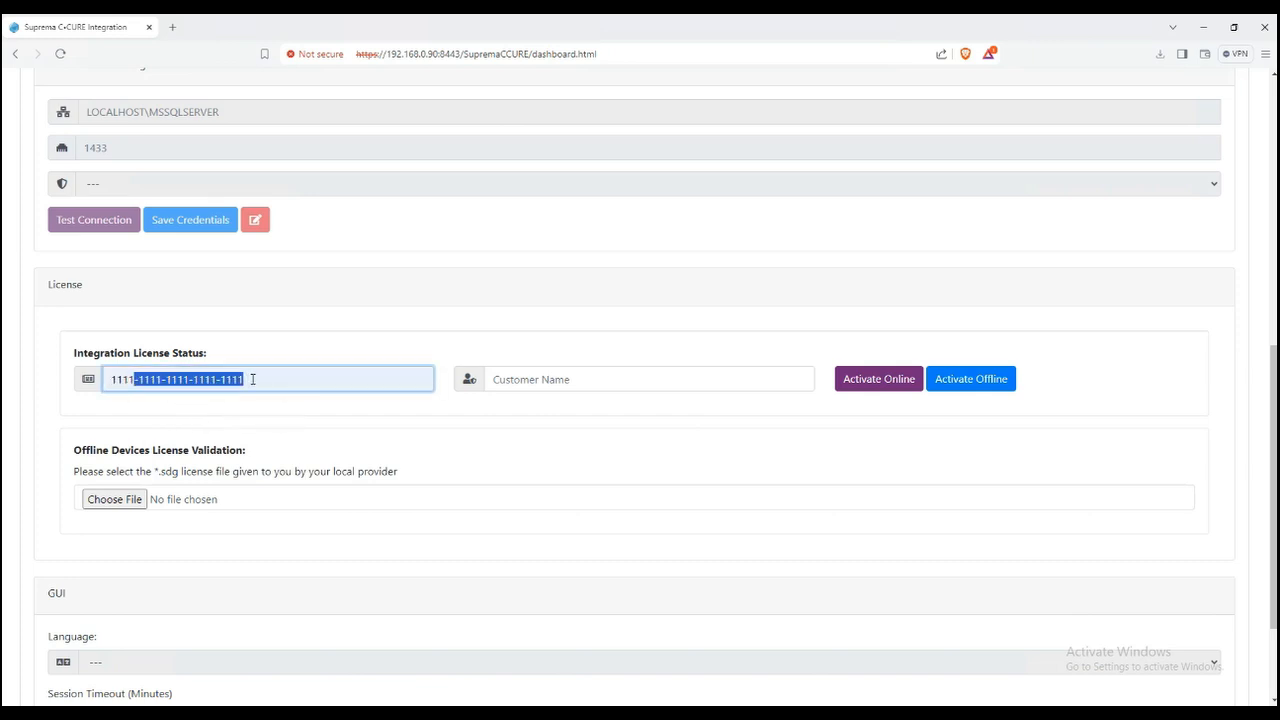
pyautogui.click(134, 379)
pyautogui.click(520, 379)
pyautogui.click(560, 415)
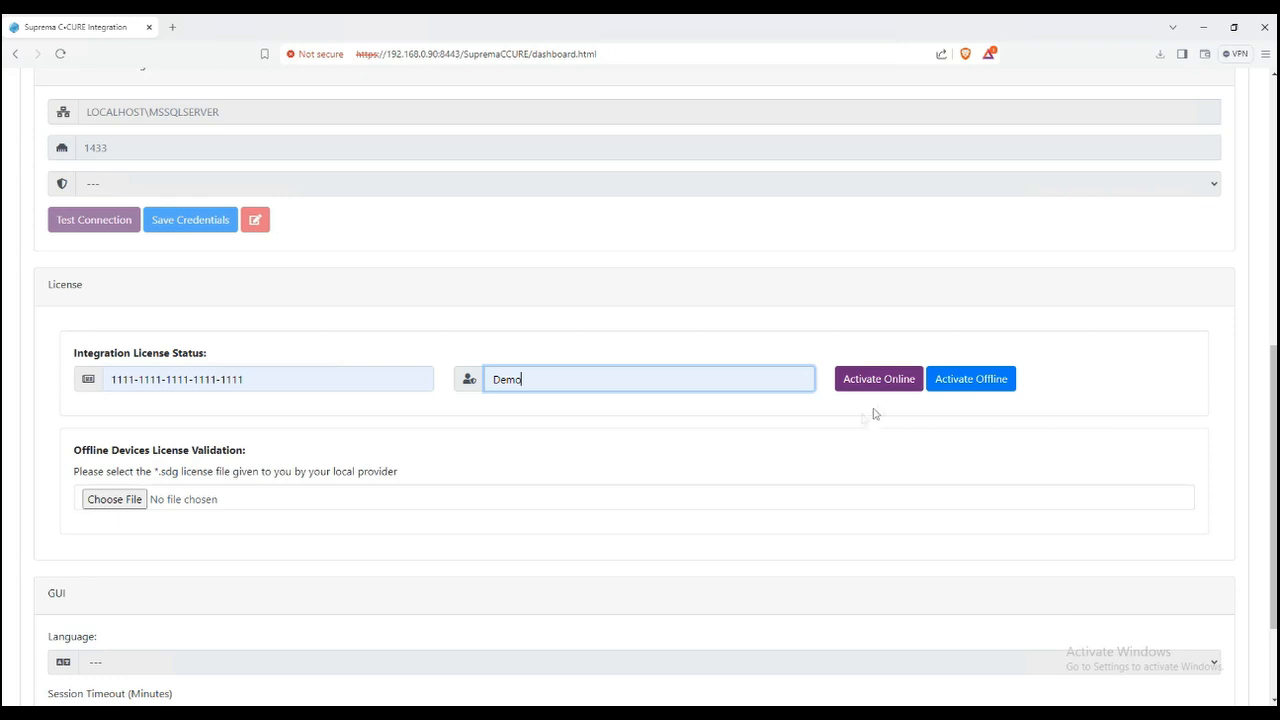
pyautogui.click(981, 391)
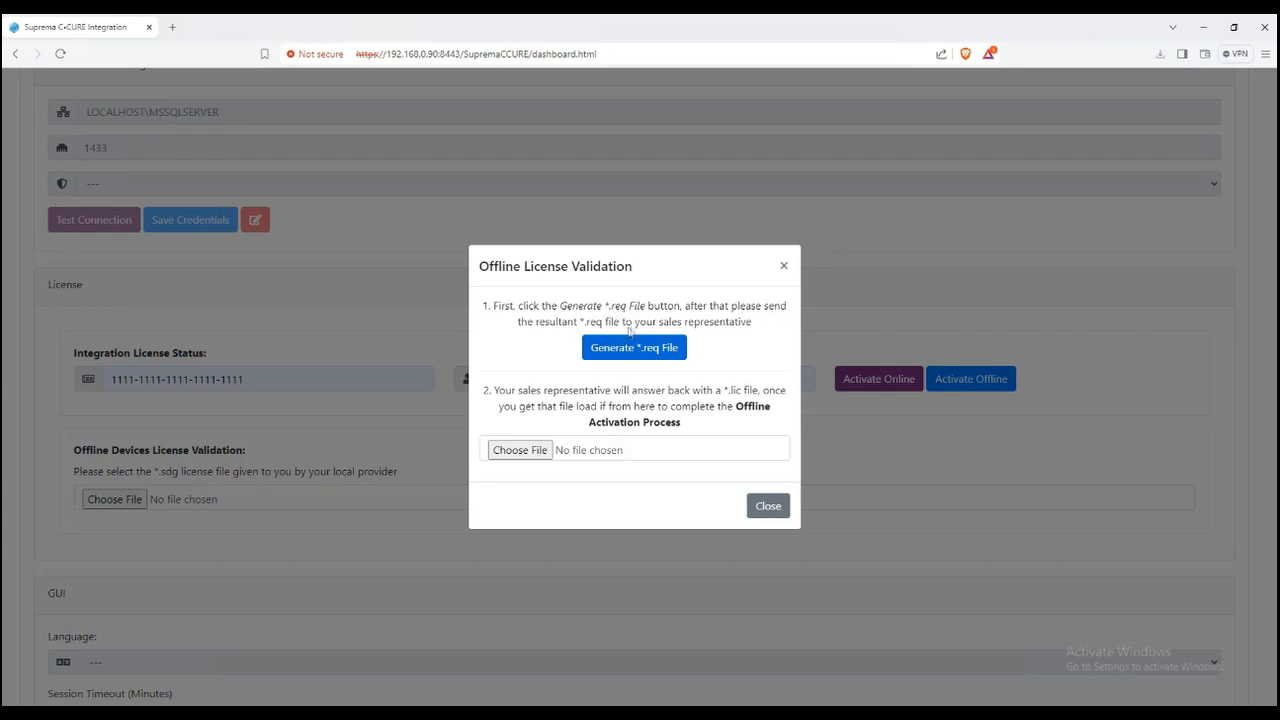
# - Generate the license request *.req file and save it to Downloads
pyautogui.moveTo(756, 323); pyautogui.dragTo(638, 328)
pyautogui.click(650, 354)
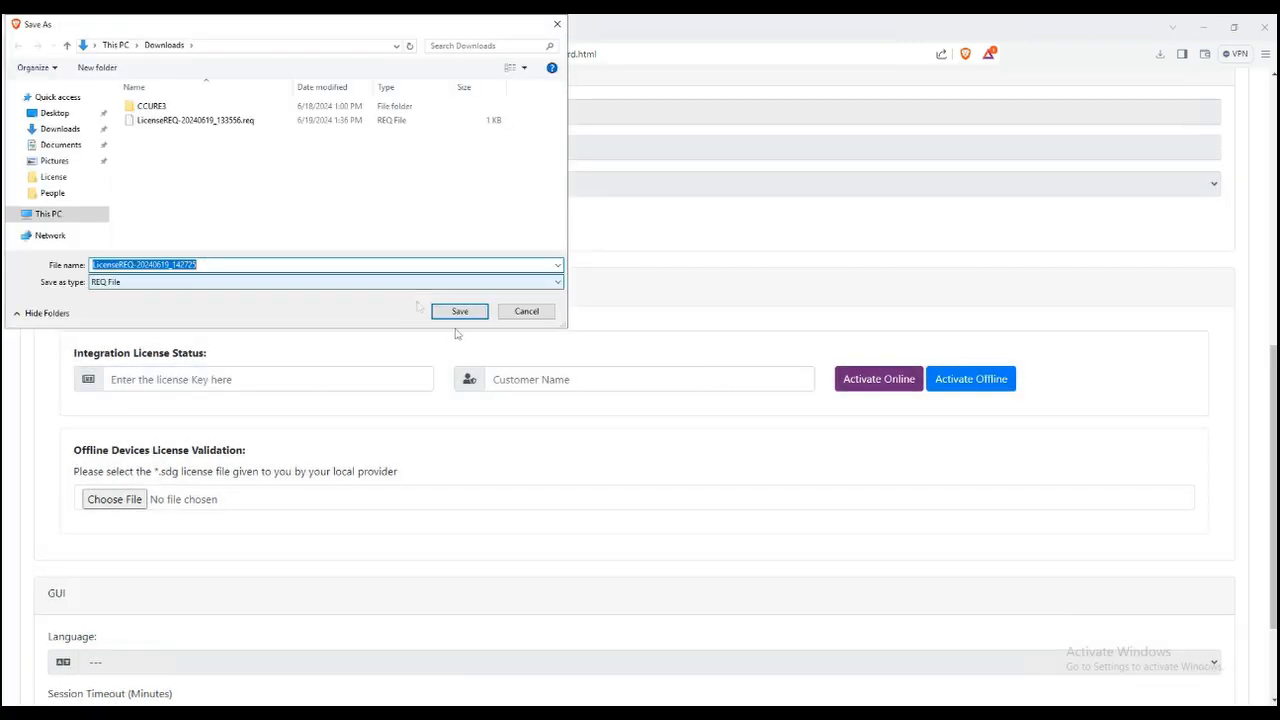
pyautogui.click(462, 311)
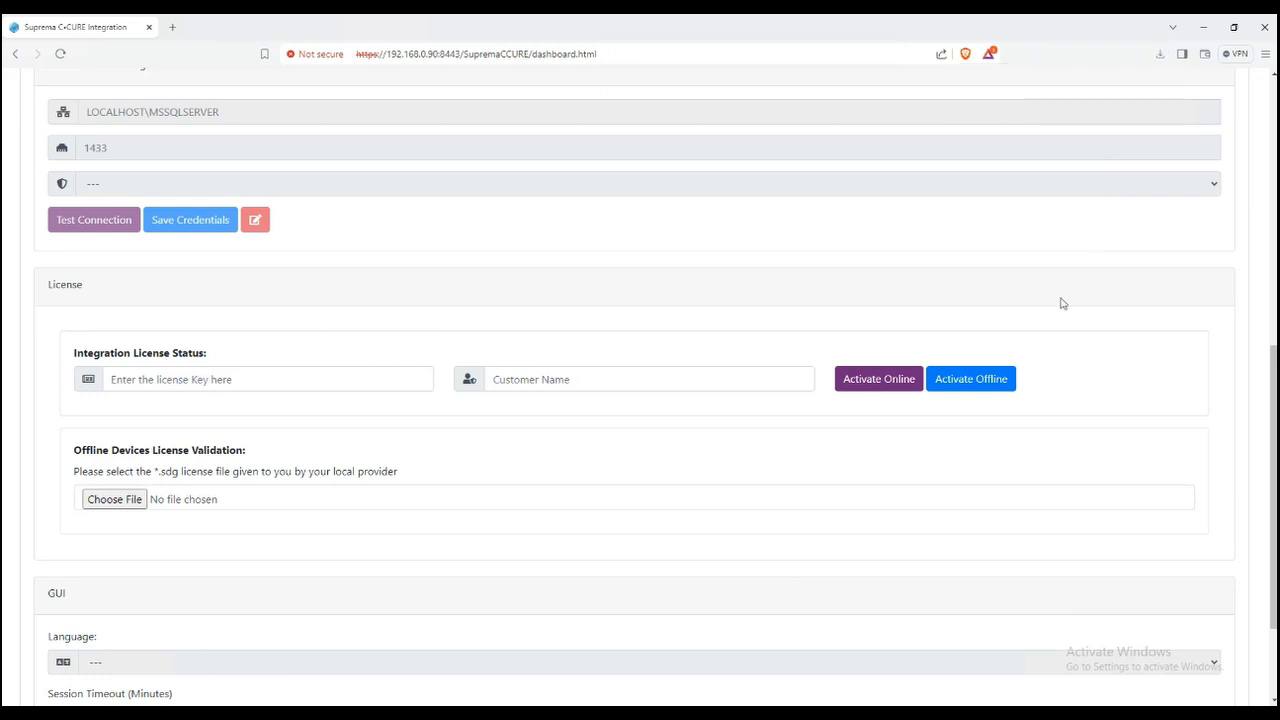
# - Activate offline by loading the LicenseREQ-20240619_133556.lic license file
pyautogui.click(982, 388)
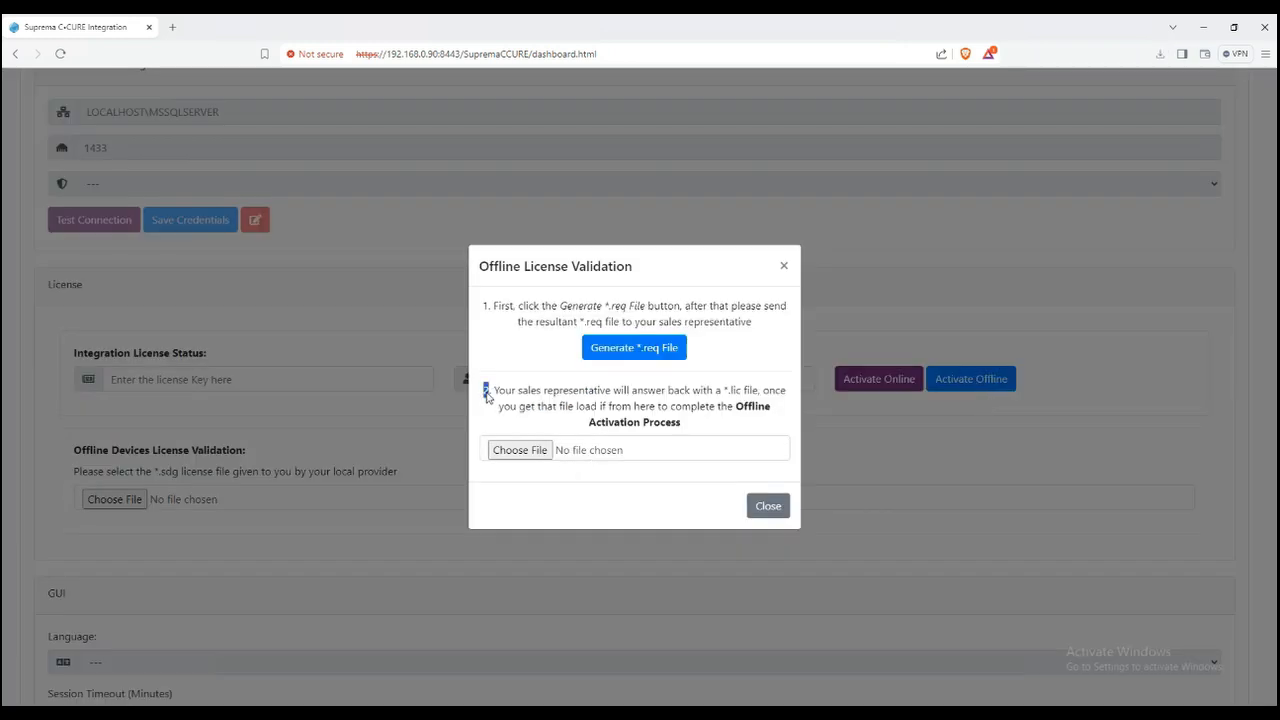
pyautogui.click(524, 450)
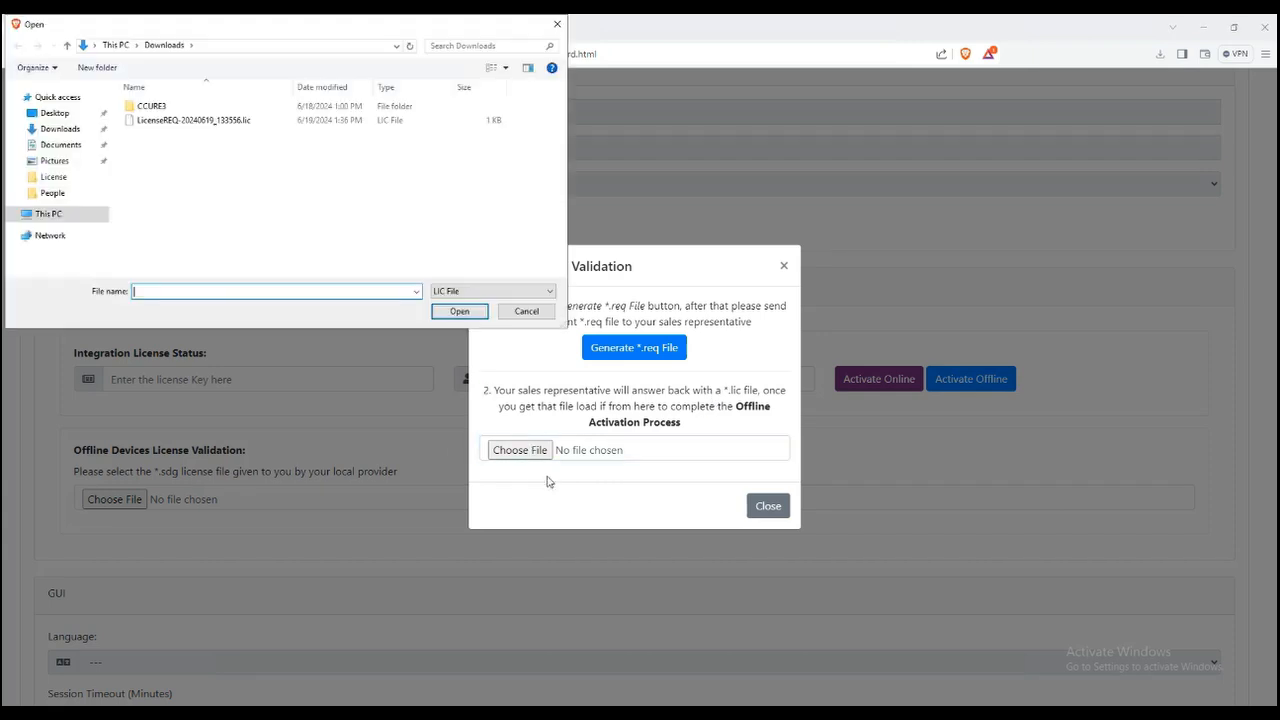
pyautogui.click(230, 121)
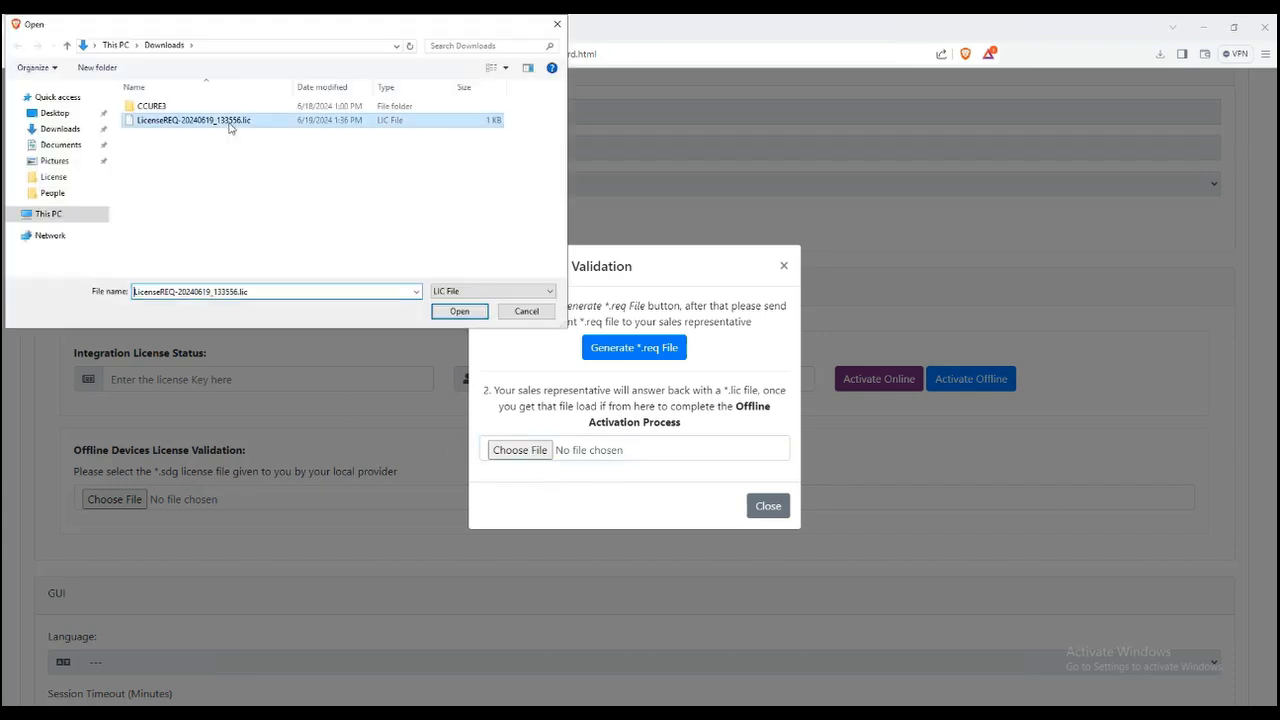
pyautogui.click(466, 314)
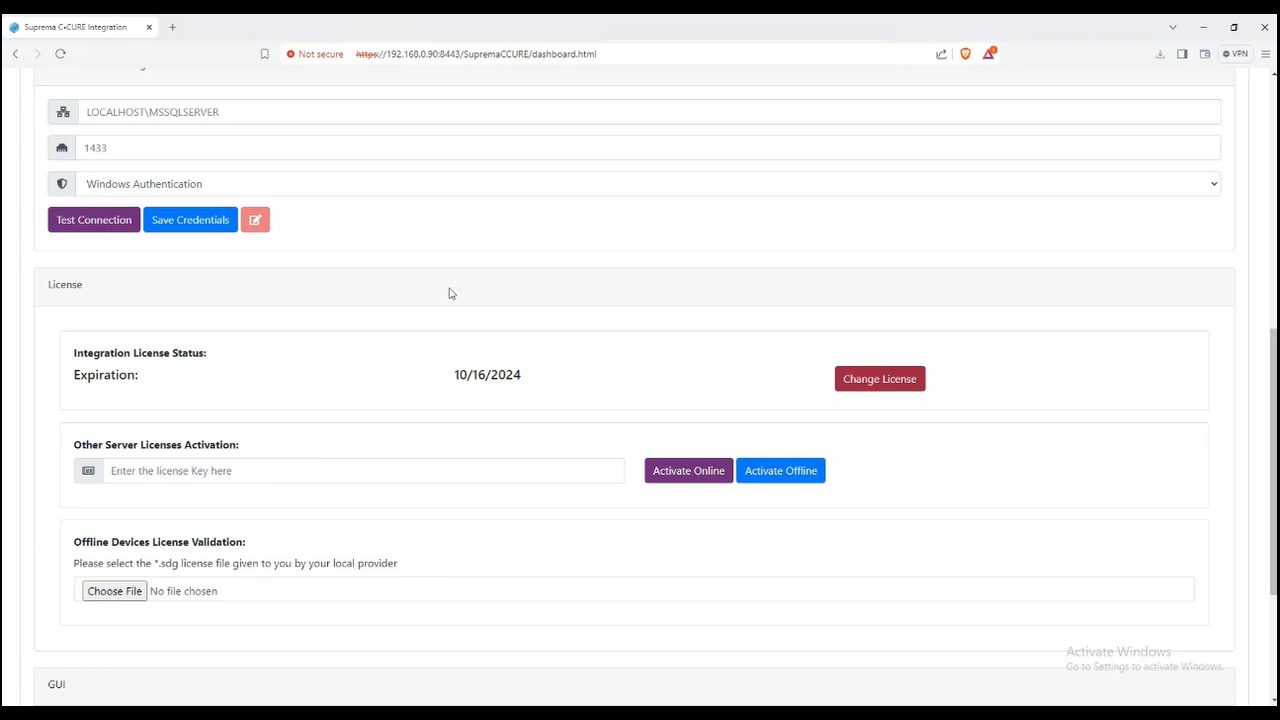
pyautogui.scroll(2, 449, 289)
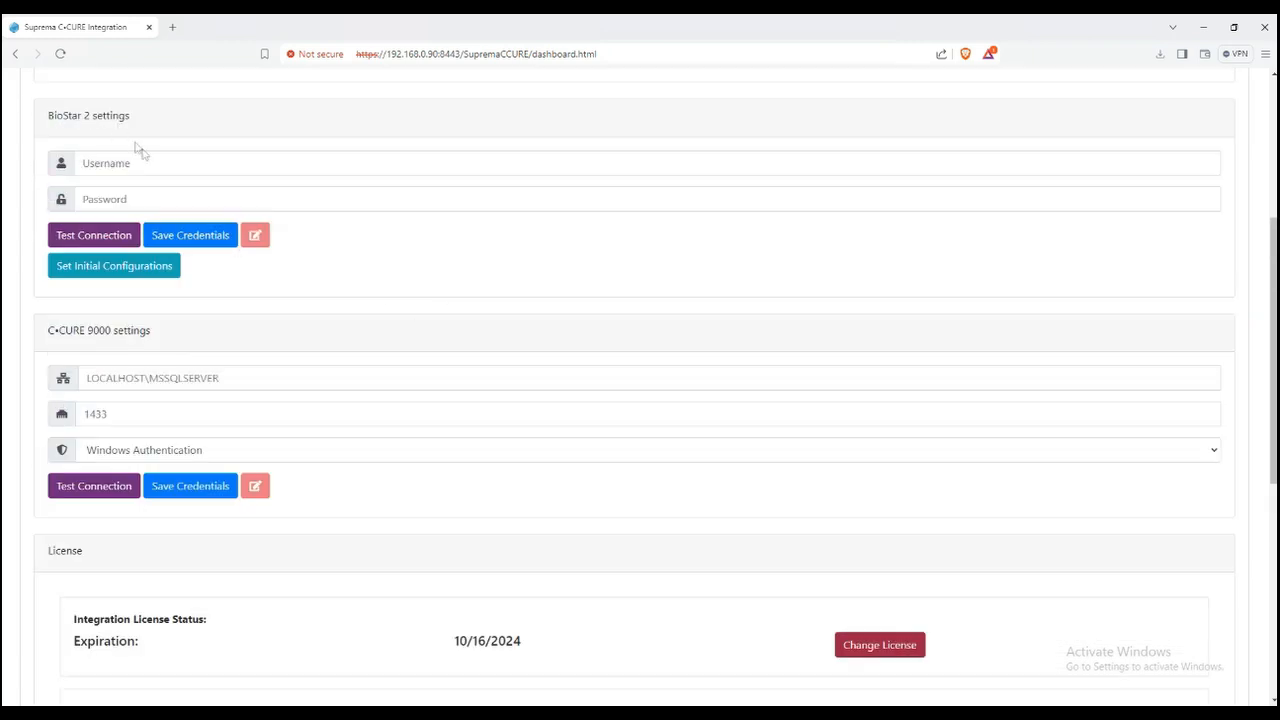
# - Enter the saved BioStar 2 username and password, test the connection, and save the credentials
pyautogui.click(112, 165)
pyautogui.click(140, 196)
pyautogui.click(128, 199)
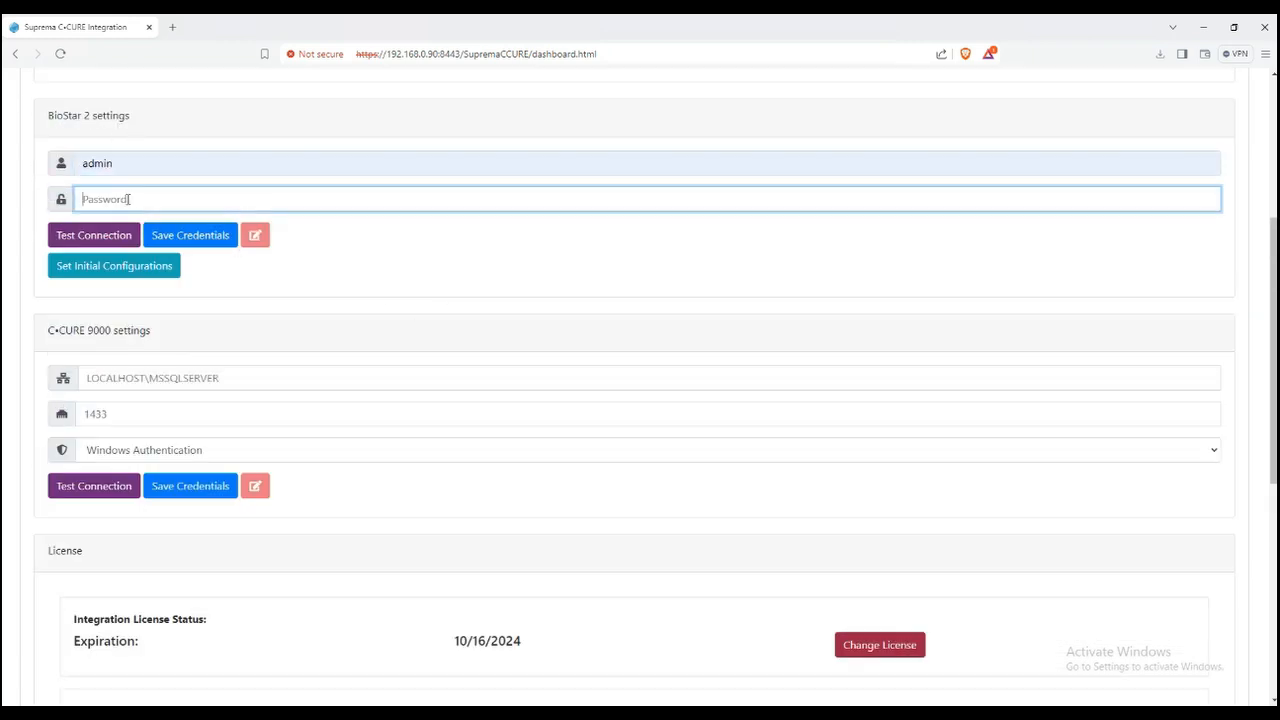
pyautogui.write('••')
pyautogui.click(120, 236)
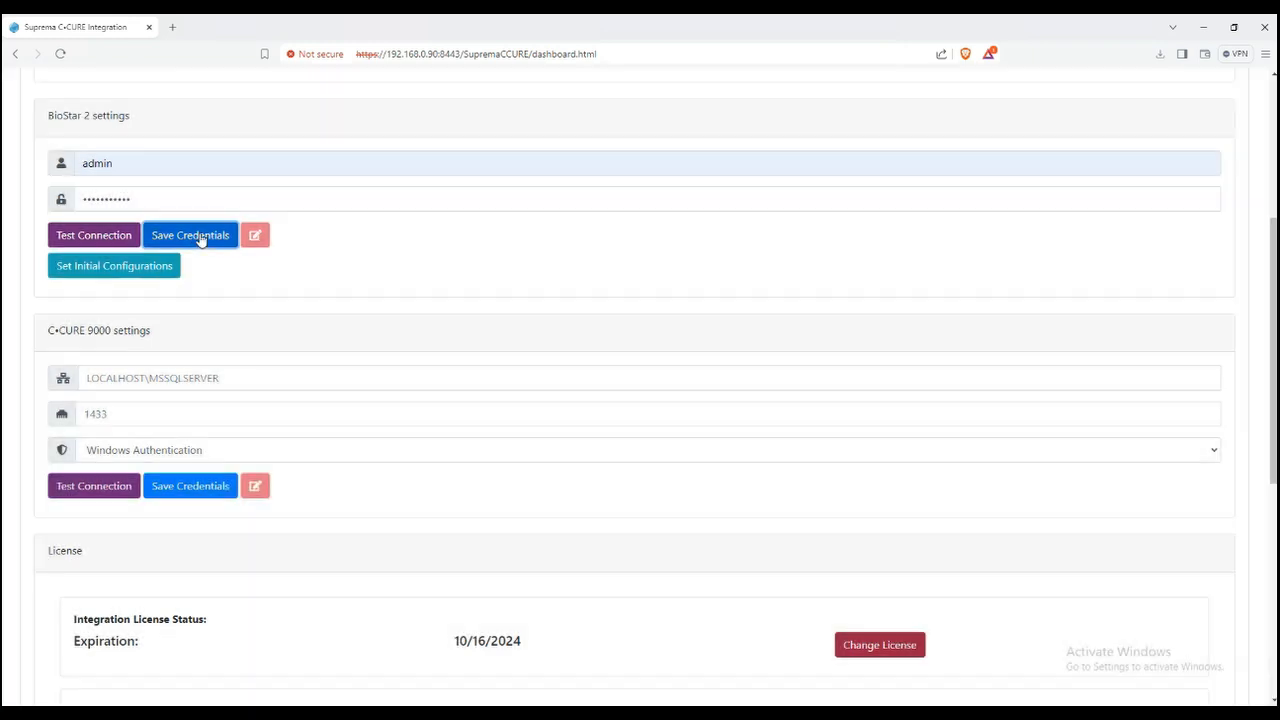
pyautogui.click(198, 236)
pyautogui.scroll(-1, 379, 385)
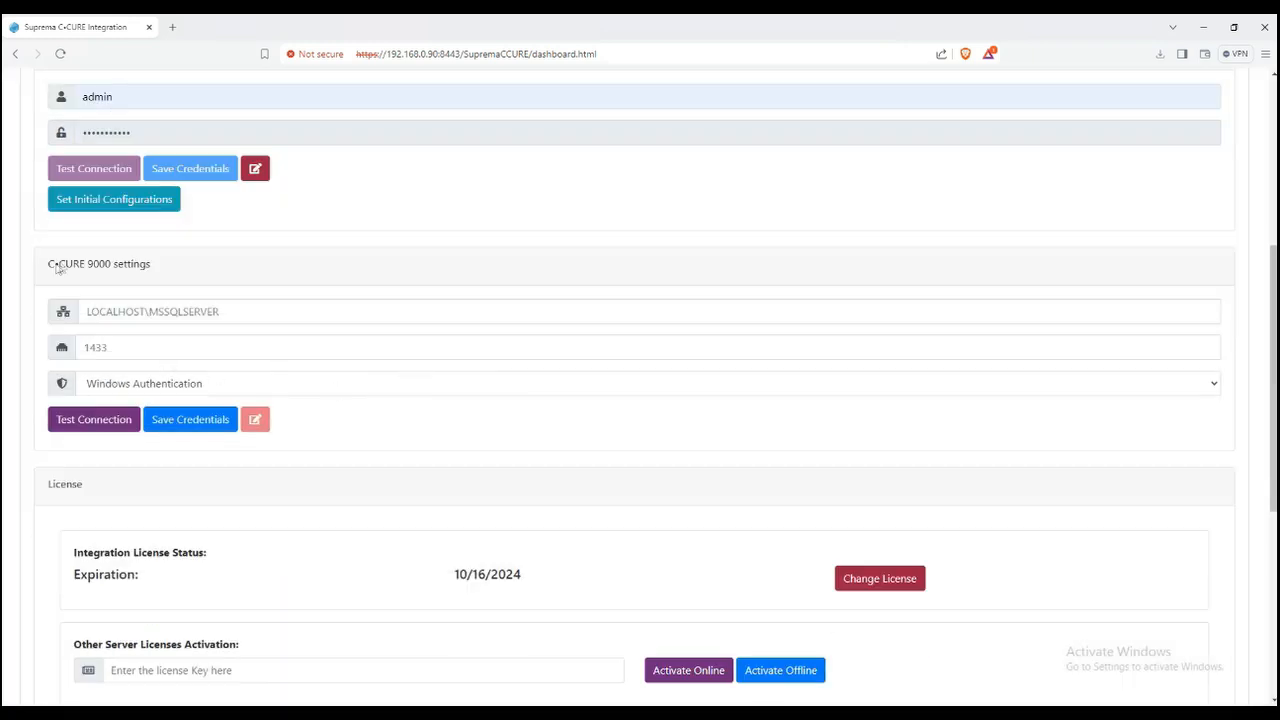
# - Copy the instance name SRVSUPC9K\SQLEXPRESS from Management Studio's Server Properties
pyautogui.moveTo(407, 712)
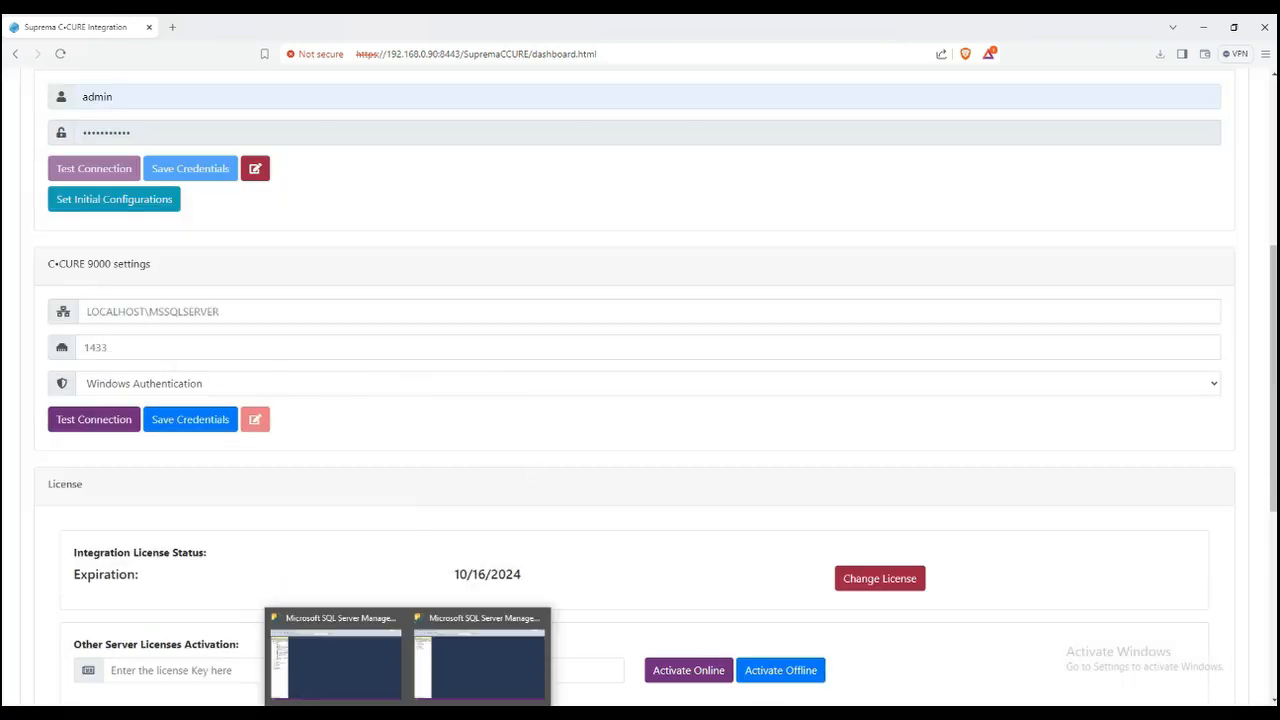
pyautogui.click(462, 685)
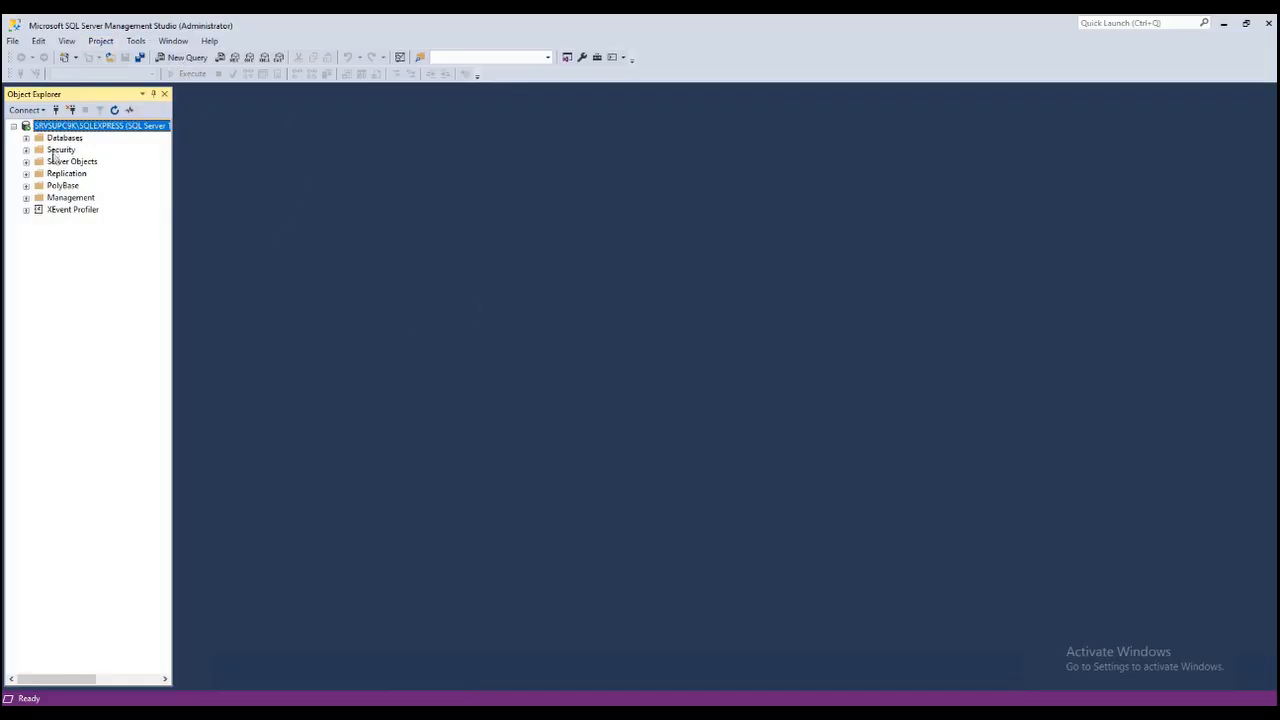
pyautogui.rightClick(70, 128)
pyautogui.click(120, 396)
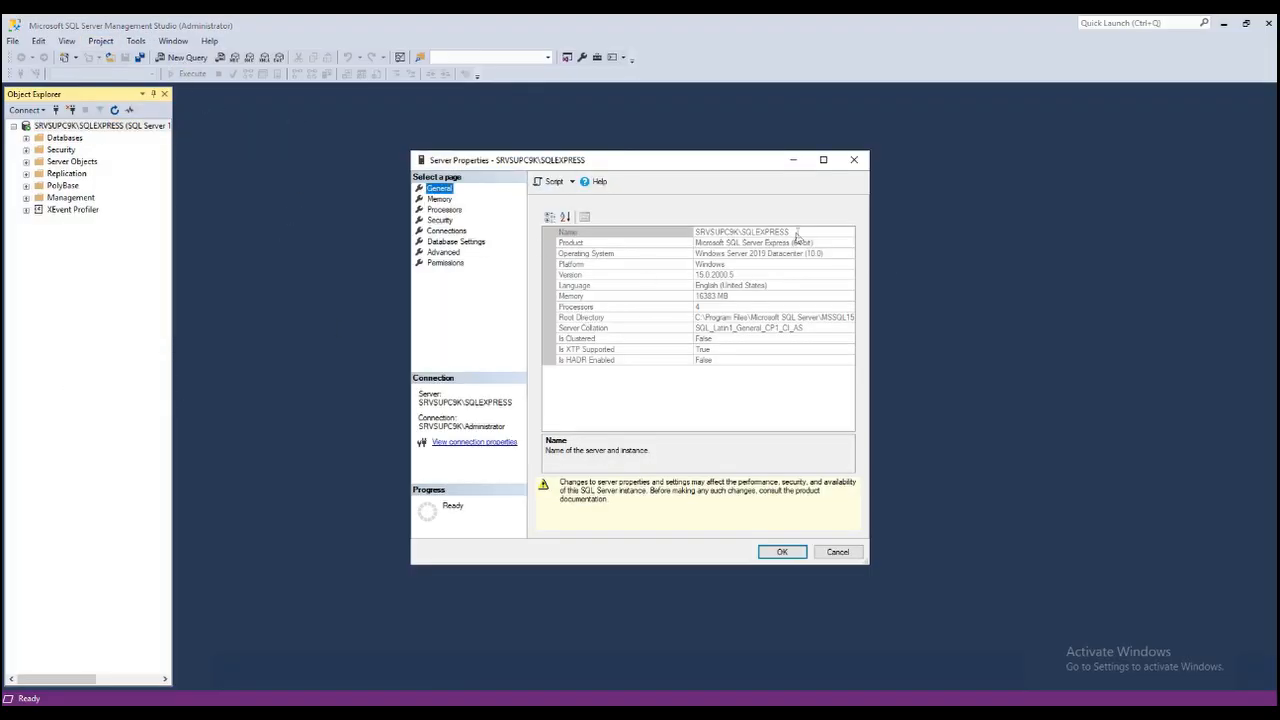
pyautogui.click(714, 232)
pyautogui.moveTo(798, 232); pyautogui.dragTo(694, 230)
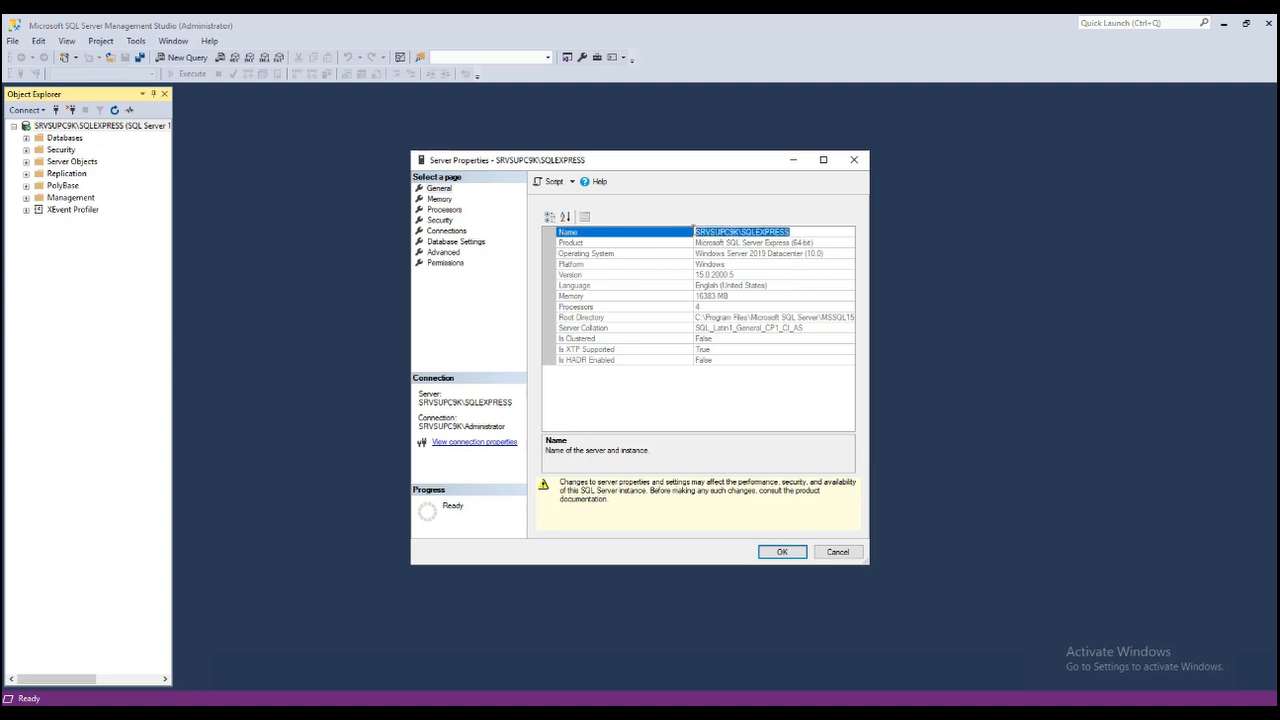
pyautogui.hotkey('ctrl', 'c')
pyautogui.hotkey('alt', 'Tab')
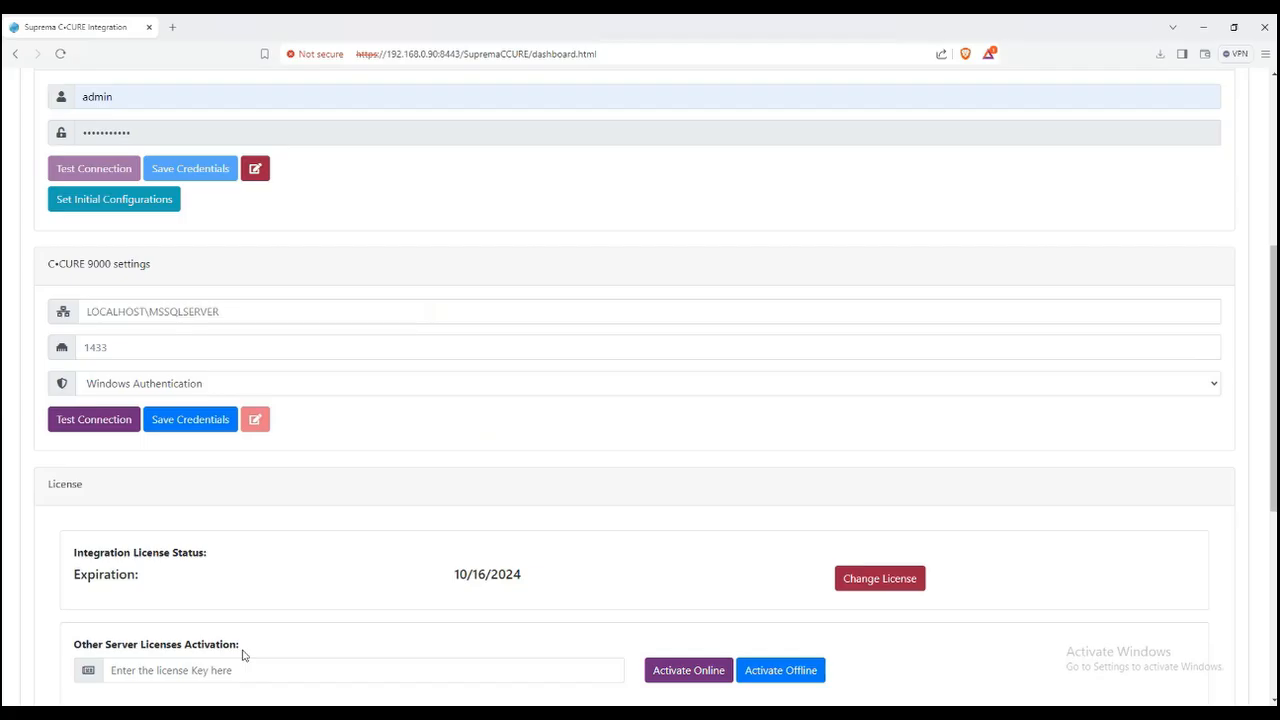
# - Set the C•CURE 9000 server to SRVSUPC9K\SQLEXPRESS, port 1433, with SQL Authentication
pyautogui.tripleClick(120, 311)
pyautogui.hotkey('ctrl', 'v')
pyautogui.click(143, 349)
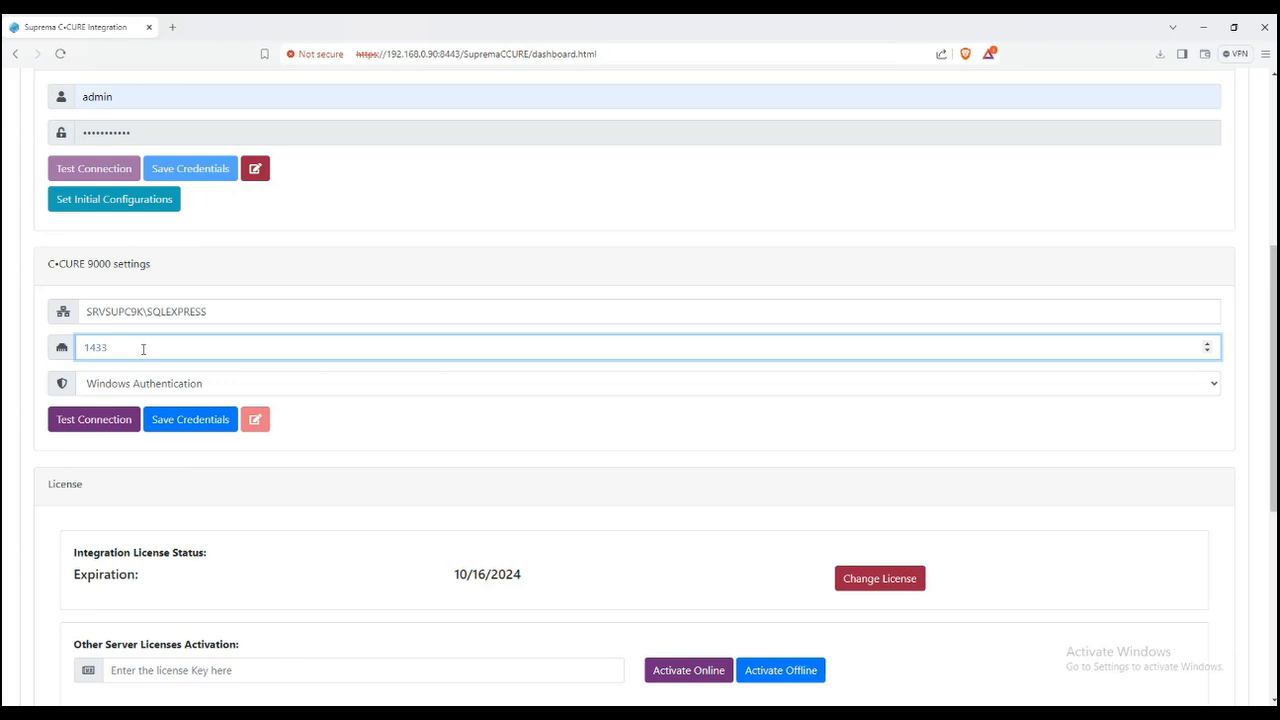
pyautogui.click(129, 390)
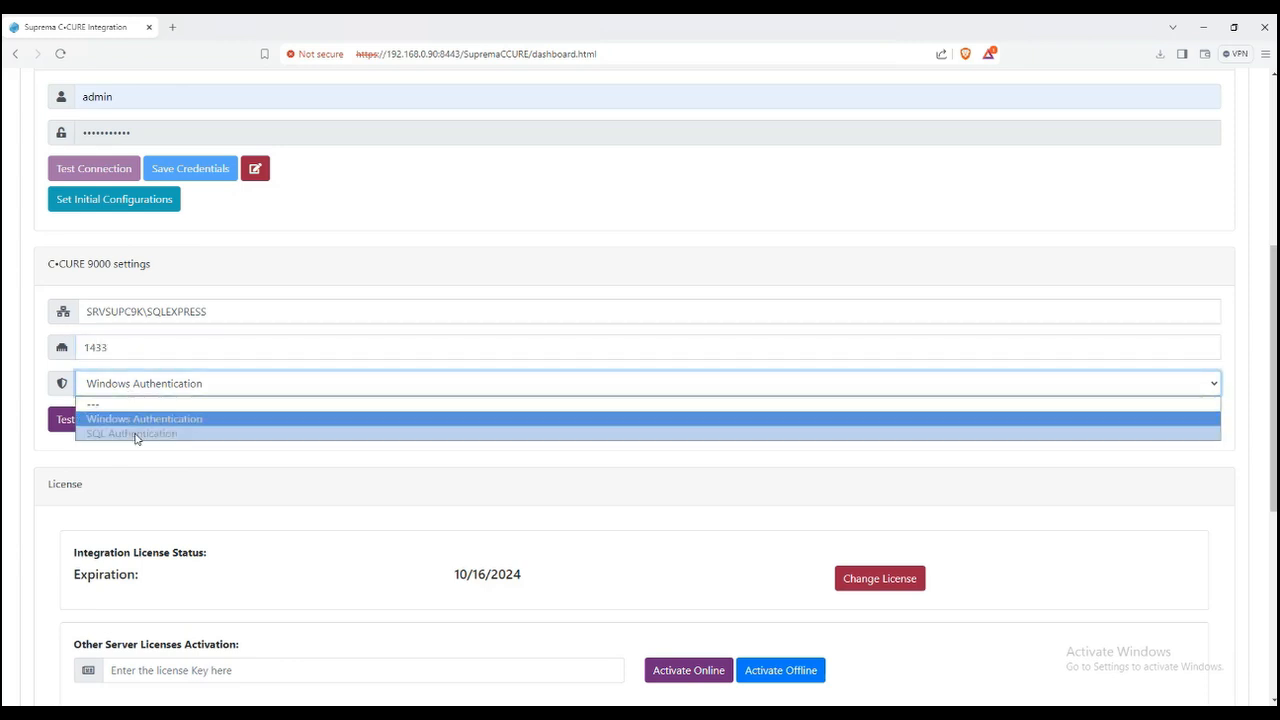
pyautogui.click(132, 436)
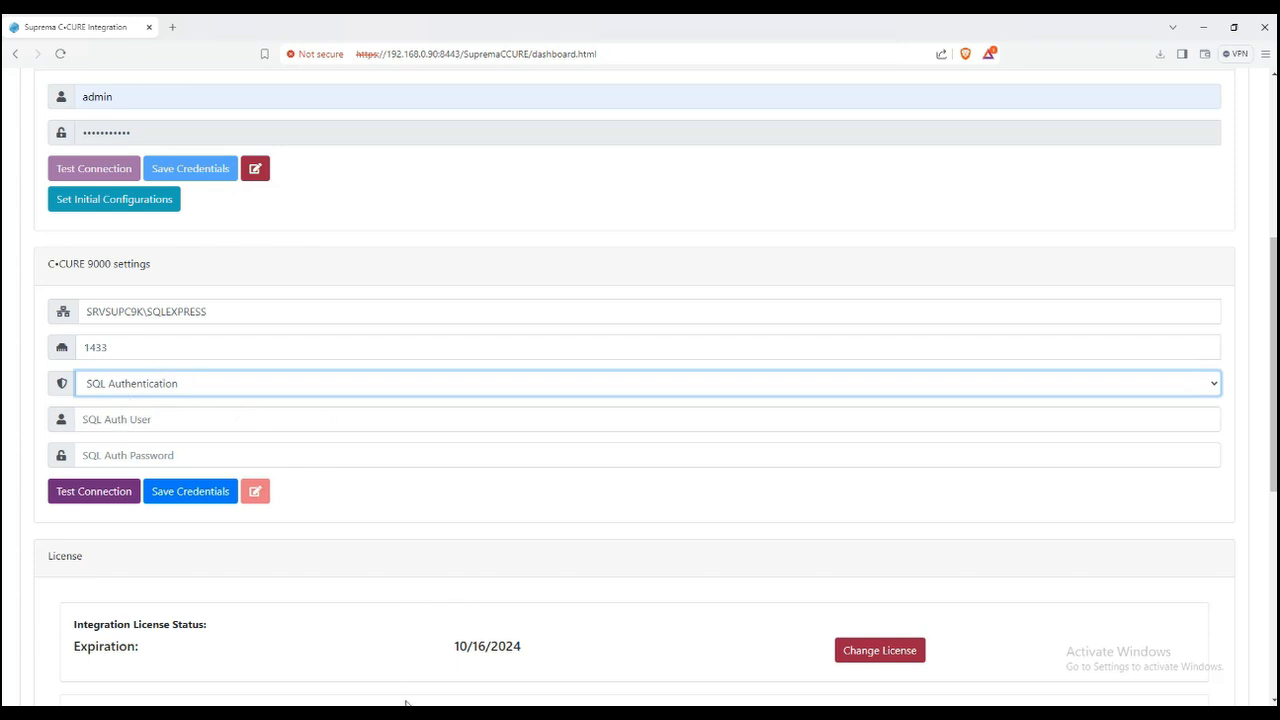
pyautogui.click(452, 666)
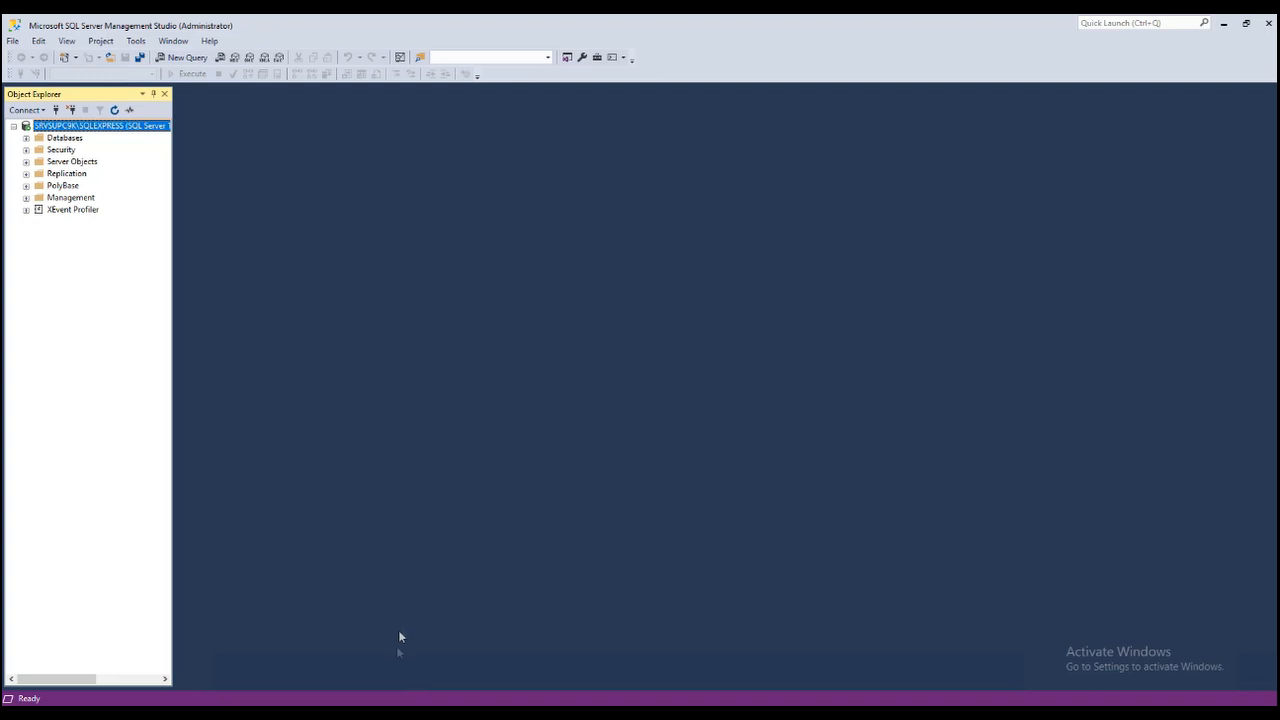
# - Switch the SQL Server to SQL Server and Windows Authentication mode and check its Logins
pyautogui.click(491, 626)
pyautogui.click(437, 195)
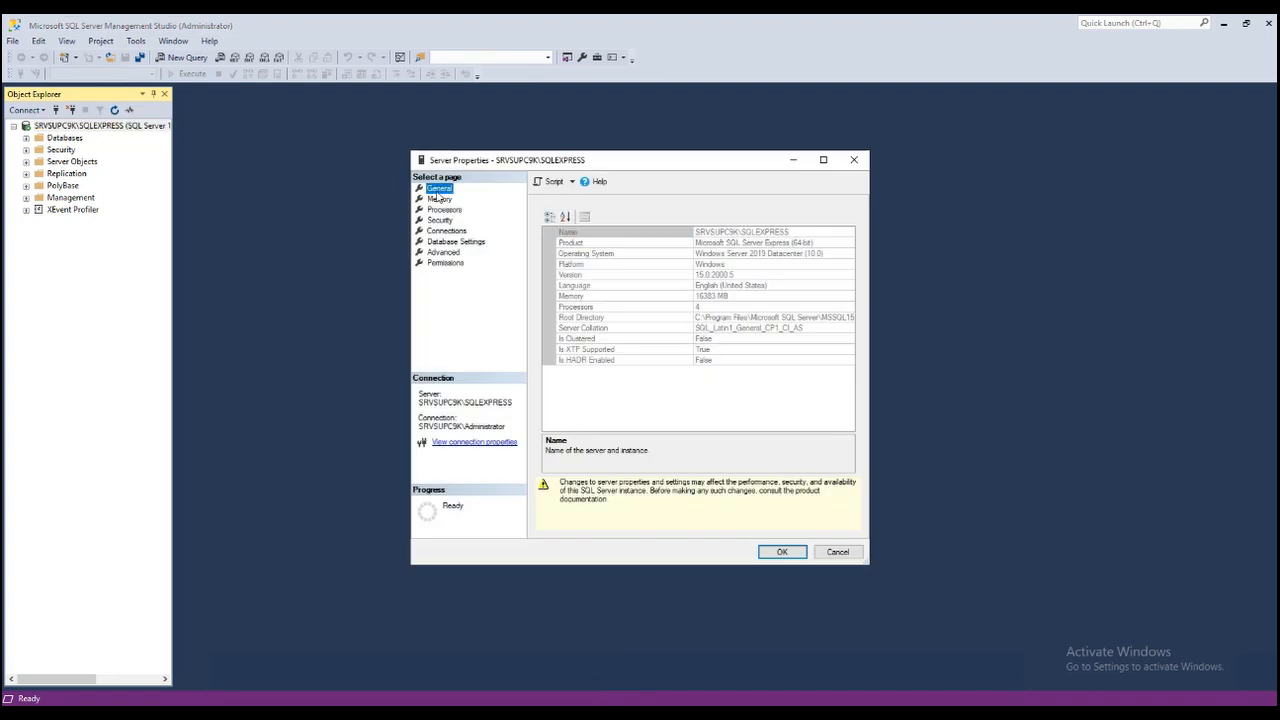
pyautogui.click(440, 221)
pyautogui.click(552, 253)
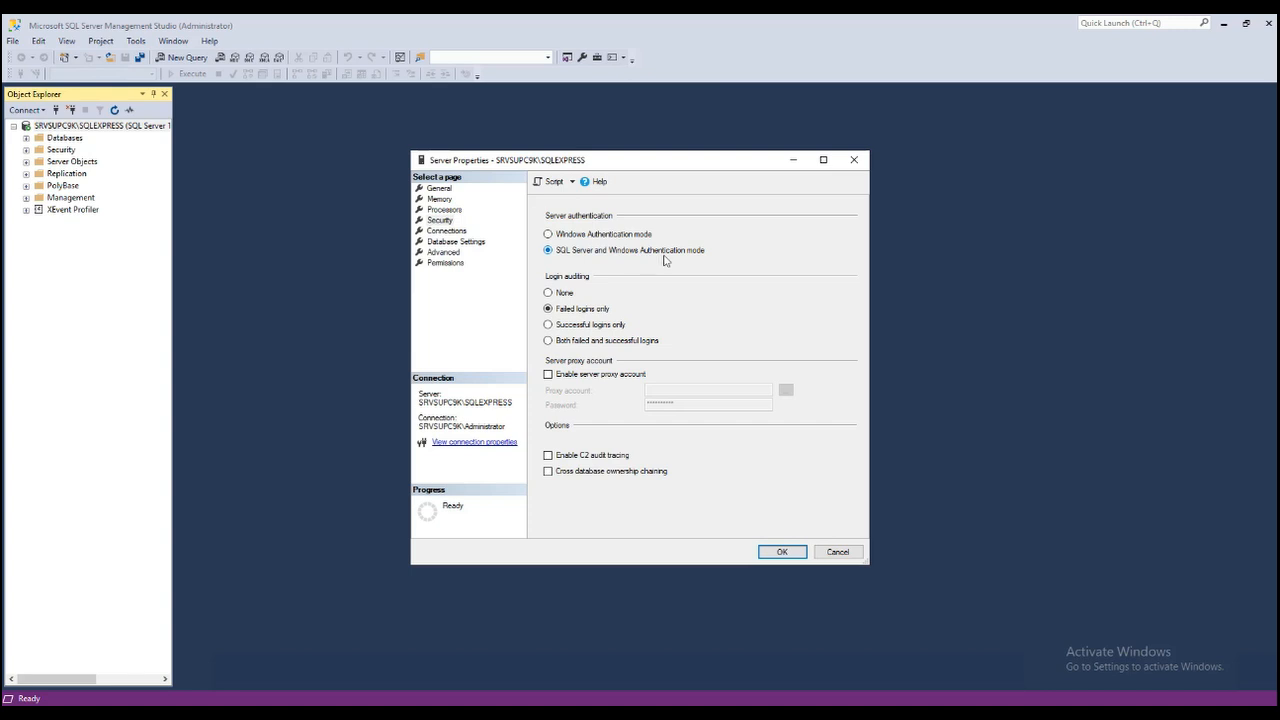
pyautogui.click(802, 556)
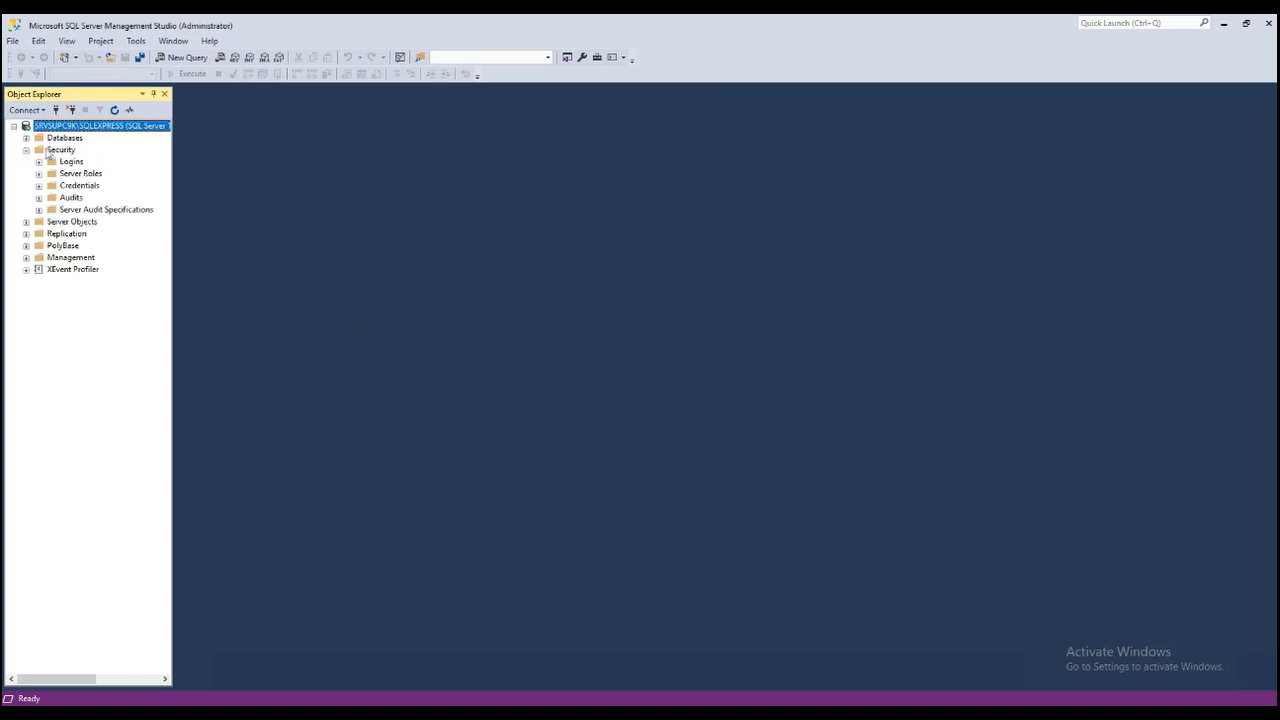
pyautogui.click(38, 161)
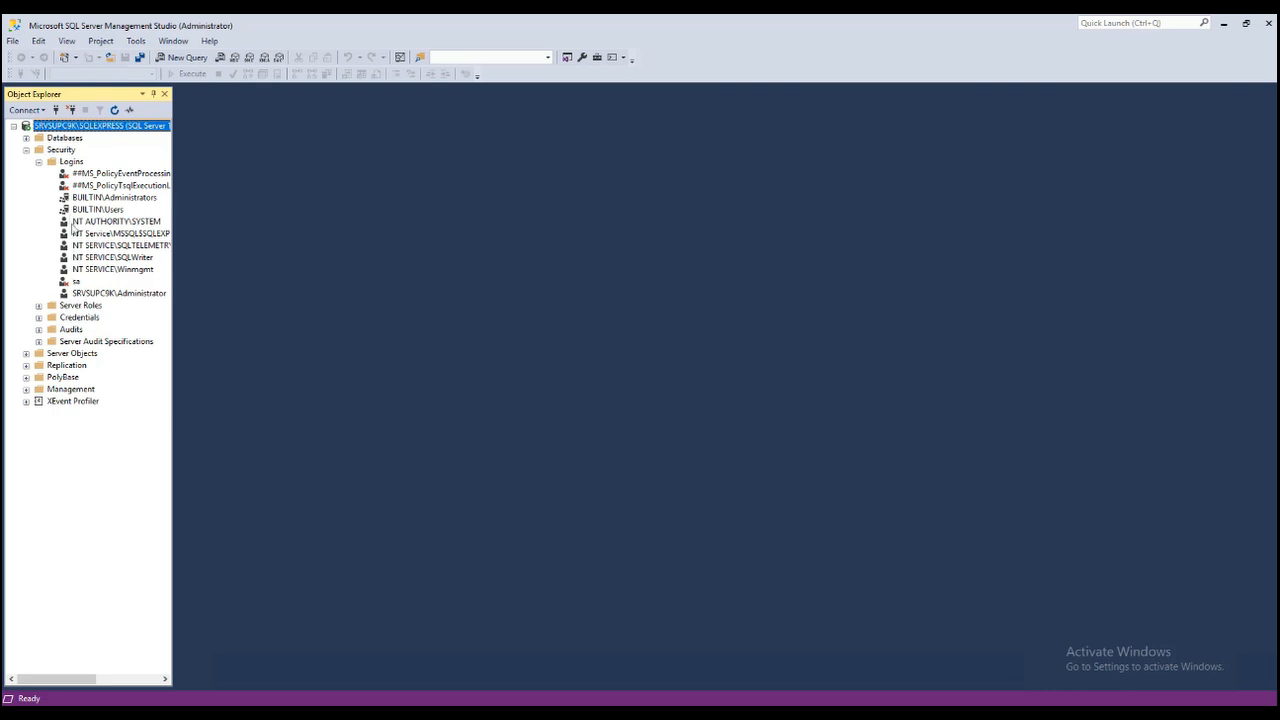
pyautogui.click(38, 161)
pyautogui.click(26, 149)
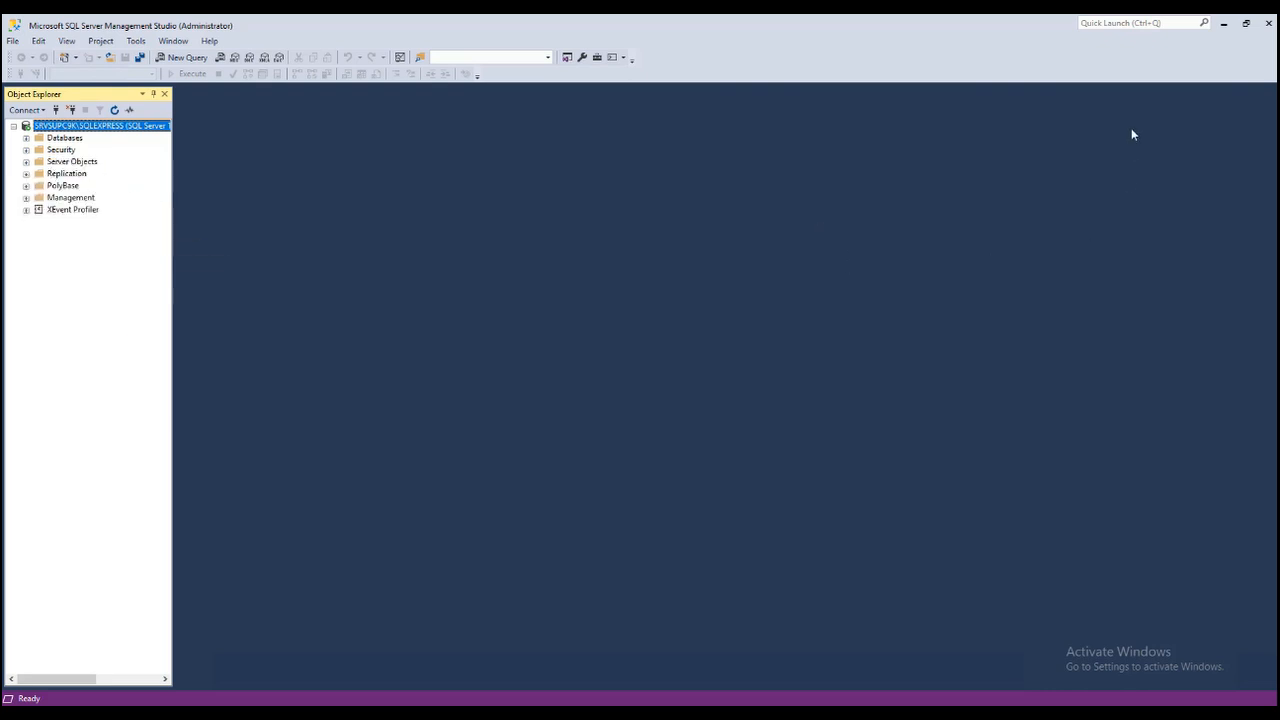
pyautogui.click(1223, 23)
# - Switch C•CURE 9000 to Windows Authentication, test the connection, and save the credentials
pyautogui.click(120, 385)
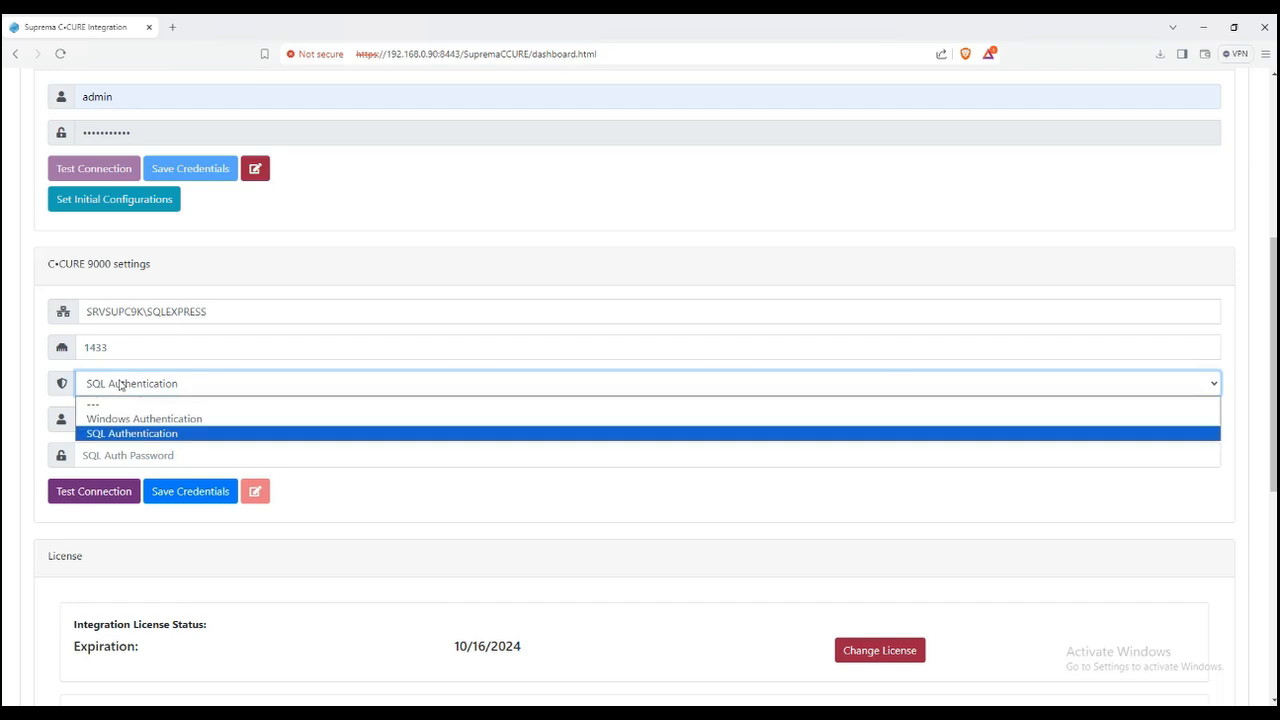
pyautogui.click(135, 419)
pyautogui.click(88, 421)
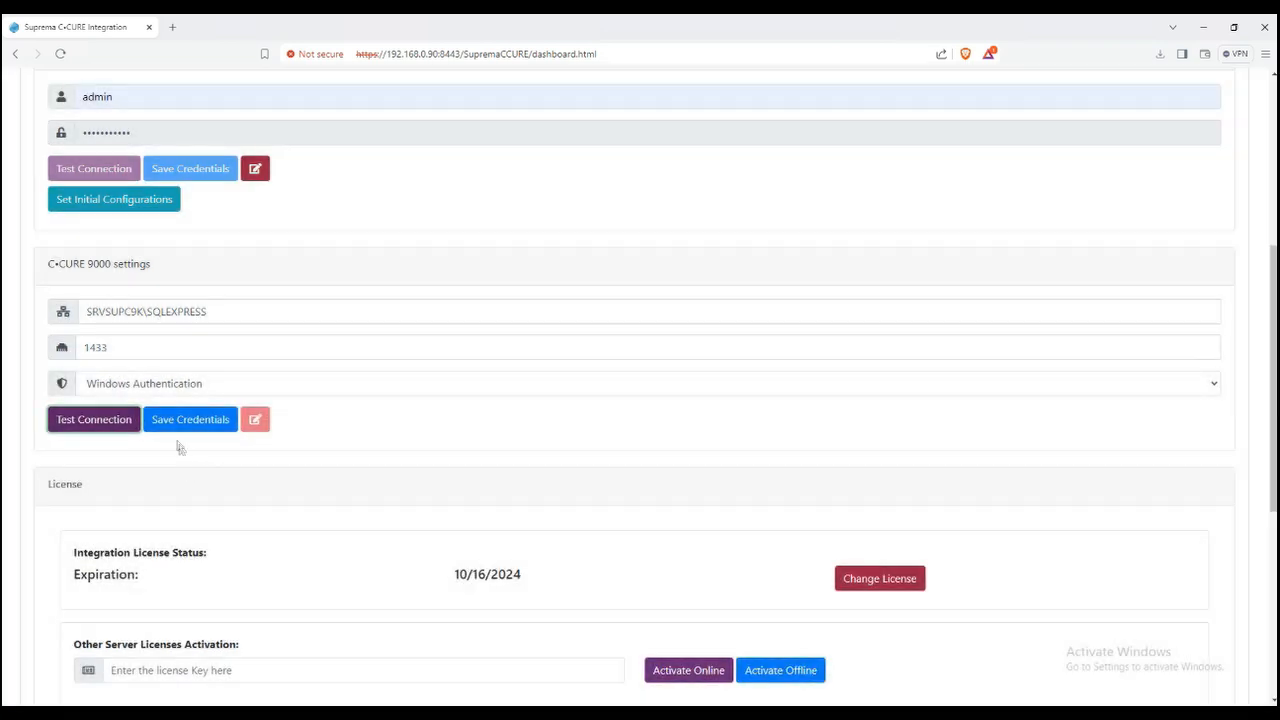
pyautogui.click(205, 426)
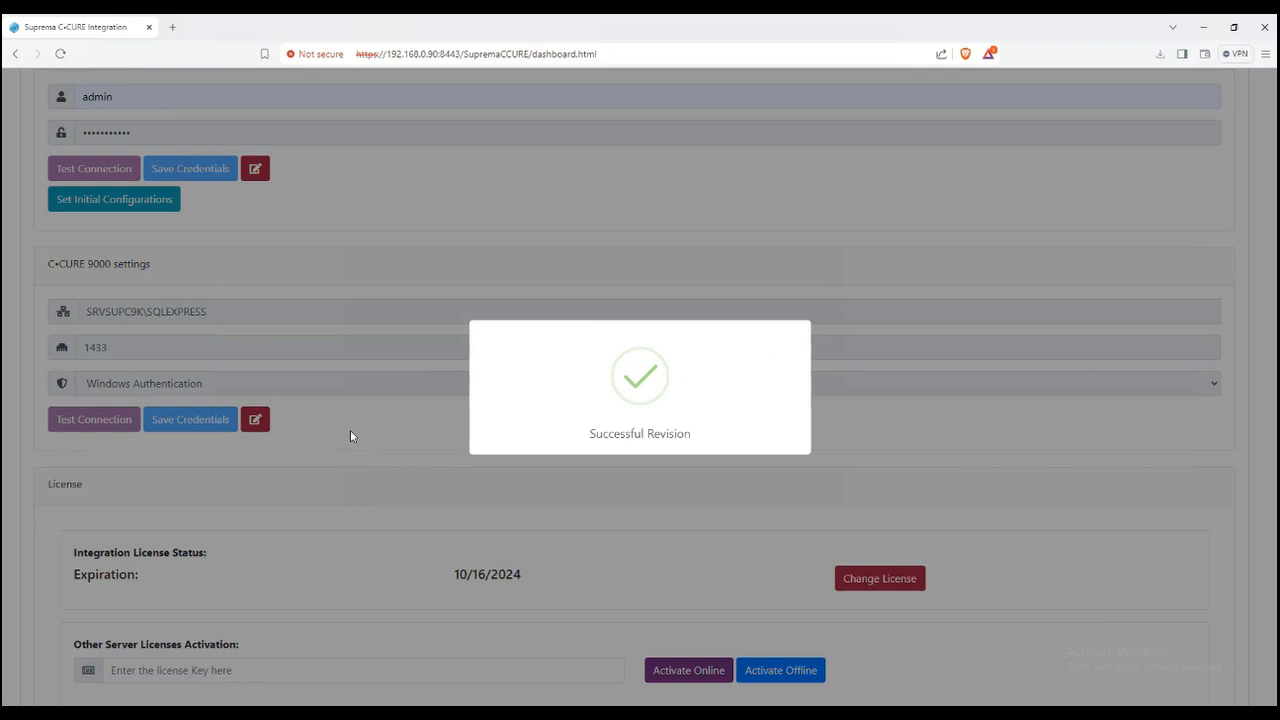
pyautogui.scroll(-5, 823, 514)
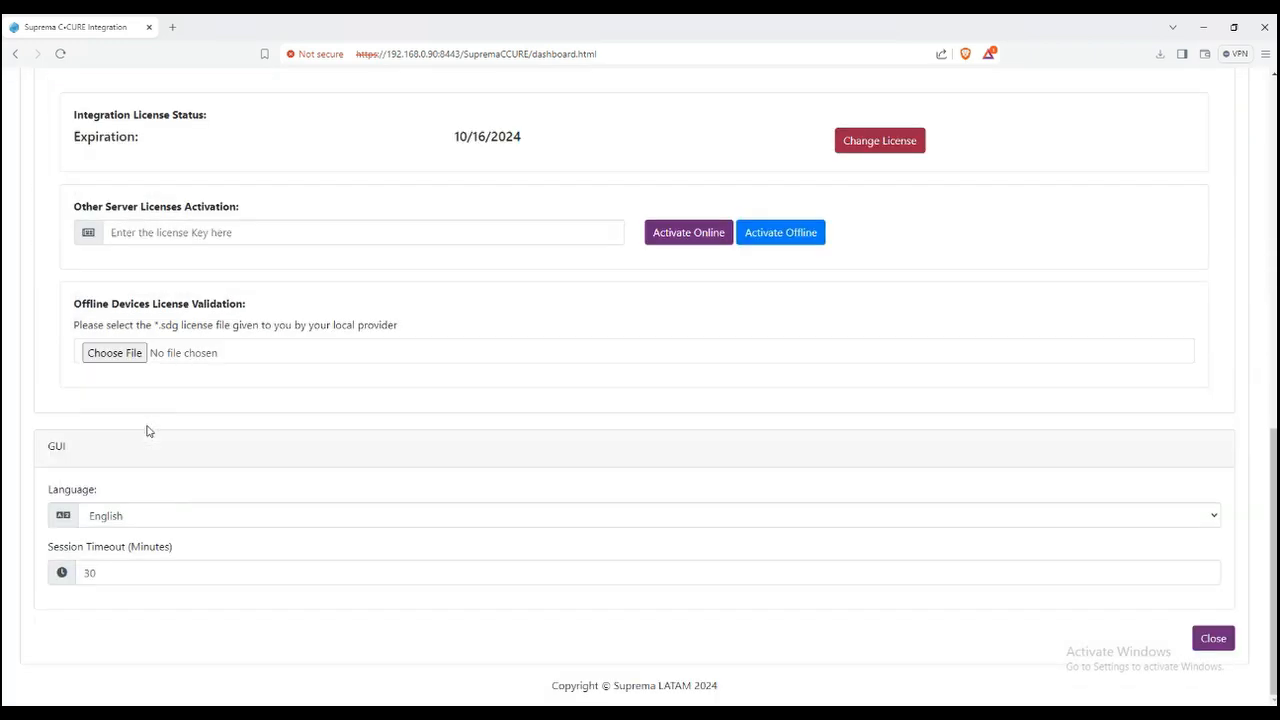
# - Review the Other Server Licenses Activation and Offline Devices License Validation sections
pyautogui.moveTo(250, 210); pyautogui.dragTo(74, 207)
pyautogui.click(258, 211)
pyautogui.moveTo(75, 305); pyautogui.dragTo(250, 312)
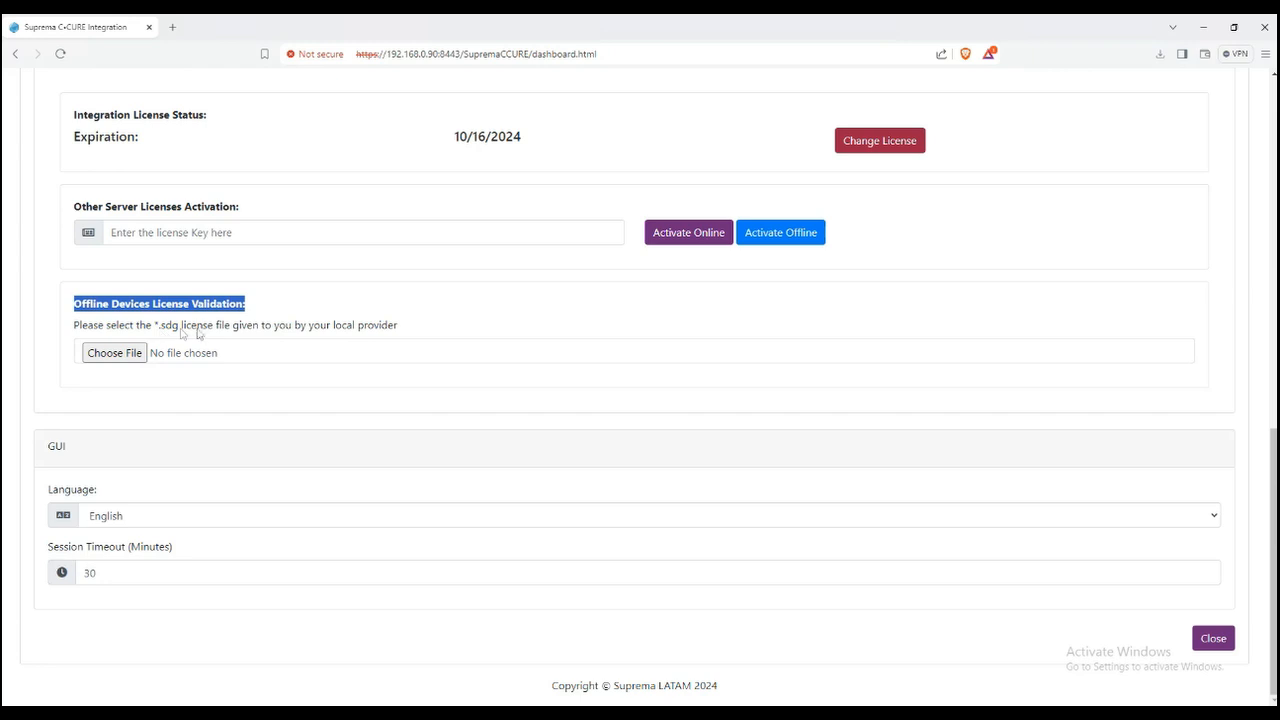
pyautogui.click(131, 401)
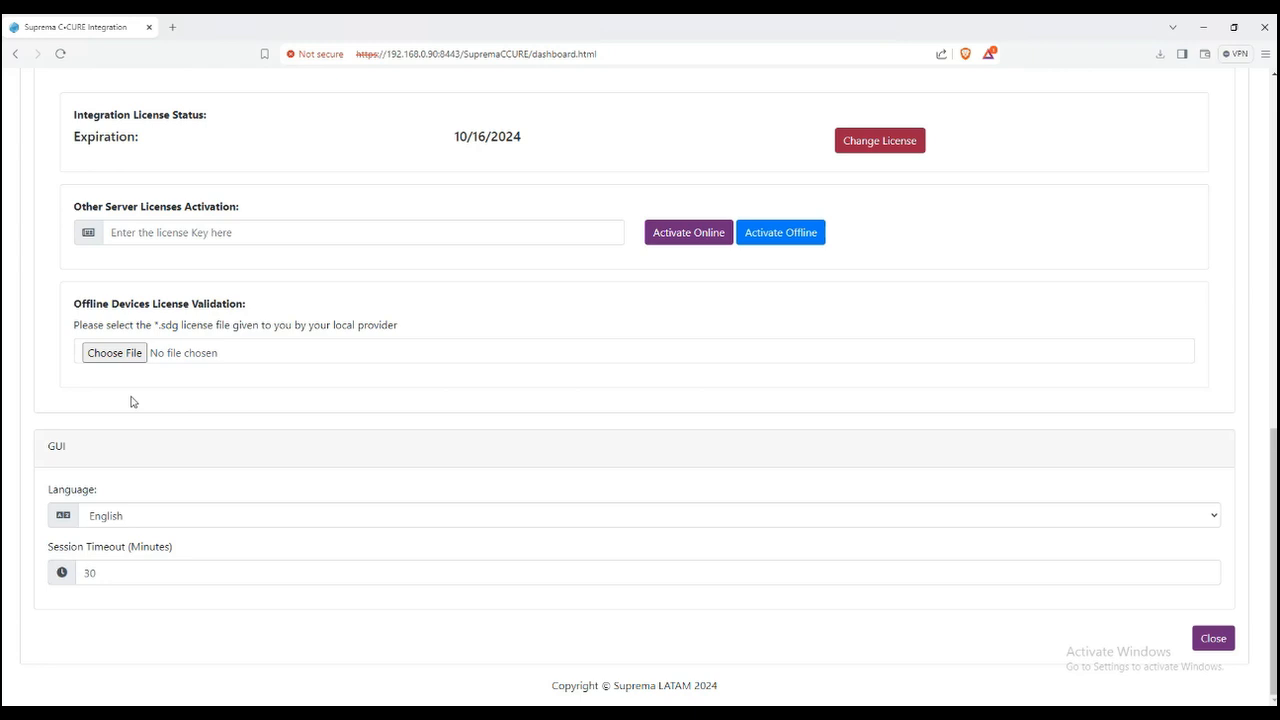
# - Keep English as the language and change Session Timeout from 30 to 60 minutes
pyautogui.click(105, 514)
pyautogui.click(127, 483)
pyautogui.doubleClick(95, 573)
pyautogui.write('60')
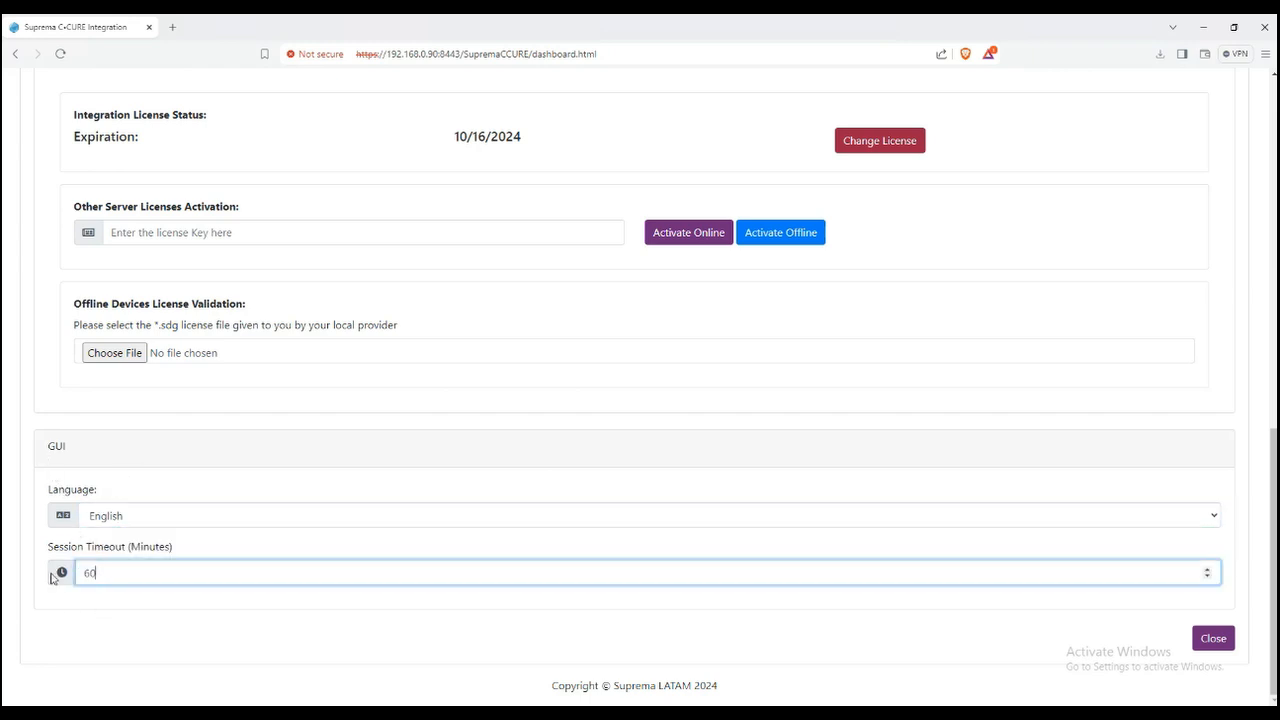
pyautogui.click(669, 576)
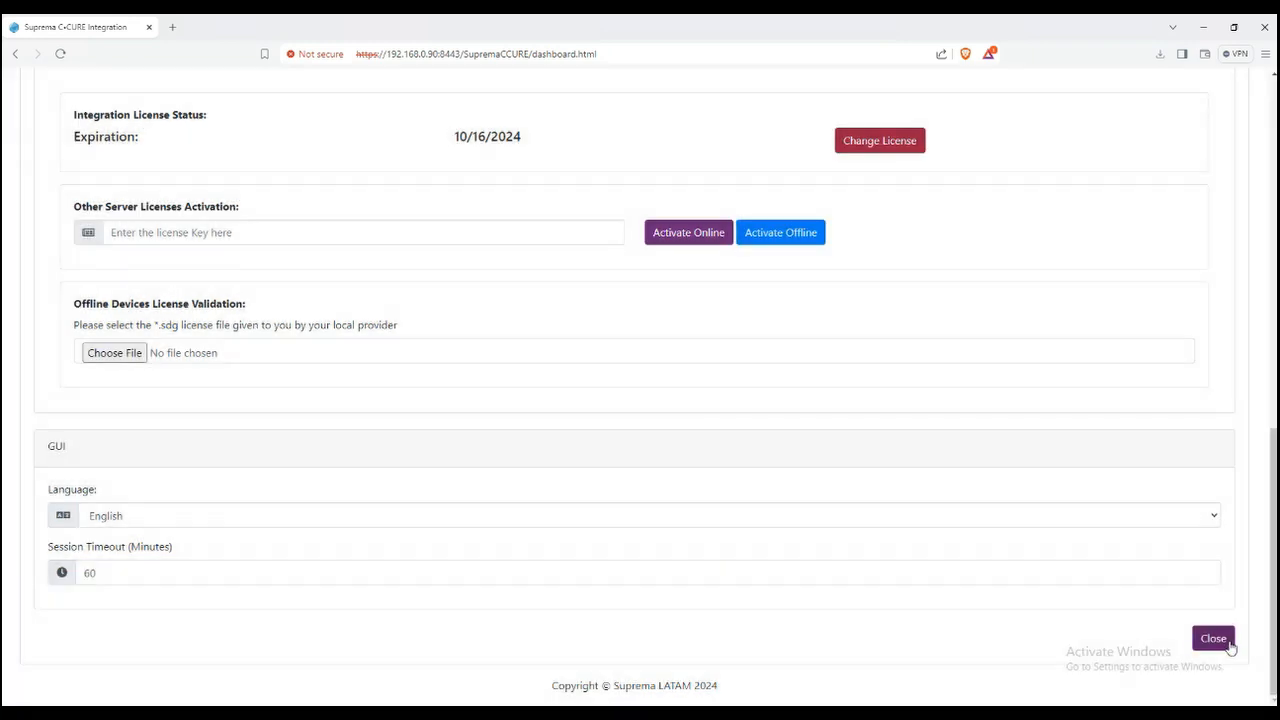
pyautogui.click(1213, 638)
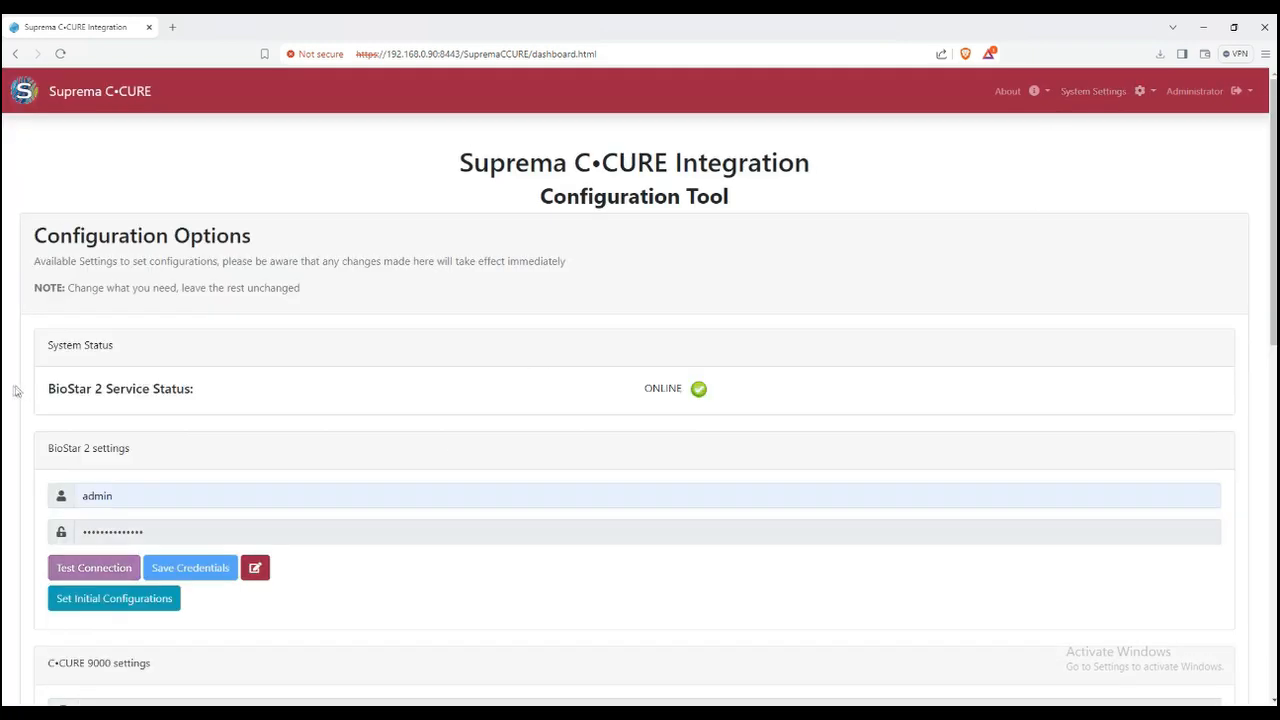
# - Point out the BioStar 2 Service Status showing ONLINE on the Configuration Options page
pyautogui.moveTo(48, 391); pyautogui.dragTo(723, 391)
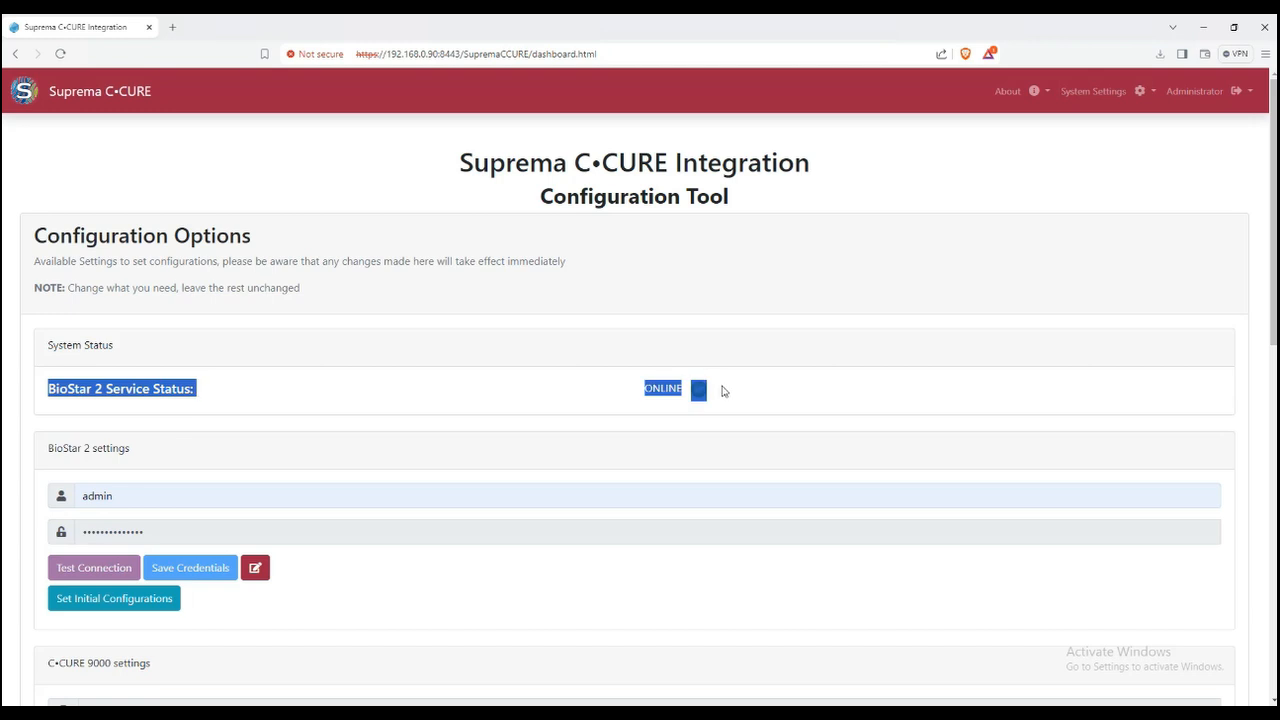
pyautogui.click(76, 402)
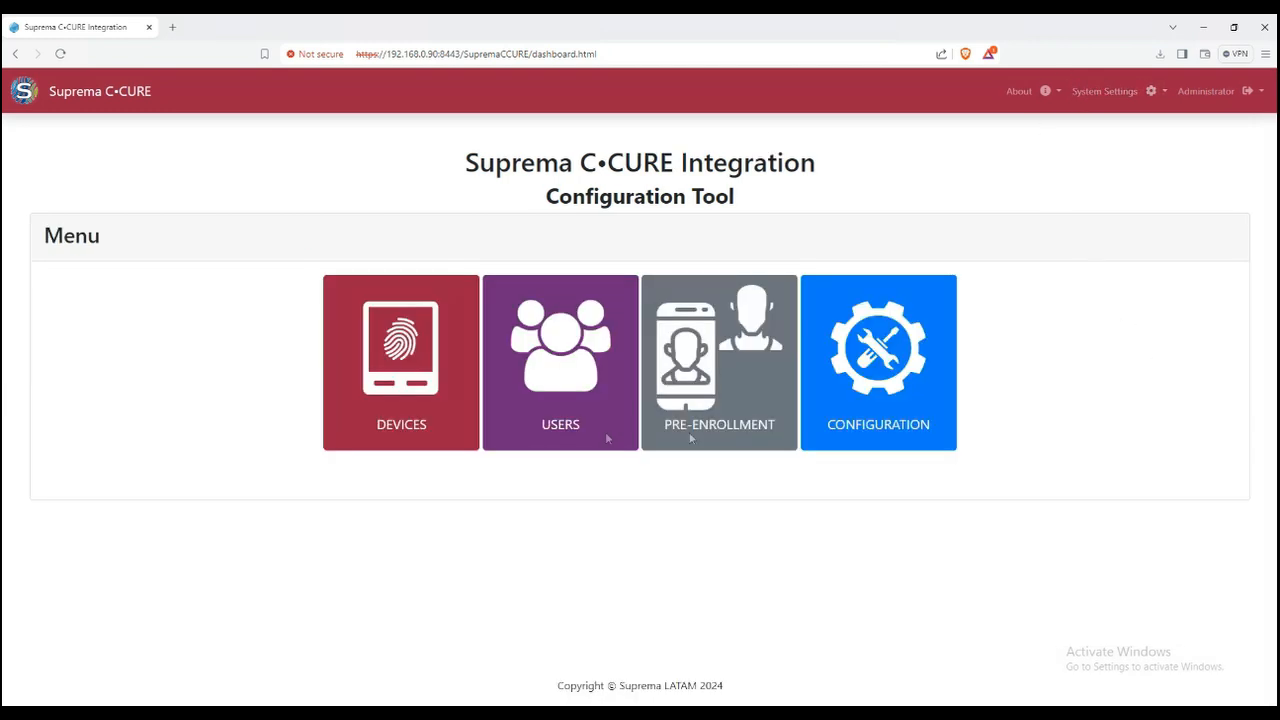
# - Open device management and run a normal network search for new devices
pyautogui.click(396, 420)
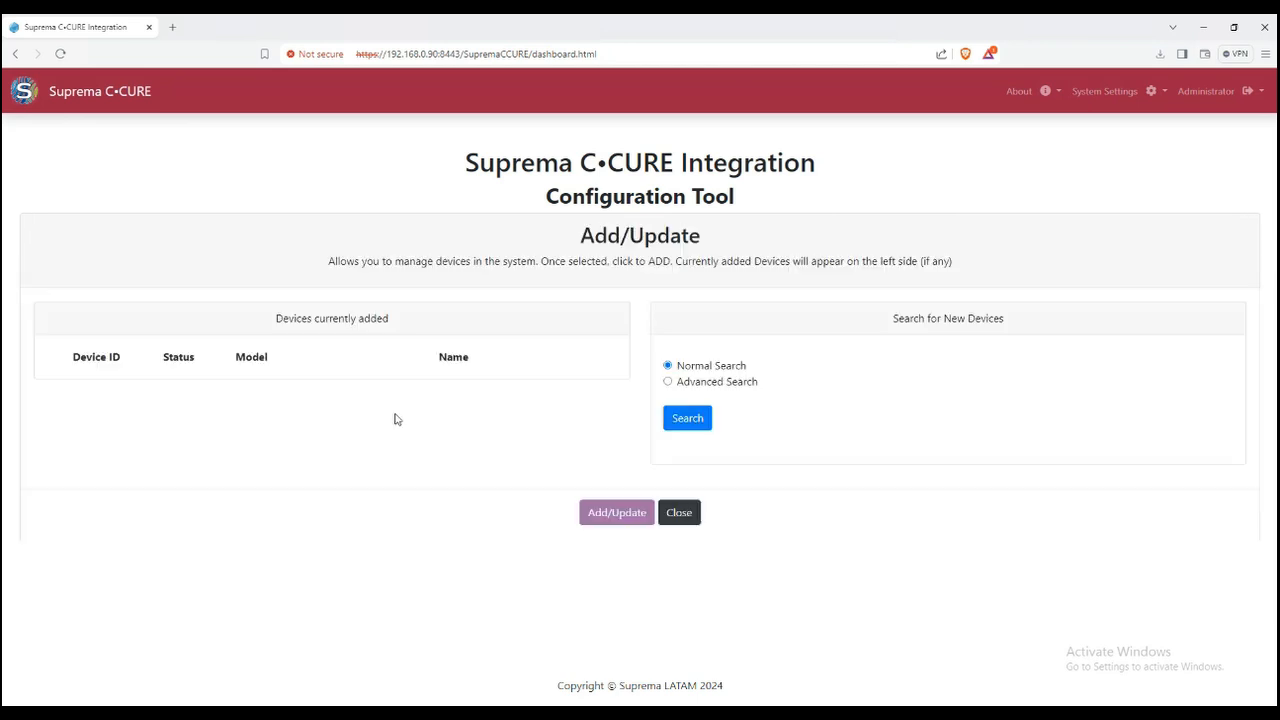
pyautogui.click(687, 418)
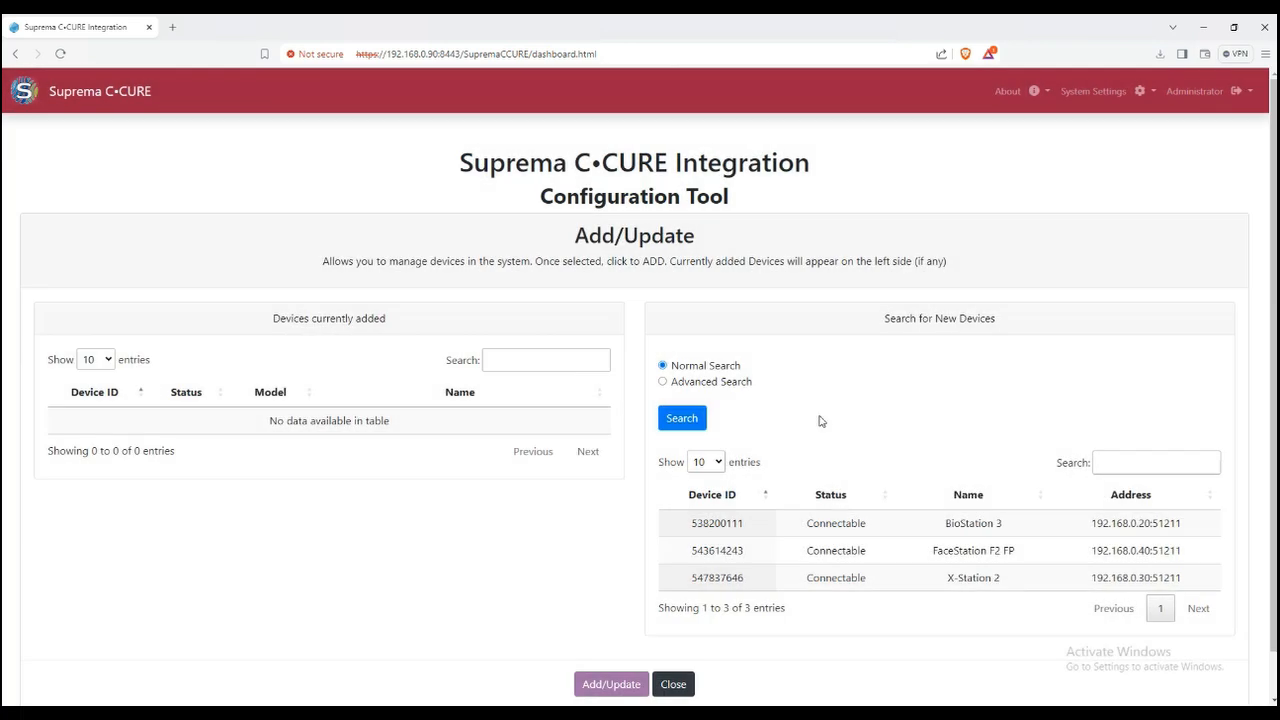
pyautogui.click(663, 383)
pyautogui.click(667, 366)
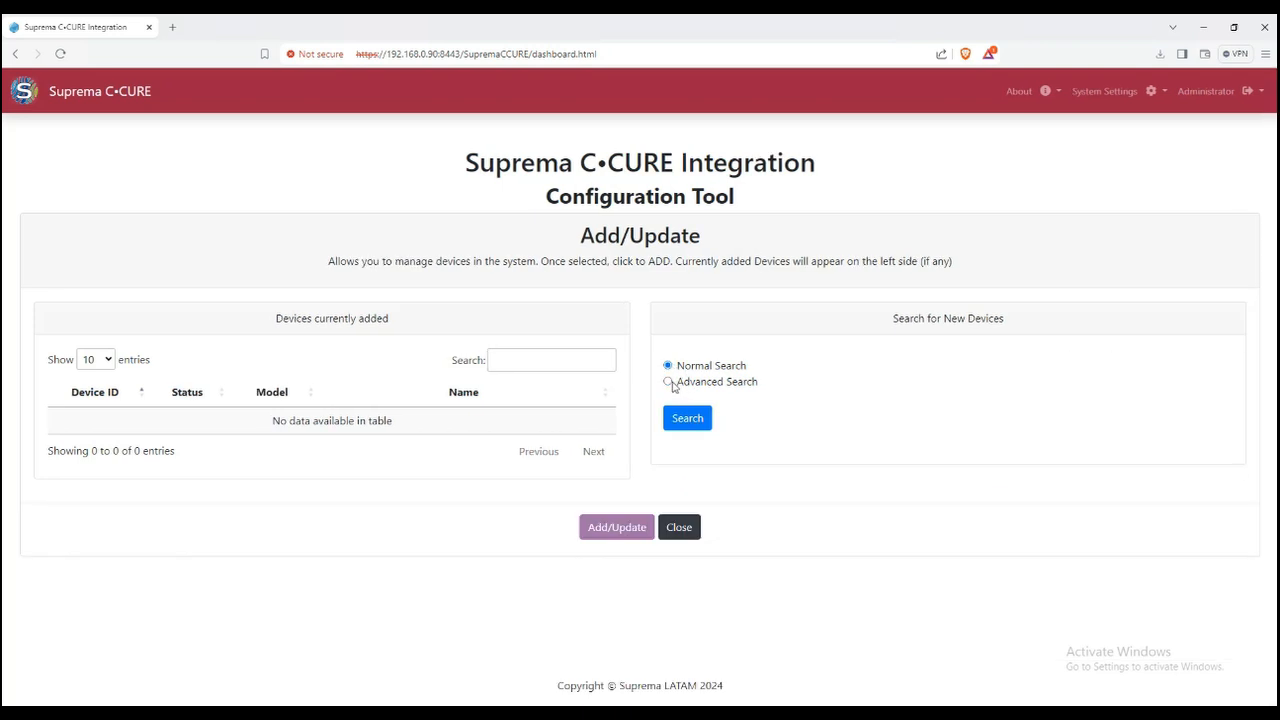
pyautogui.click(690, 425)
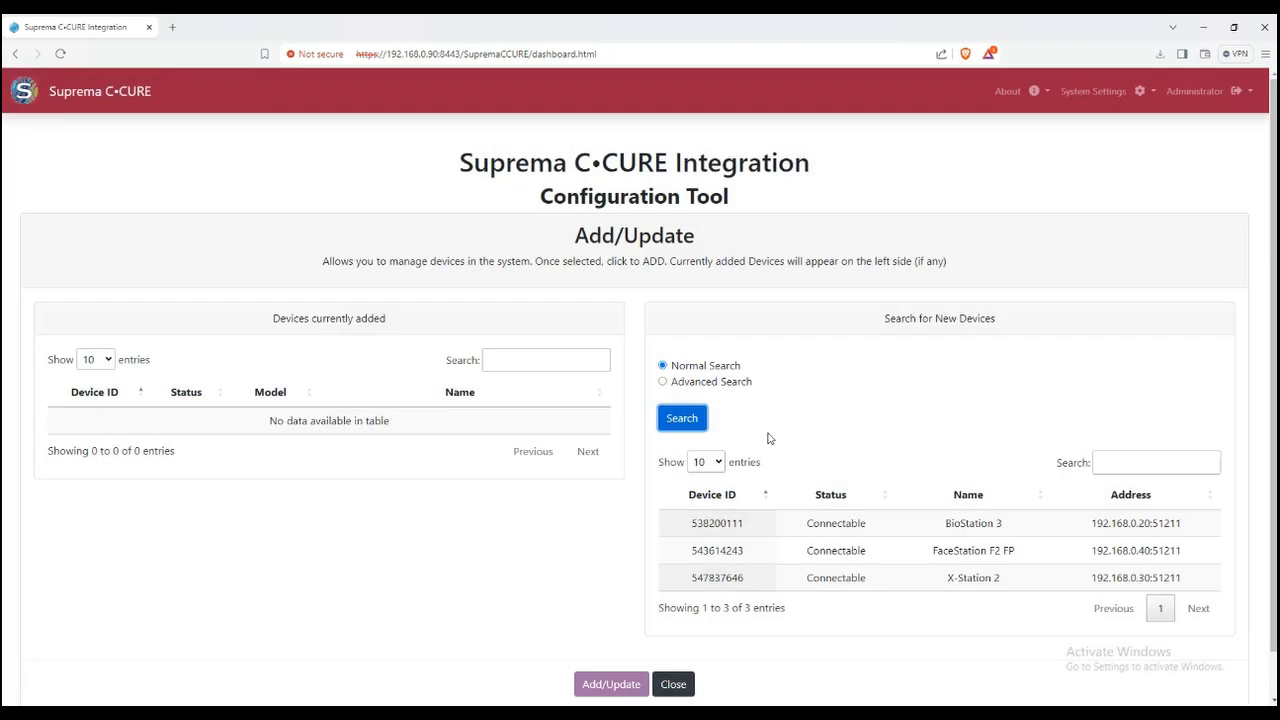
# - Add the BioStar 3 and X-Station 2 devices, leaving out the FaceStation F2 FP
pyautogui.scroll(-1, 729, 489)
pyautogui.click(731, 480)
pyautogui.click(738, 505)
pyautogui.click(779, 535)
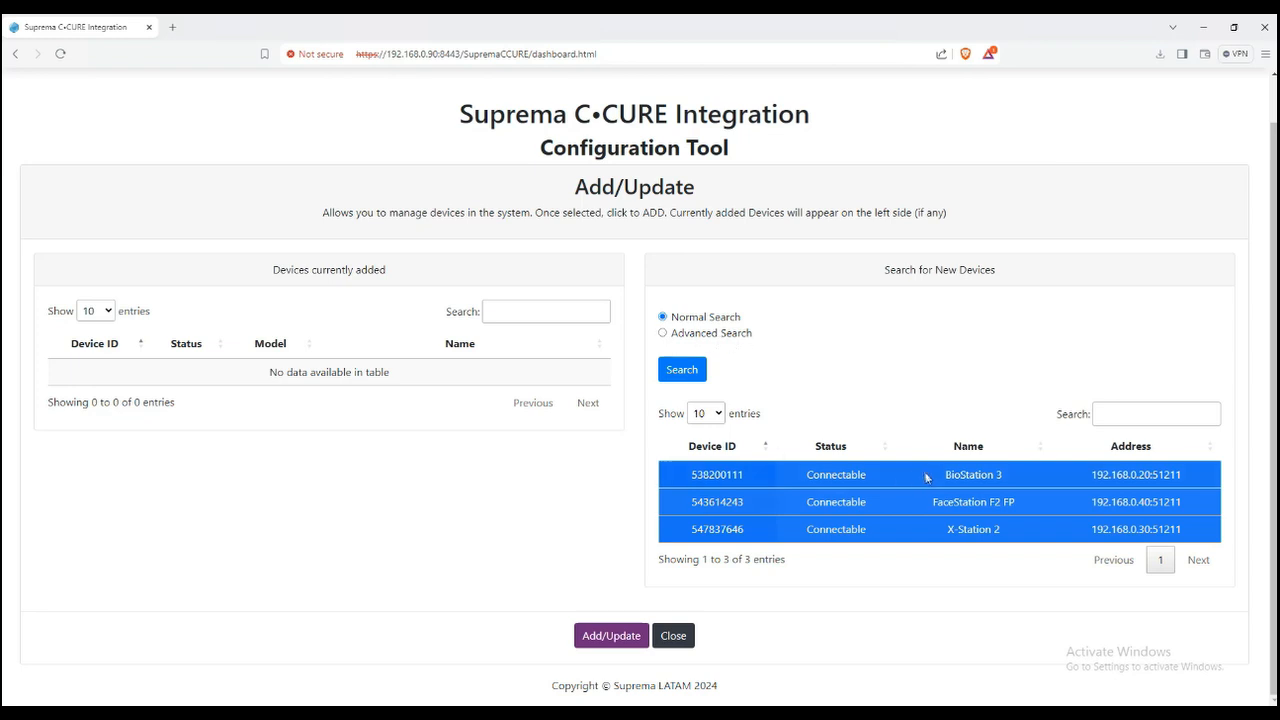
pyautogui.click(895, 506)
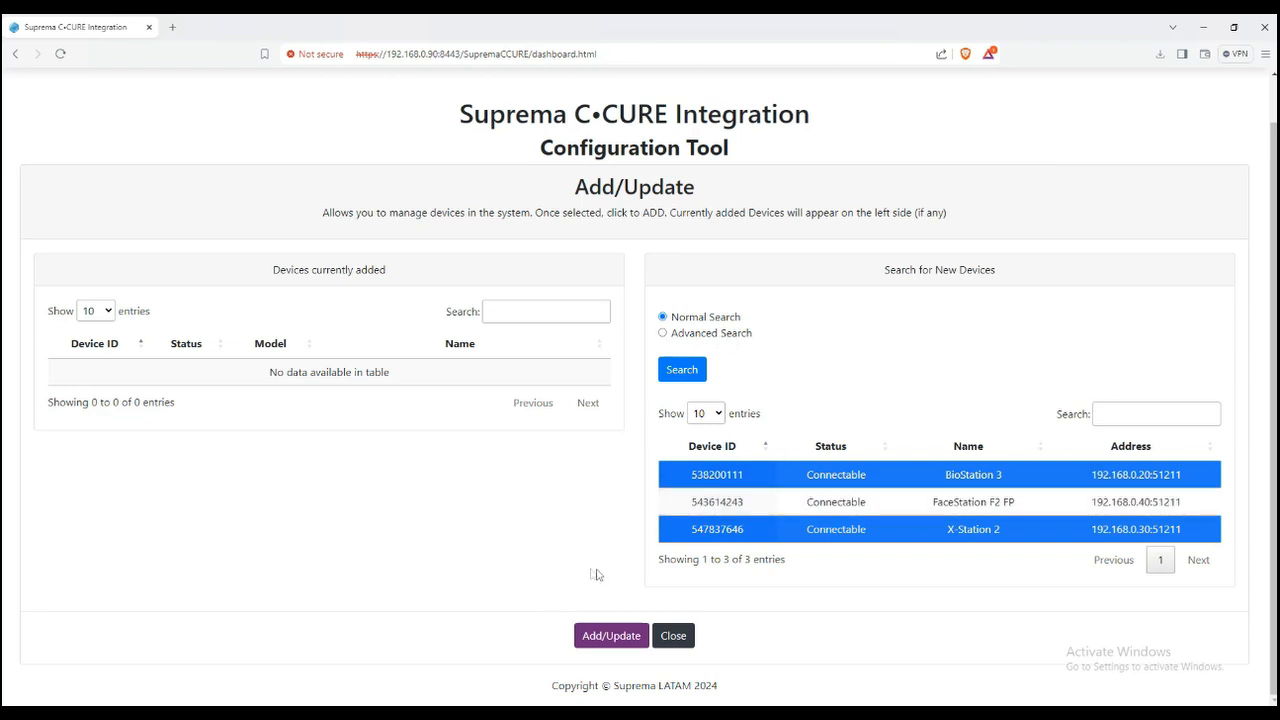
pyautogui.click(612, 636)
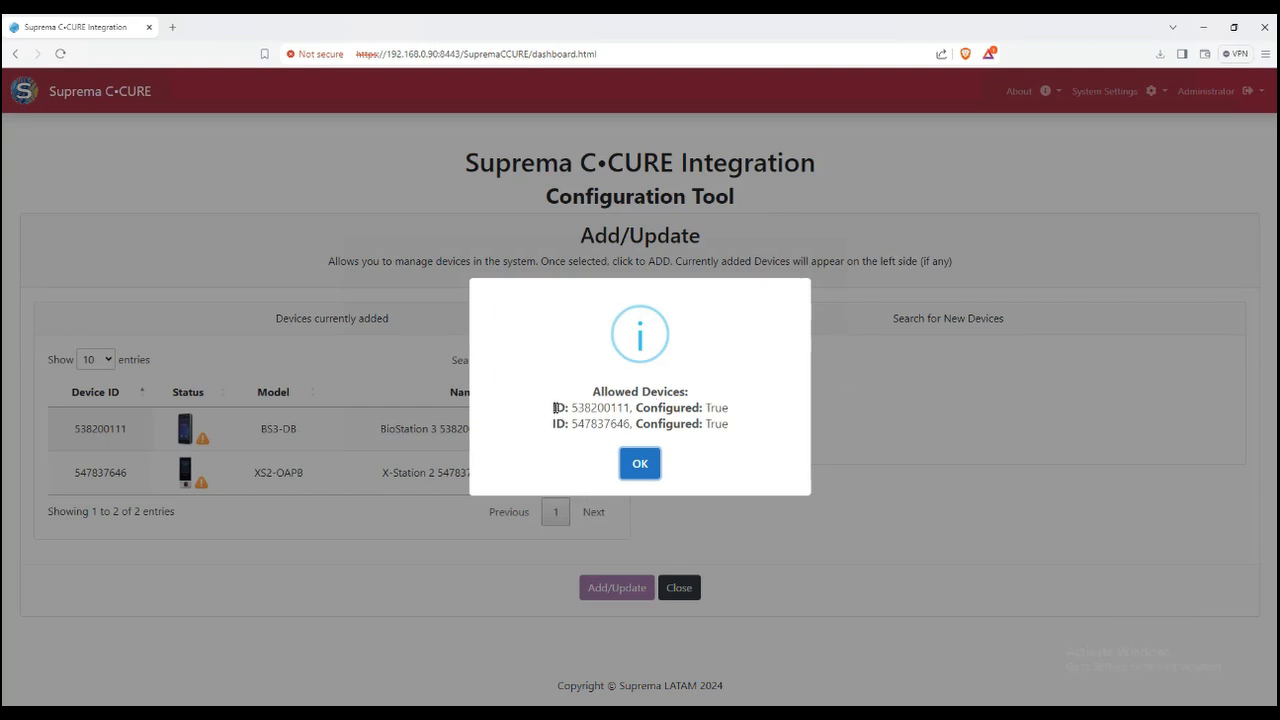
# - Confirm both devices show as configured in the Allowed Devices report, then choose Advanced Search
pyautogui.moveTo(627, 412); pyautogui.dragTo(554, 410)
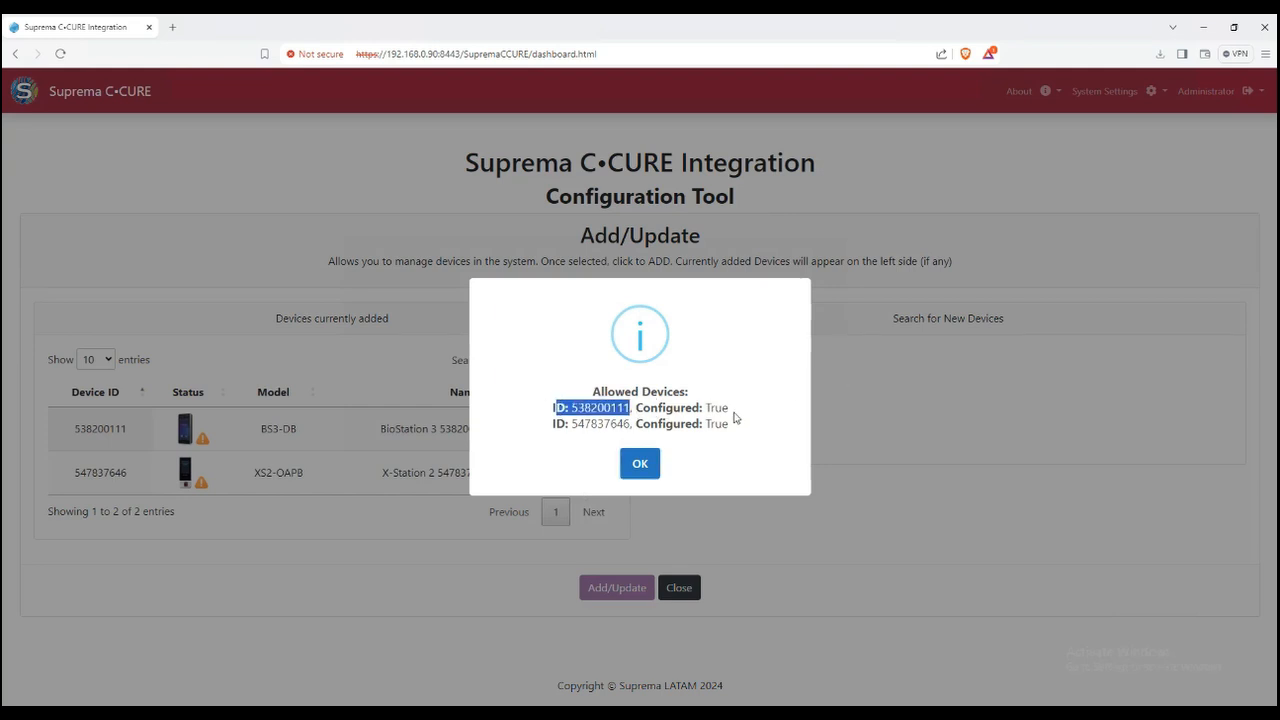
pyautogui.moveTo(733, 412); pyautogui.dragTo(637, 414)
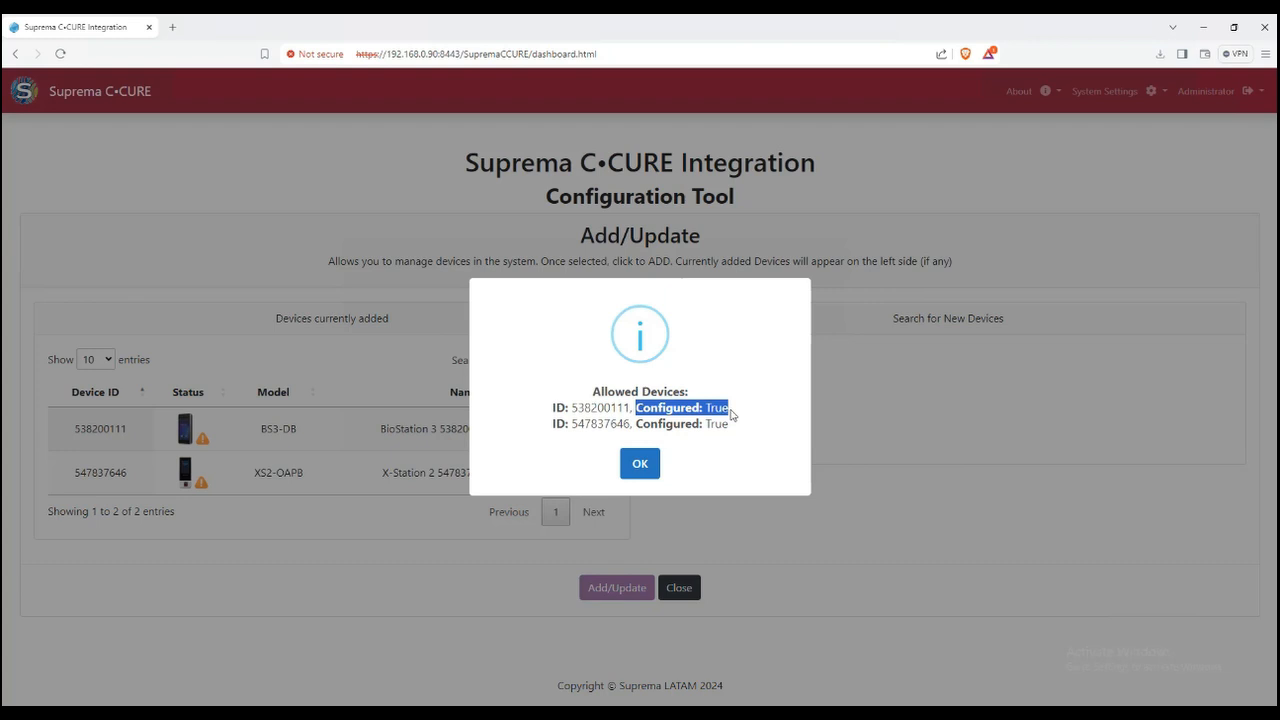
pyautogui.click(640, 463)
pyautogui.click(667, 381)
# - Search for a device at IP address 192.168.0.40
pyautogui.click(1090, 382)
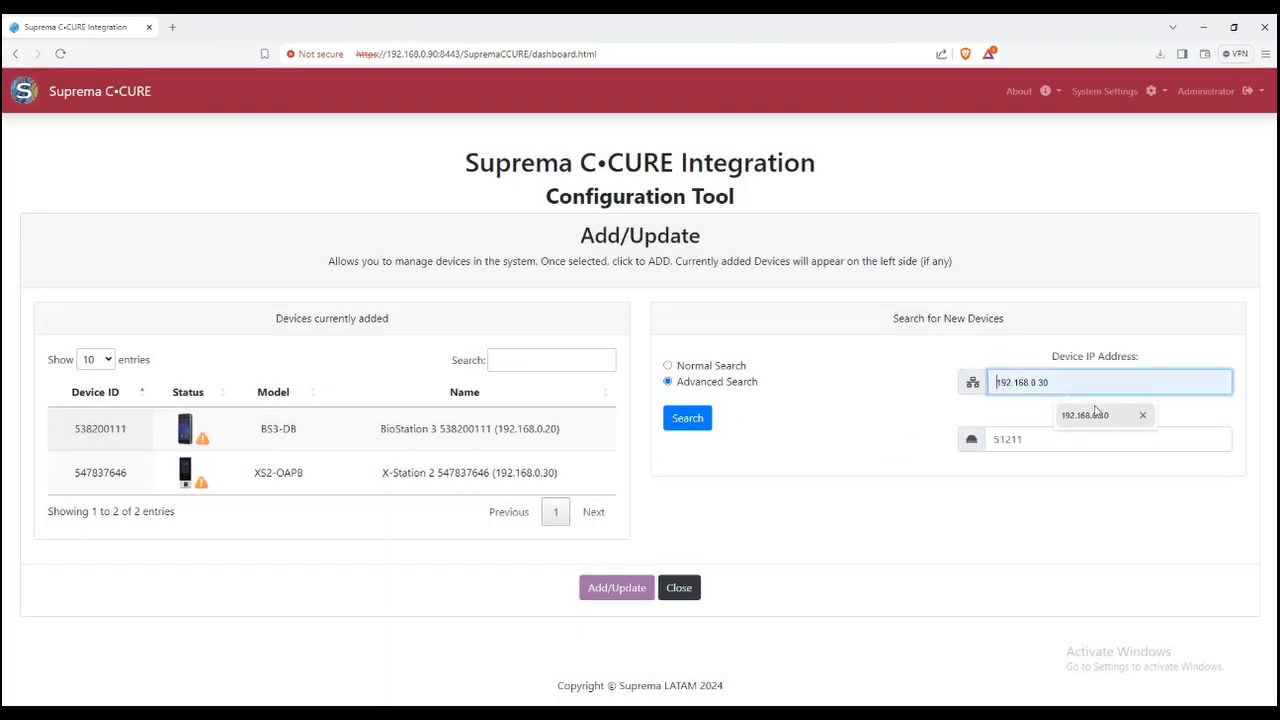
pyautogui.click(1095, 412)
pyautogui.press('BackSpace')
pyautogui.press('BackSpace')
pyautogui.write('40')
pyautogui.click(700, 420)
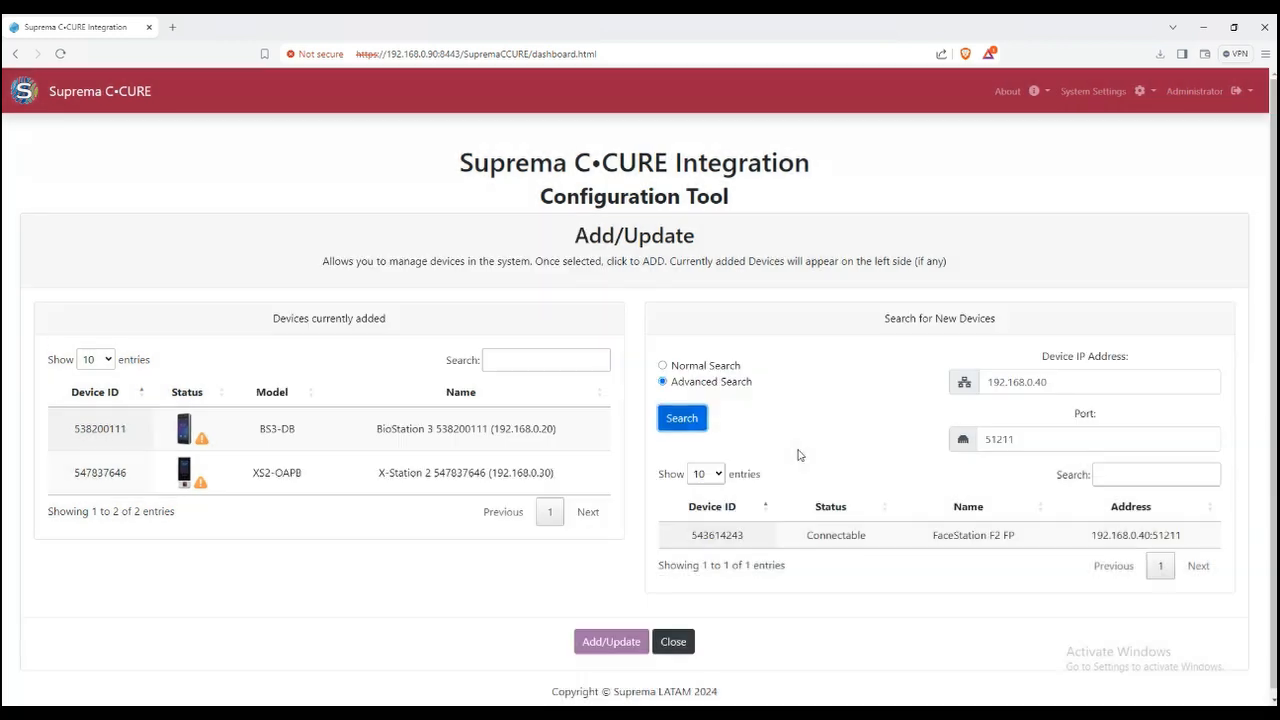
# - Add the found FaceStation F2 FP, check its configured status, and return to the main menu
pyautogui.click(845, 535)
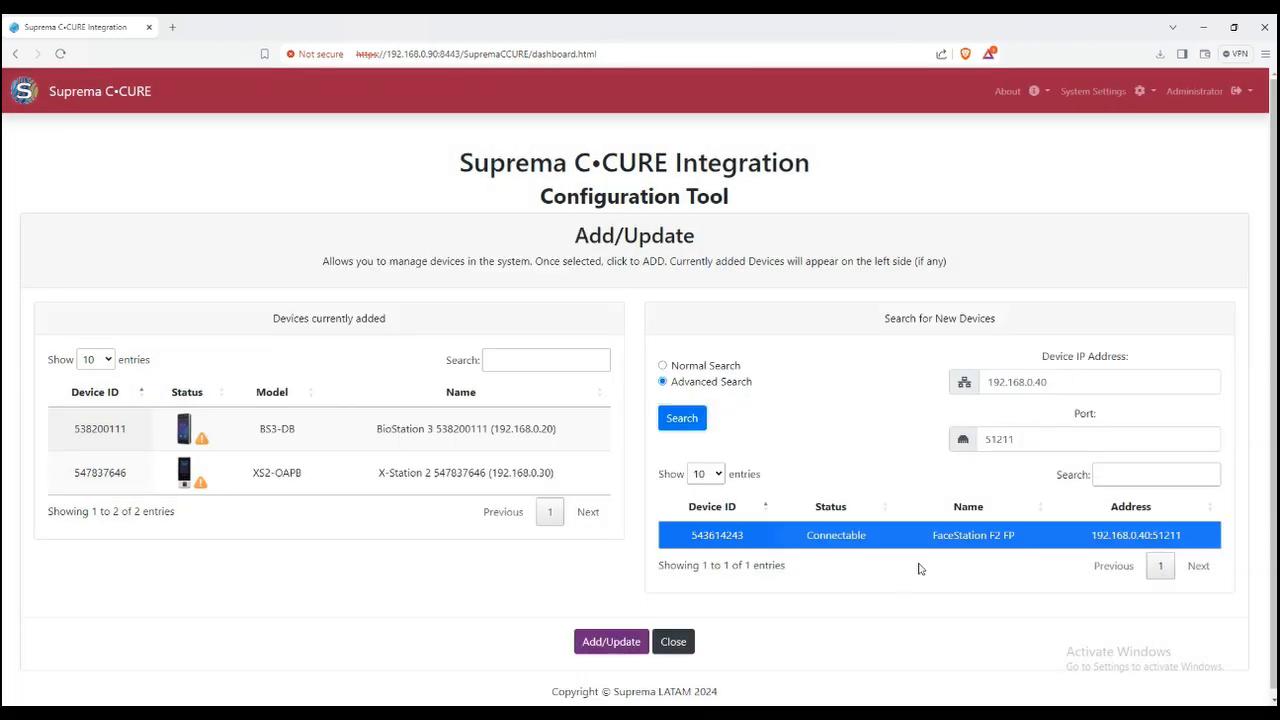
pyautogui.scroll(-1, 922, 562)
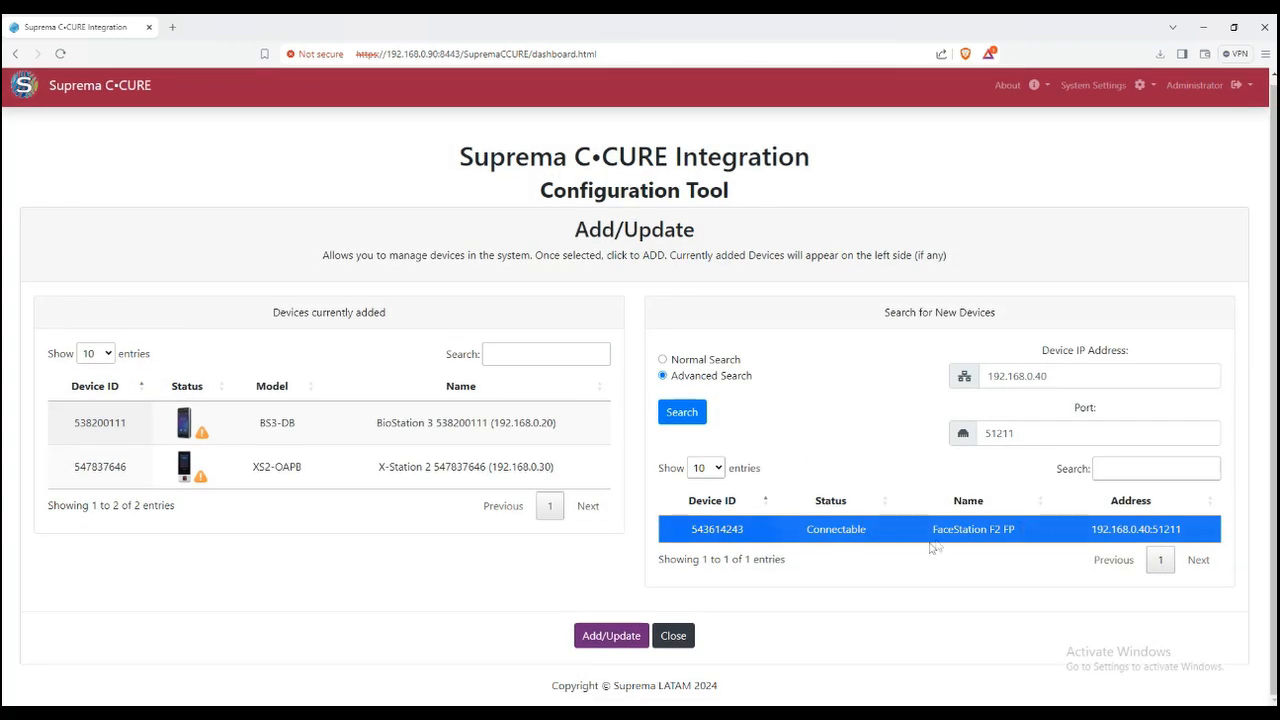
pyautogui.click(598, 636)
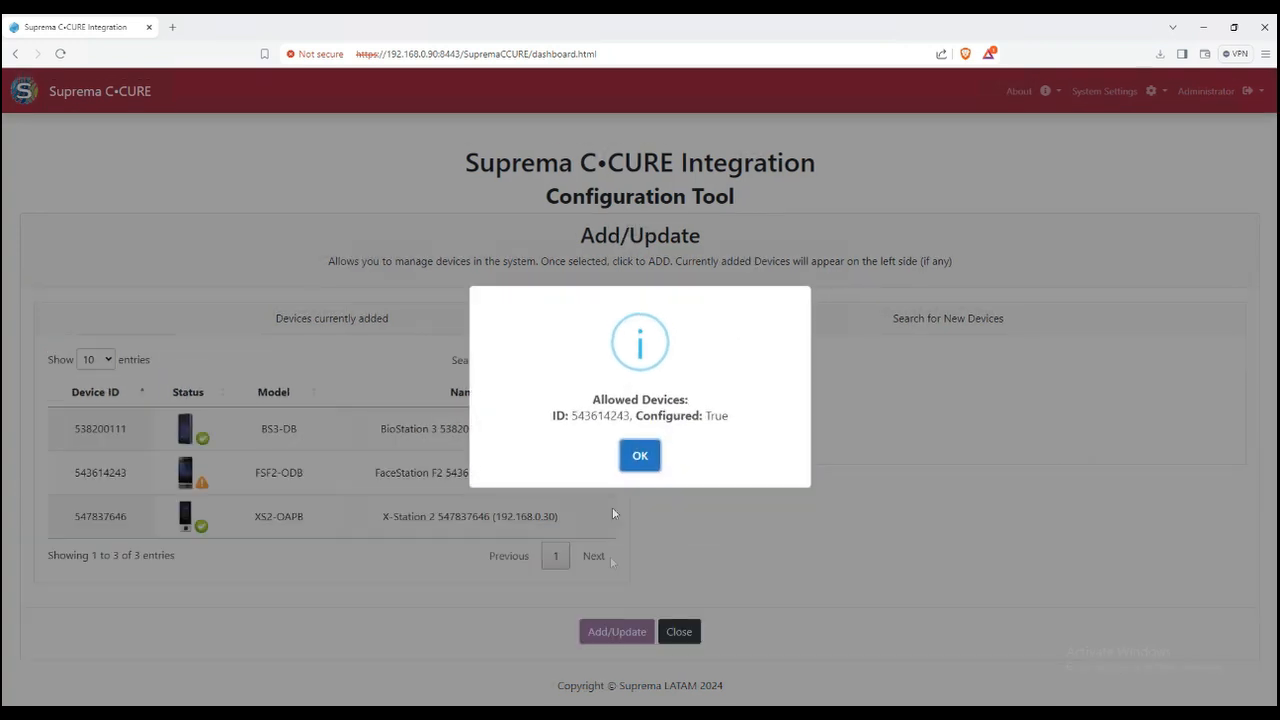
pyautogui.moveTo(722, 417)
pyautogui.mouseDown()
pyautogui.moveTo(705, 417)
pyautogui.moveTo(737, 421)
pyautogui.mouseUp()
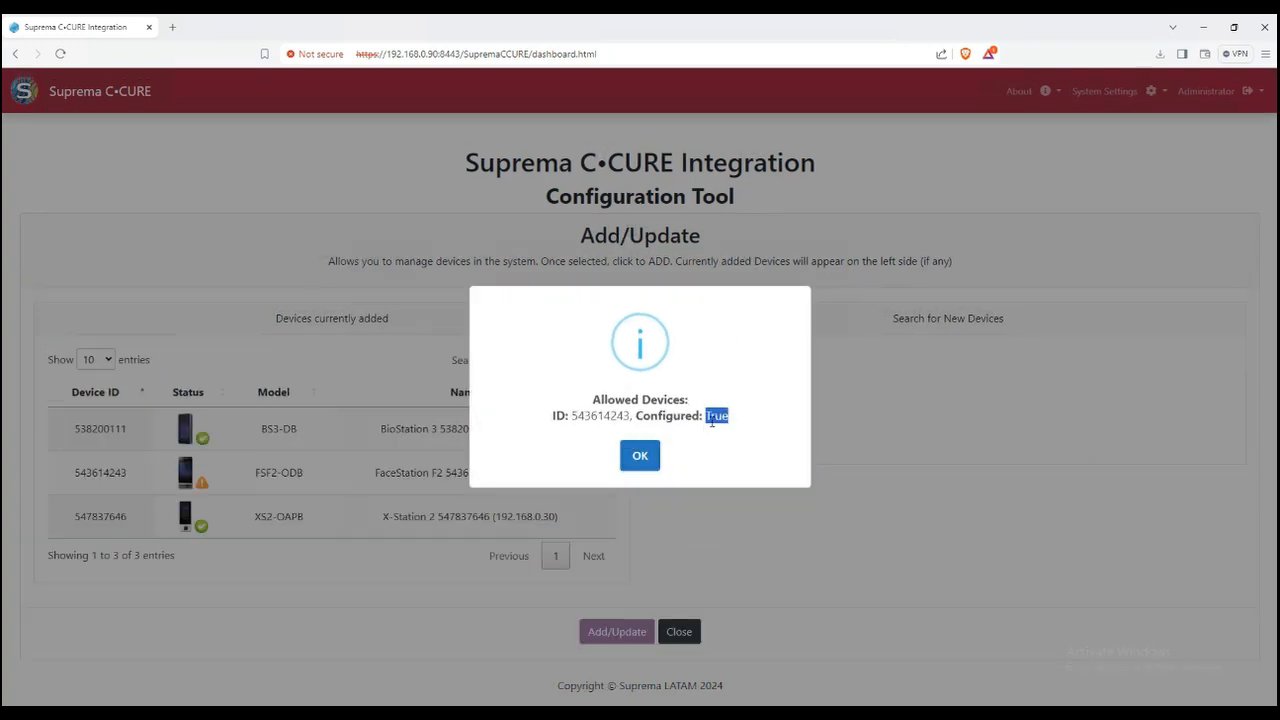
pyautogui.click(643, 455)
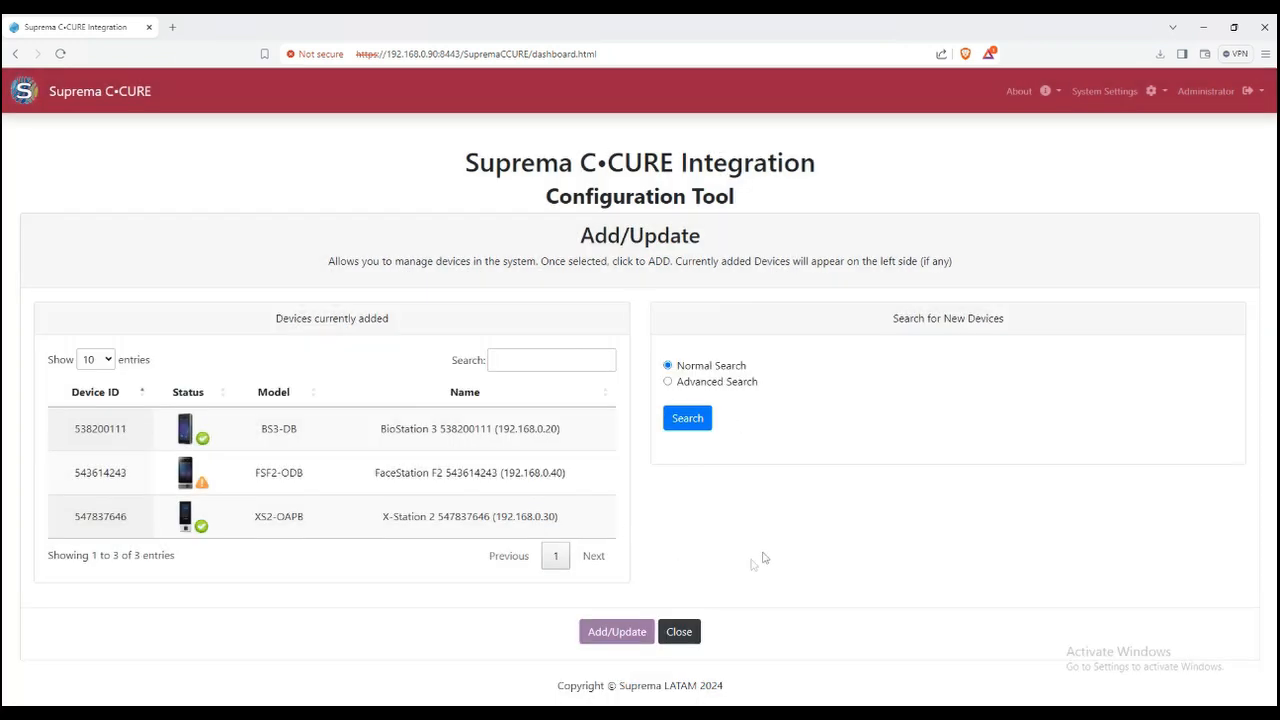
pyautogui.click(682, 632)
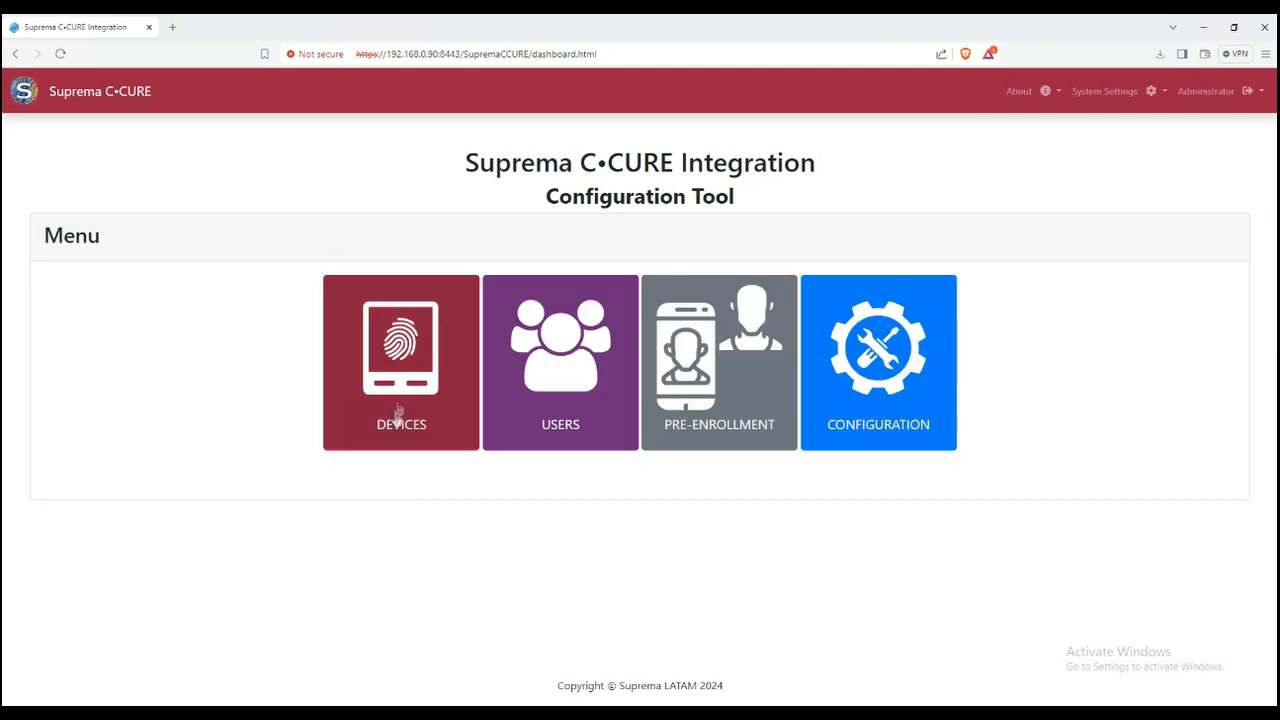
# - In Card Formats, set facility code 112, enable 26 bit SIA Standard-H10301 and MIFARE 32 bits, and save
pyautogui.click(899, 430)
pyautogui.click(239, 462)
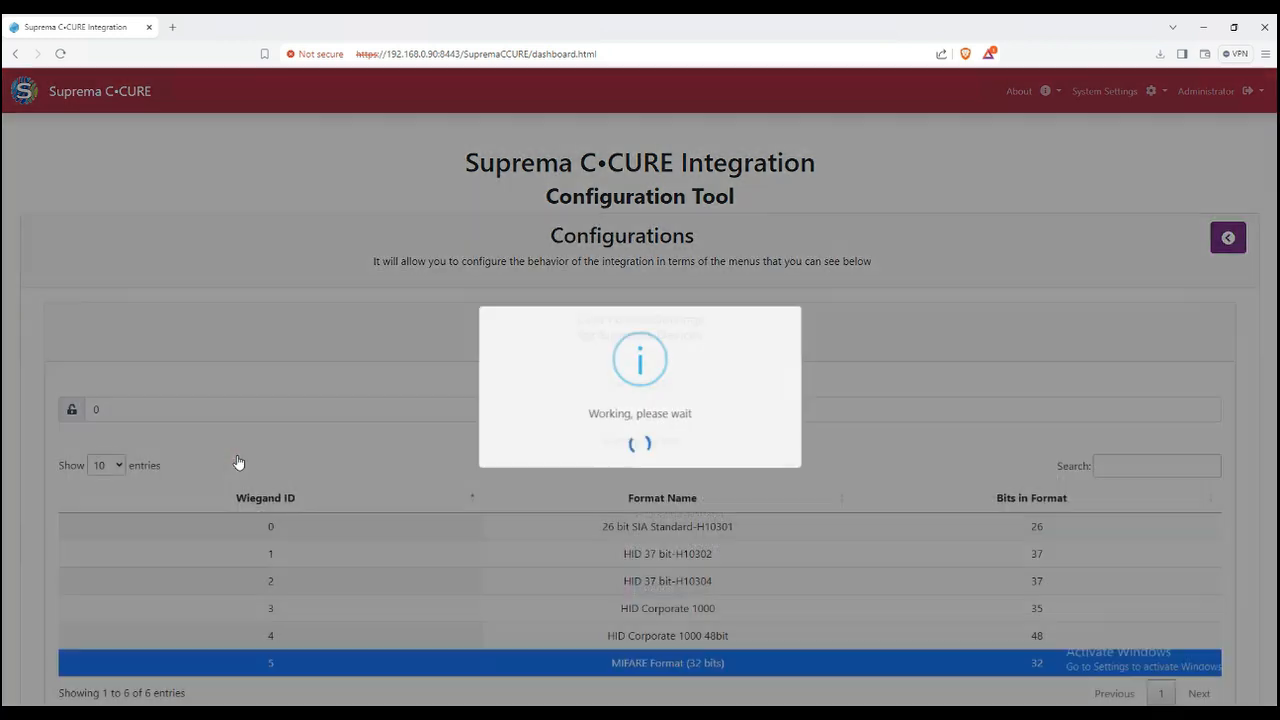
pyautogui.click(68, 412)
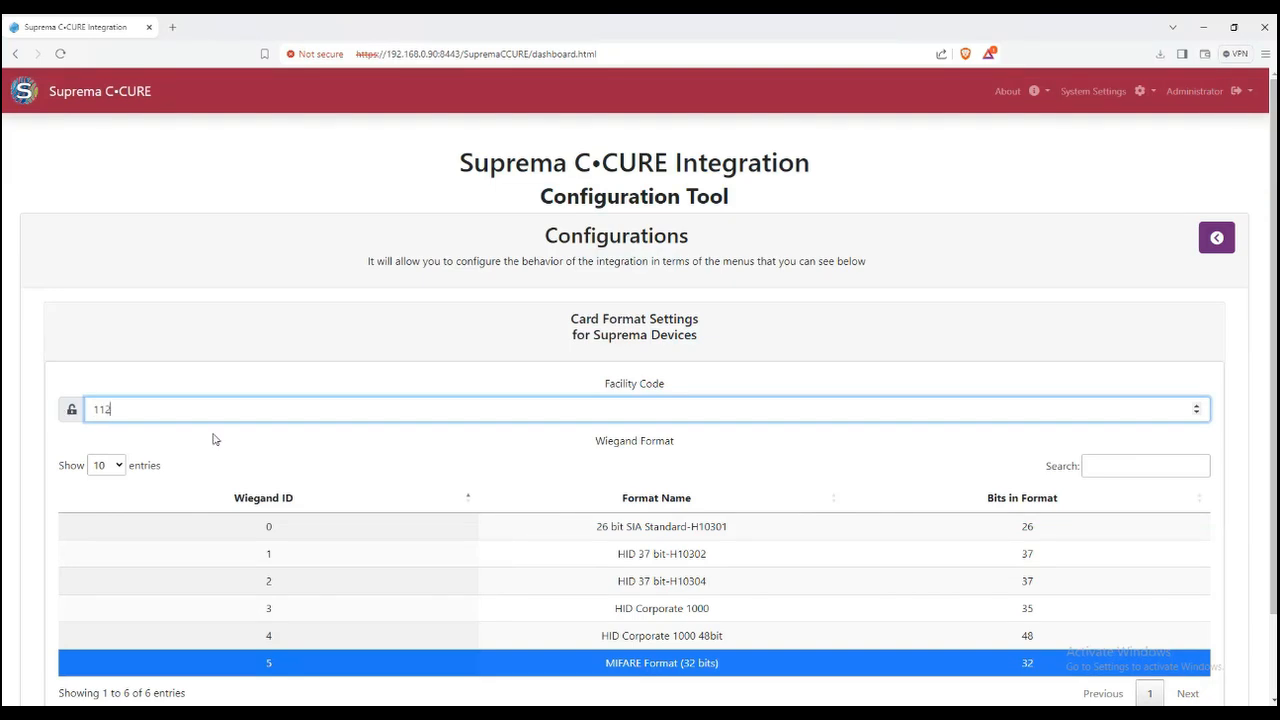
pyautogui.scroll(-1, 213, 439)
pyautogui.click(350, 456)
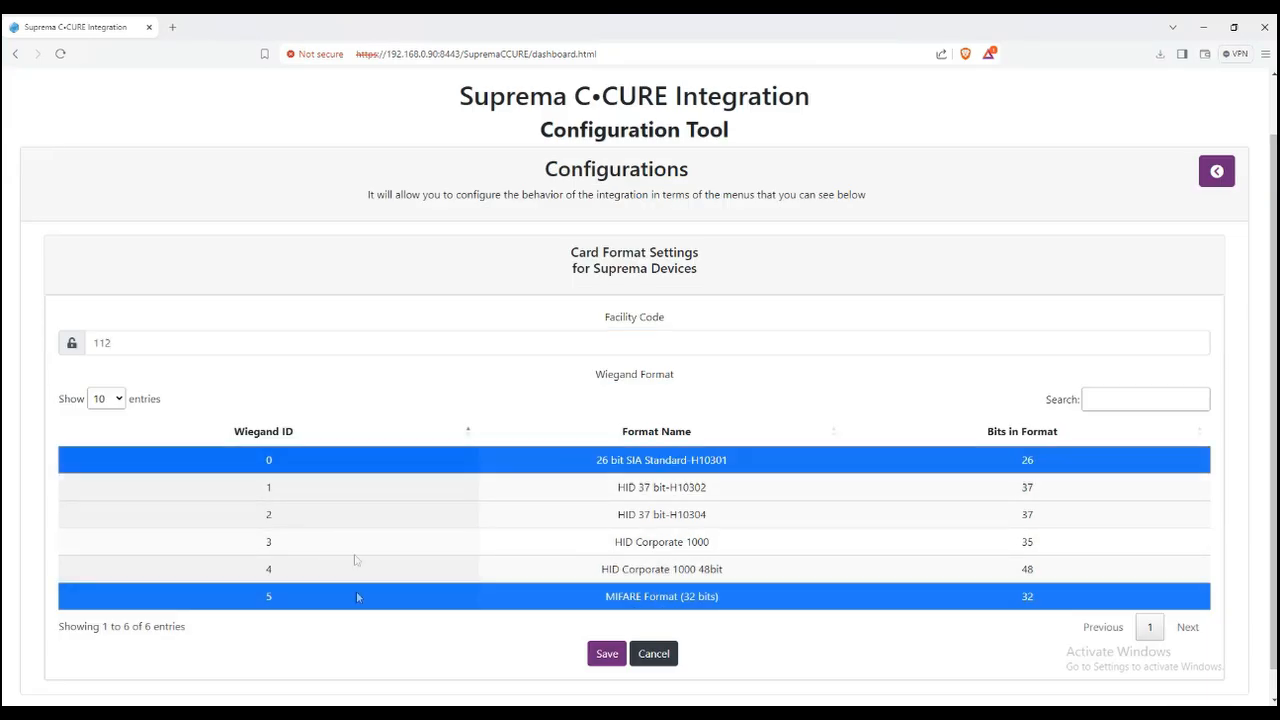
pyautogui.click(580, 462)
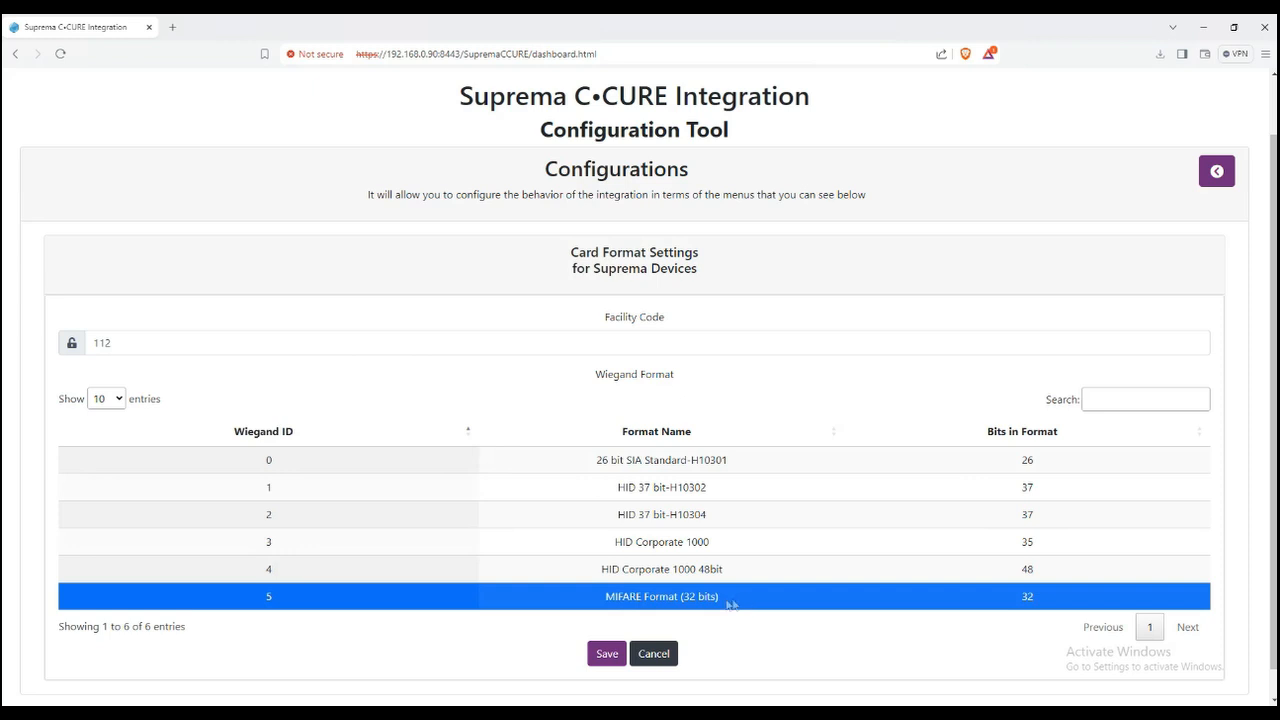
pyautogui.click(557, 467)
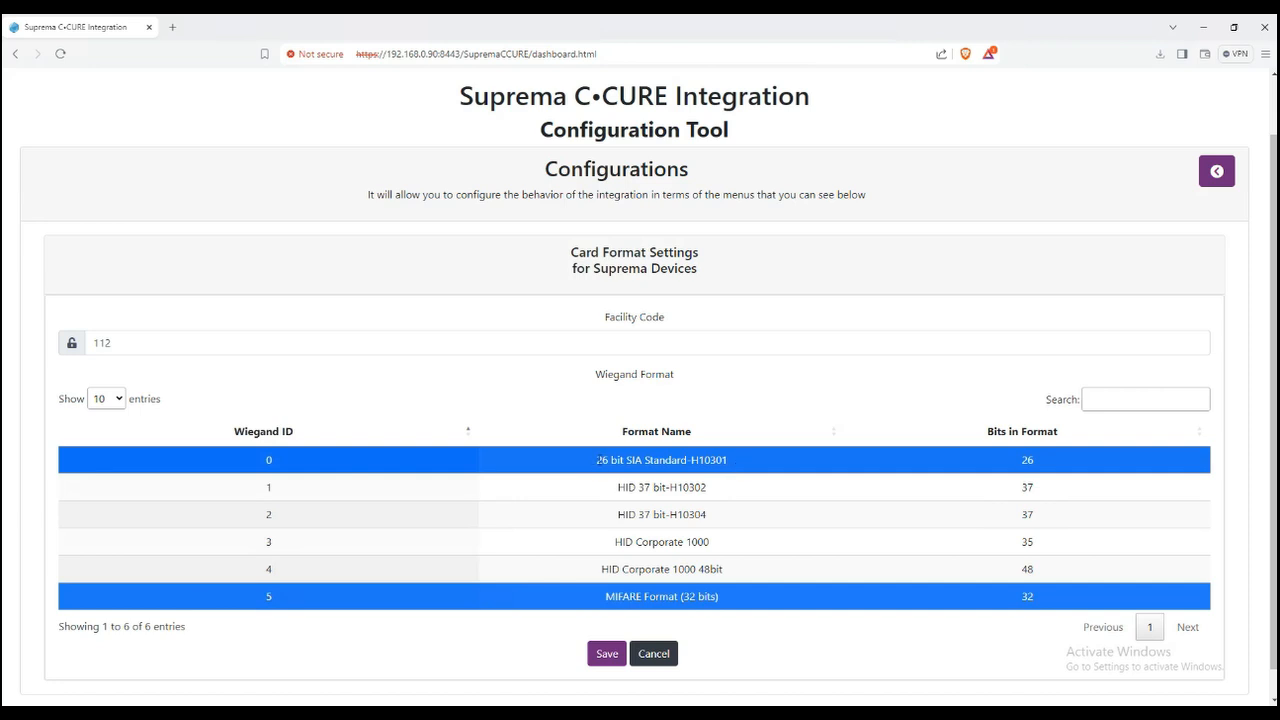
pyautogui.click(607, 656)
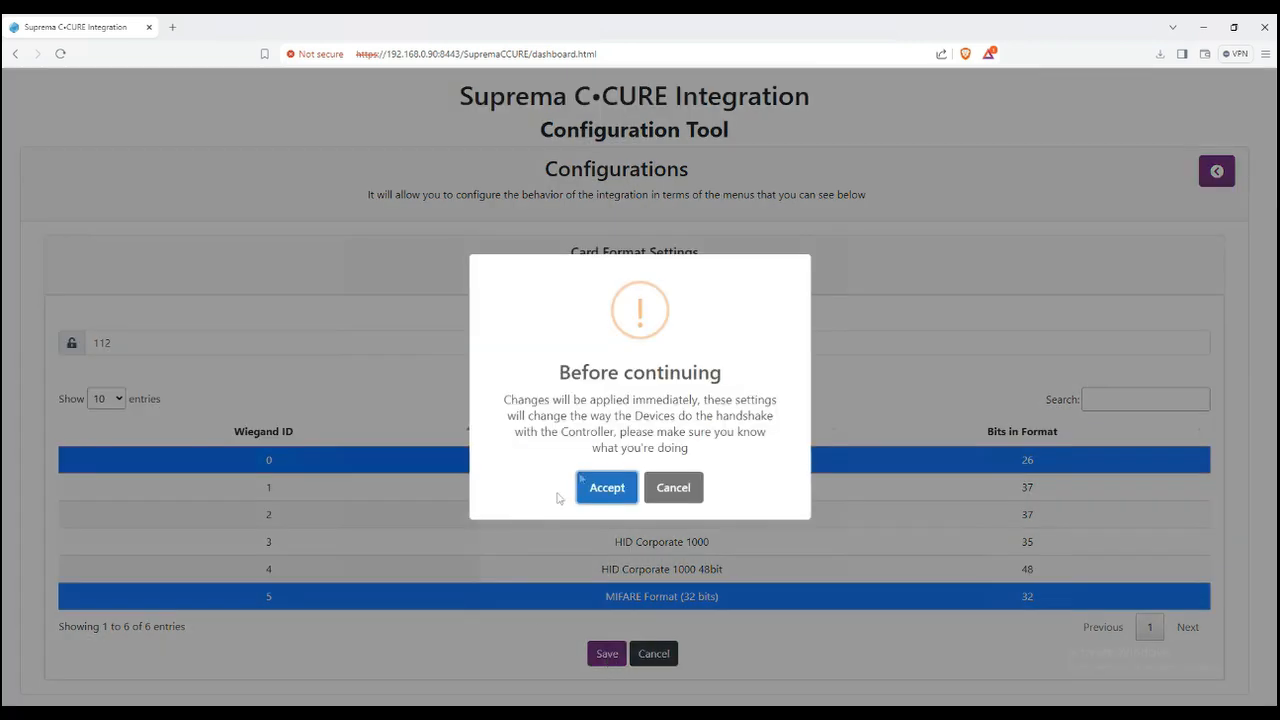
pyautogui.click(597, 490)
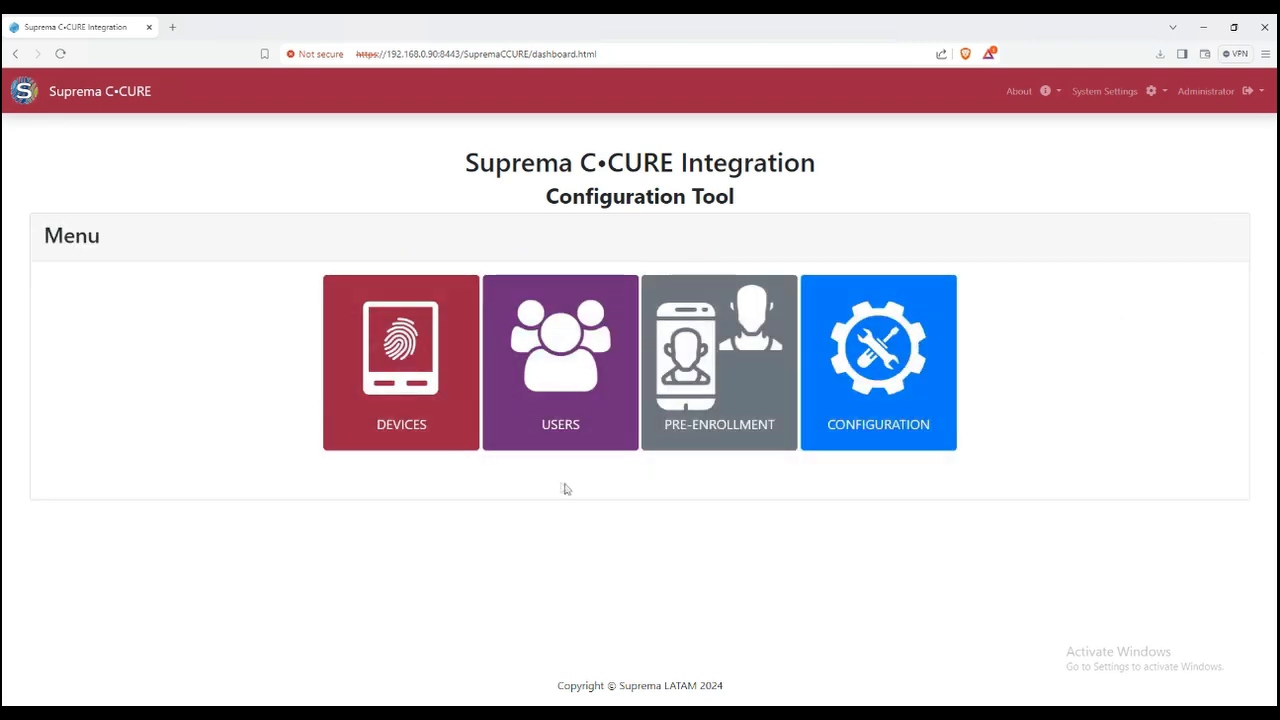
# - Open the Users page and review the 12 listed CCURE 9000 users
pyautogui.click(560, 425)
pyautogui.scroll(-2, 401, 497)
pyautogui.scroll(-3, 401, 497)
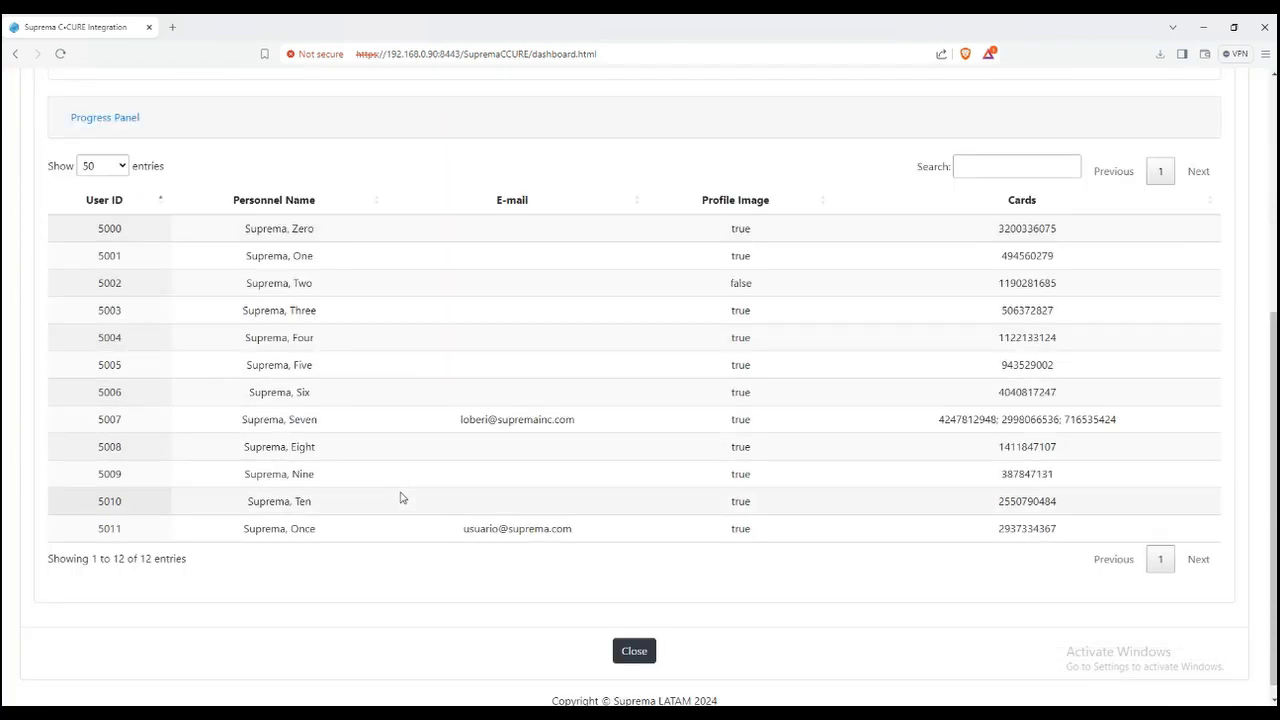
pyautogui.scroll(3, 401, 497)
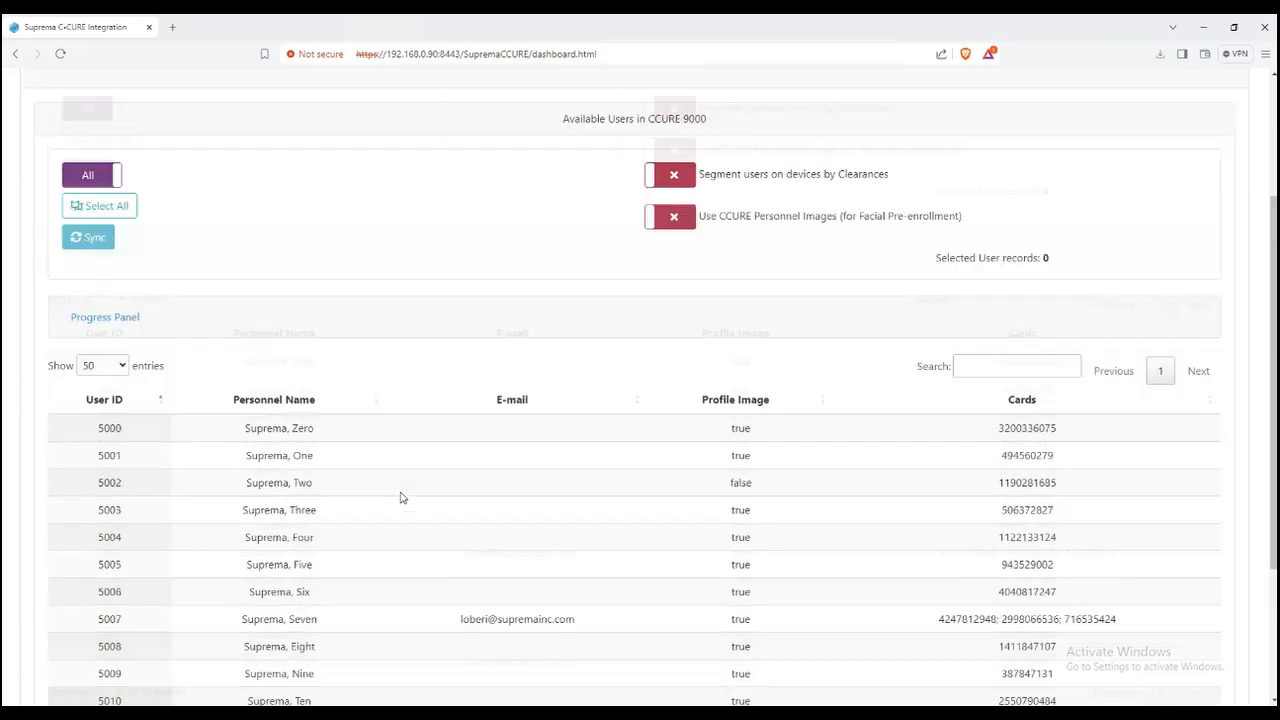
pyautogui.scroll(-3, 401, 497)
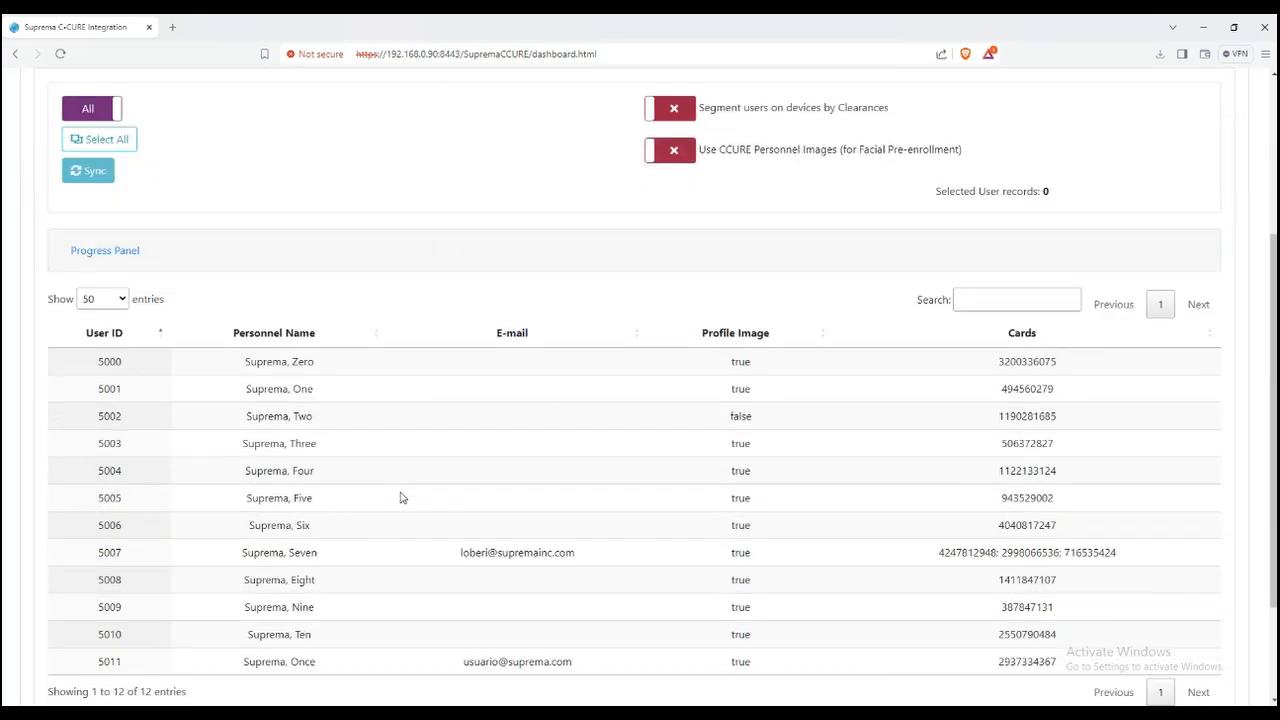
pyautogui.scroll(5, 401, 497)
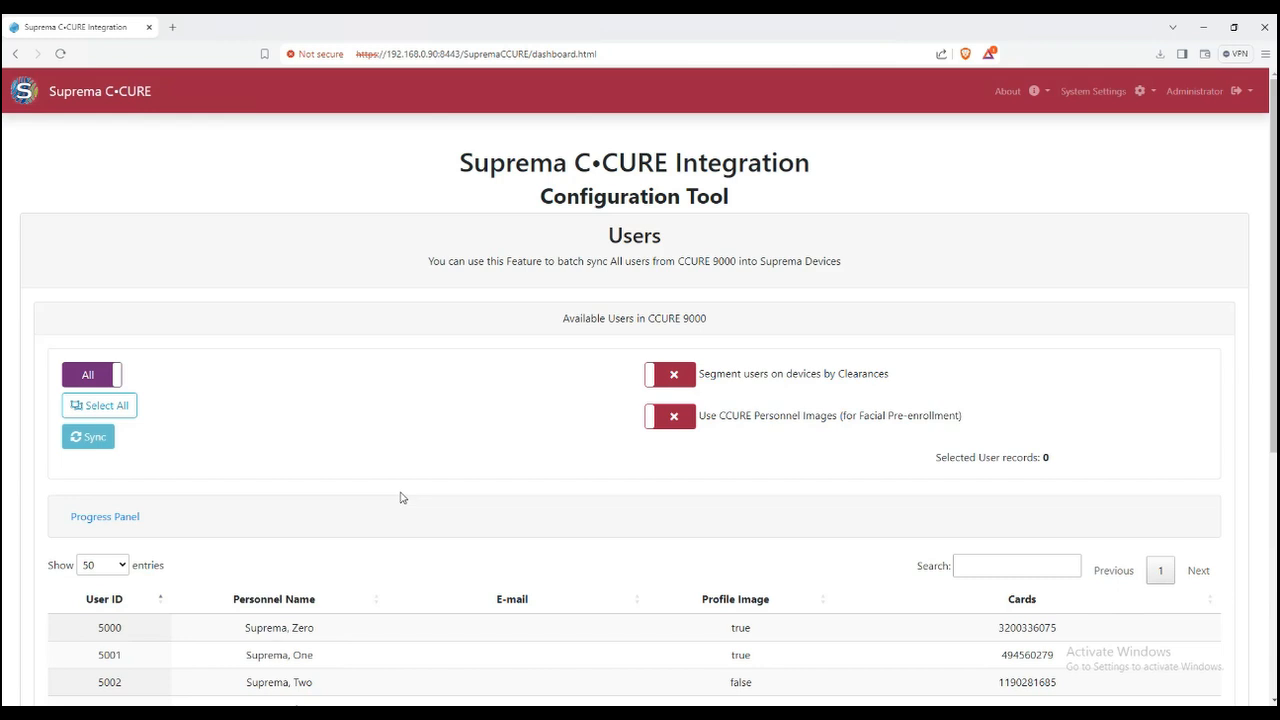
pyautogui.scroll(-5, 401, 497)
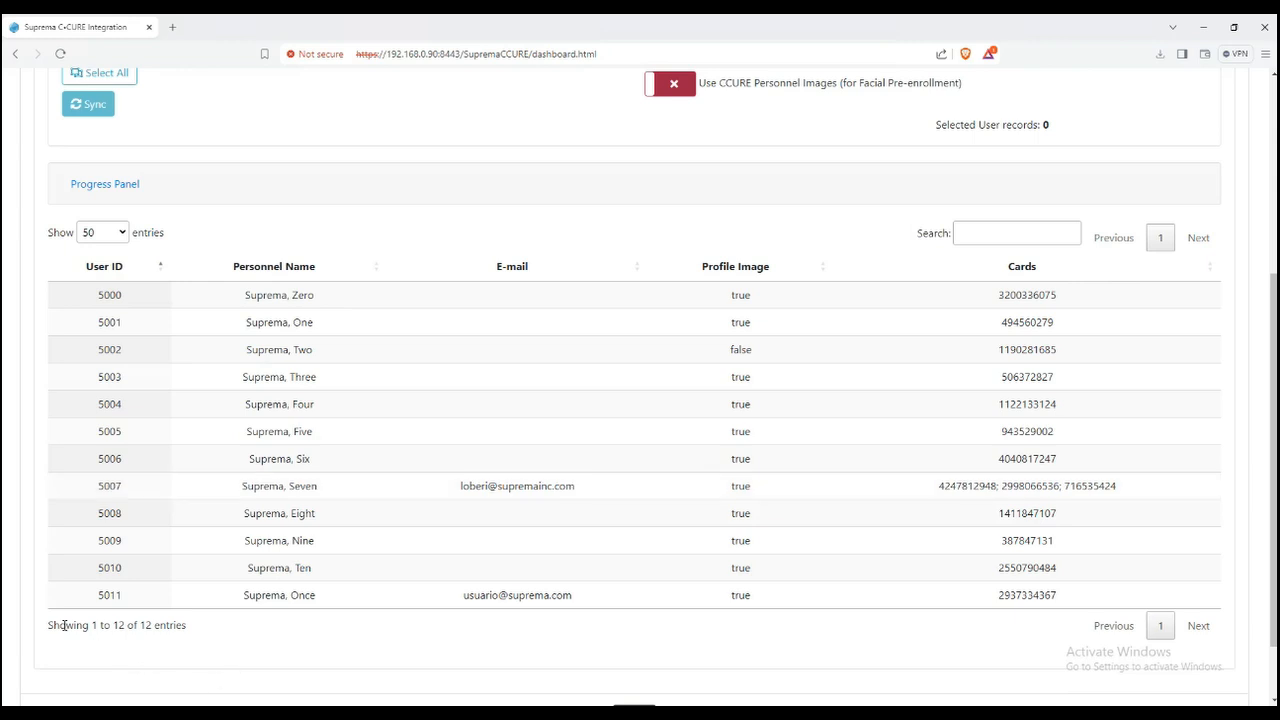
pyautogui.moveTo(114, 627); pyautogui.dragTo(187, 626)
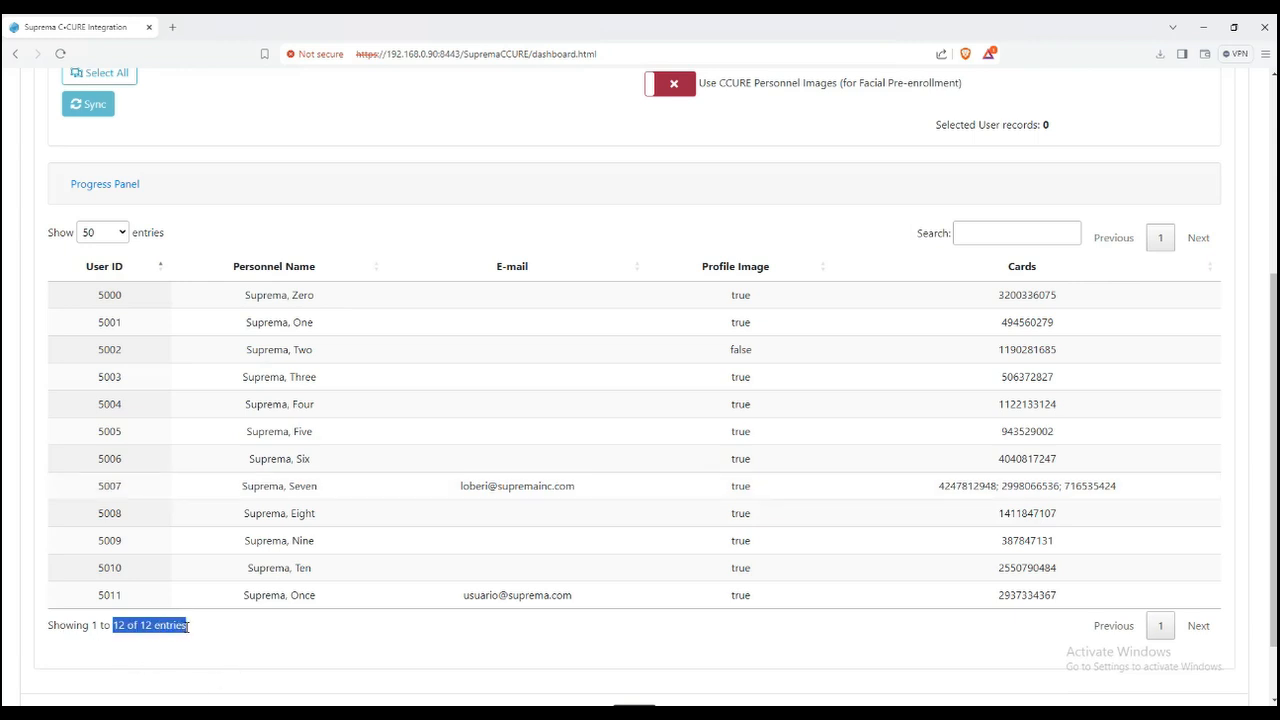
pyautogui.click(197, 630)
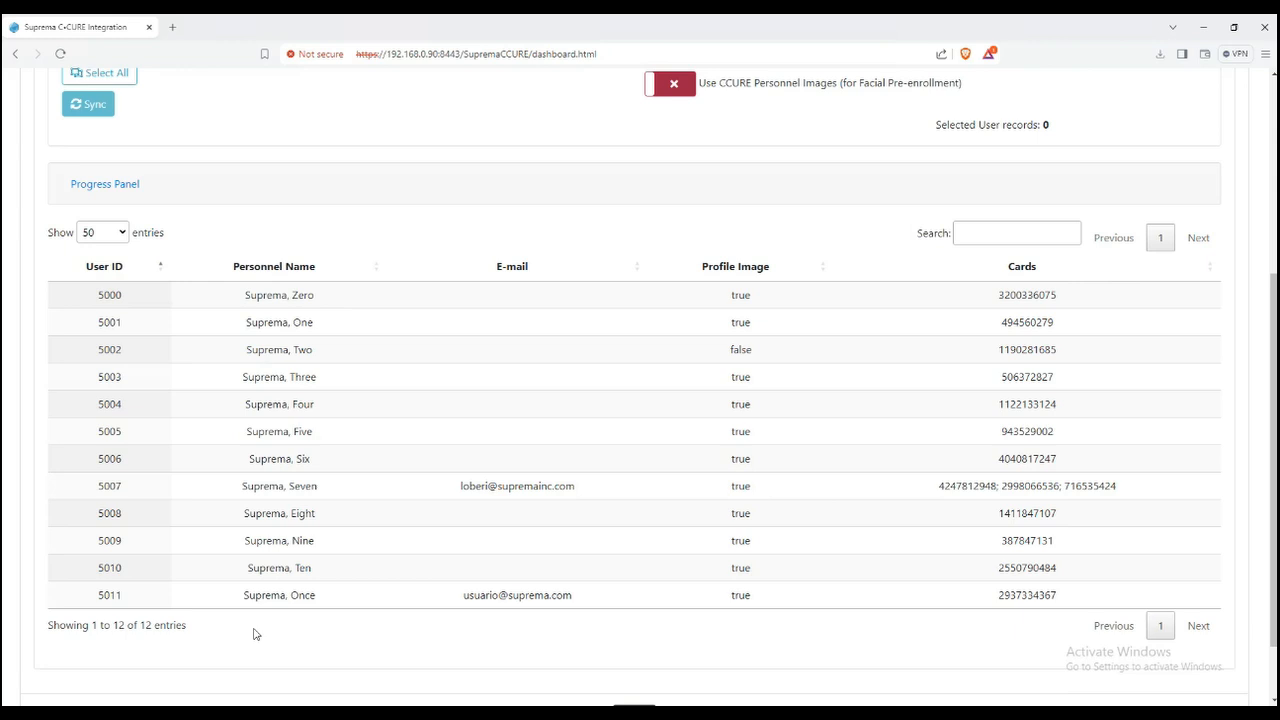
# - Close Users, glance at the Pre-Enrollment page, then reopen the Users list
pyautogui.scroll(2, 253, 634)
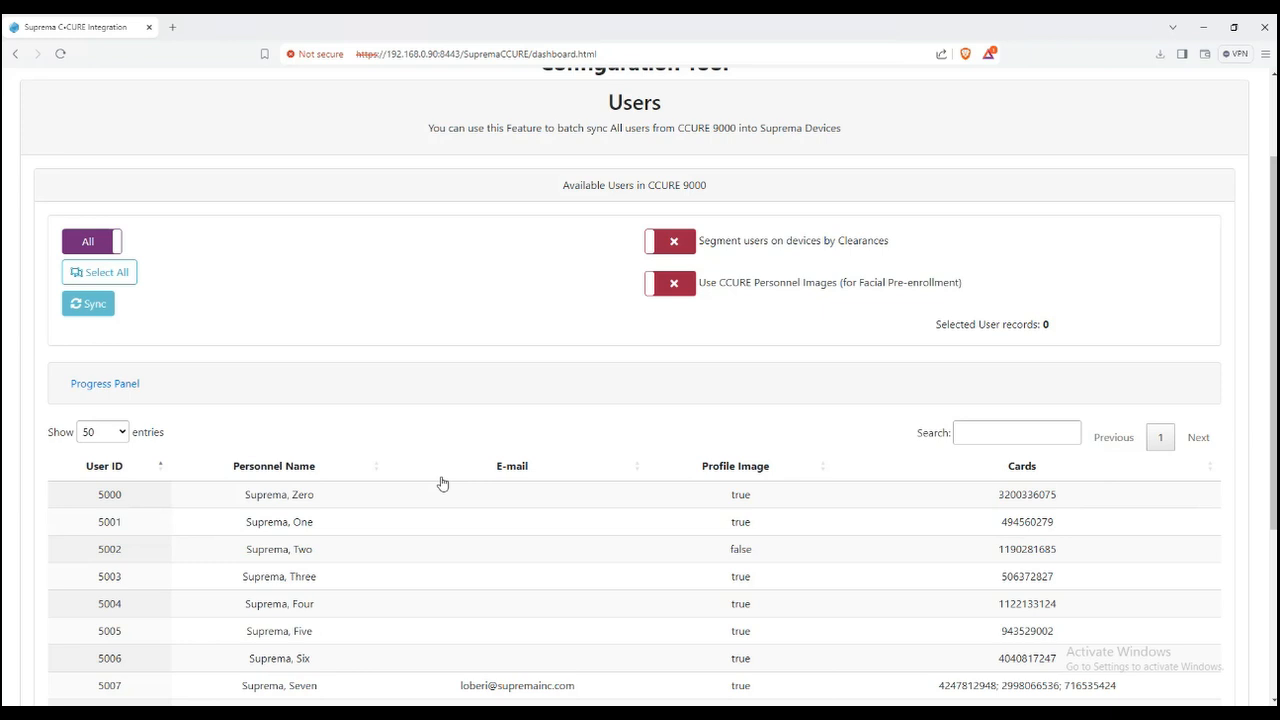
pyautogui.scroll(-2, 442, 483)
pyautogui.scroll(-2, 442, 483)
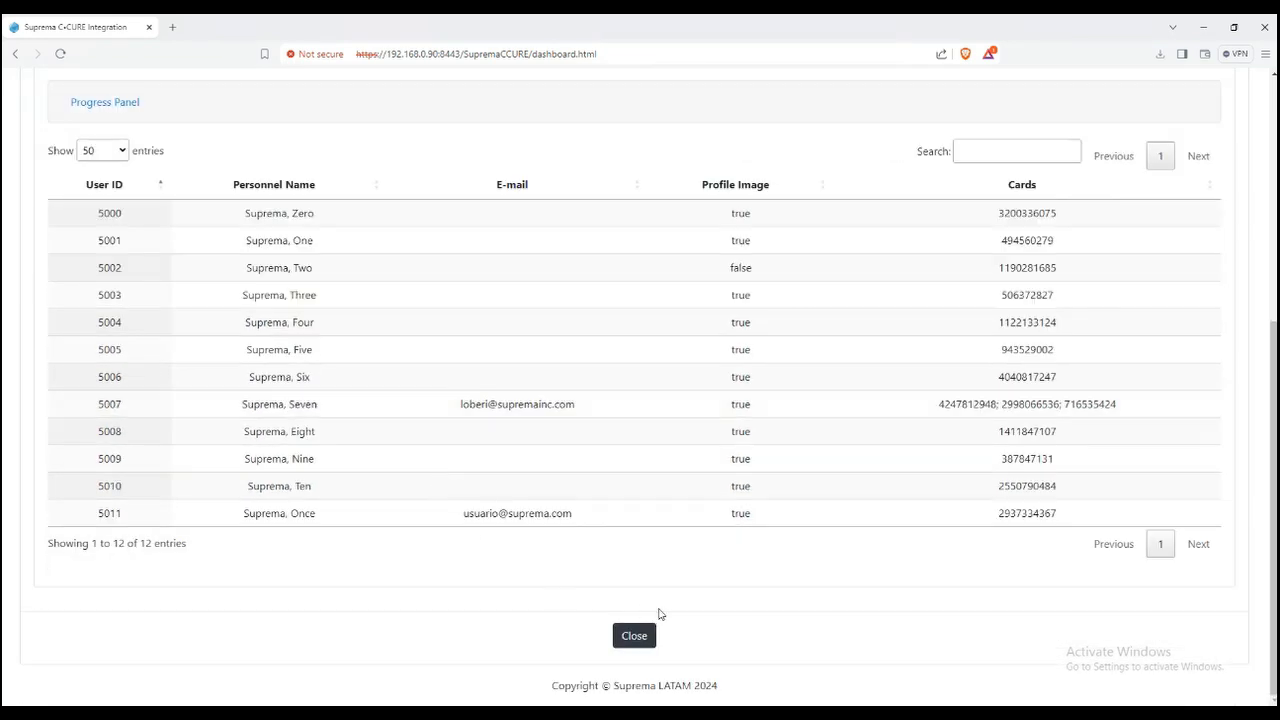
pyautogui.click(646, 634)
pyautogui.click(718, 398)
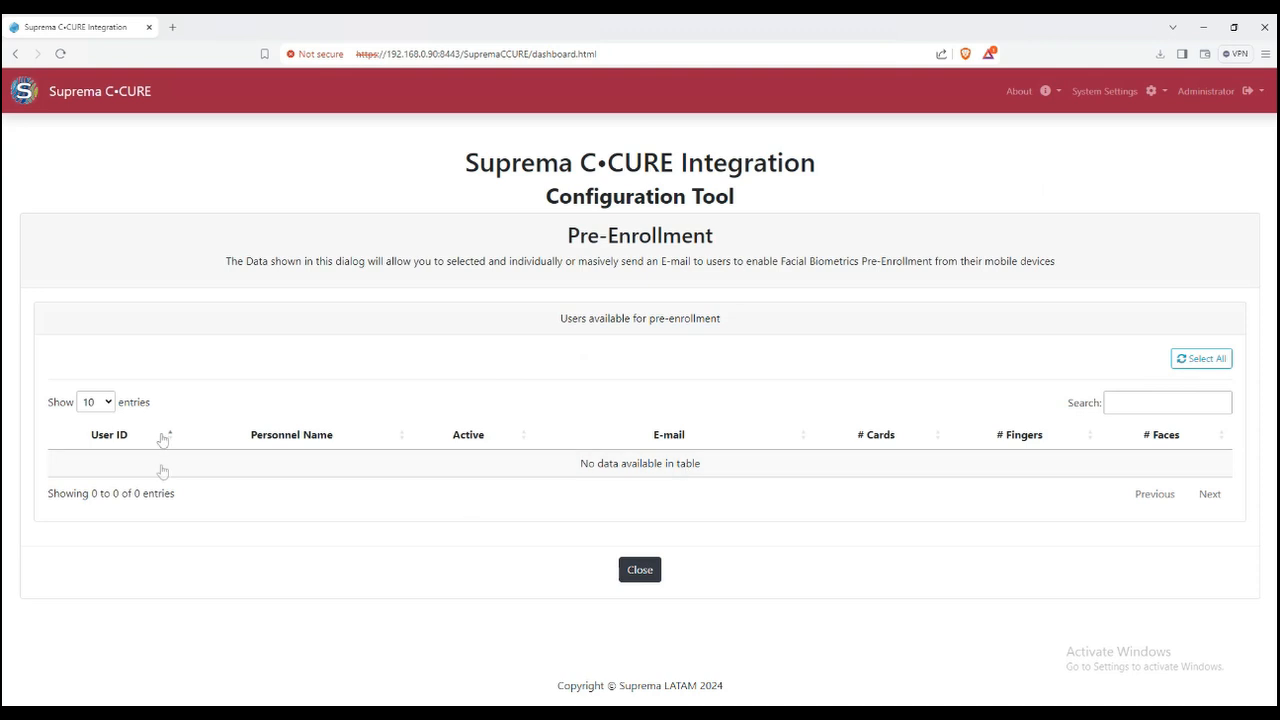
pyautogui.click(646, 571)
pyautogui.click(542, 424)
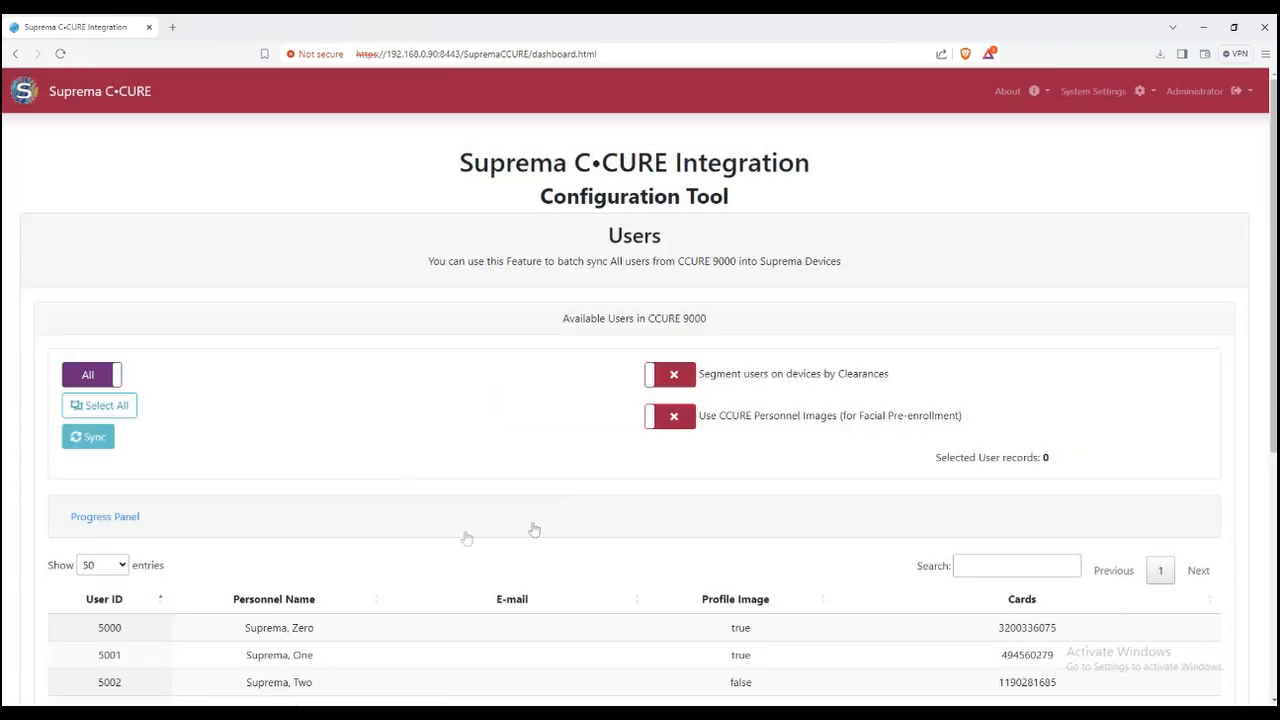
# - Select all 12 users, sync them, and accept the confirmation and report dialogs
pyautogui.scroll(-1, 402, 463)
pyautogui.click(100, 272)
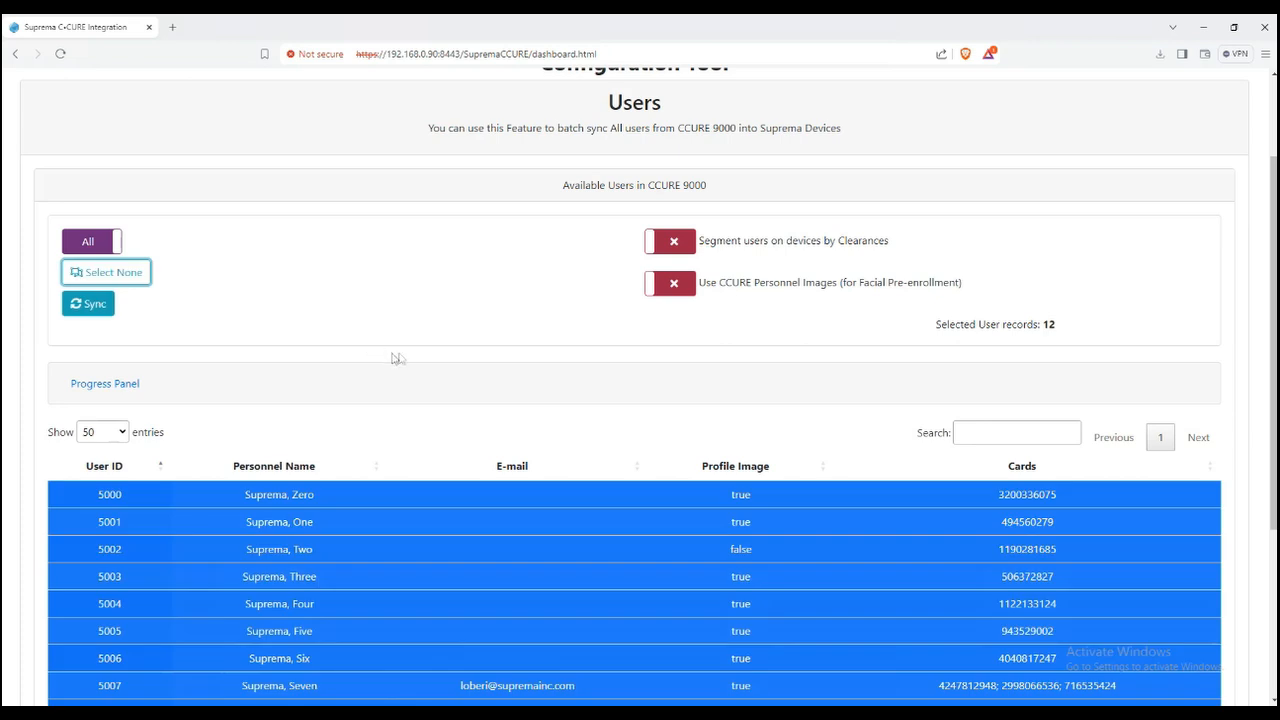
pyautogui.scroll(-1, 380, 355)
pyautogui.click(88, 170)
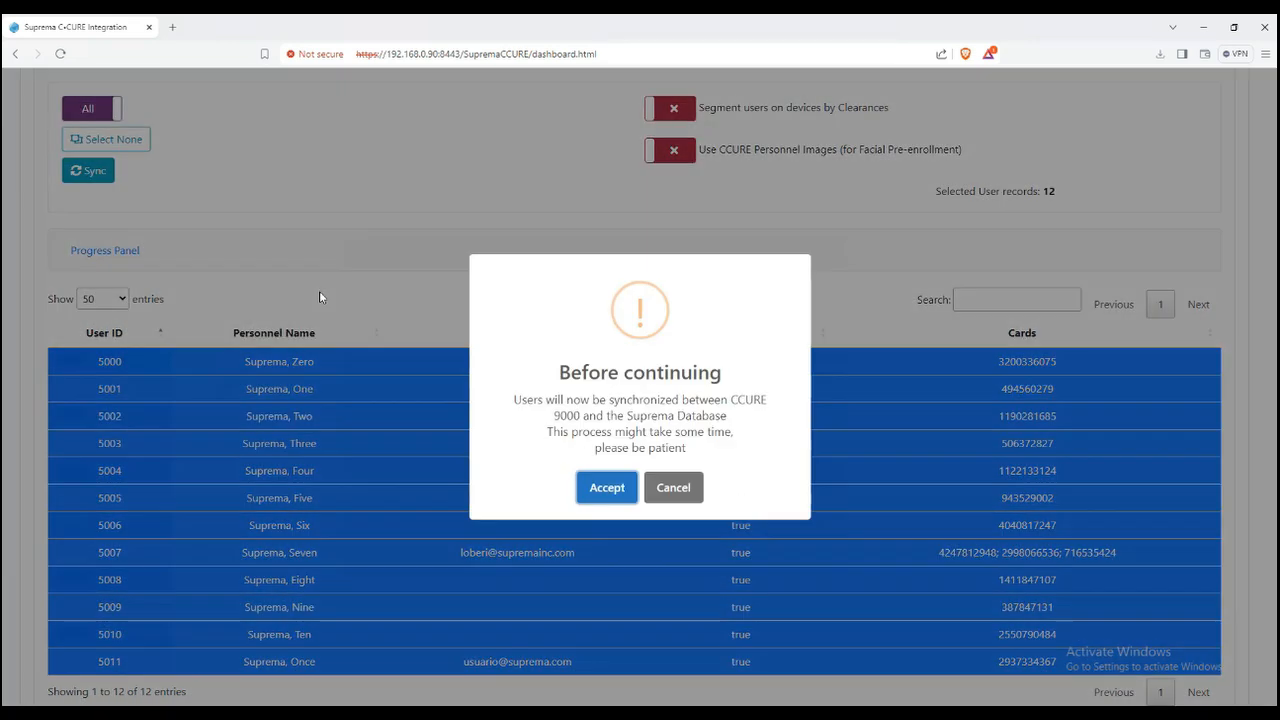
pyautogui.click(605, 486)
pyautogui.click(605, 498)
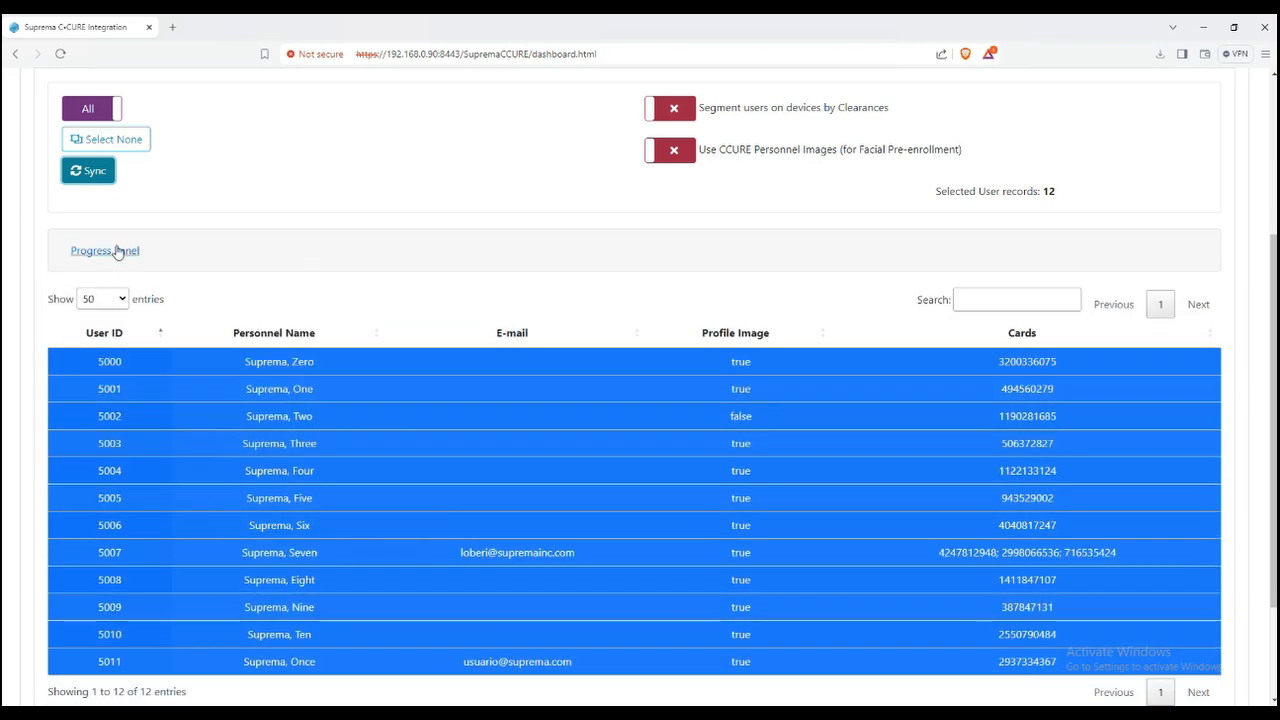
# - Save the SyncUsers_2024-06-19_143835.xlsx report from the Progress Panel into Downloads
pyautogui.click(112, 251)
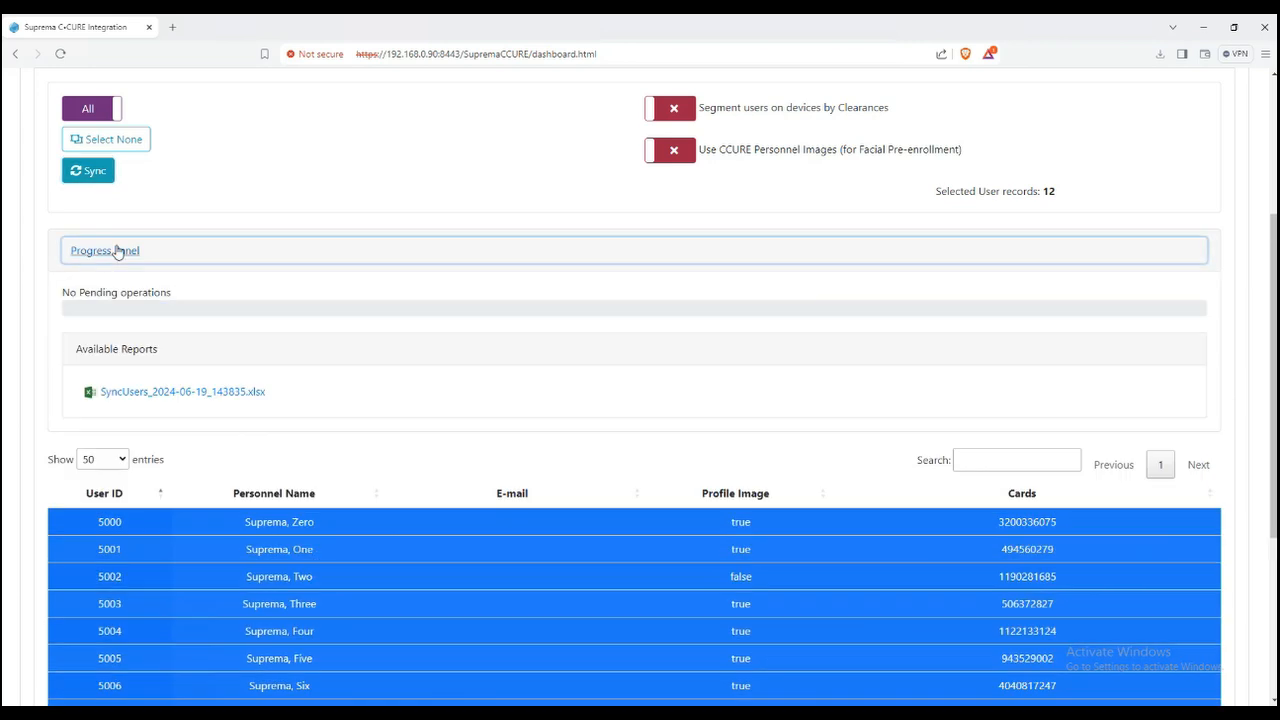
pyautogui.click(125, 400)
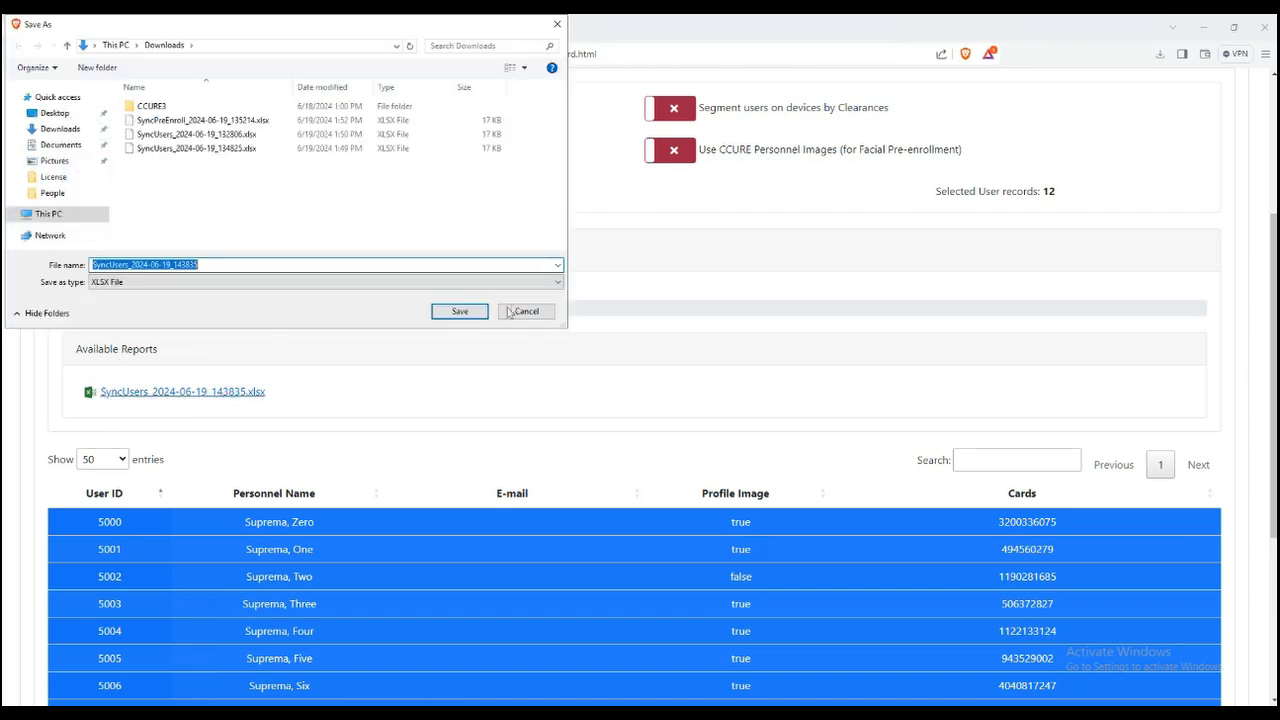
pyautogui.click(462, 313)
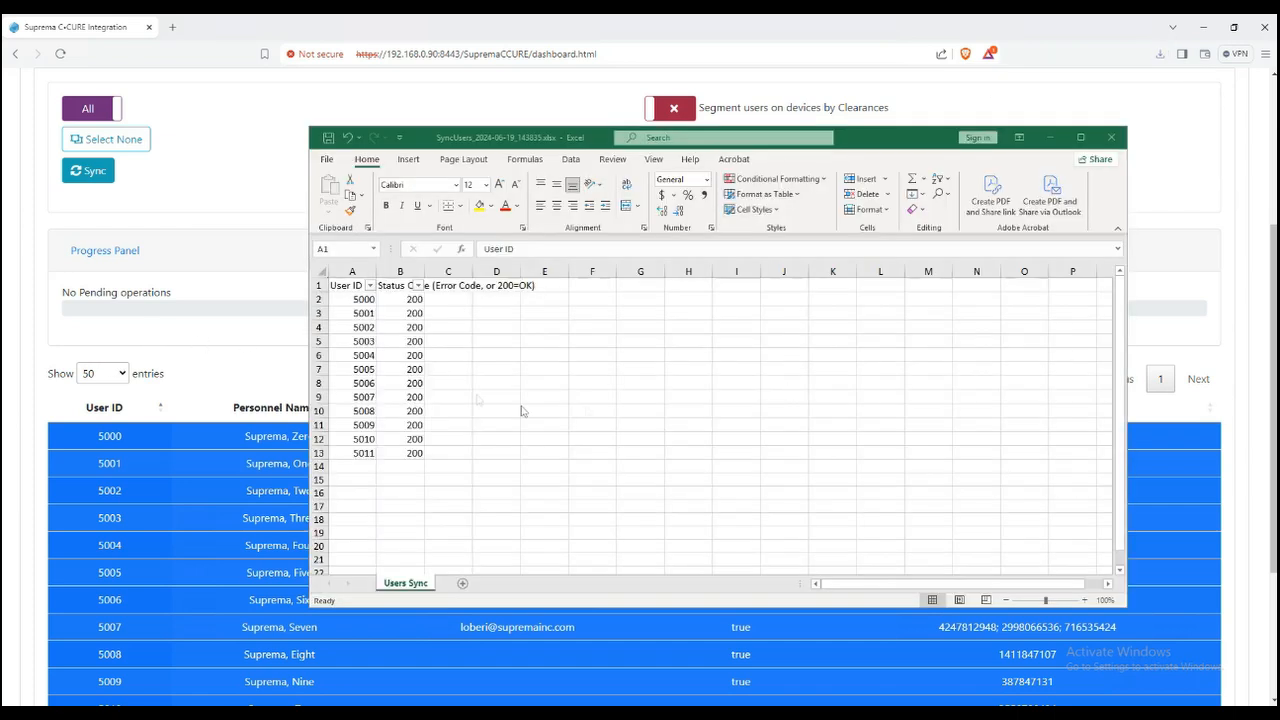
# - Widen columns A and B and review the twelve user IDs and their status codes
pyautogui.moveTo(376, 270); pyautogui.dragTo(571, 271)
pyautogui.moveTo(355, 300); pyautogui.dragTo(385, 453)
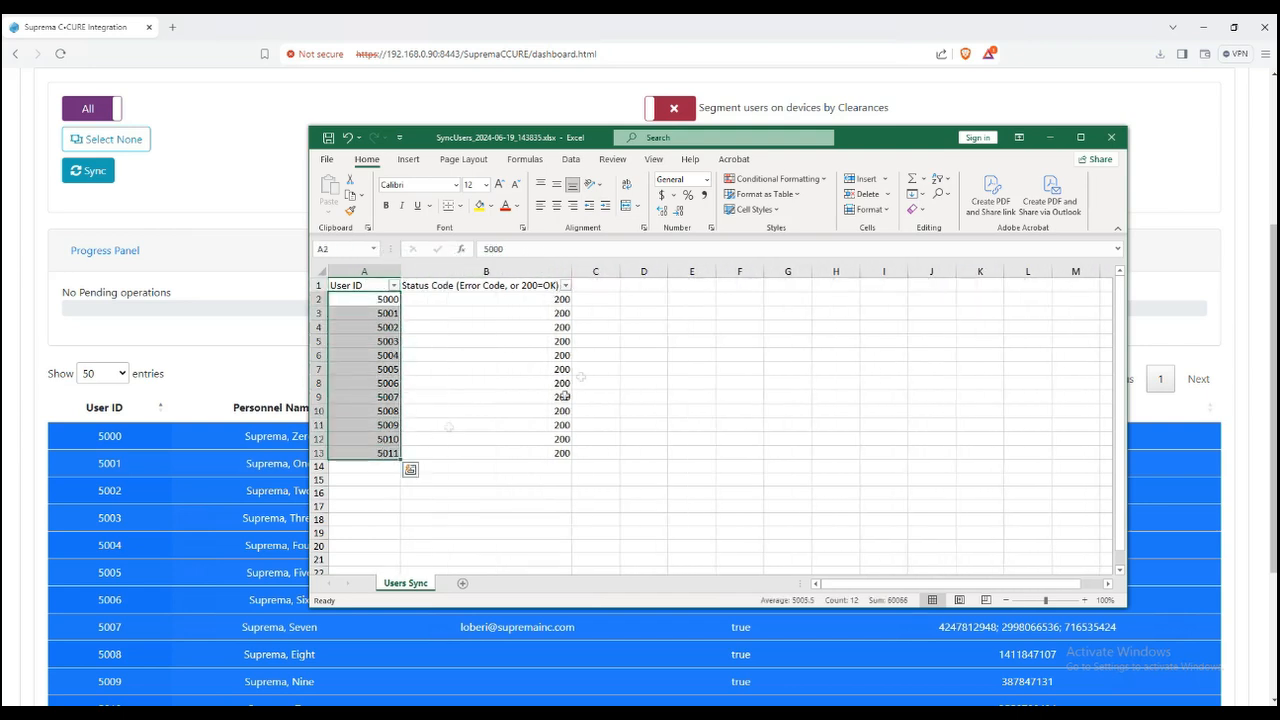
pyautogui.click(468, 298)
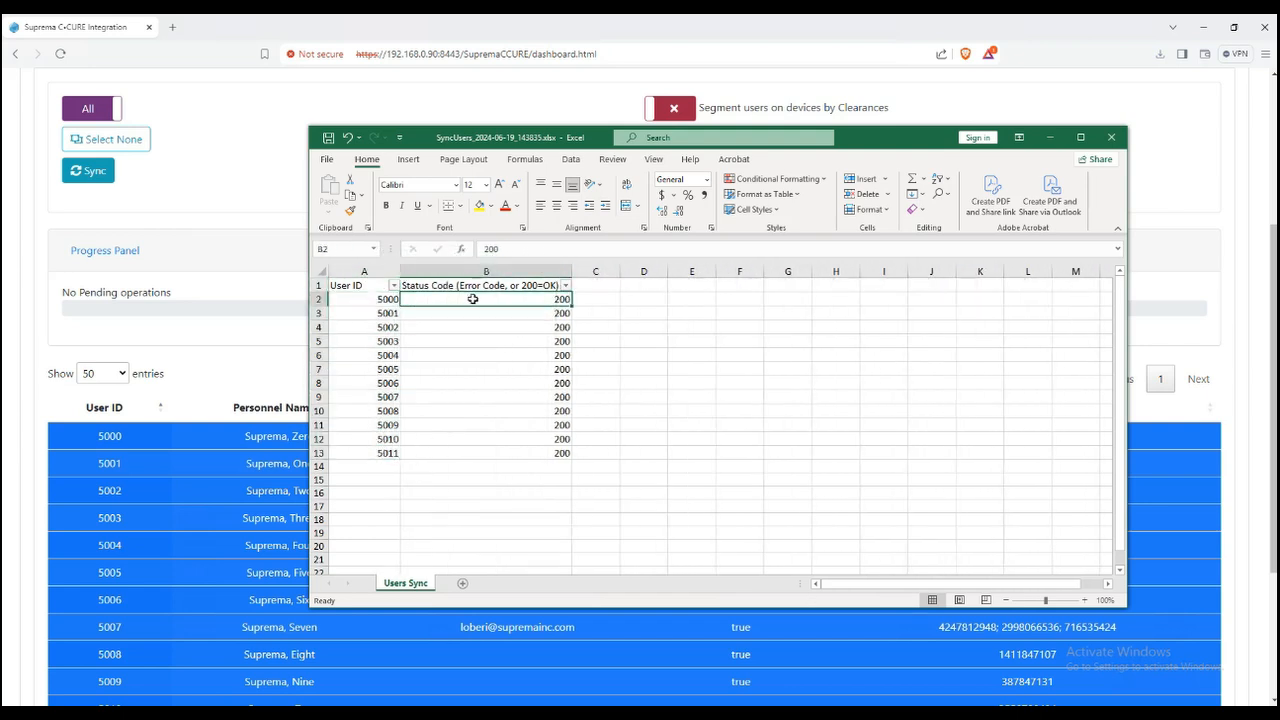
pyautogui.keyDown('shift'); pyautogui.click(481, 453); pyautogui.keyUp('shift')
pyautogui.click(504, 409)
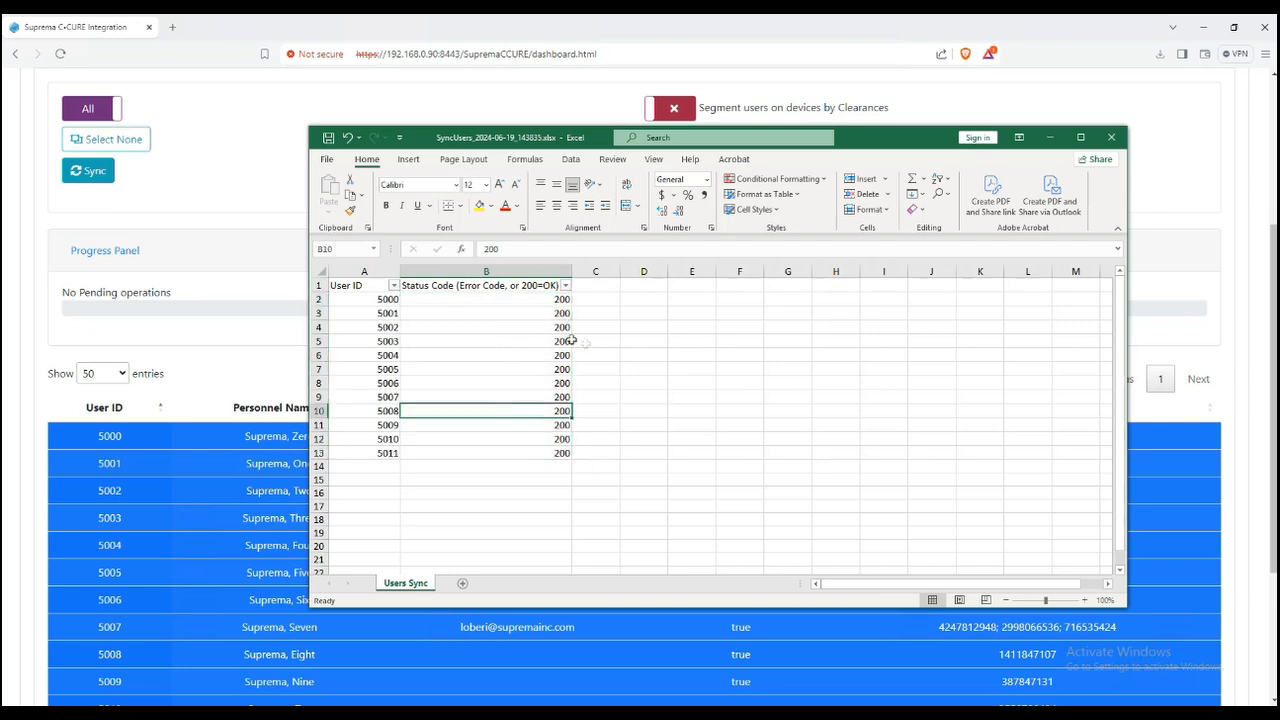
pyautogui.click(556, 290)
pyautogui.click(555, 450)
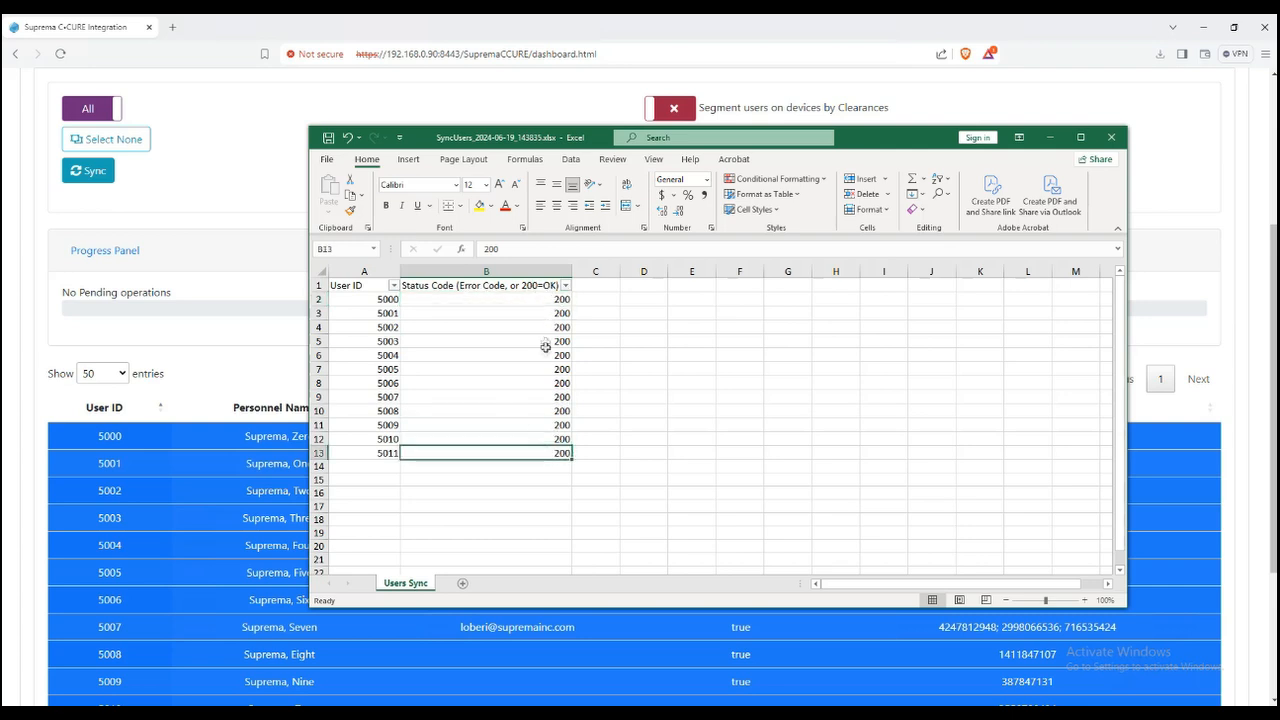
# - Change user 5006's status in B8 to 400 and filter column B to hide the 200 codes
pyautogui.click(546, 386)
pyautogui.write('40')
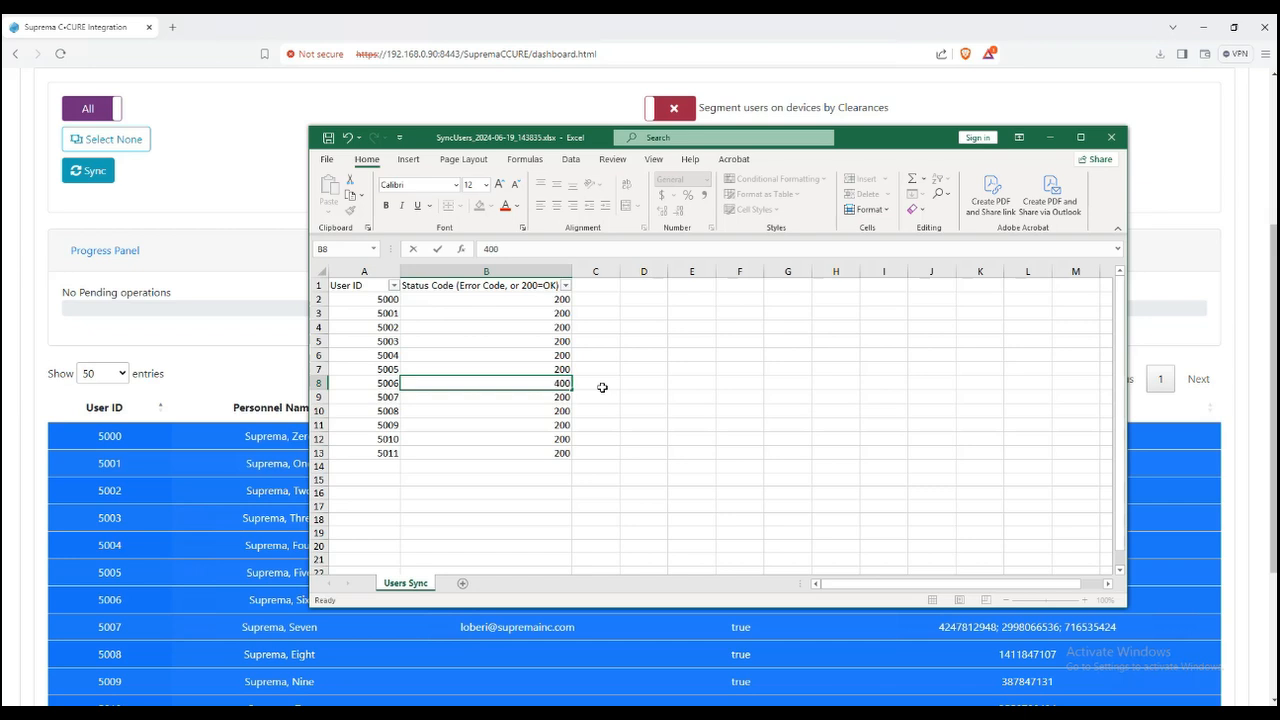
pyautogui.write('0')
pyautogui.press('Return')
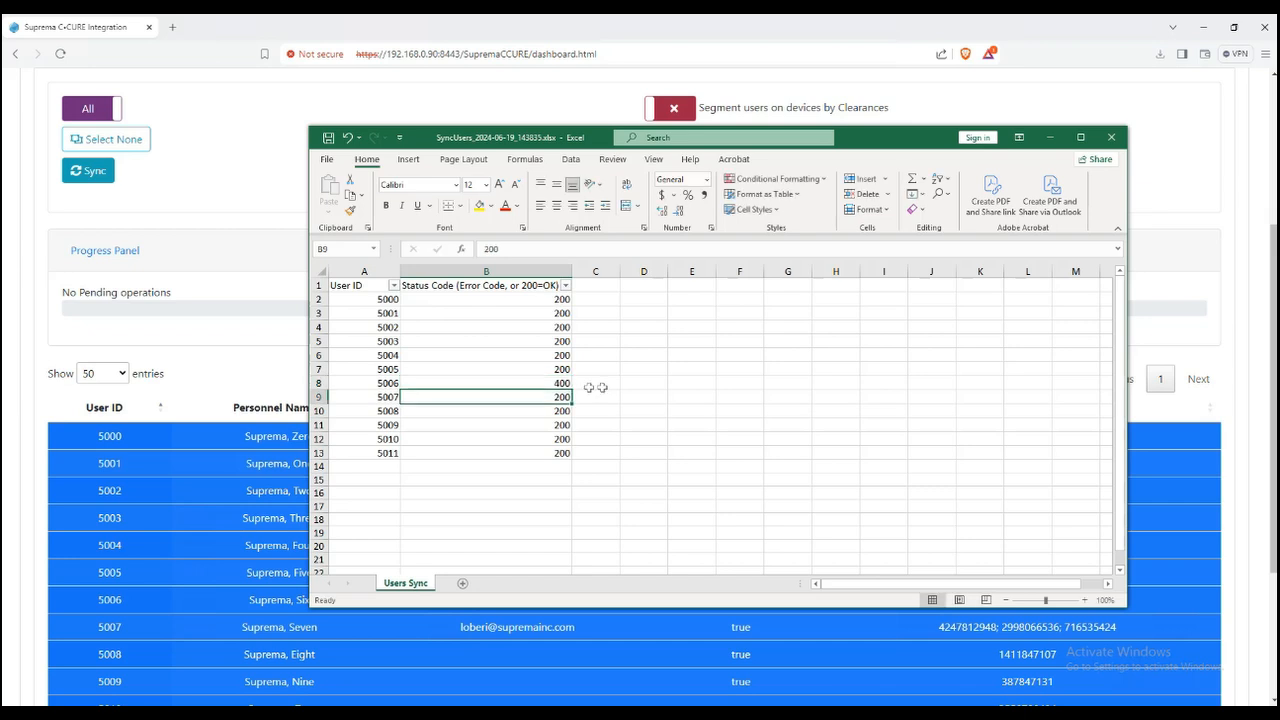
pyautogui.click(567, 287)
pyautogui.click(432, 455)
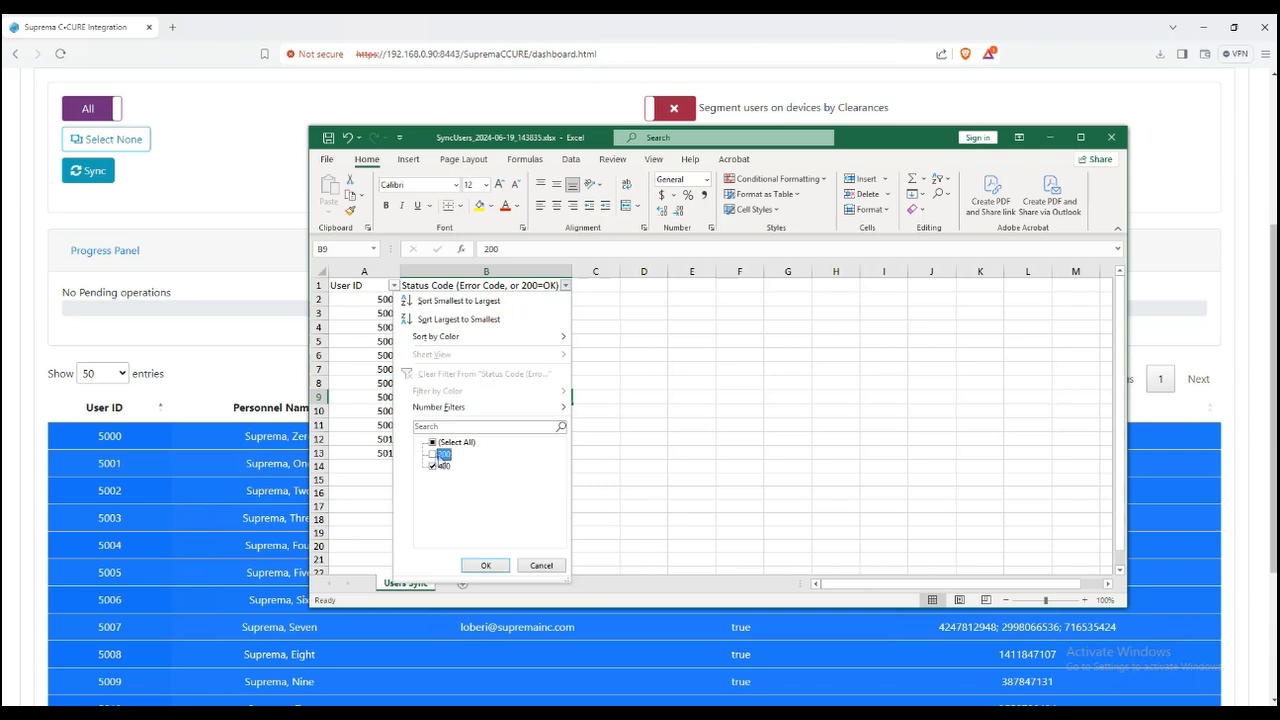
pyautogui.click(485, 565)
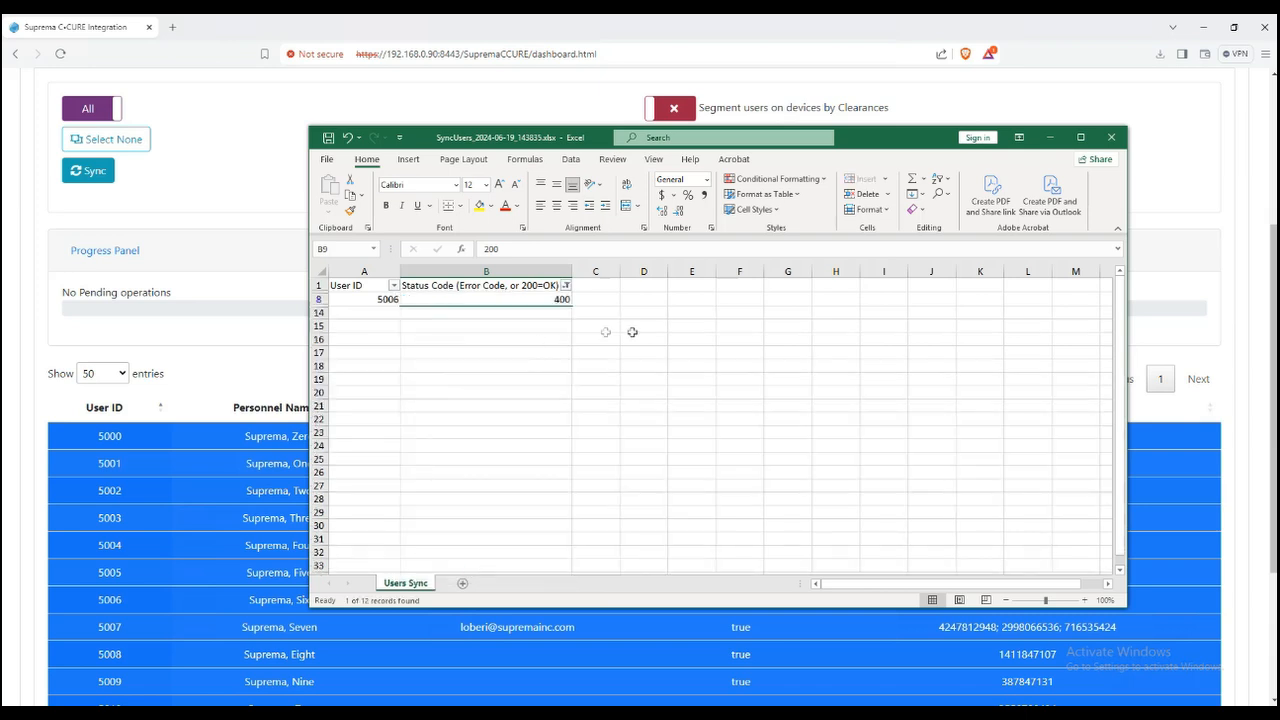
# - Check the remaining 5006 row with status 400, then close Excel without saving
pyautogui.click(382, 300)
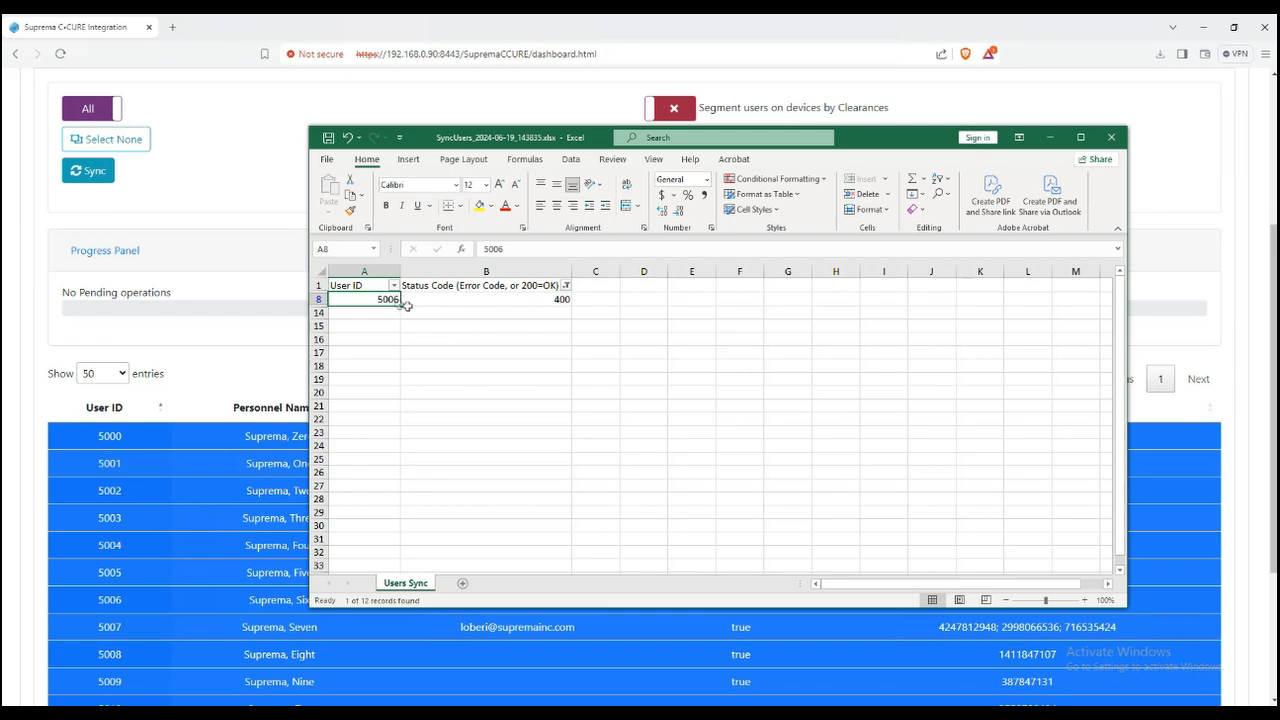
pyautogui.click(509, 300)
pyautogui.click(386, 303)
pyautogui.click(465, 302)
pyautogui.click(383, 299)
pyautogui.click(437, 312)
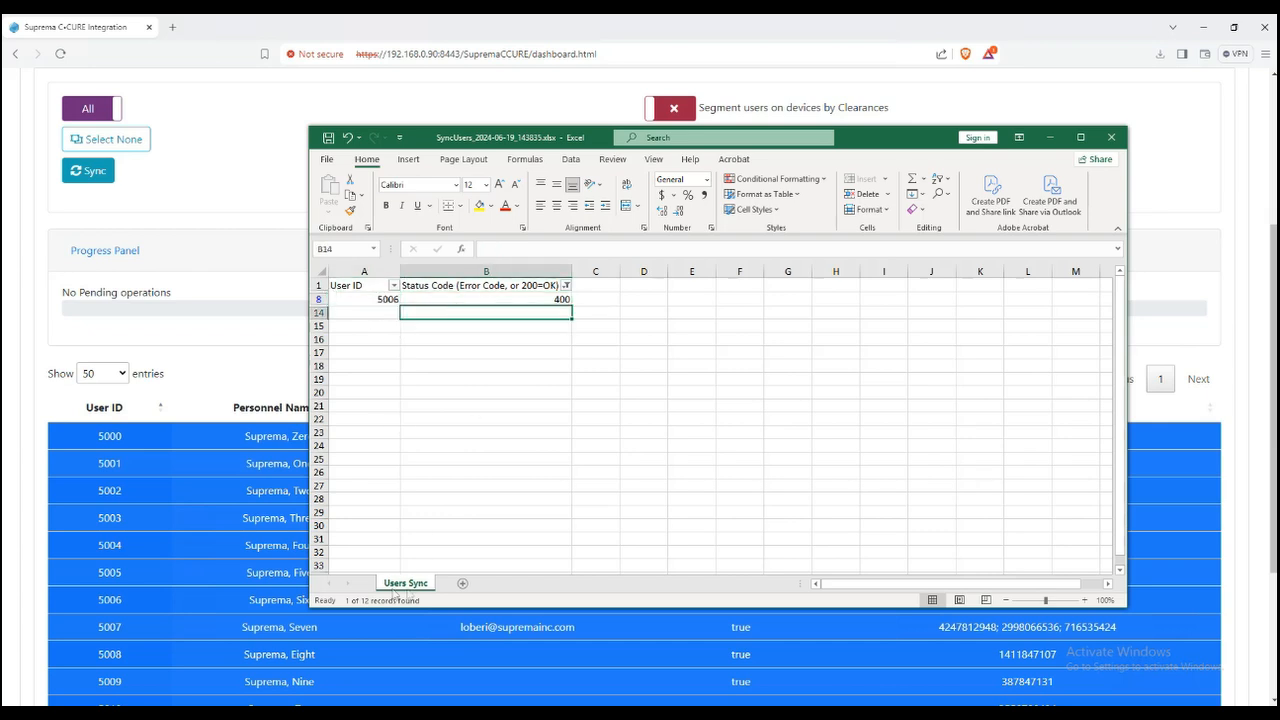
pyautogui.click(1111, 138)
pyautogui.click(652, 386)
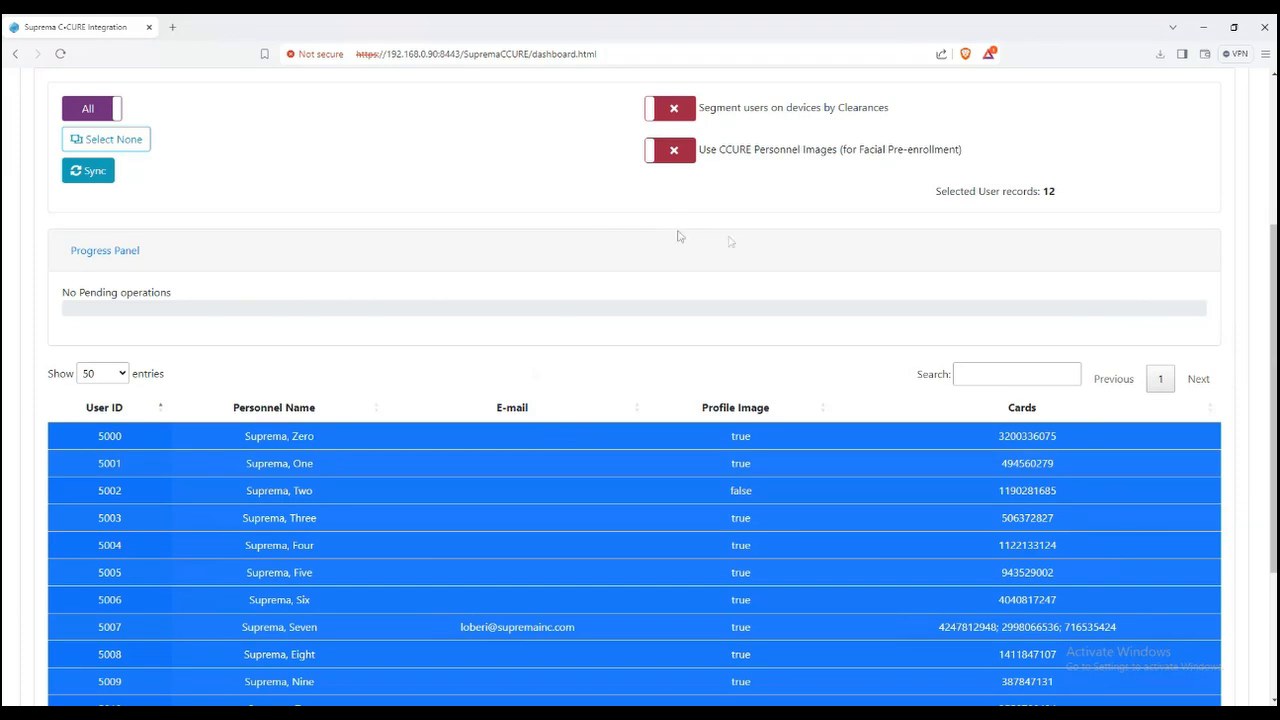
# - Enable Use CCURE Personnel Images, run Facial Pre-enrollment through its dialogs, and close the results
pyautogui.click(686, 156)
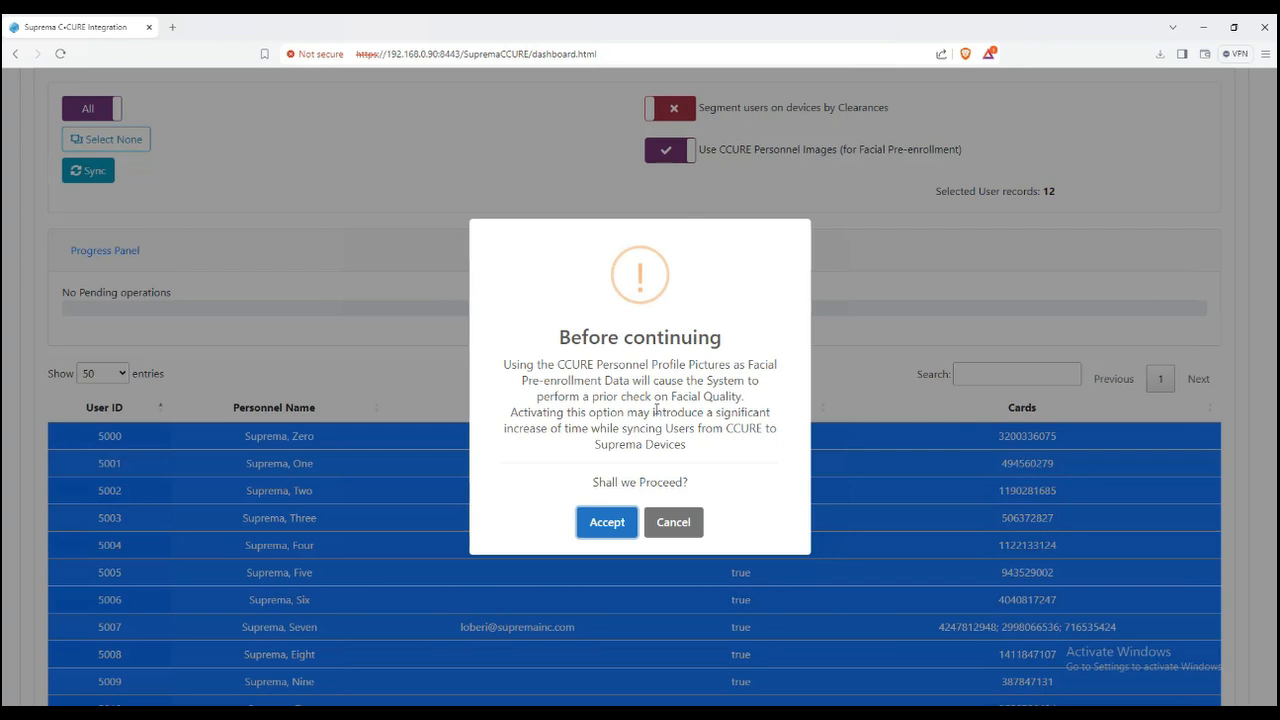
pyautogui.click(612, 528)
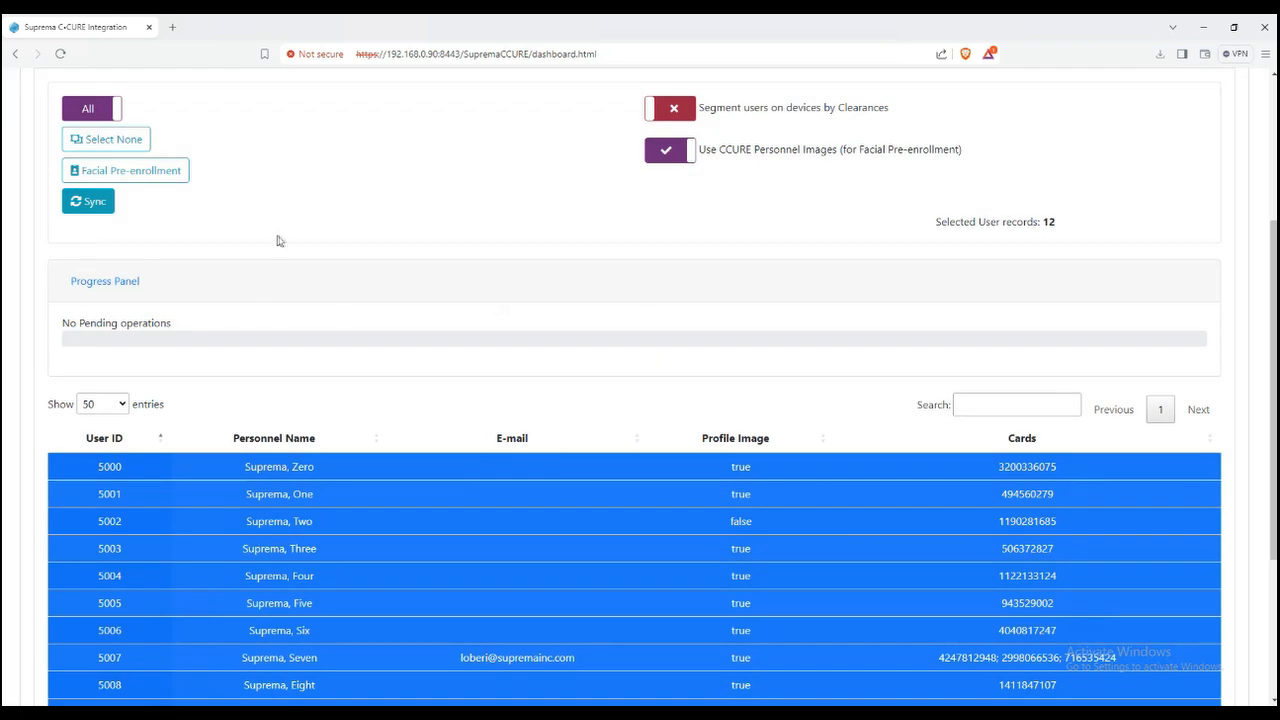
pyautogui.click(135, 175)
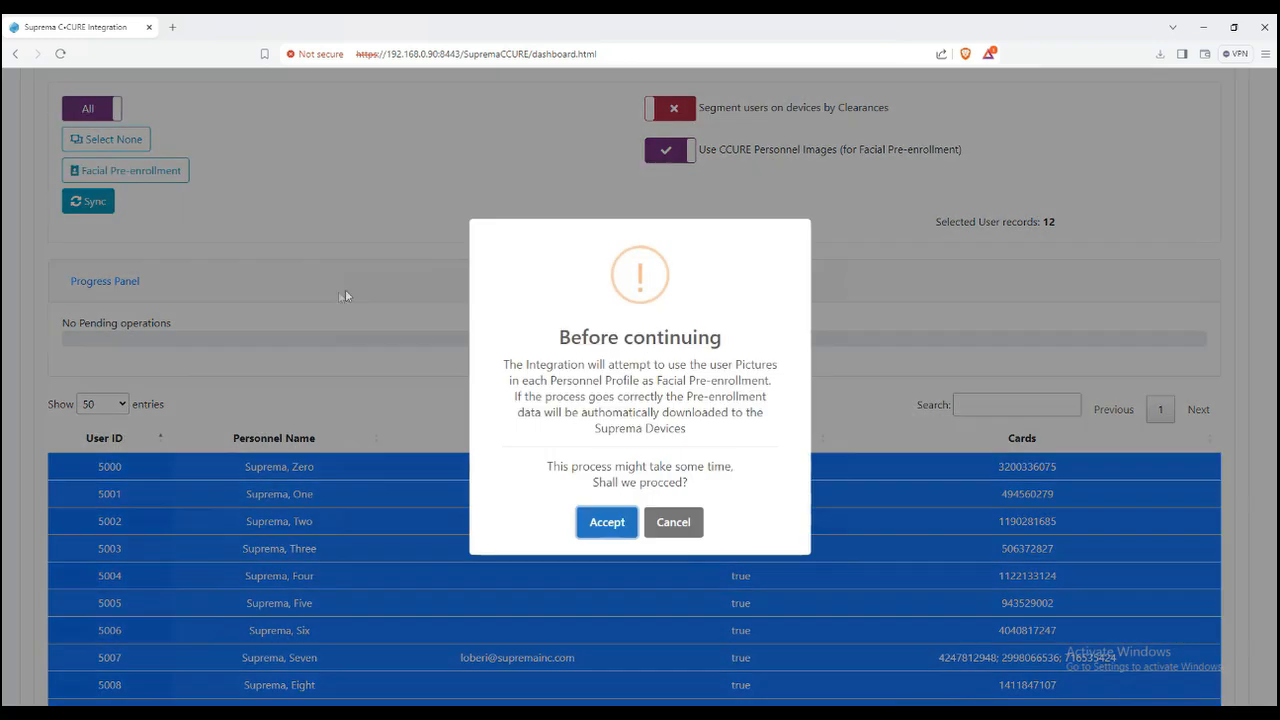
pyautogui.click(598, 528)
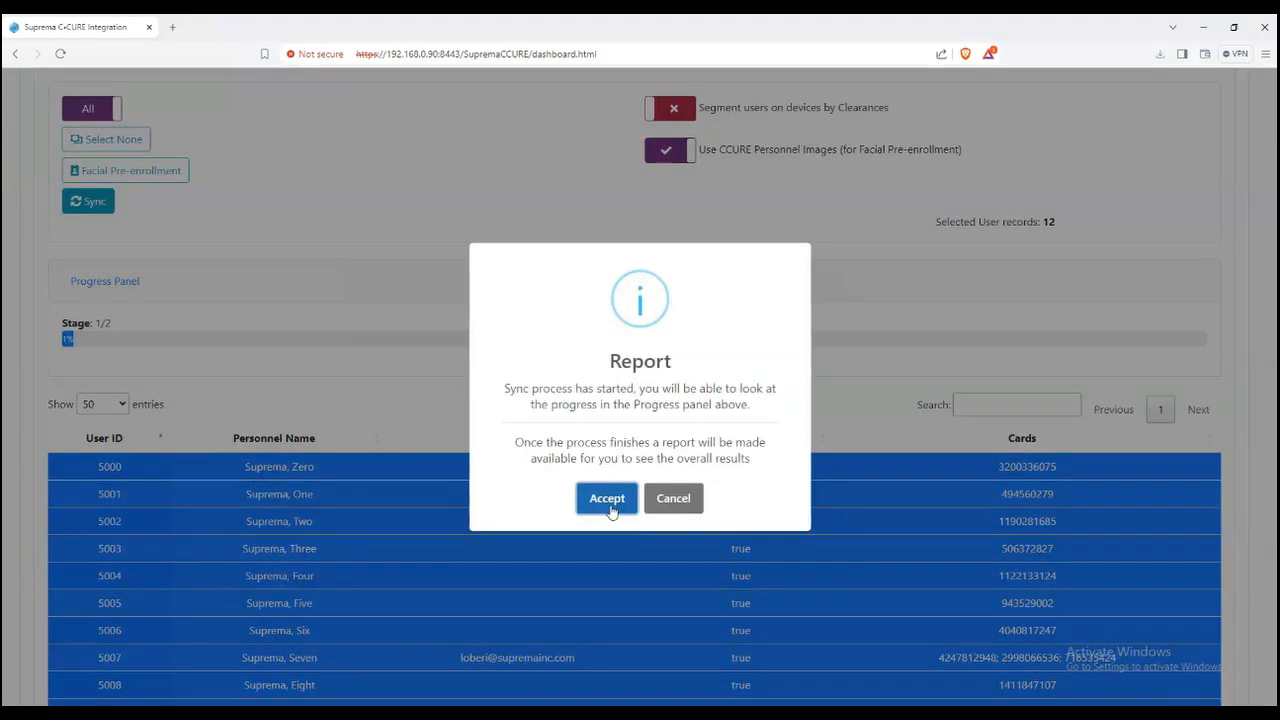
pyautogui.click(600, 500)
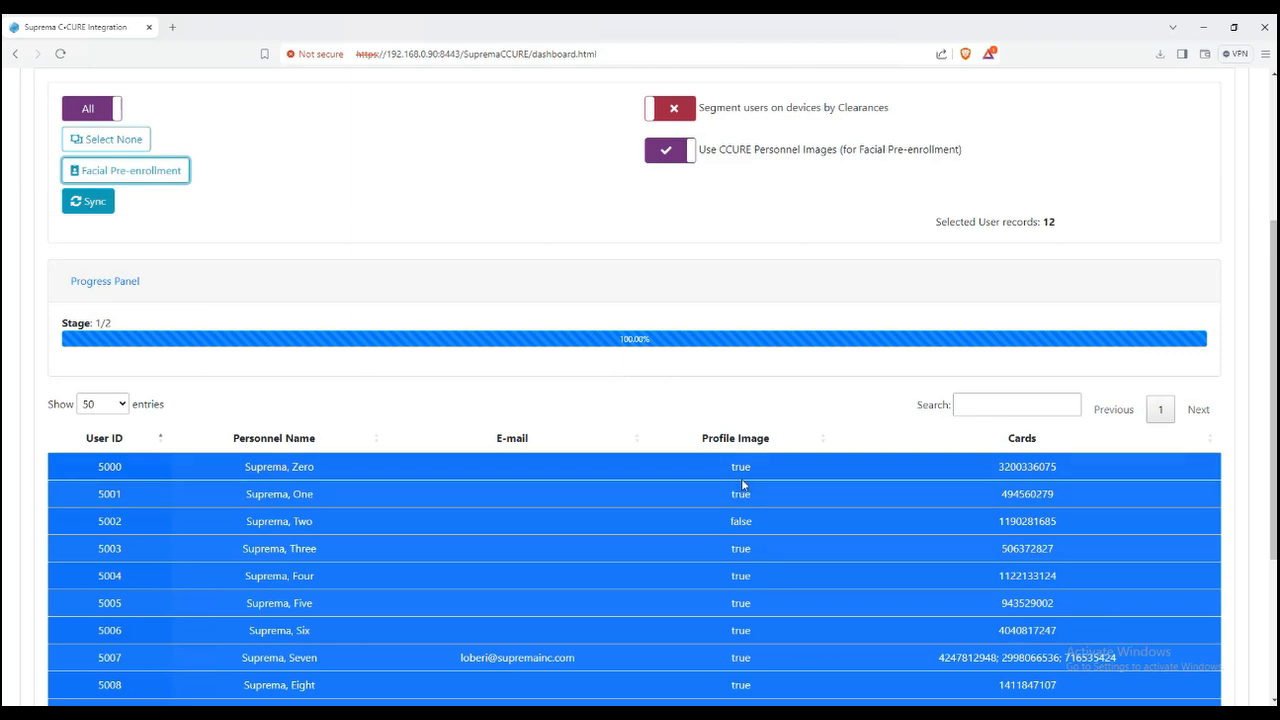
pyautogui.scroll(-3, 700, 540)
pyautogui.click(636, 636)
# - Scan the Pre-Enrollment list to see which users now have one face enrolled
pyautogui.click(729, 417)
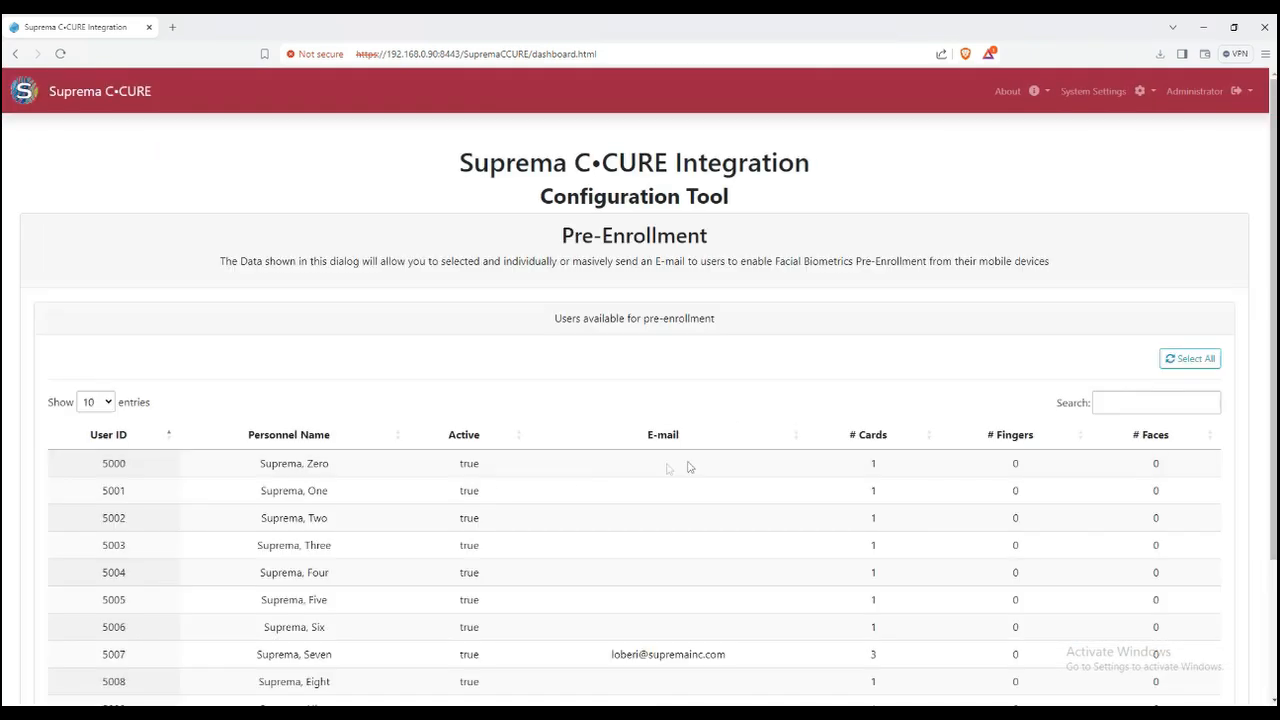
pyautogui.scroll(-2, 466, 540)
pyautogui.scroll(2, 620, 463)
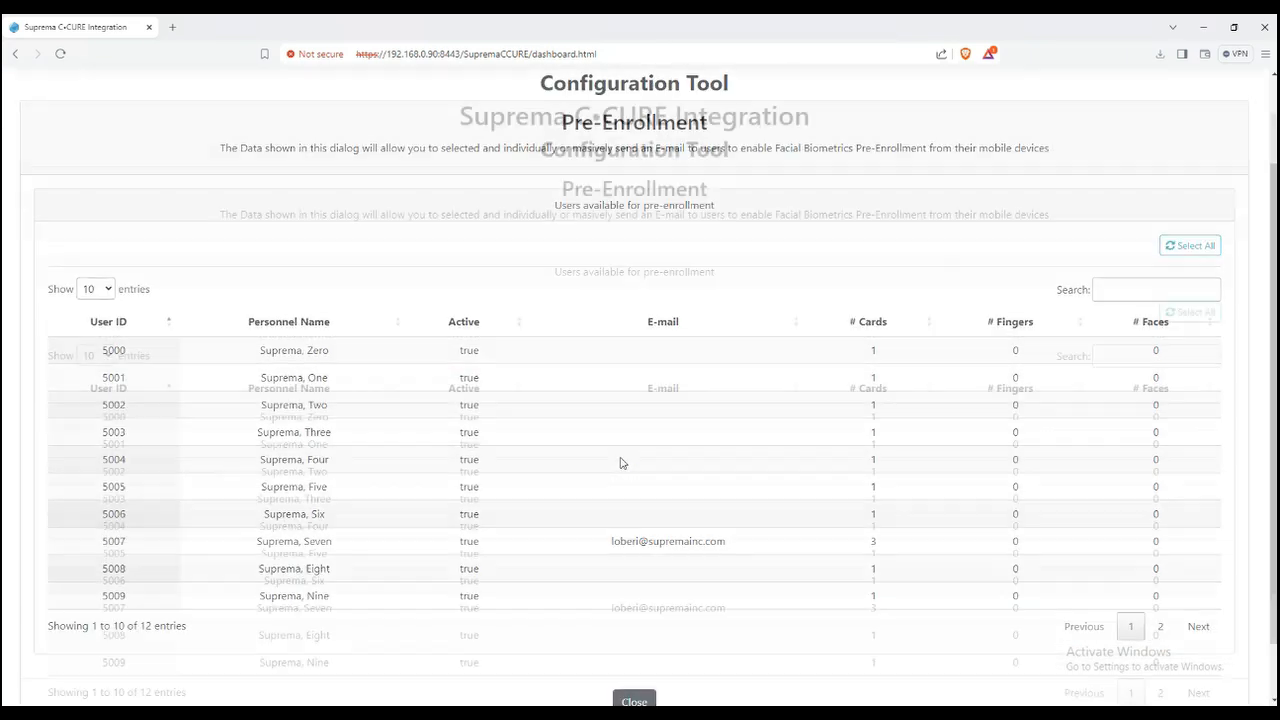
pyautogui.scroll(-1, 940, 481)
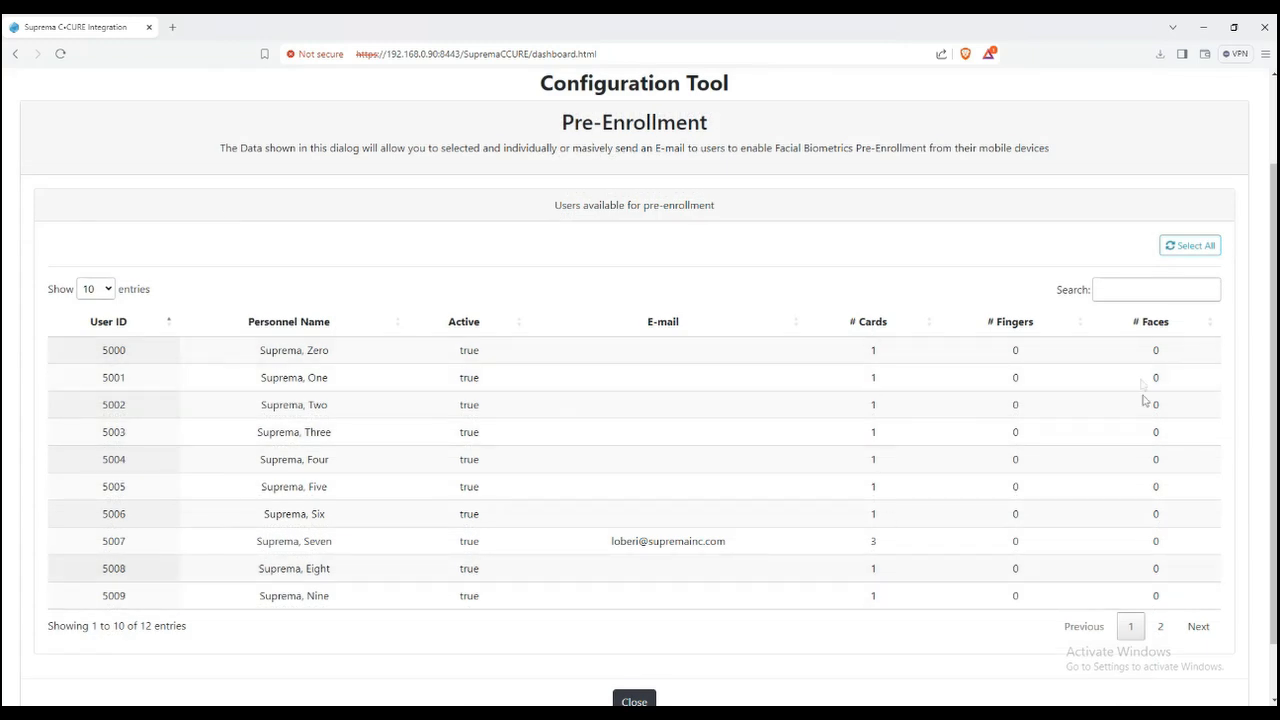
pyautogui.scroll(-1, 640, 674)
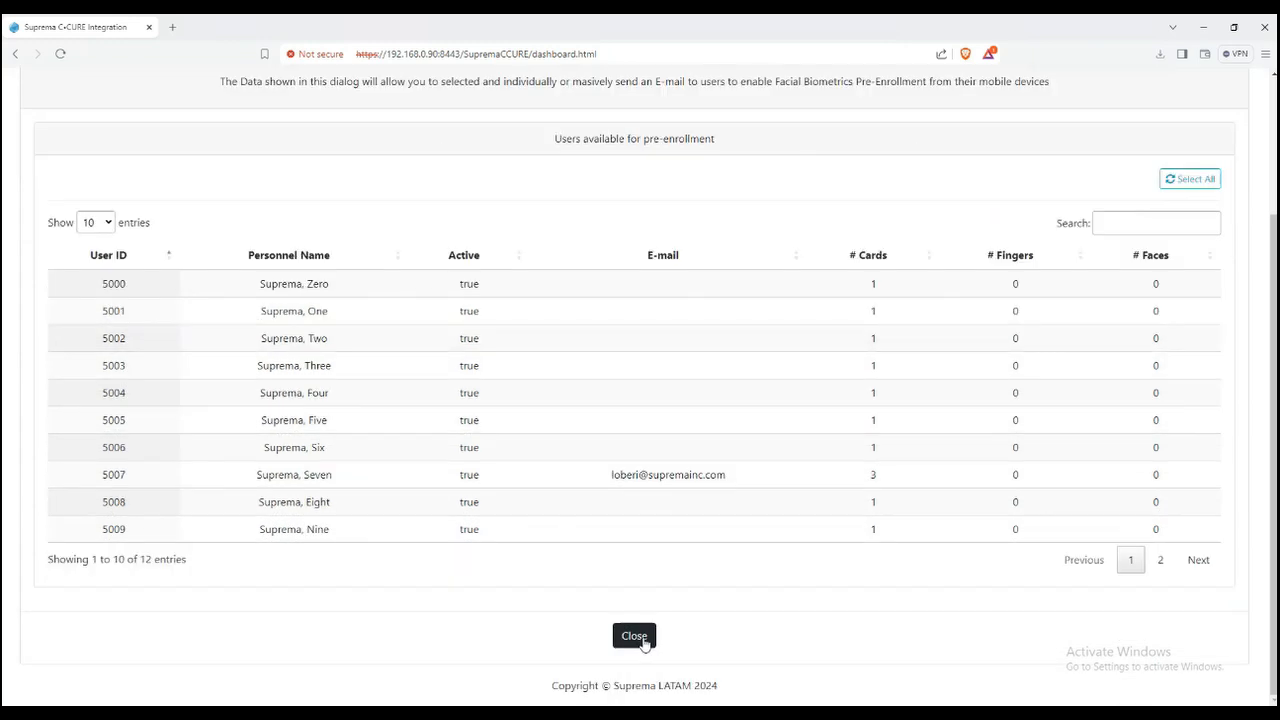
pyautogui.click(638, 638)
# - Review Profile Image values on Users, recheck # Faces on Pre-Enrollment, then return to Users
pyautogui.click(575, 430)
pyautogui.scroll(-2, 583, 517)
pyautogui.scroll(-1, 411, 482)
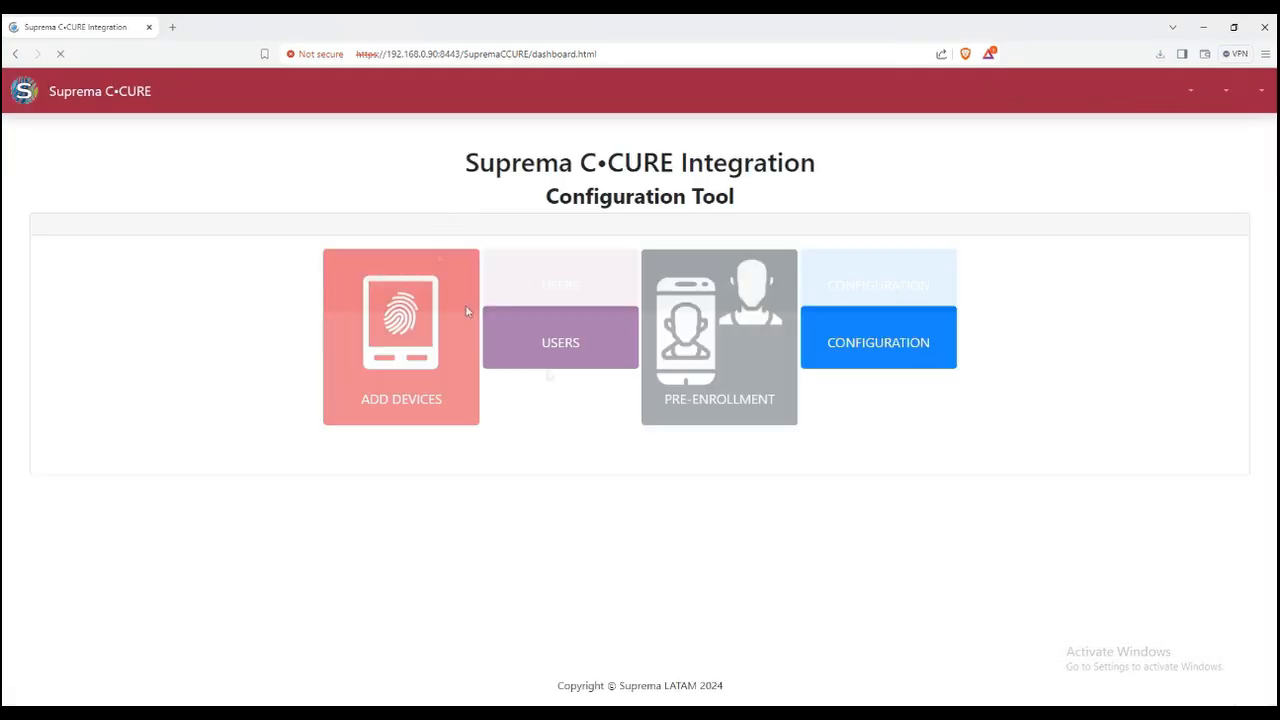
pyautogui.click(761, 424)
pyautogui.scroll(-2, 786, 480)
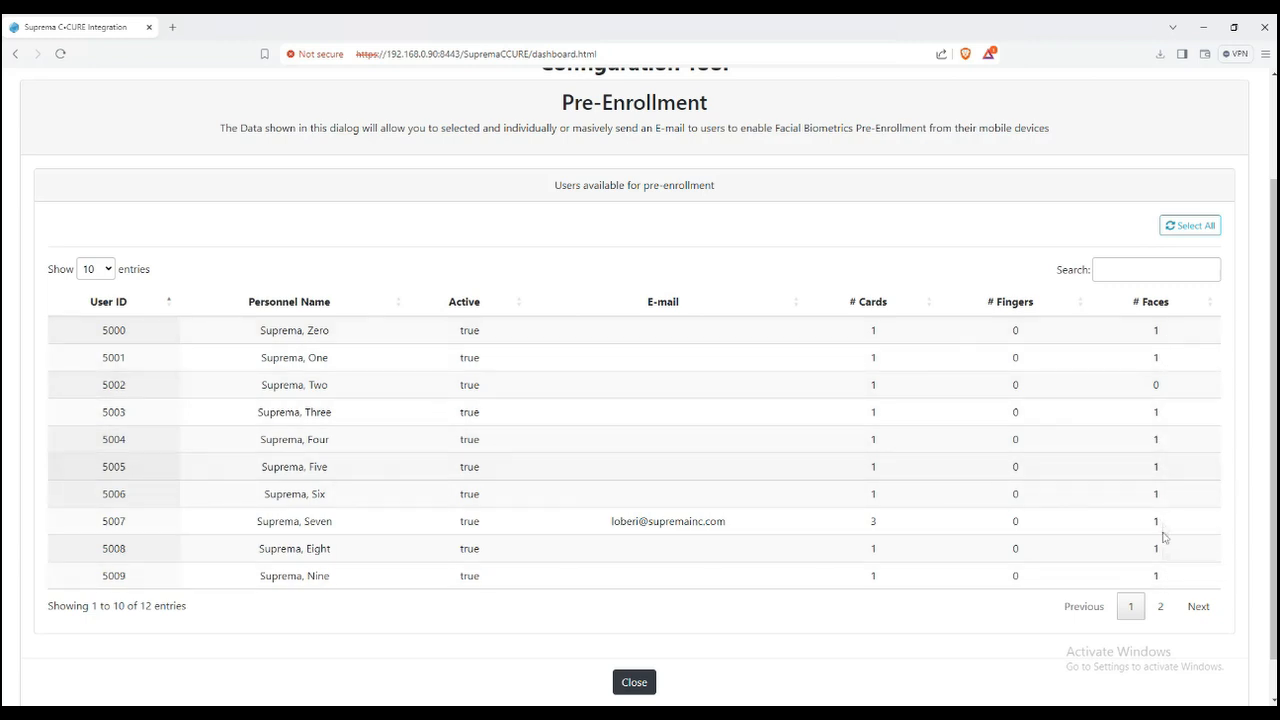
pyautogui.click(632, 682)
pyautogui.click(556, 440)
# - Download the SyncPreEnroll report from the progress panel and open it in Excel
pyautogui.scroll(-2, 600, 514)
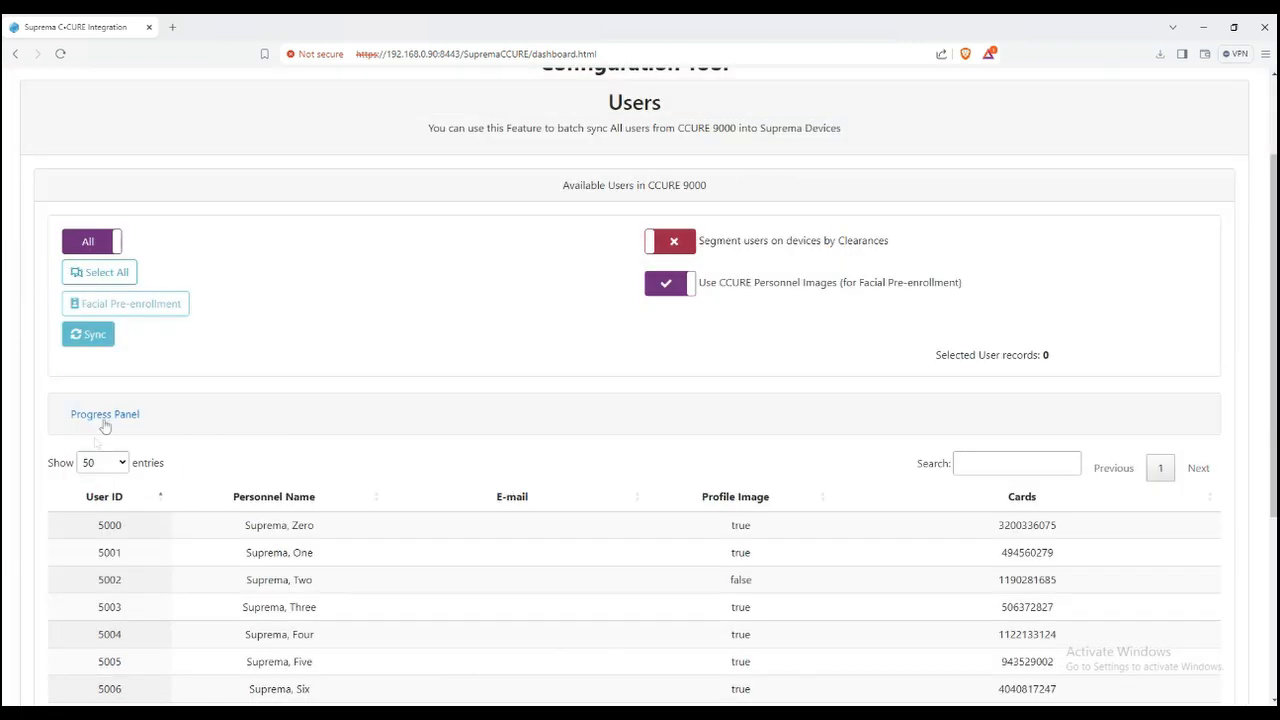
pyautogui.click(151, 423)
pyautogui.click(170, 557)
pyautogui.click(464, 316)
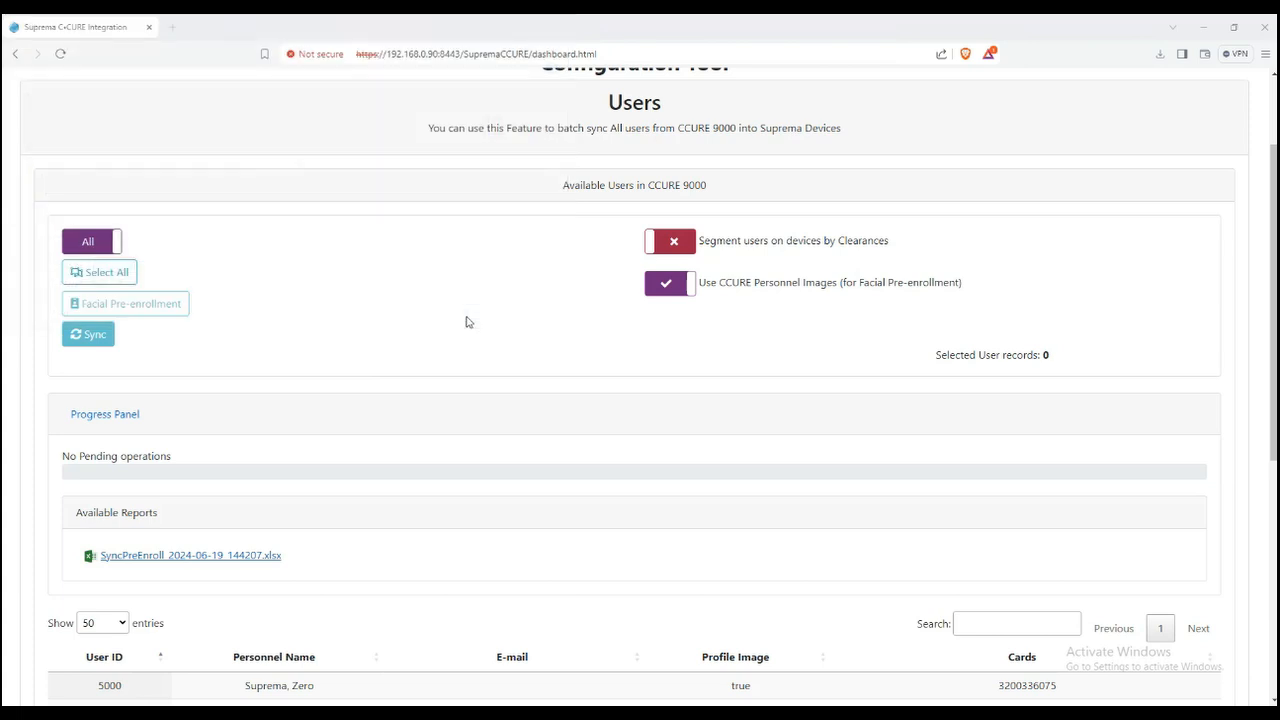
pyautogui.click(1060, 80)
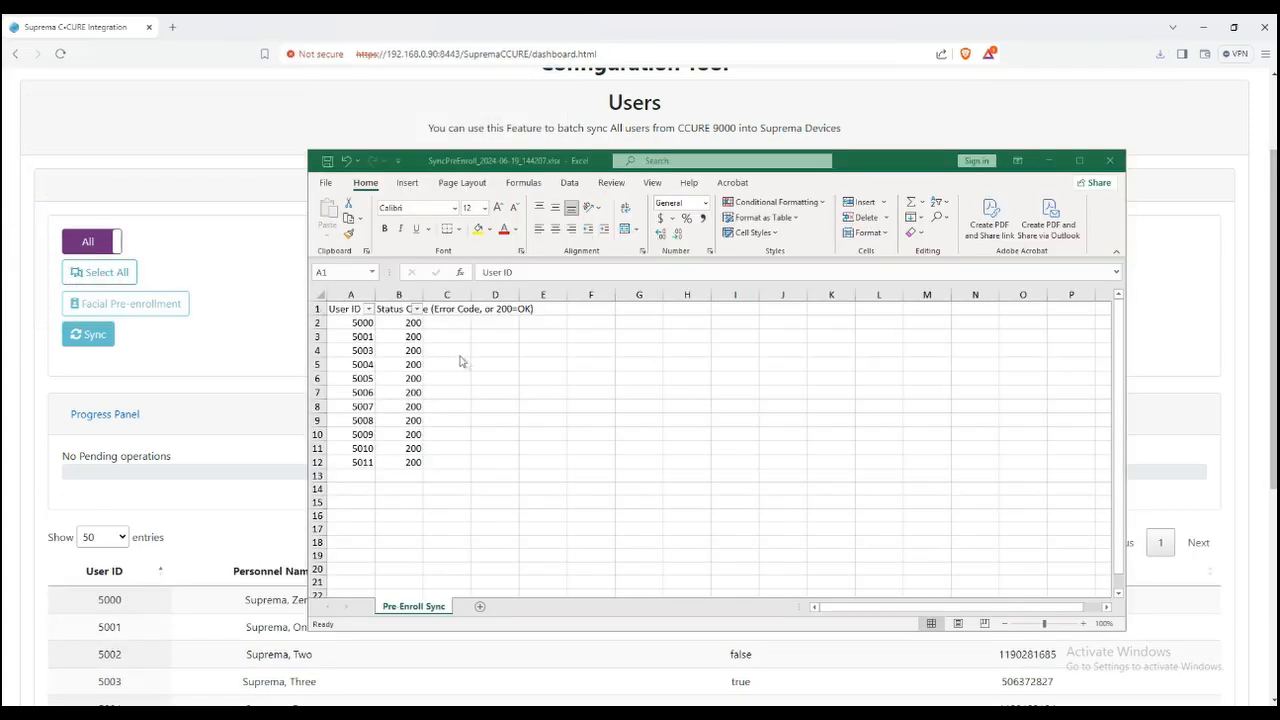
# - Widen columns A and B and confirm status 200 for every user ID in A2:B12
pyautogui.moveTo(376, 289); pyautogui.dragTo(591, 294)
pyautogui.click(367, 325)
pyautogui.keyDown('shift'); pyautogui.click(379, 463); pyautogui.keyUp('shift')
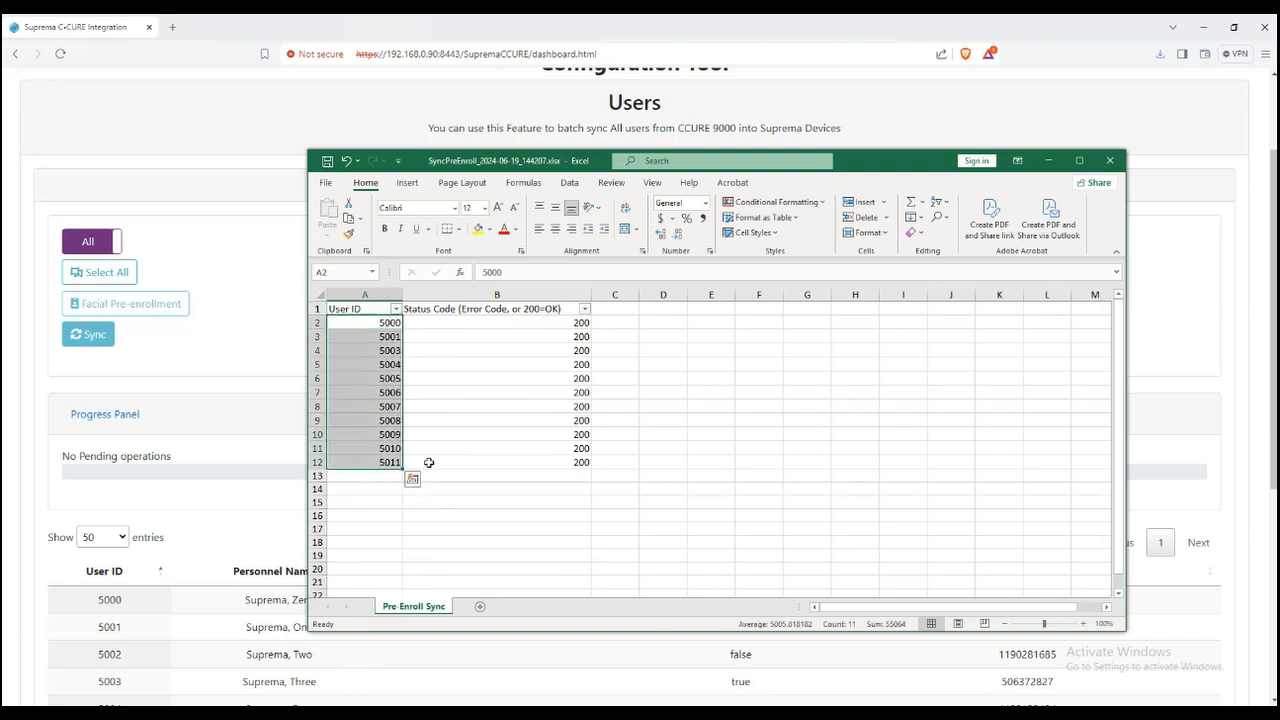
pyautogui.click(426, 463)
pyautogui.click(568, 323)
pyautogui.keyDown('shift'); pyautogui.click(540, 462); pyautogui.keyUp('shift')
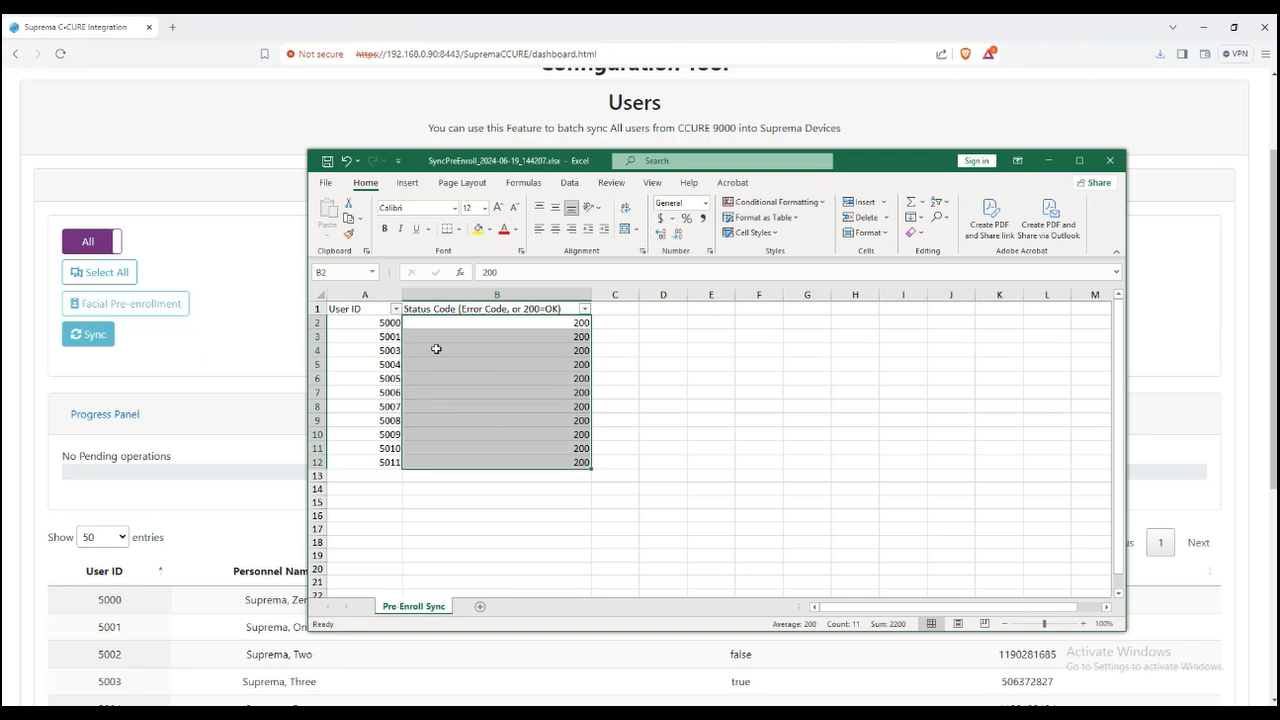
pyautogui.click(267, 522)
pyautogui.scroll(-1, 800, 525)
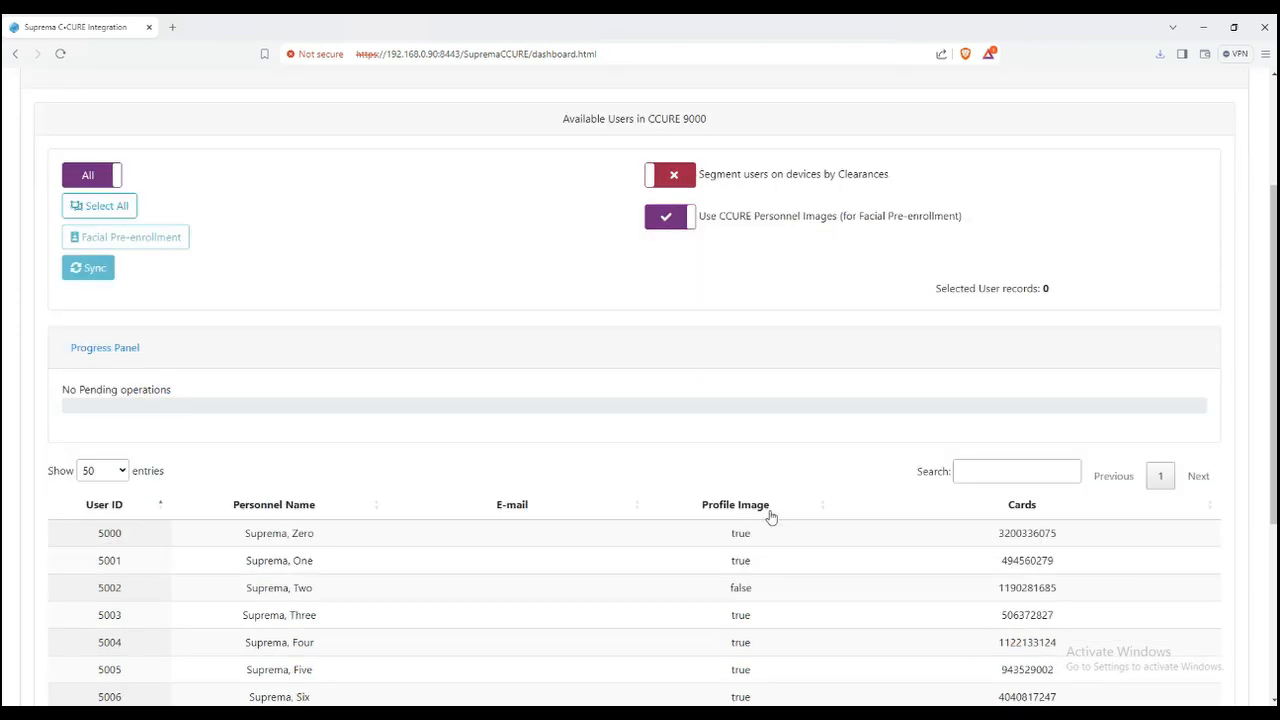
# - Change user 5009's status code in B10 to 400
pyautogui.scroll(-1, 770, 517)
pyautogui.moveTo(100, 522); pyautogui.dragTo(125, 527)
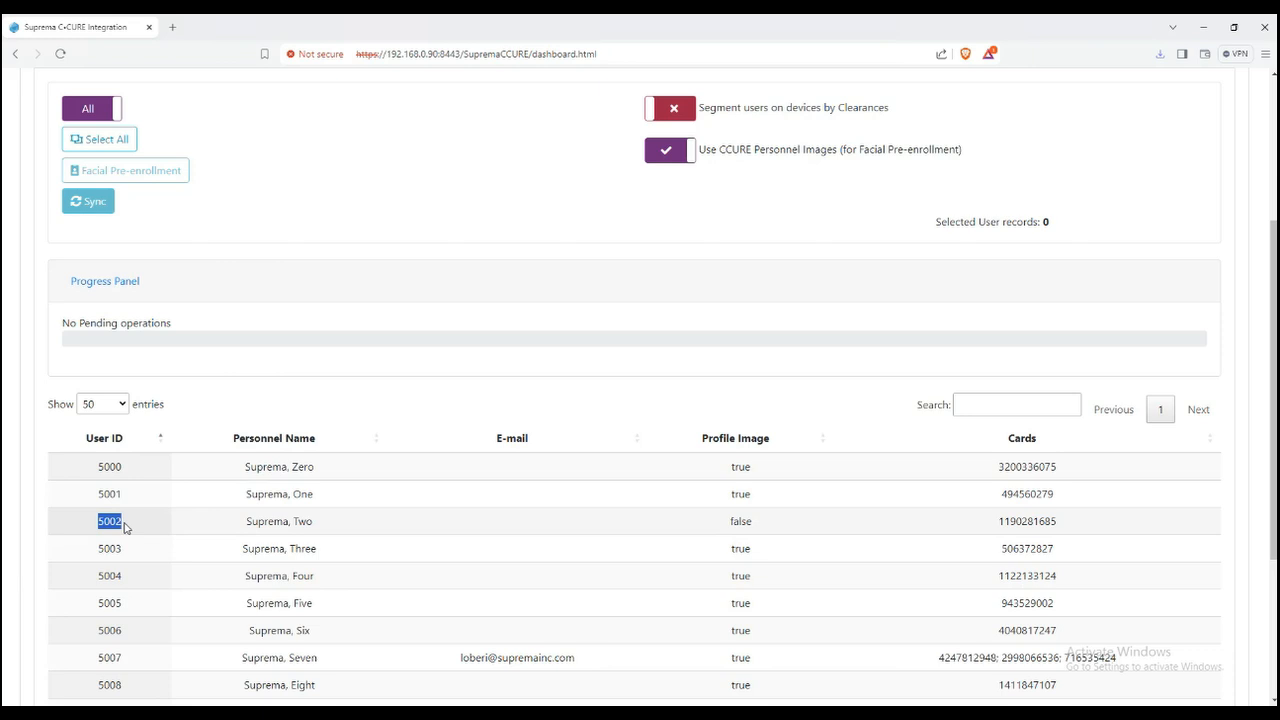
pyautogui.click(125, 527)
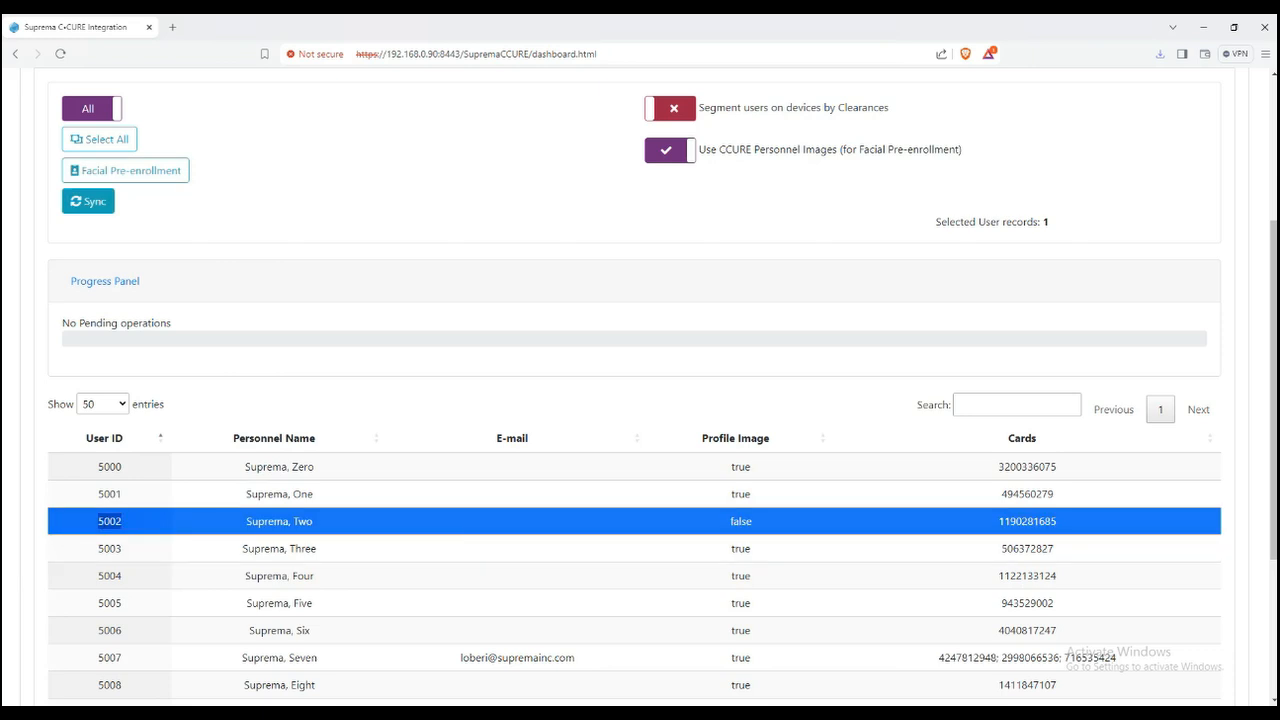
pyautogui.moveTo(500, 322); pyautogui.dragTo(592, 462)
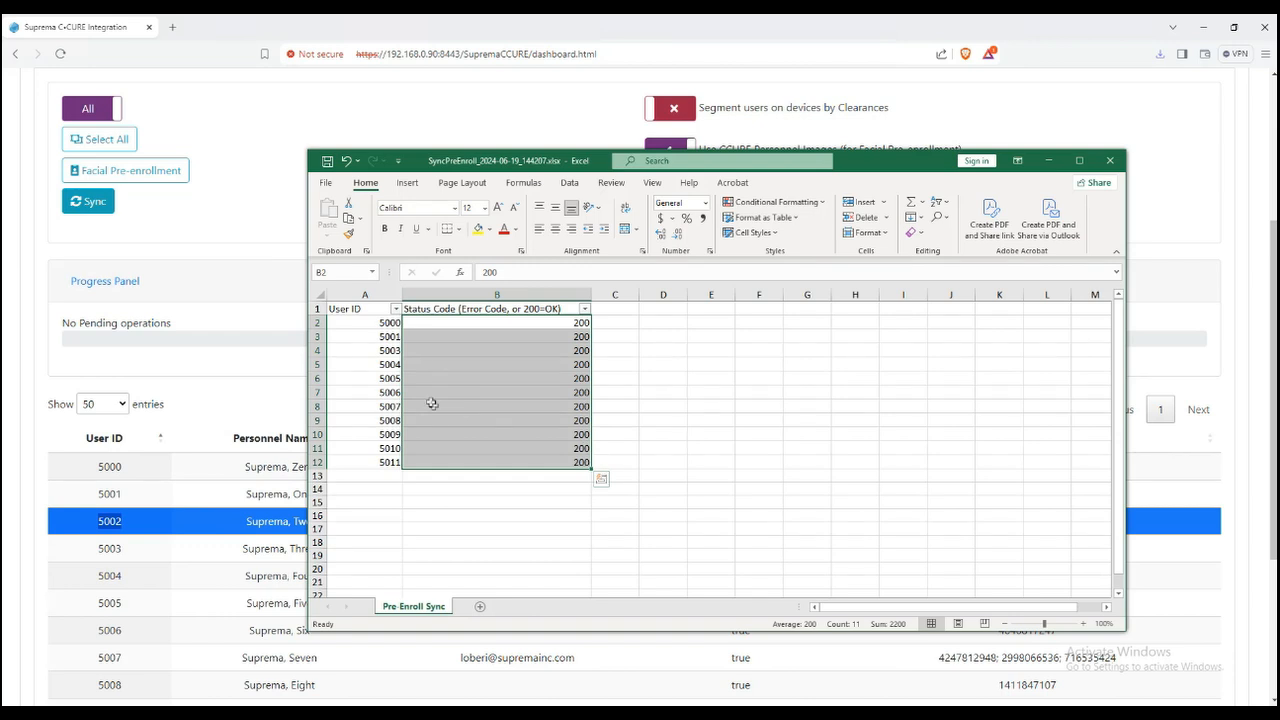
pyautogui.click(384, 338)
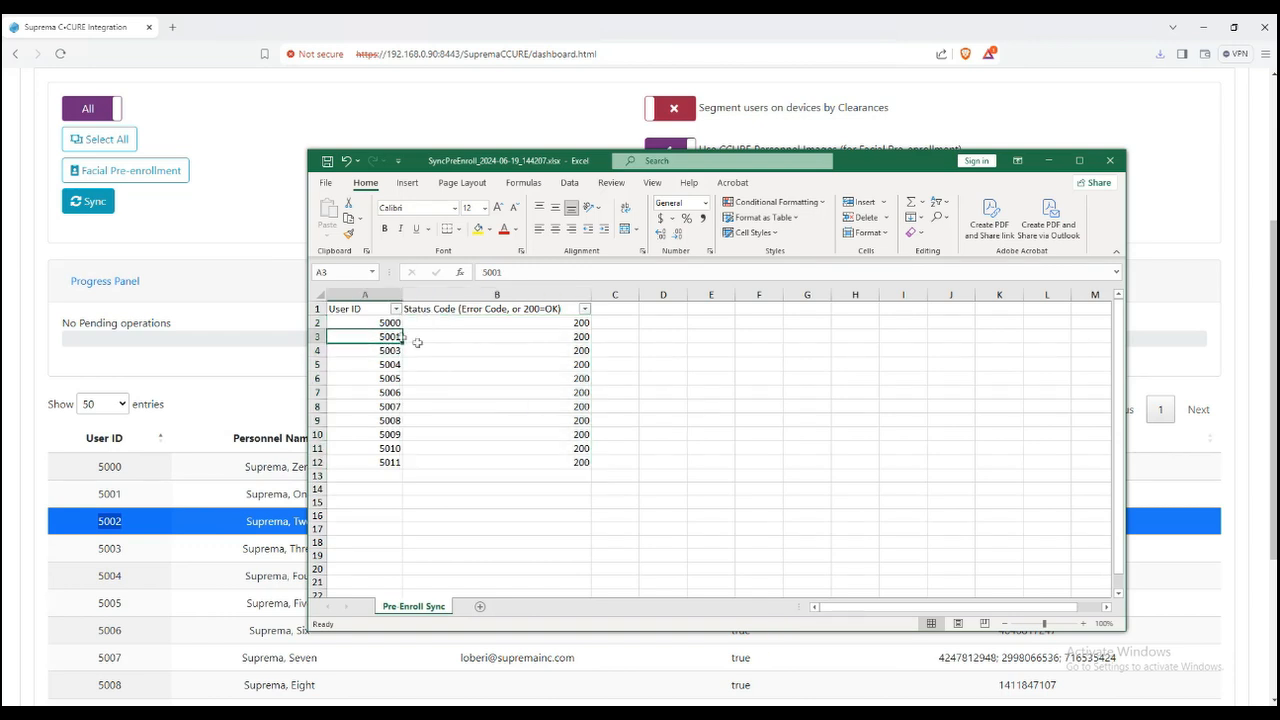
pyautogui.click(517, 338)
pyautogui.click(529, 431)
pyautogui.write('400')
pyautogui.press('Return')
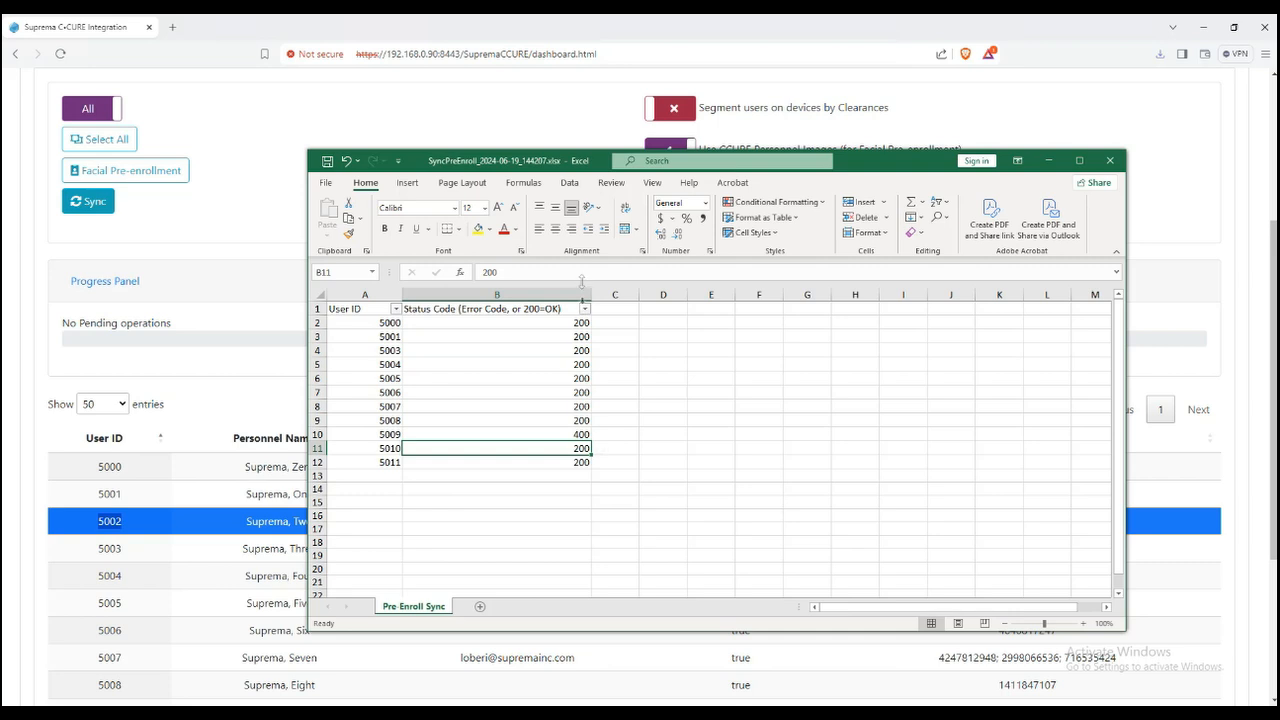
# - Filter Status Code to show only the 400 row for user 5009, then close the workbook
pyautogui.click(585, 312)
pyautogui.click(451, 477)
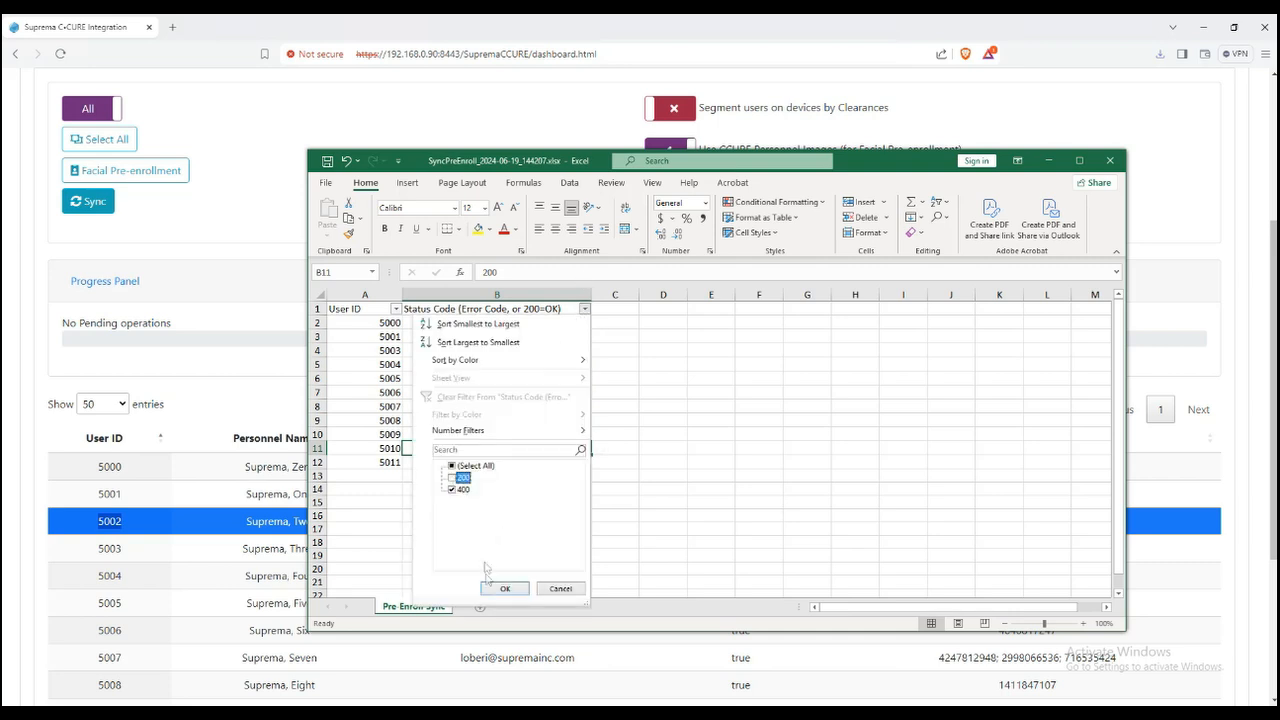
pyautogui.click(505, 589)
pyautogui.click(375, 323)
pyautogui.click(510, 326)
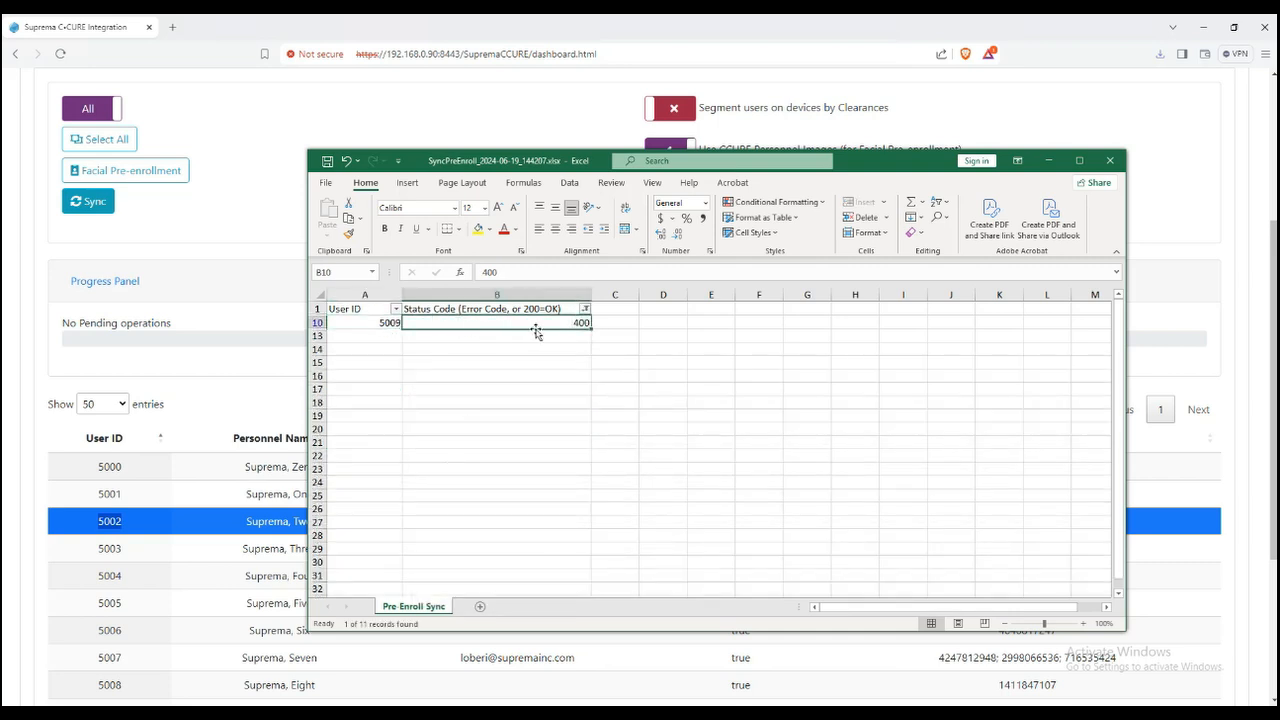
pyautogui.click(378, 322)
pyautogui.click(382, 336)
pyautogui.click(389, 323)
pyautogui.moveTo(417, 336); pyautogui.dragTo(380, 320)
pyautogui.click(380, 320)
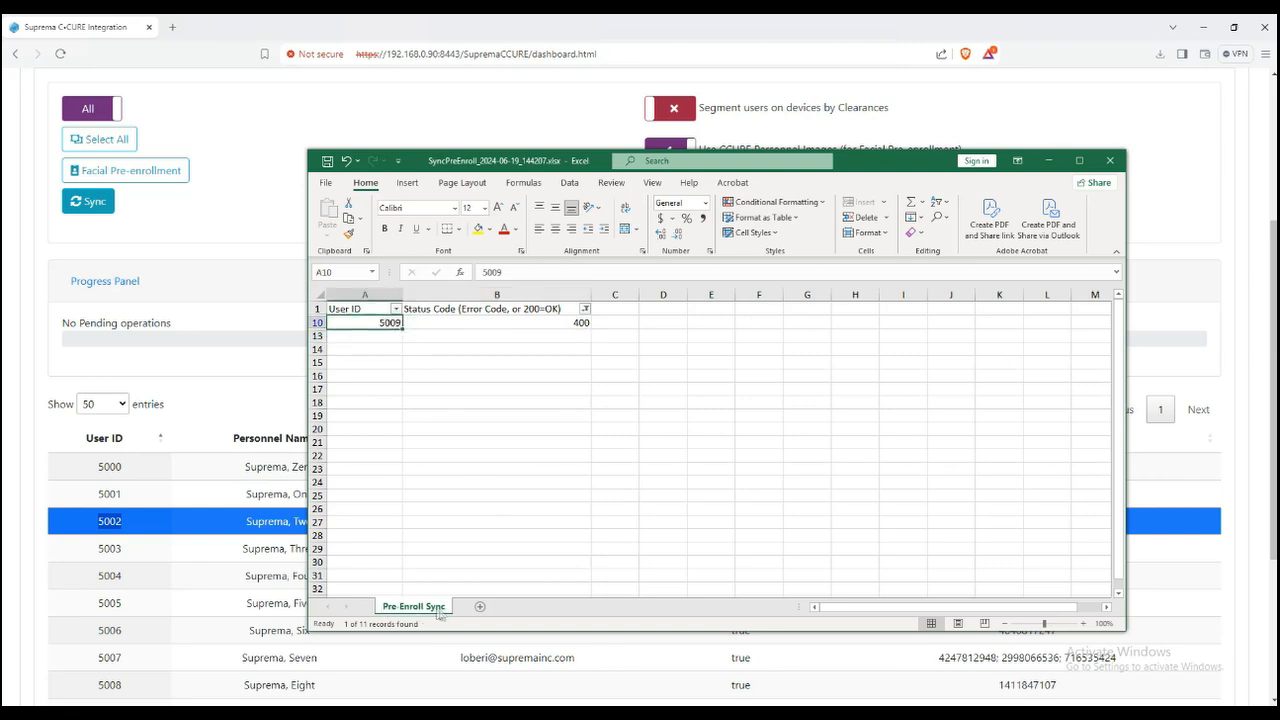
pyautogui.click(1110, 160)
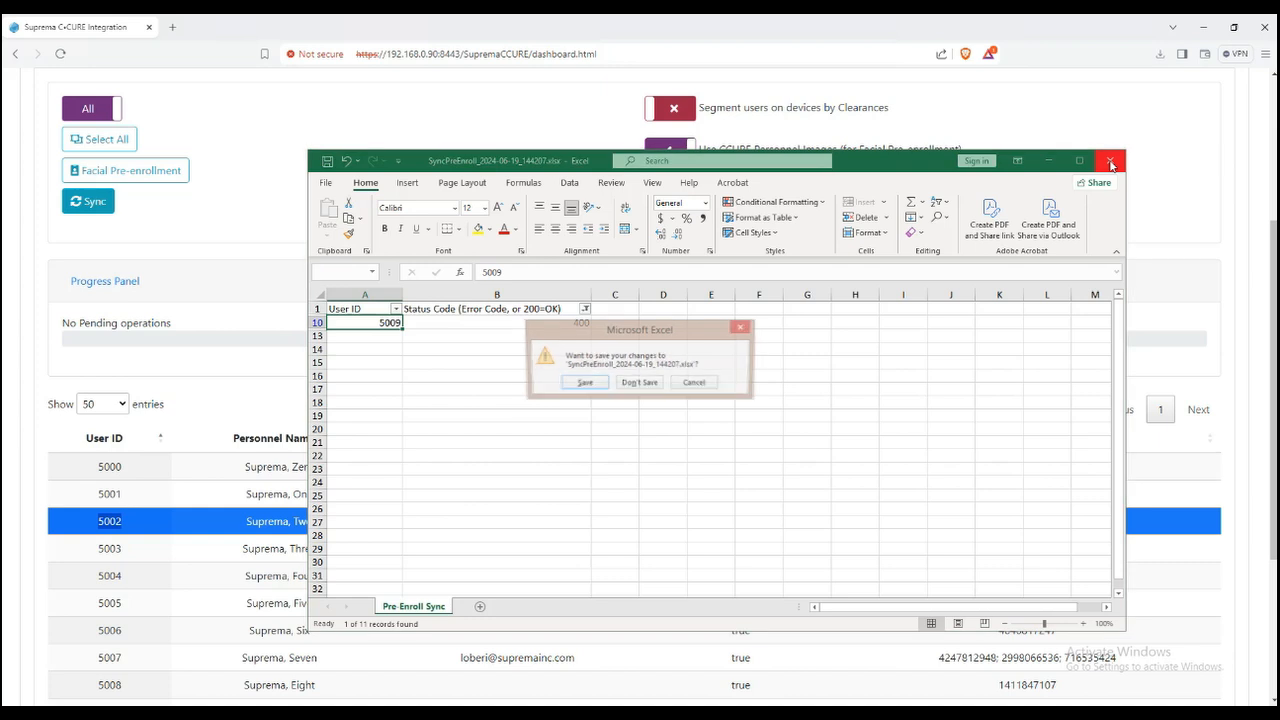
pyautogui.click(640, 387)
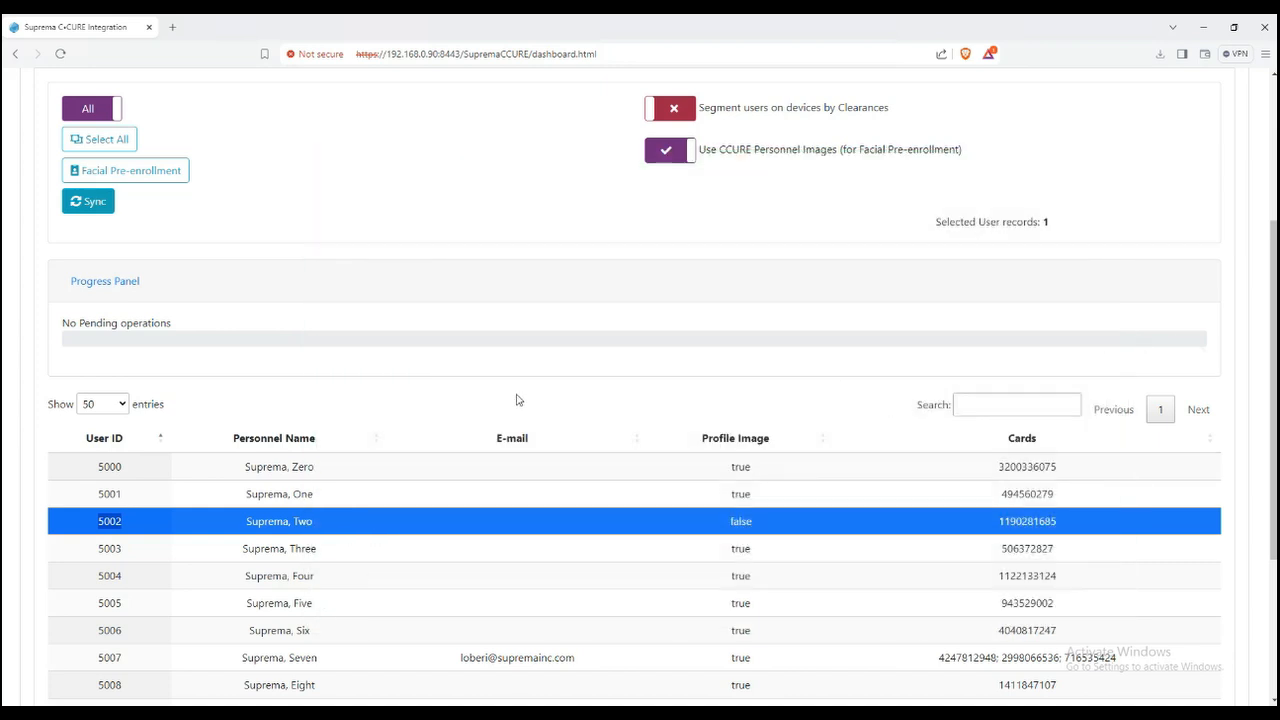
# - Close the Users page, minimize the integration tool's browser, and close the Personnel edit window
pyautogui.scroll(-3, 543, 391)
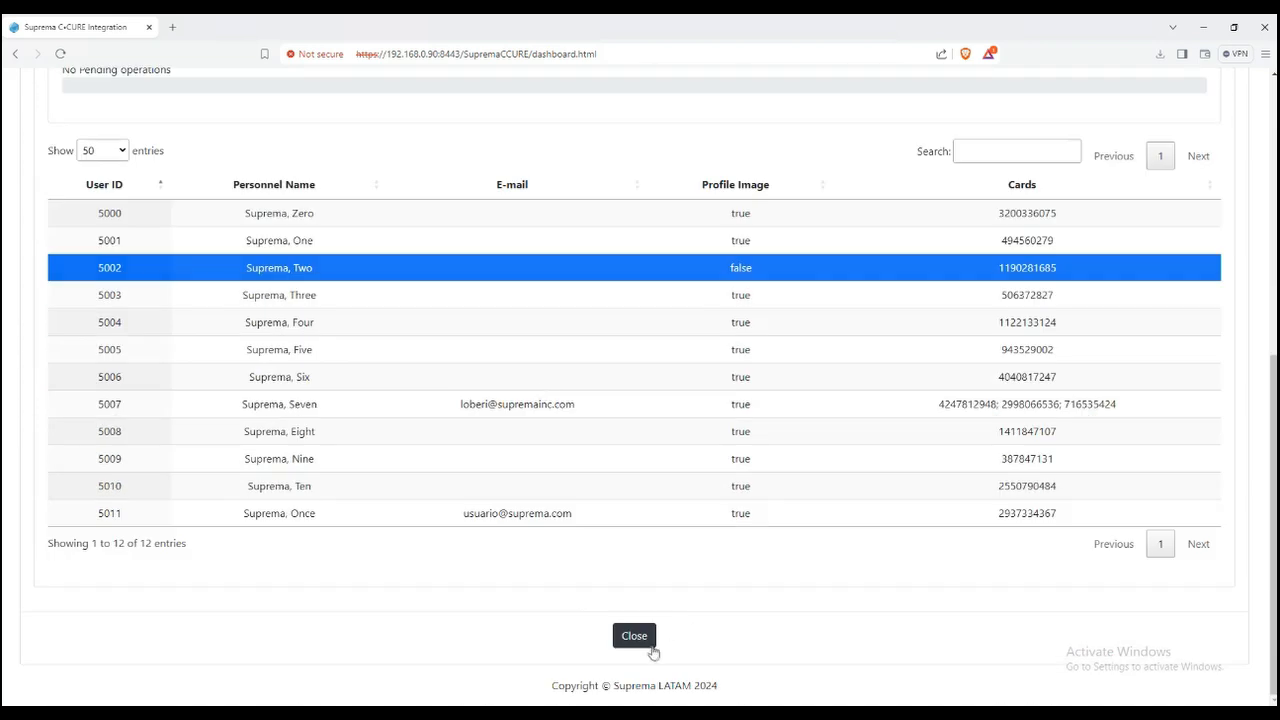
pyautogui.click(636, 640)
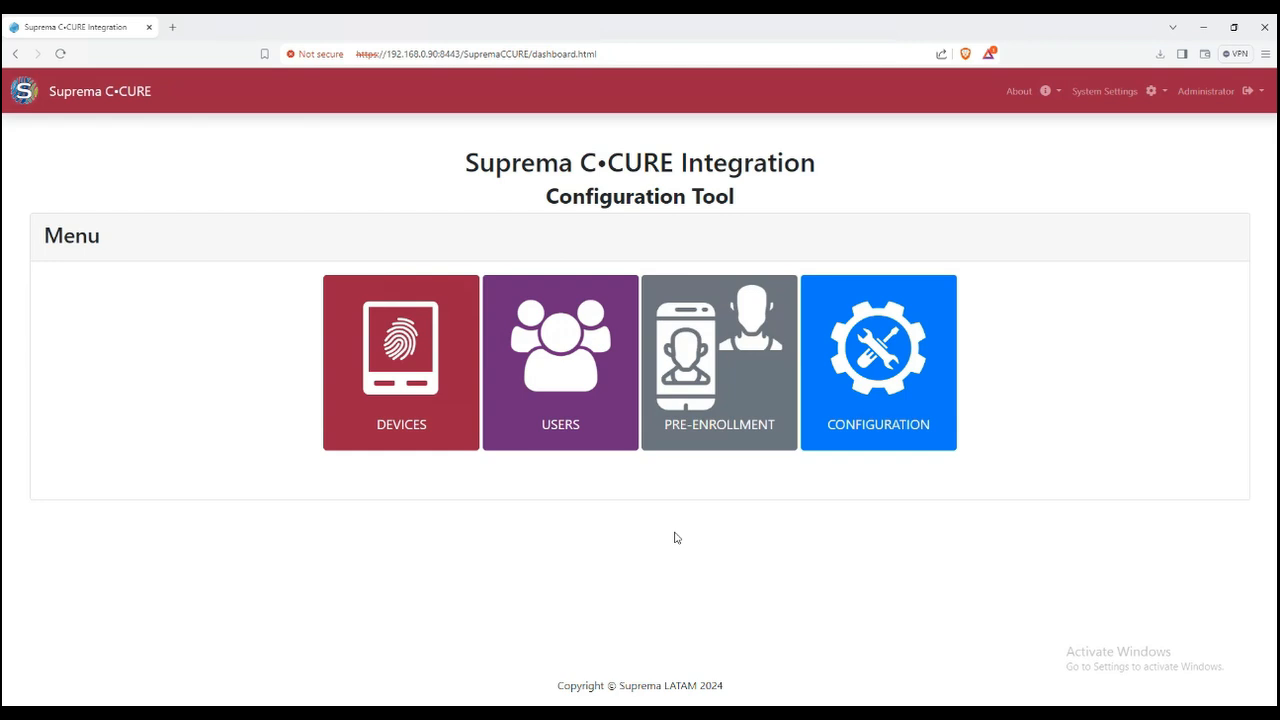
pyautogui.click(1203, 27)
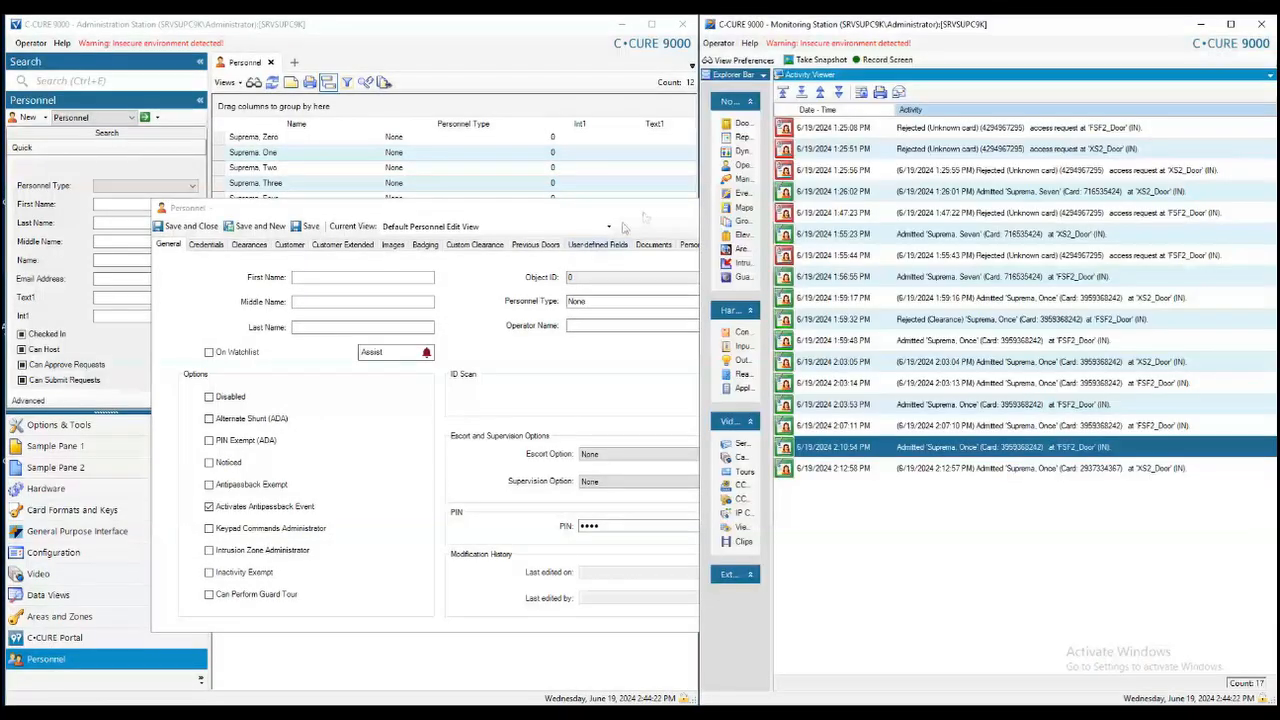
pyautogui.click(831, 208)
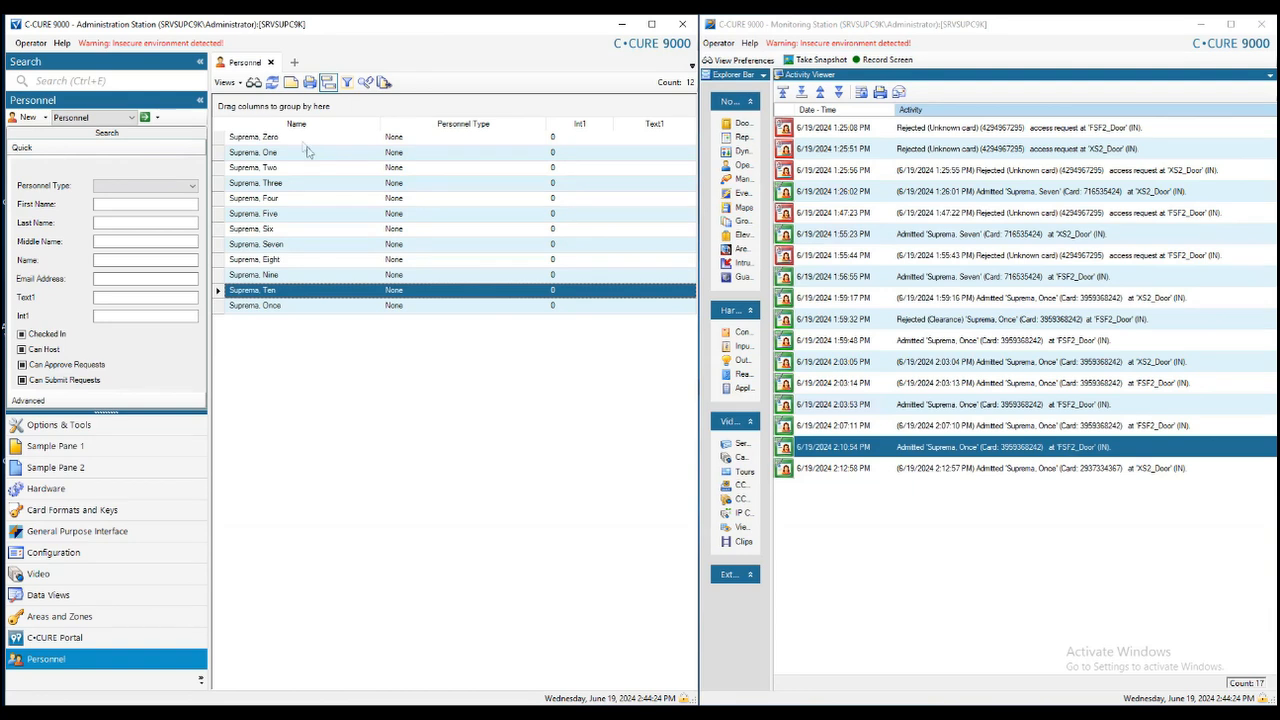
# - Create and save a new personnel record named Suprema, Twelve
pyautogui.click(271, 63)
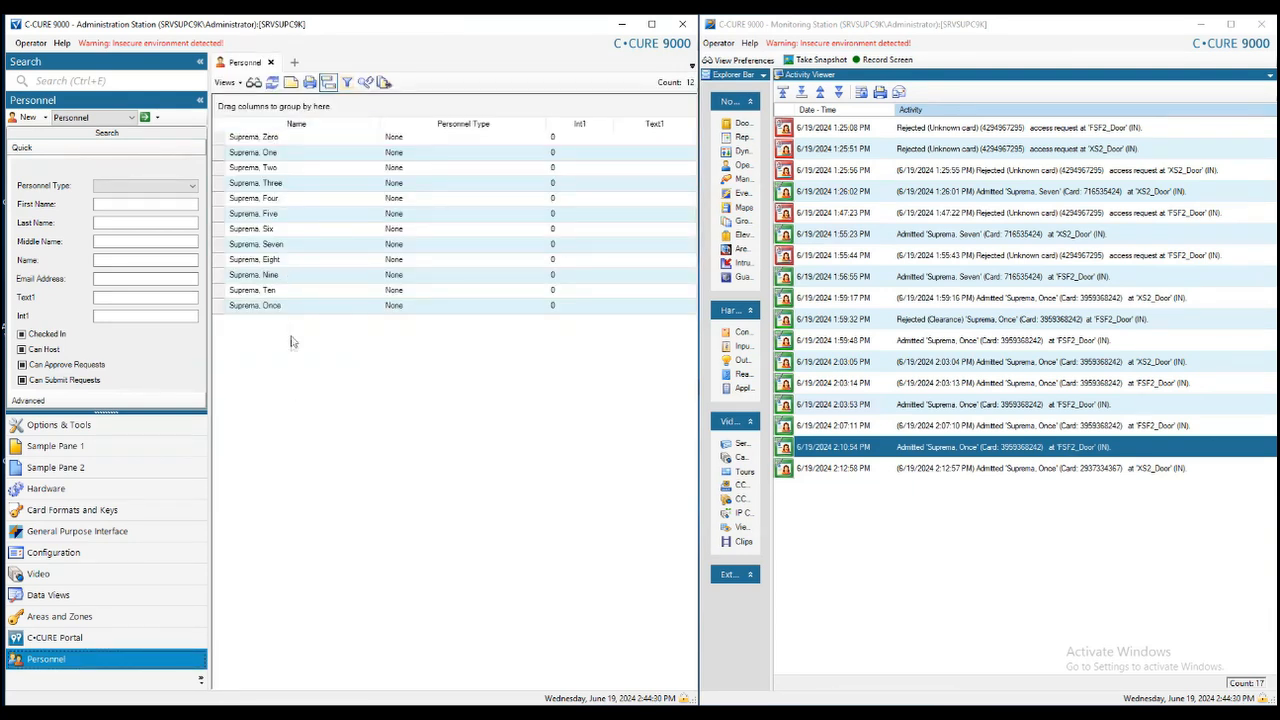
pyautogui.click(19, 118)
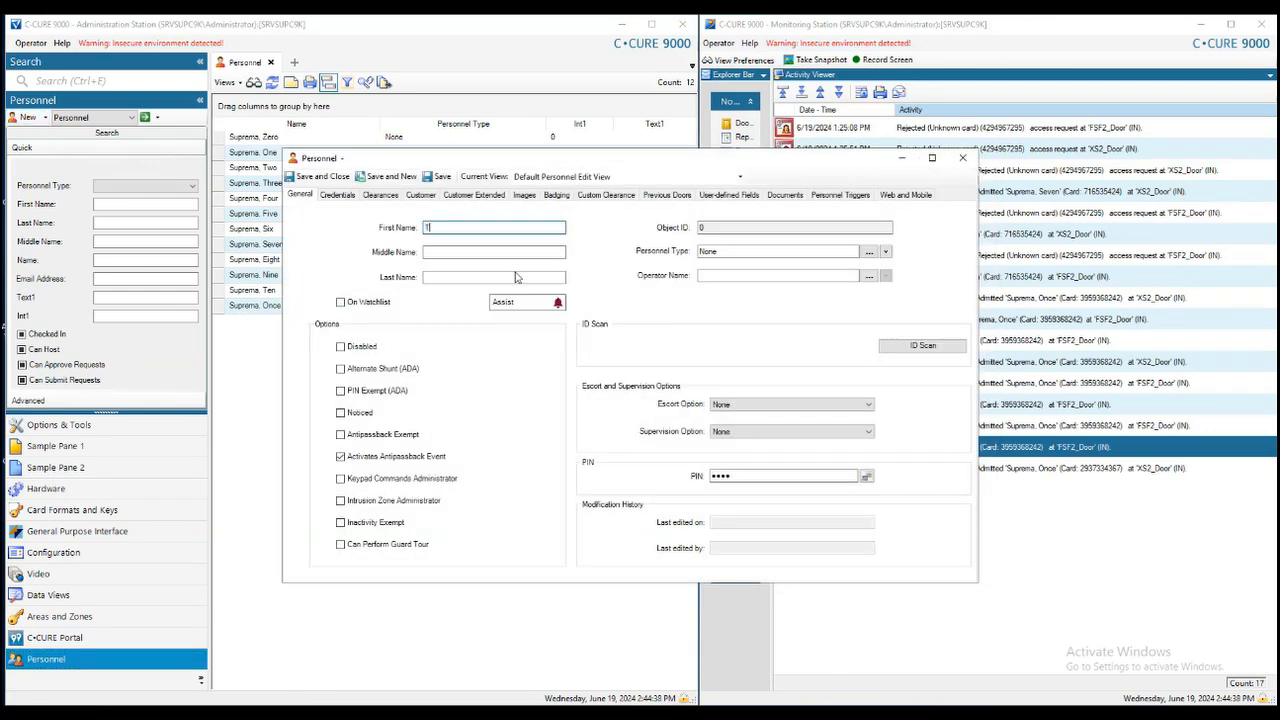
pyautogui.write('Twelve')
pyautogui.press('Tab')
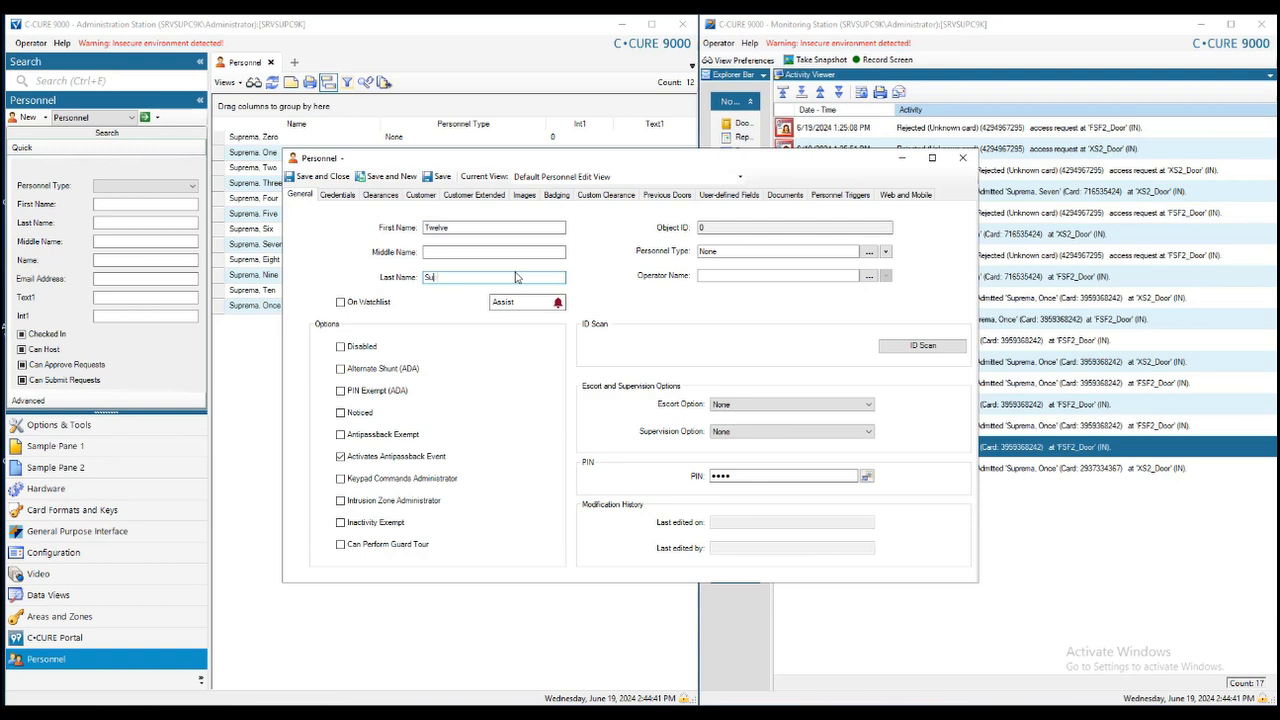
pyautogui.click(438, 176)
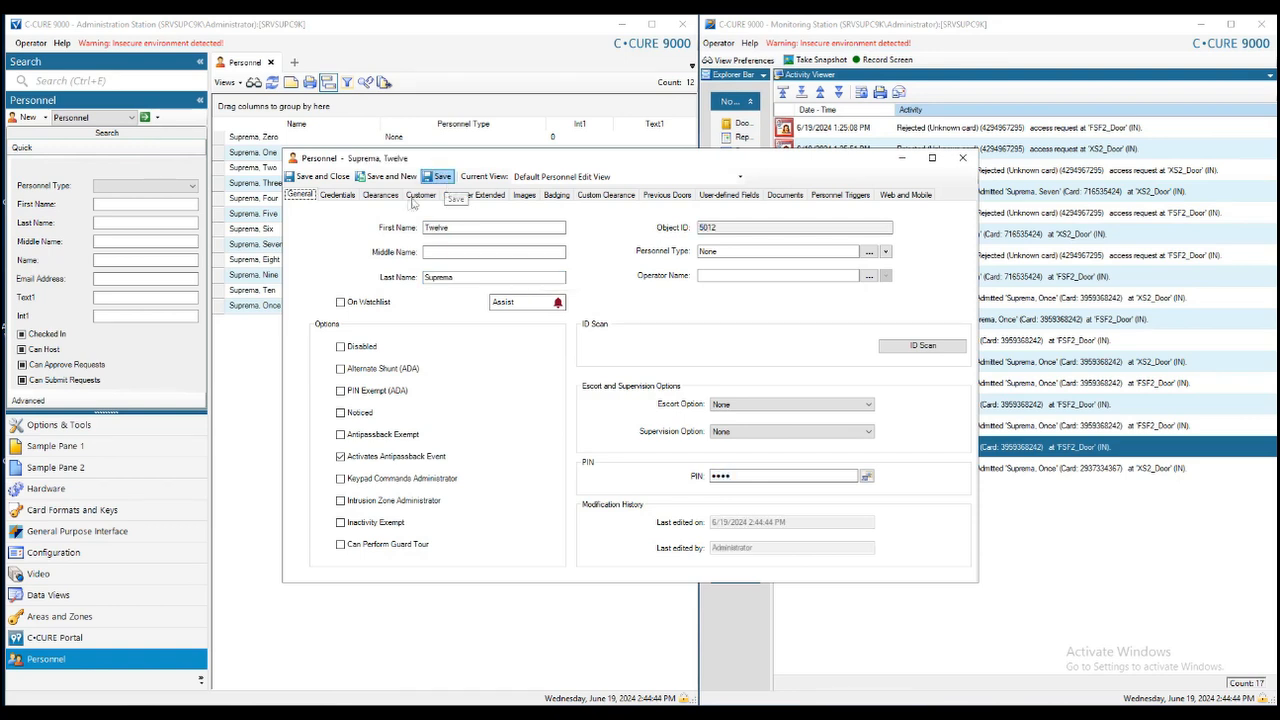
# - Add XS2_Clearance to the record's clearances
pyautogui.click(336, 195)
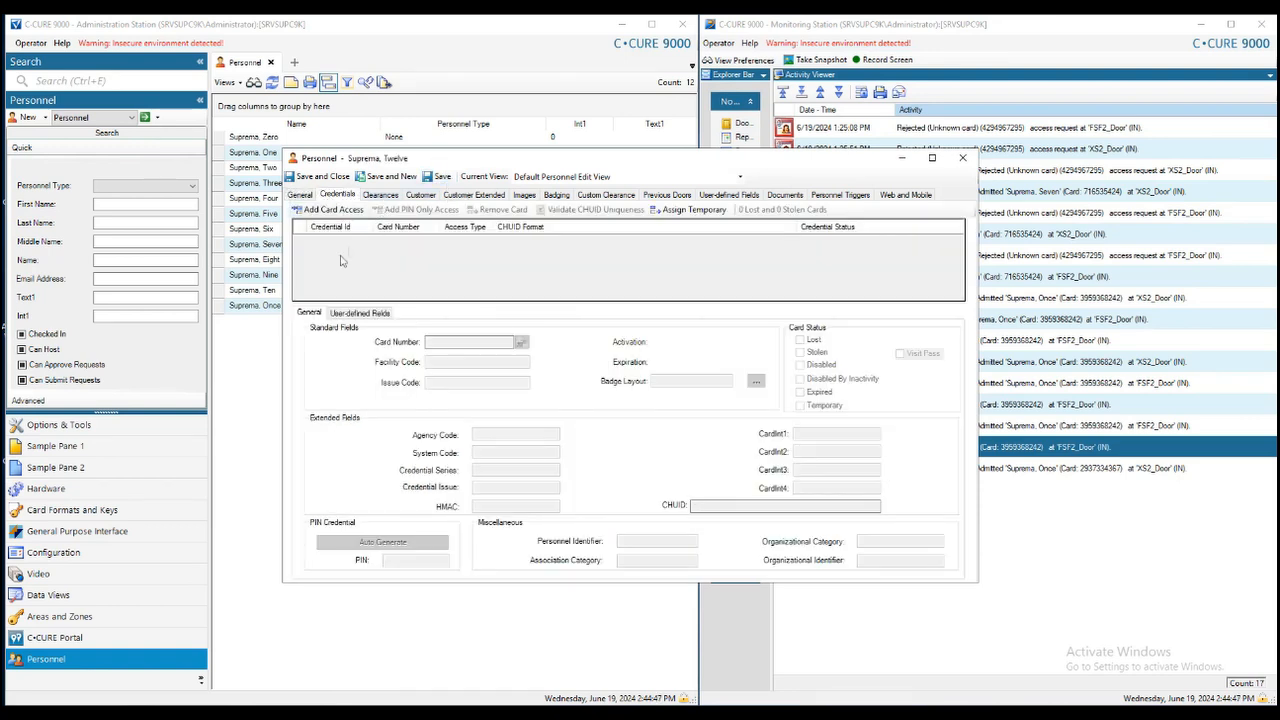
pyautogui.click(382, 195)
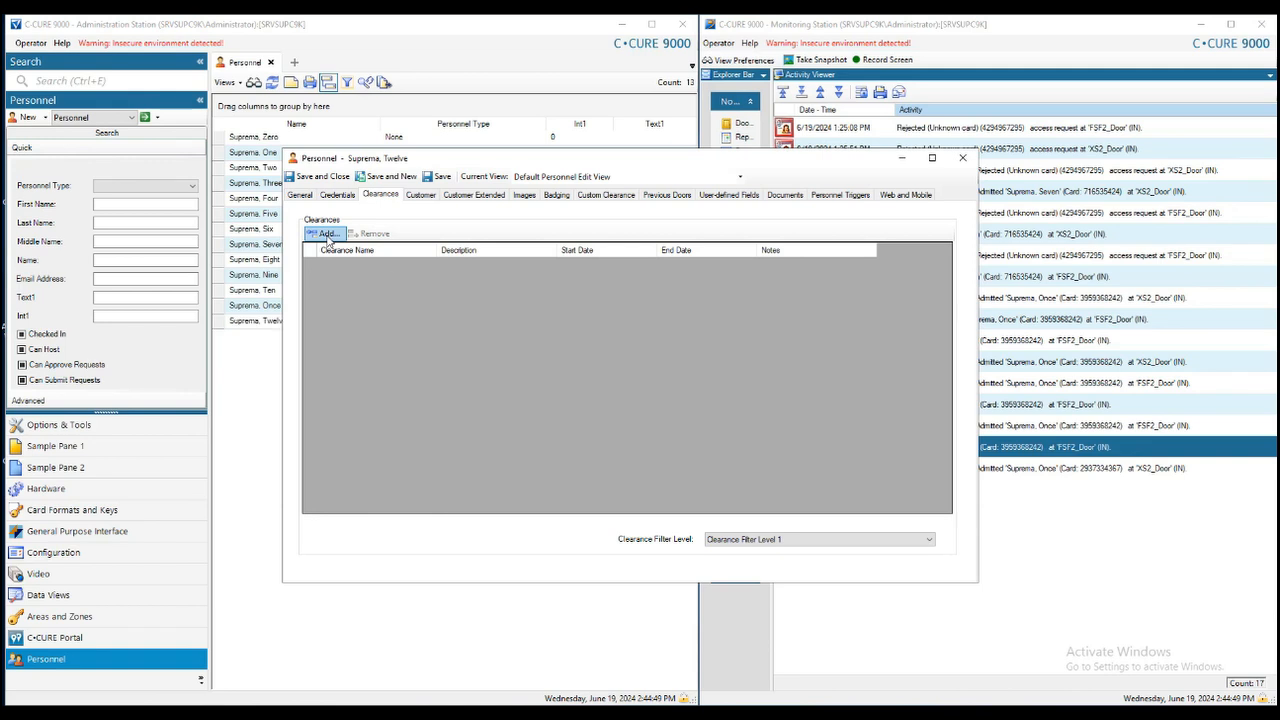
pyautogui.click(326, 233)
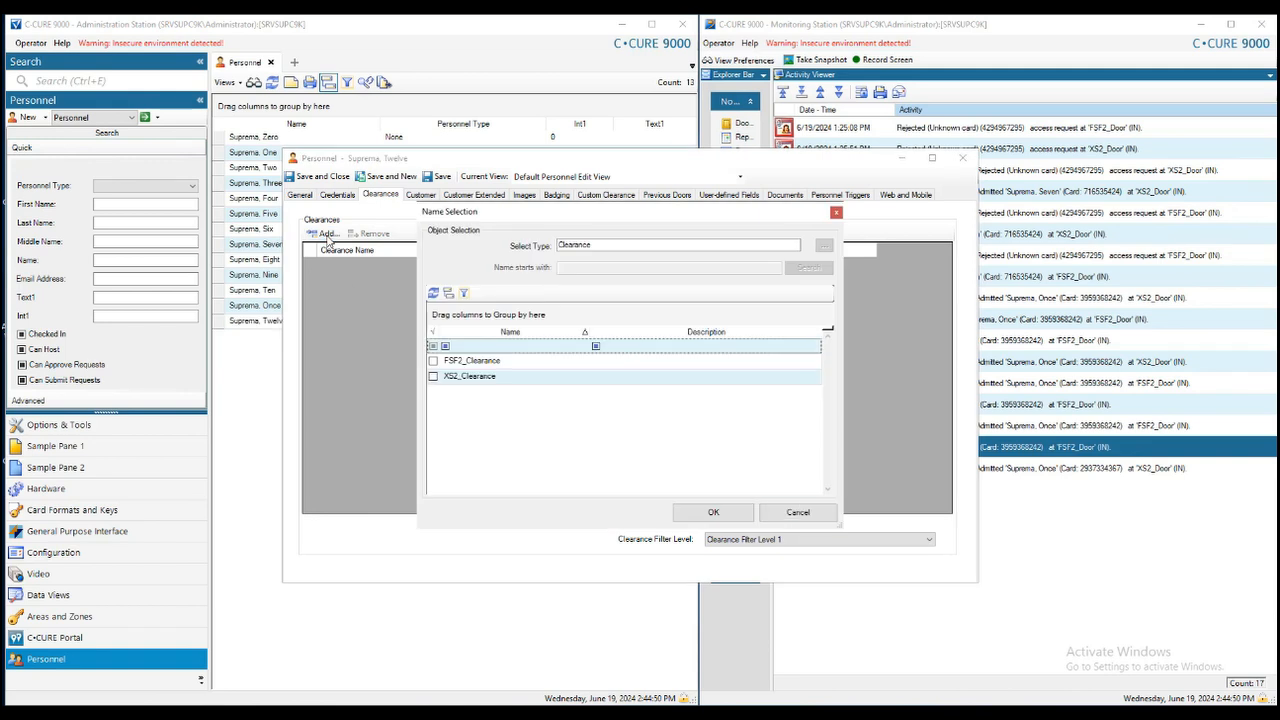
pyautogui.click(433, 376)
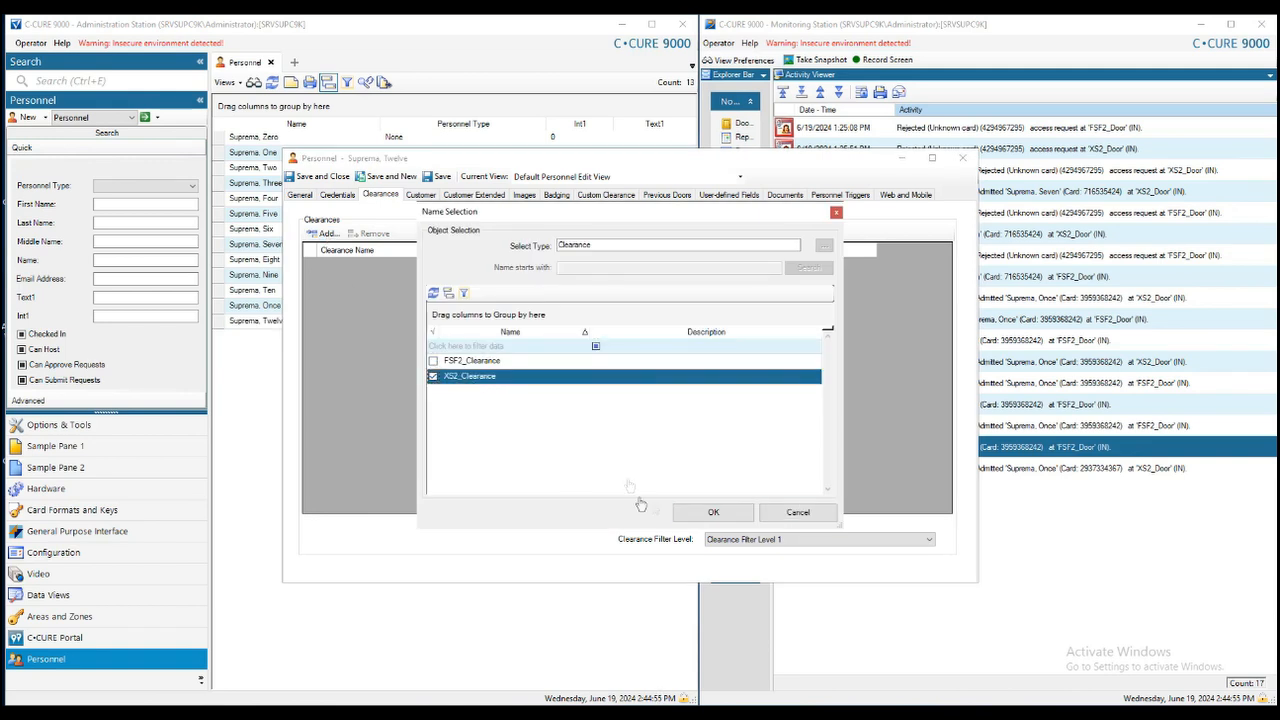
pyautogui.click(713, 512)
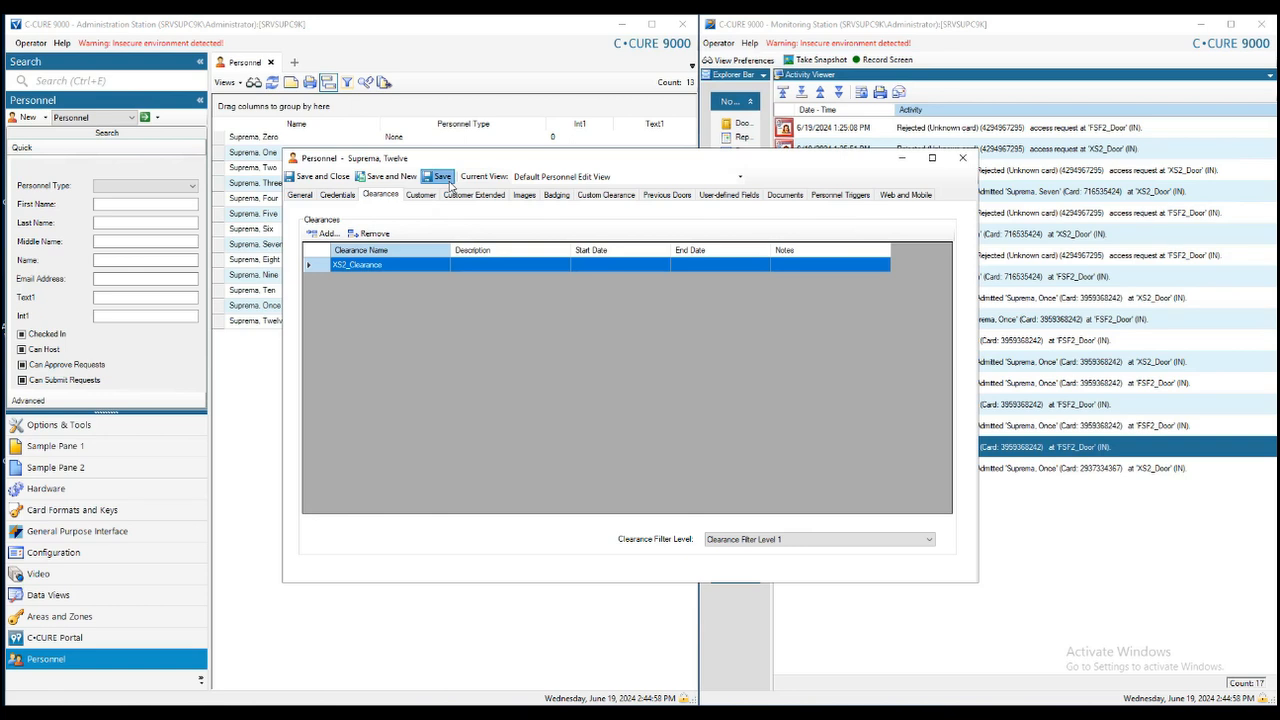
# - Set record 5012's Current View to Suprema Biometrics Enrollment View and show its Suprema enrollment steps
pyautogui.click(524, 195)
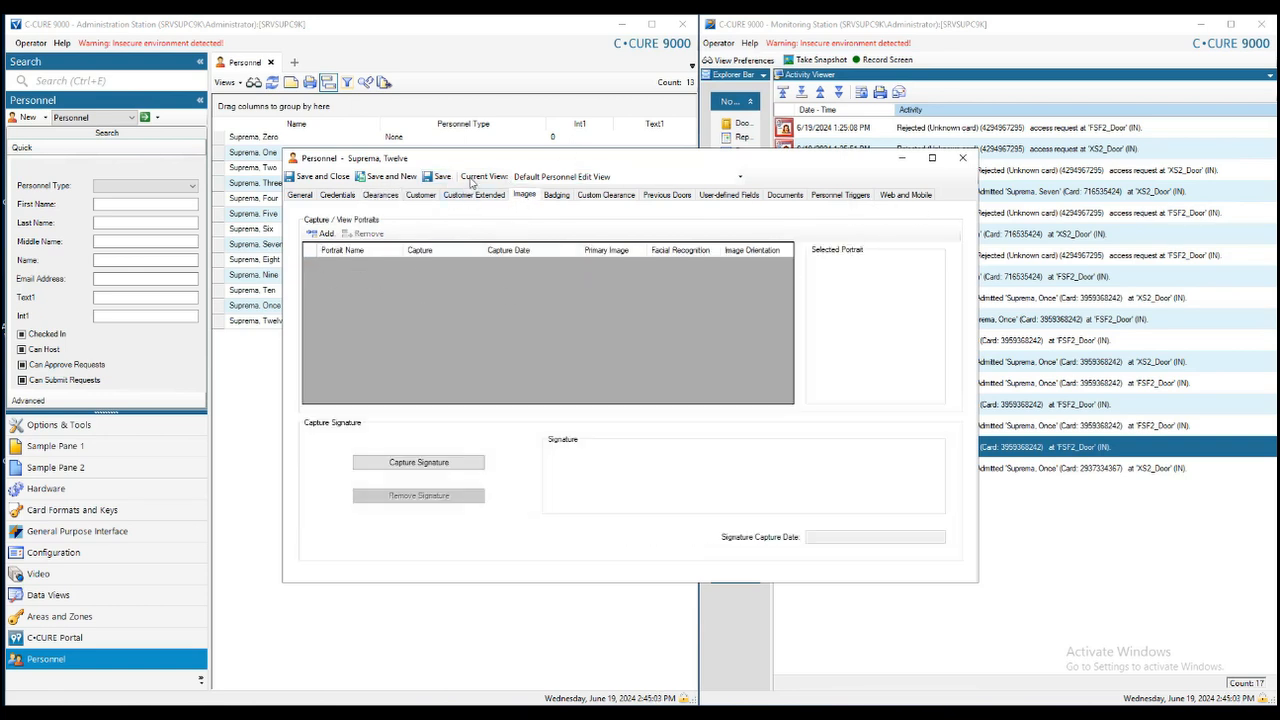
pyautogui.click(618, 178)
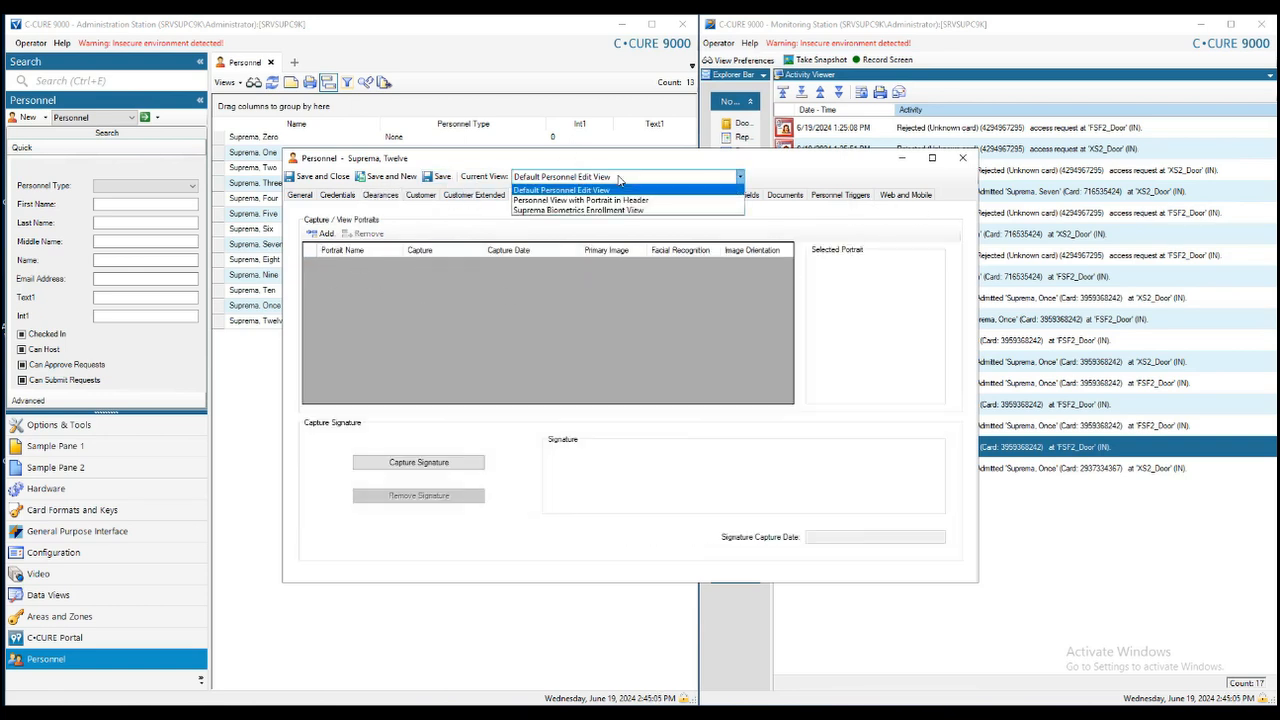
pyautogui.click(580, 211)
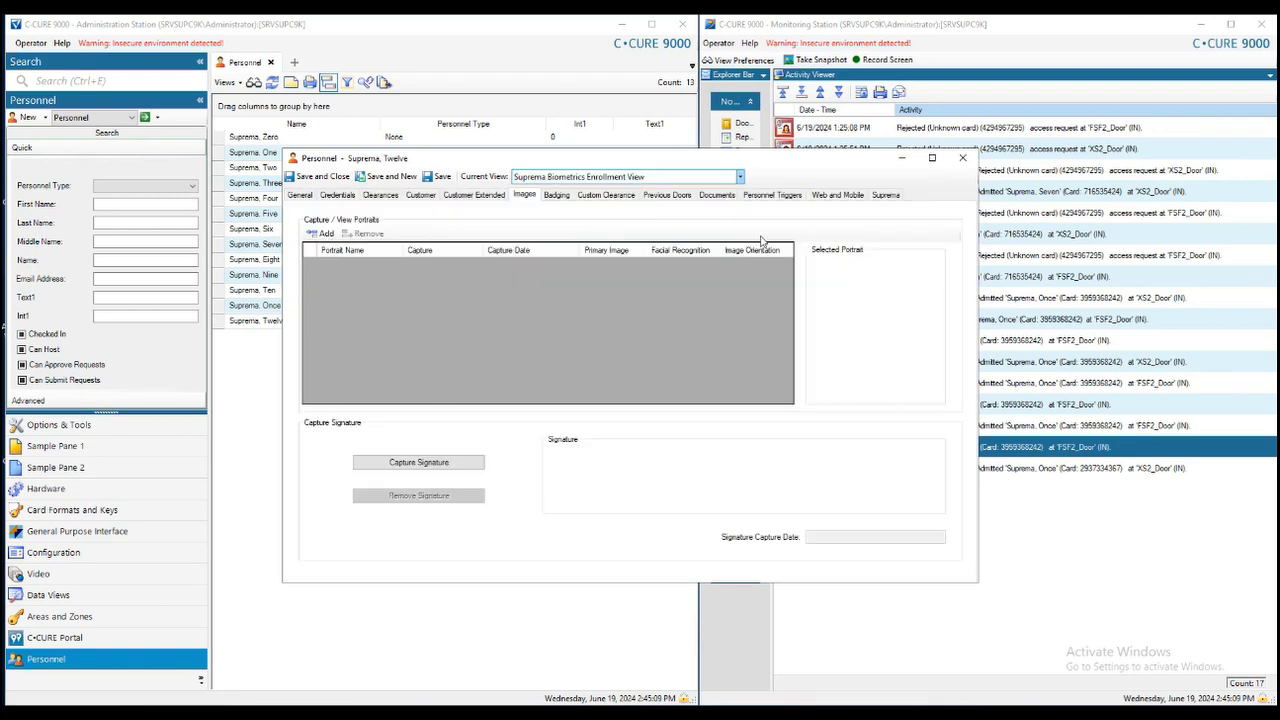
pyautogui.click(886, 196)
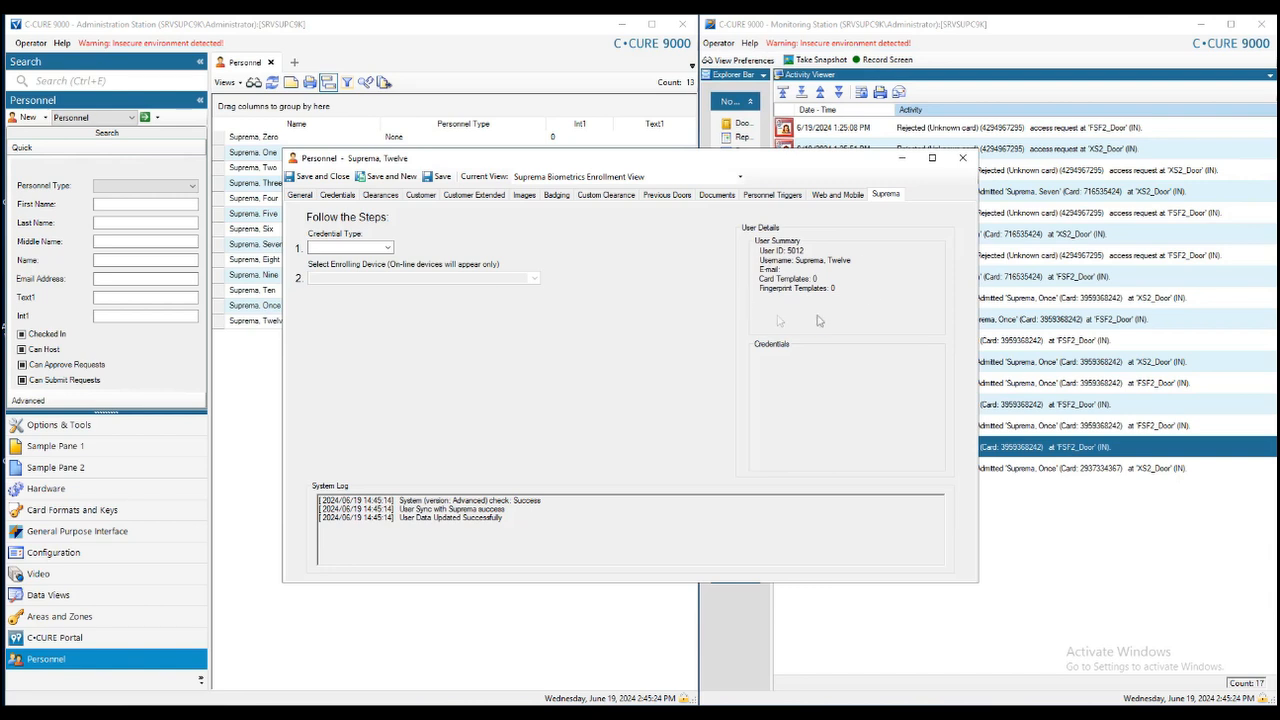
pyautogui.click(387, 248)
pyautogui.click(345, 265)
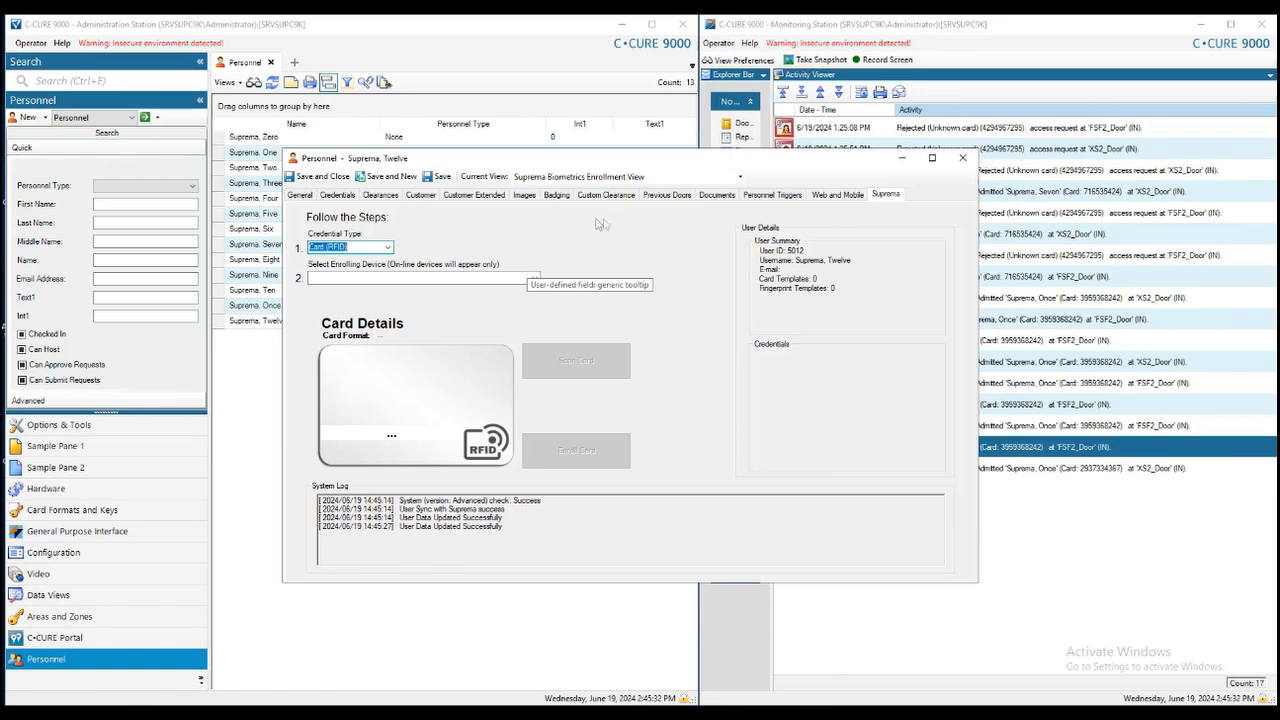
pyautogui.click(534, 278)
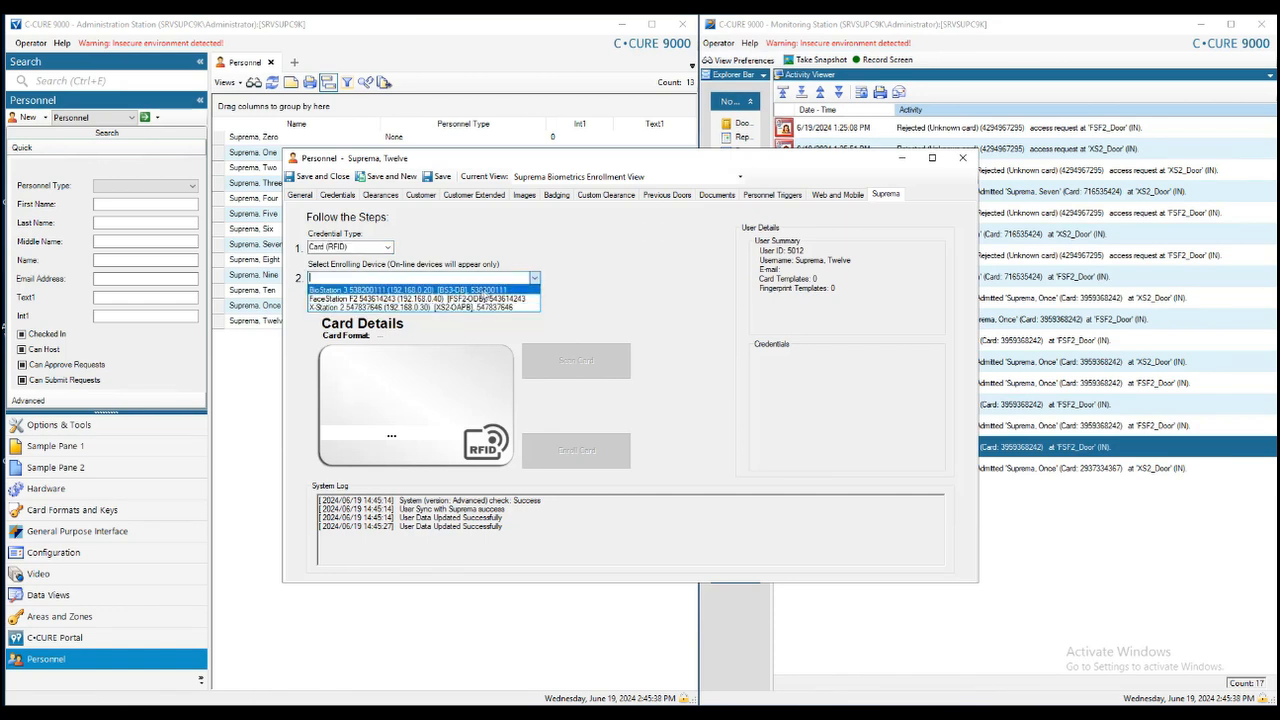
pyautogui.click(487, 290)
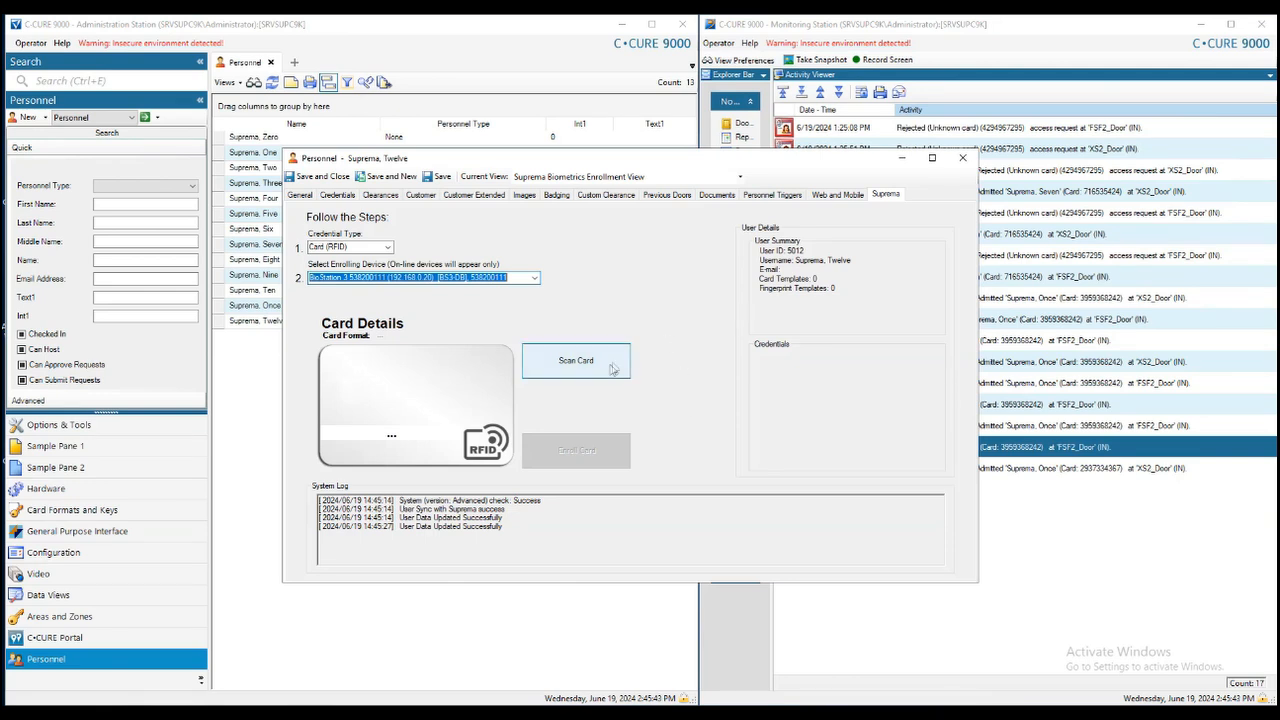
pyautogui.press('Tab')
pyautogui.press('space')
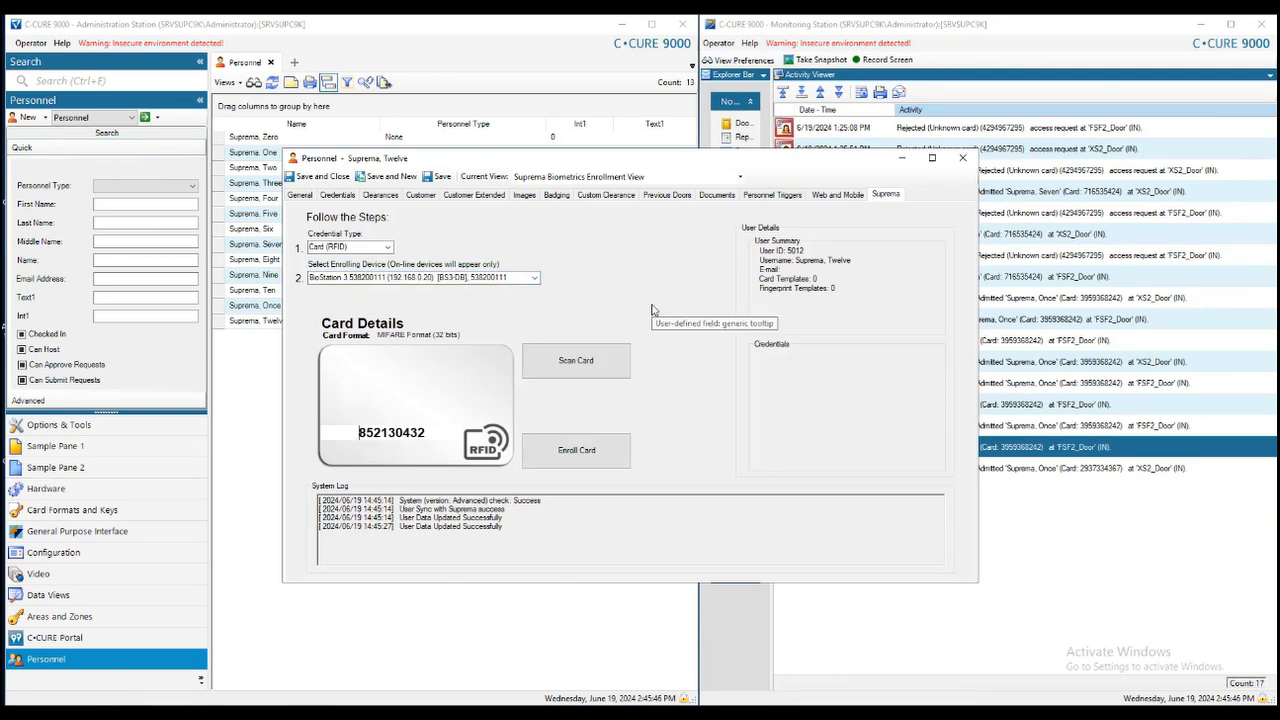
pyautogui.moveTo(431, 432); pyautogui.dragTo(354, 434)
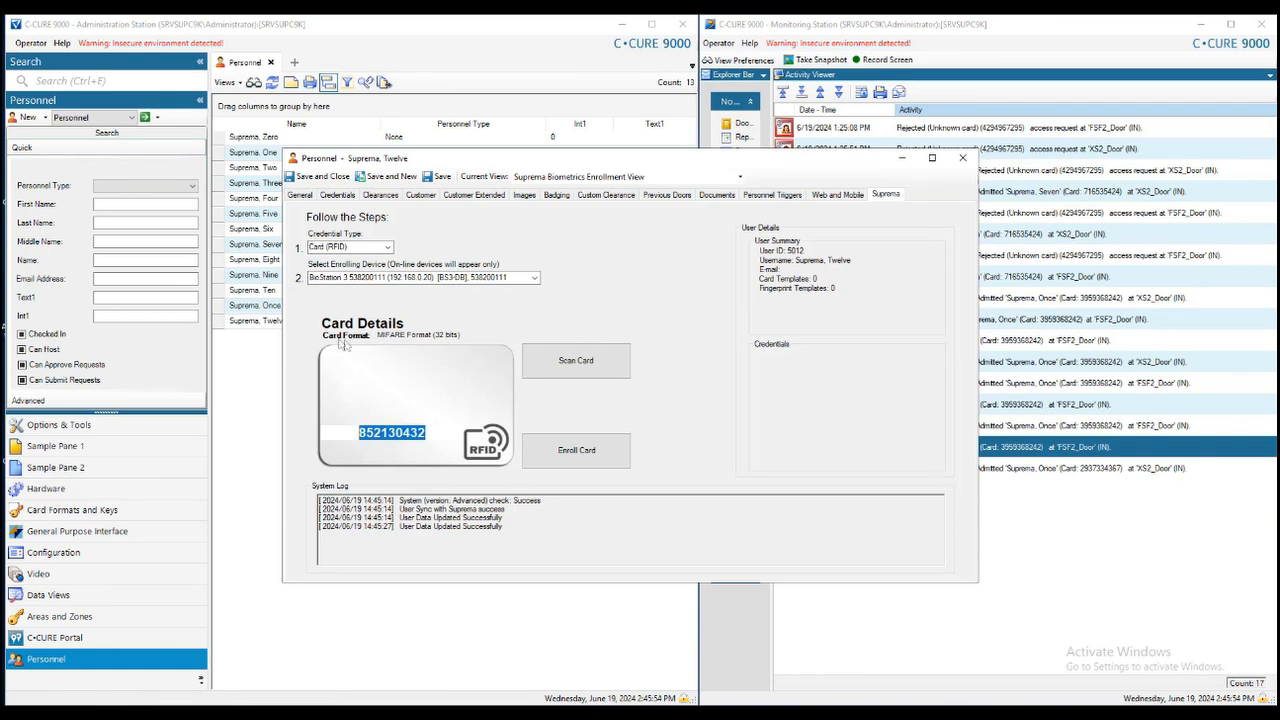
pyautogui.click(577, 451)
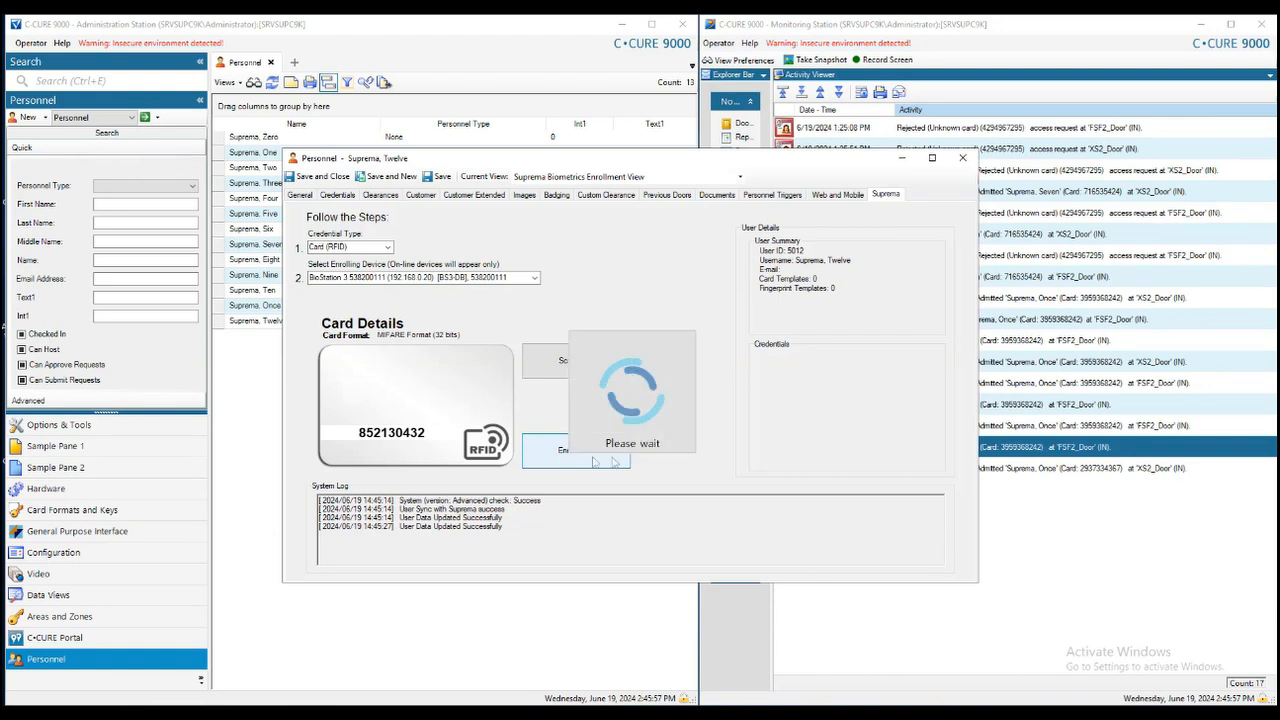
pyautogui.click(678, 418)
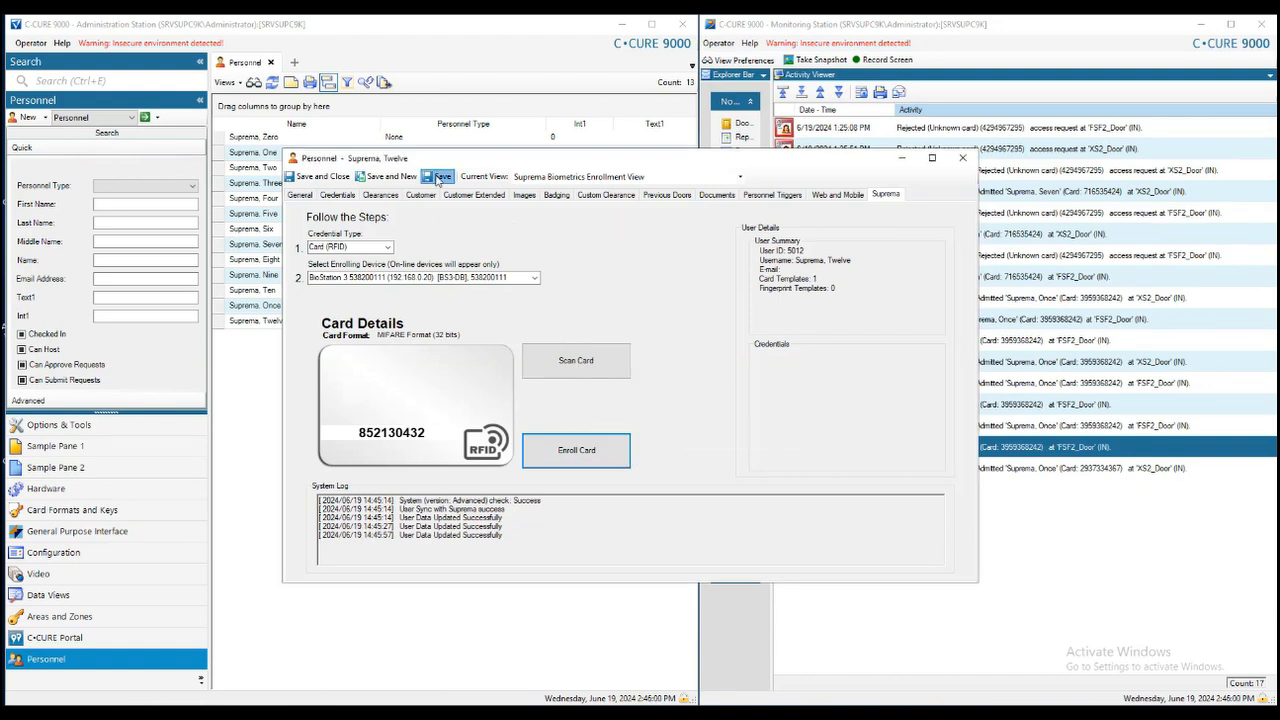
pyautogui.click(788, 282)
pyautogui.click(795, 380)
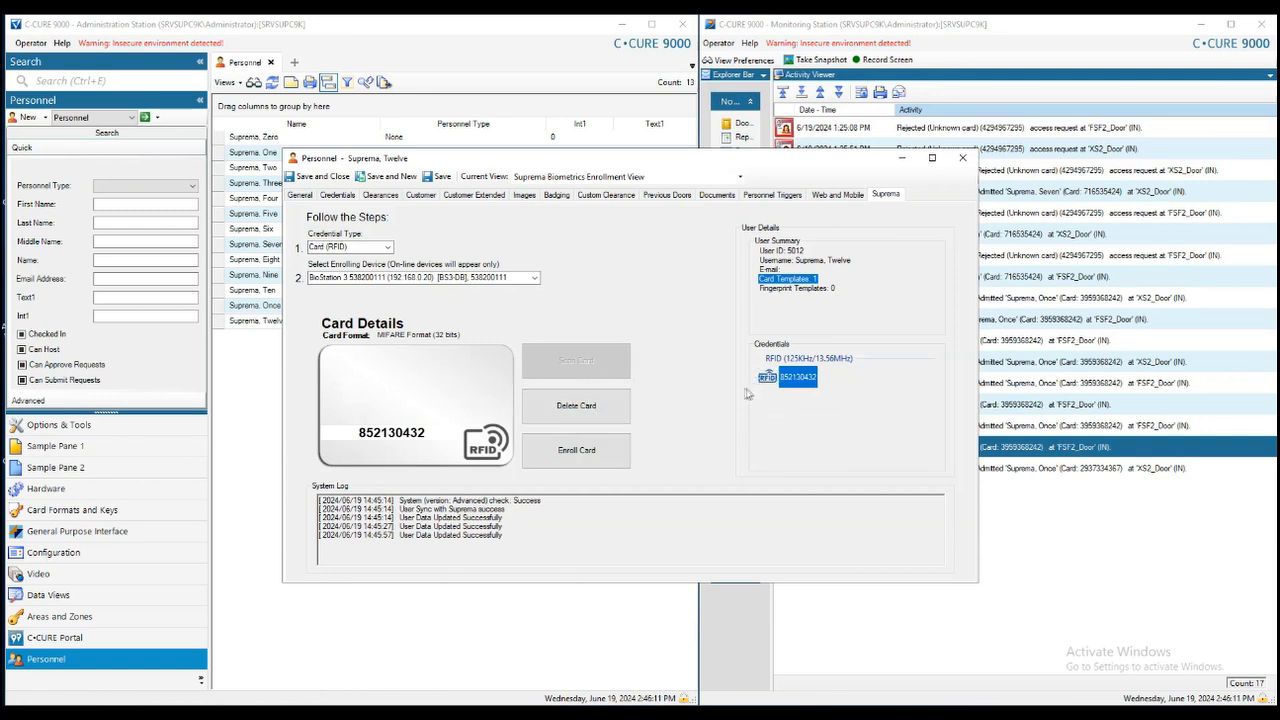
pyautogui.click(338, 195)
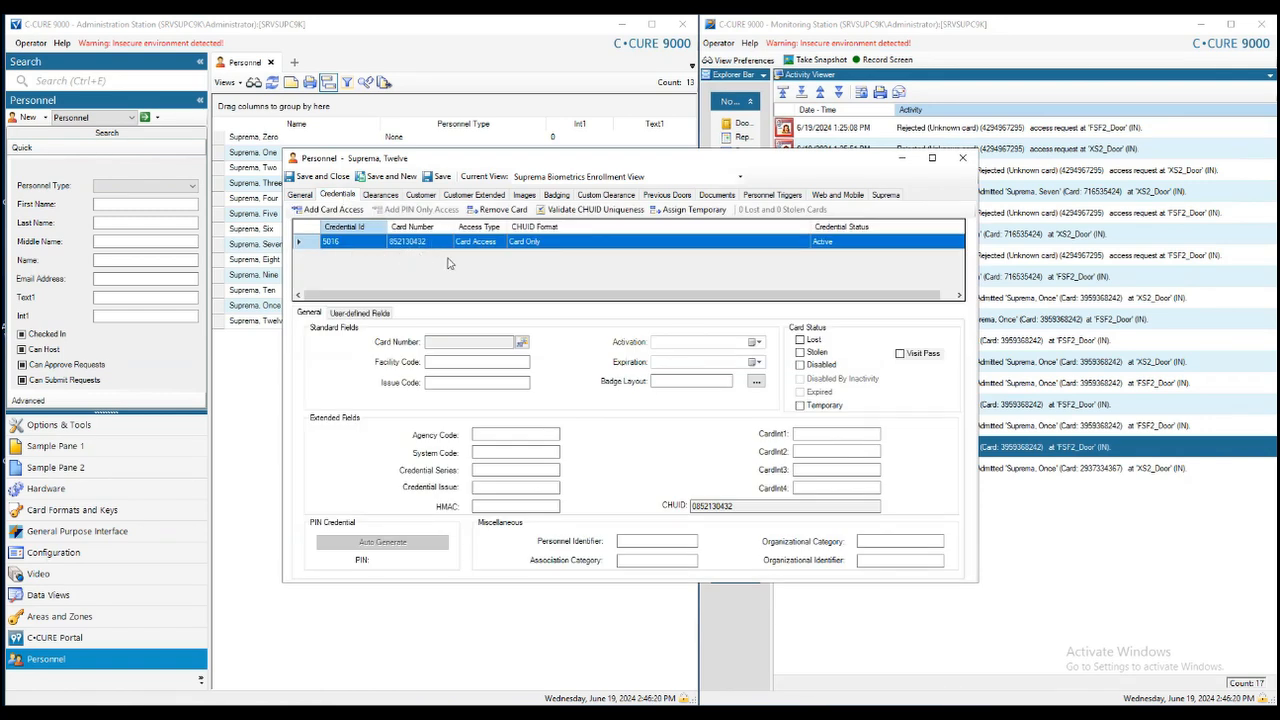
pyautogui.click(885, 195)
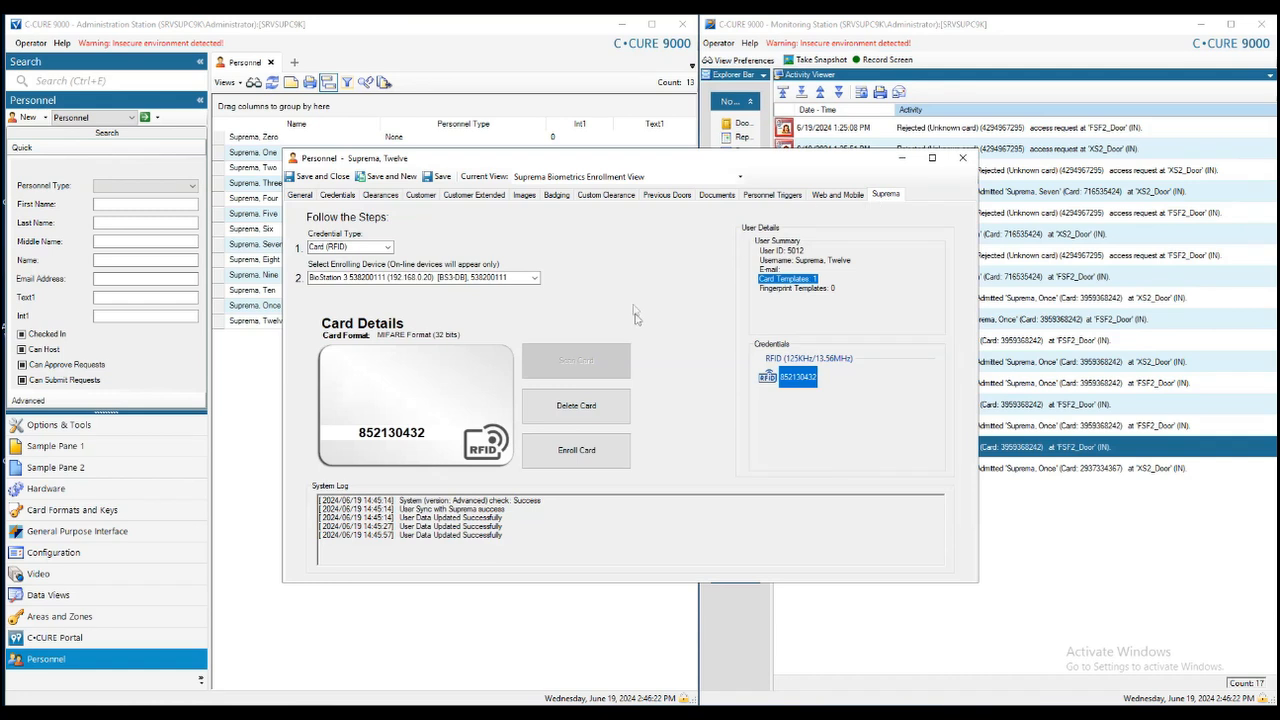
pyautogui.moveTo(731, 164); pyautogui.dragTo(520, 204)
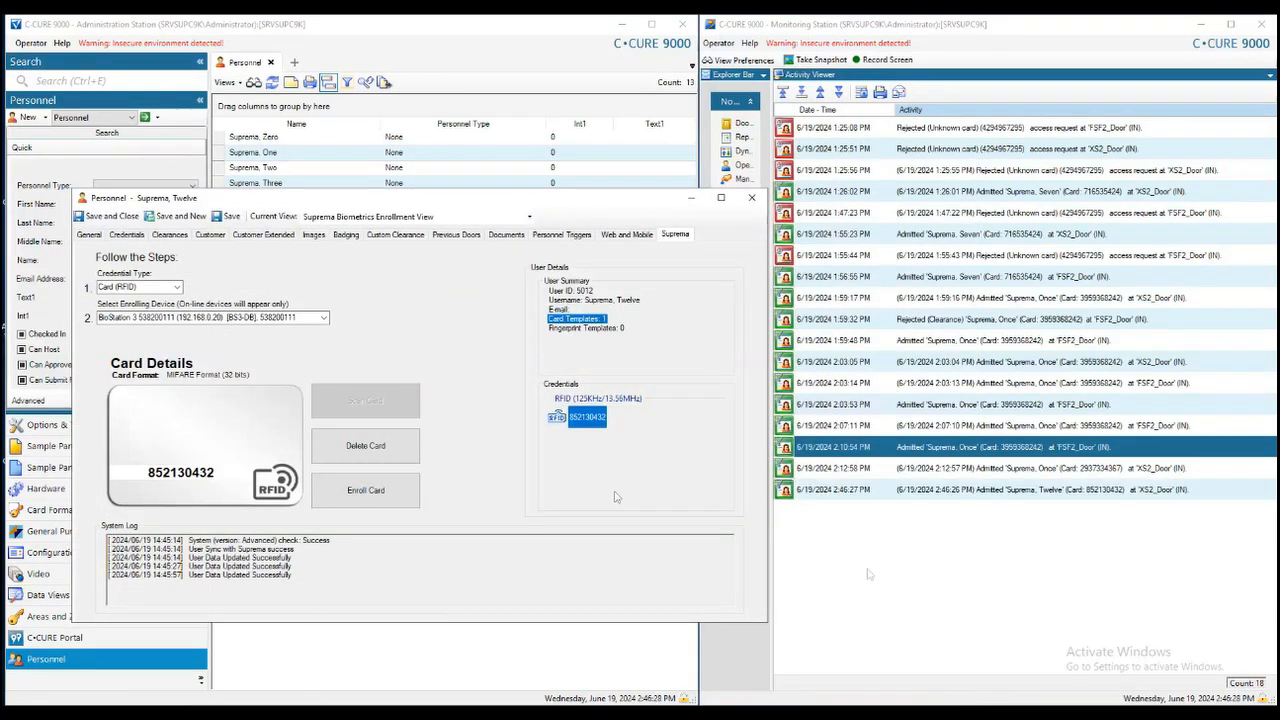
# - Add FSF2_Clearance to the record and check the activity log for admission at FSF2_Door
pyautogui.click(1030, 493)
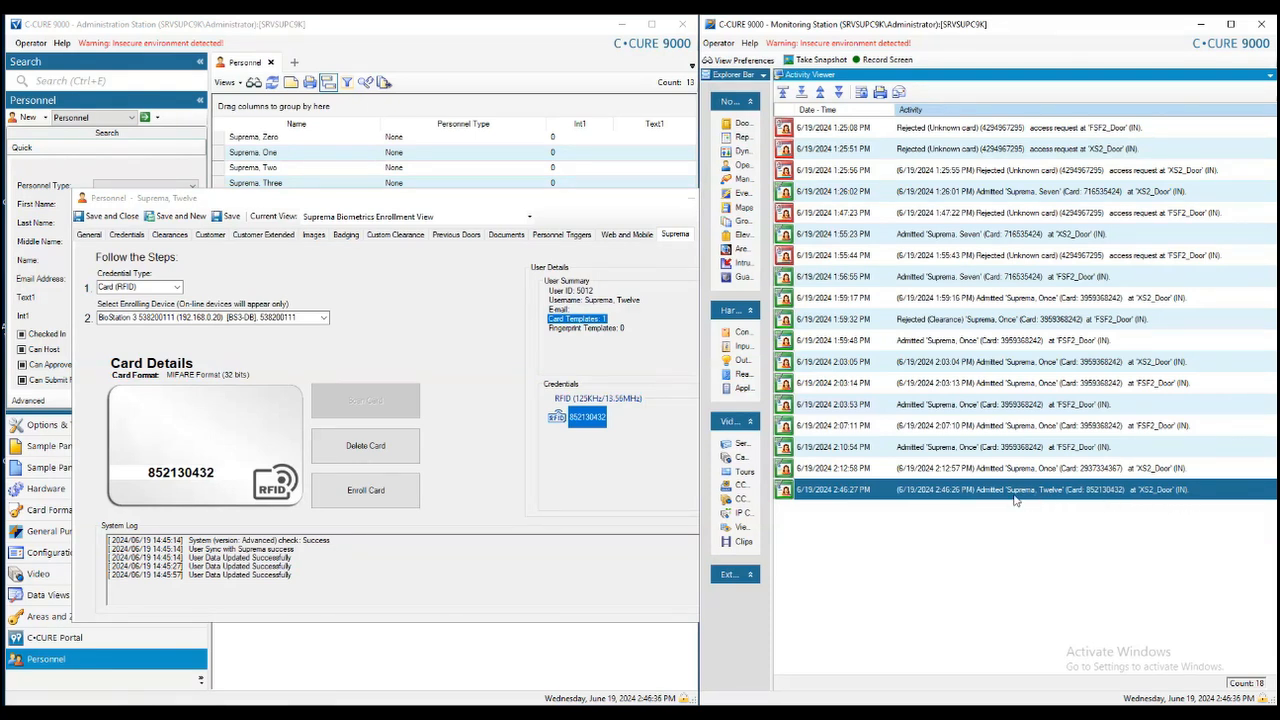
pyautogui.moveTo(566, 204); pyautogui.dragTo(580, 202)
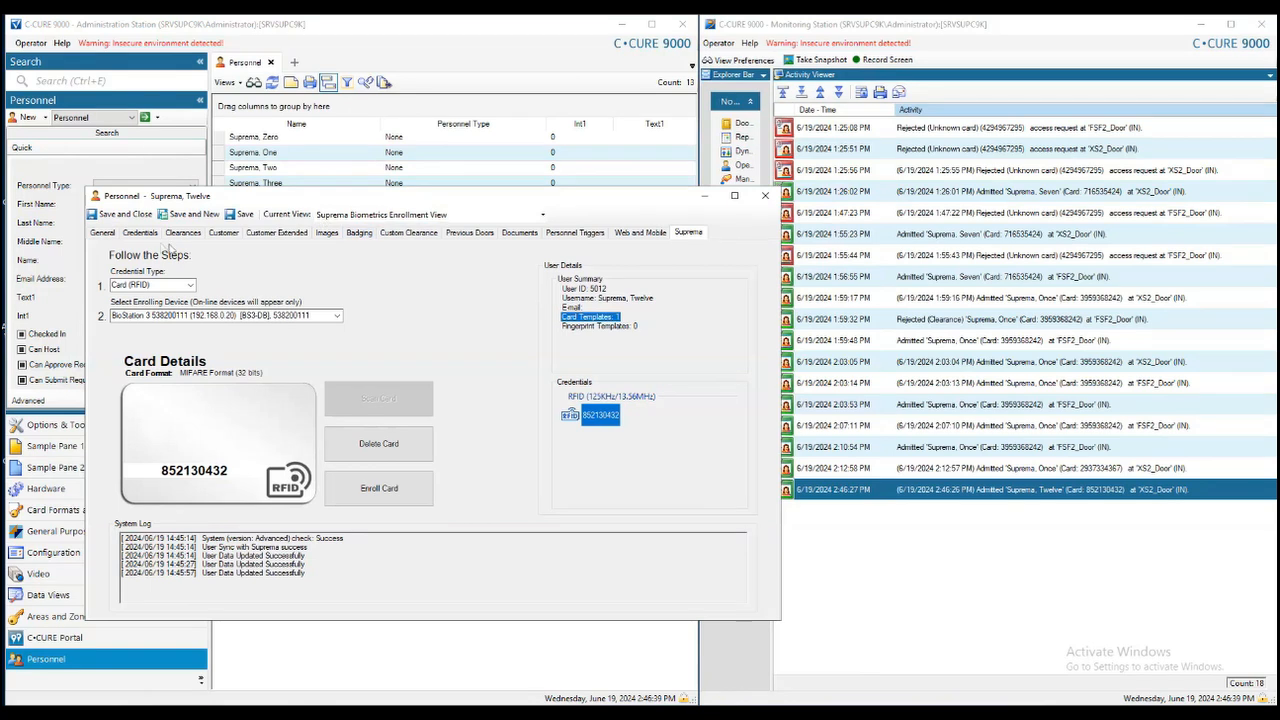
pyautogui.click(183, 232)
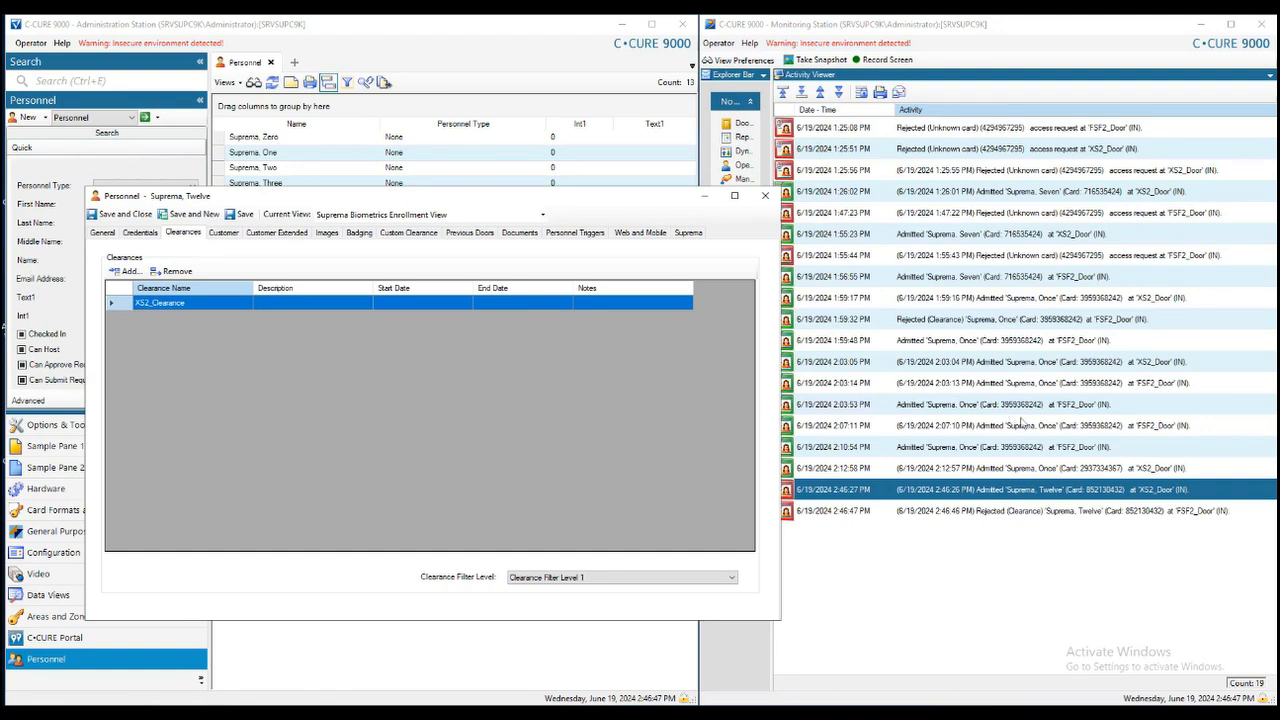
pyautogui.click(993, 517)
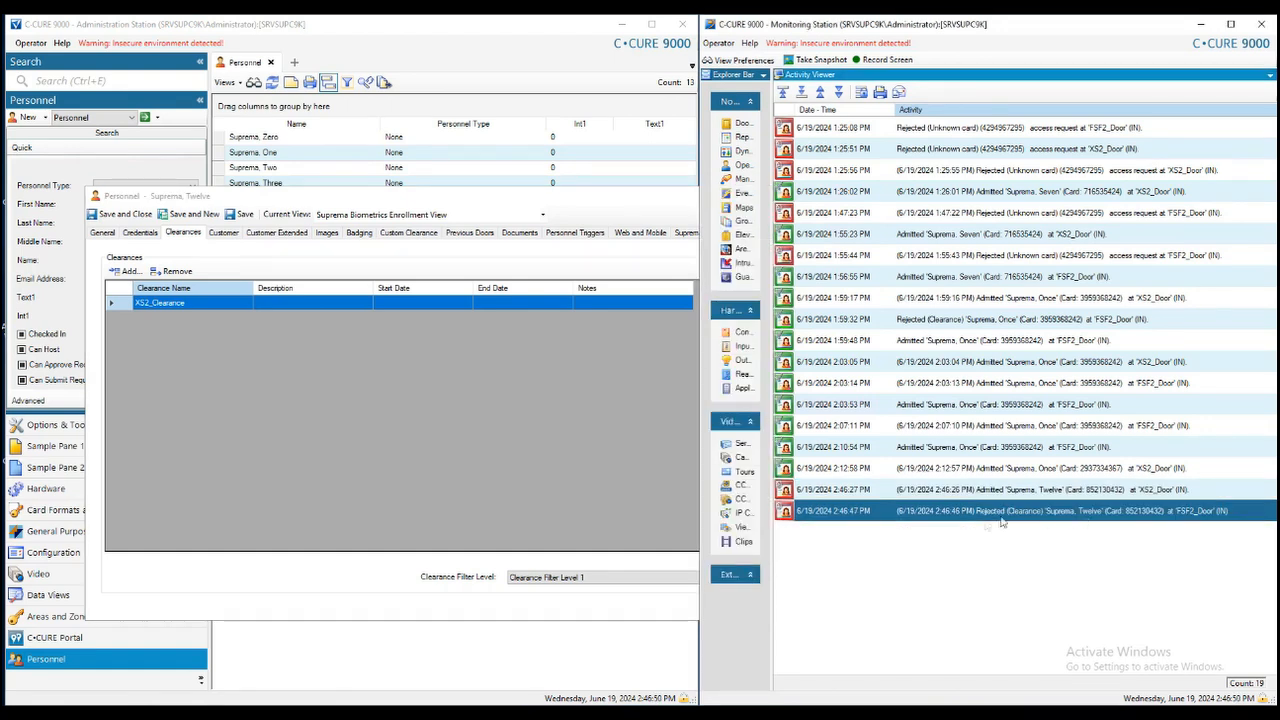
pyautogui.click(127, 271)
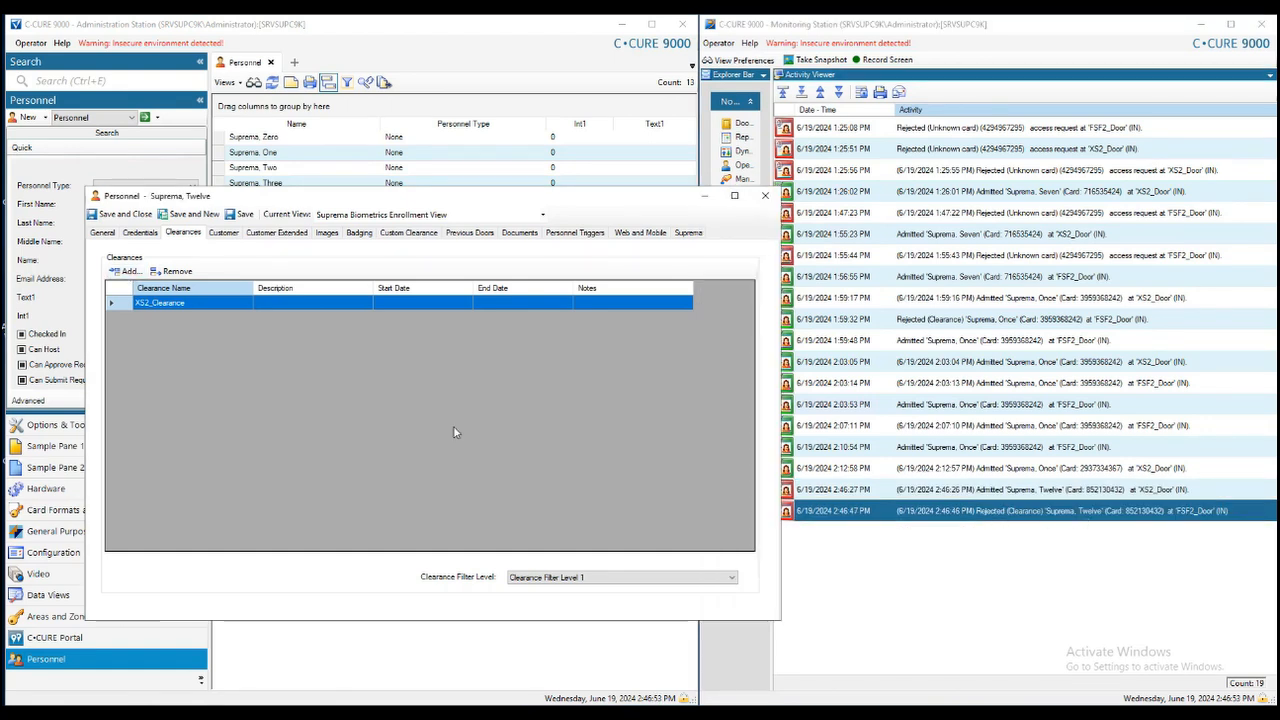
pyautogui.click(127, 271)
pyautogui.click(236, 398)
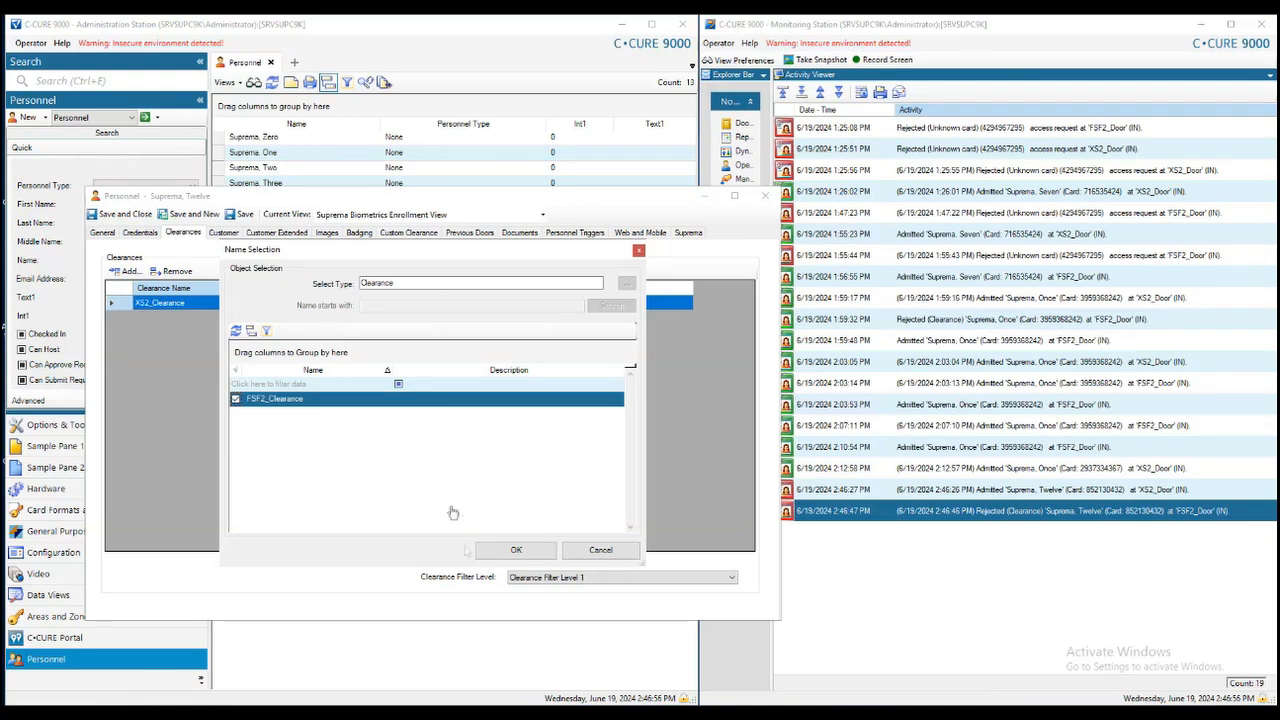
pyautogui.click(516, 549)
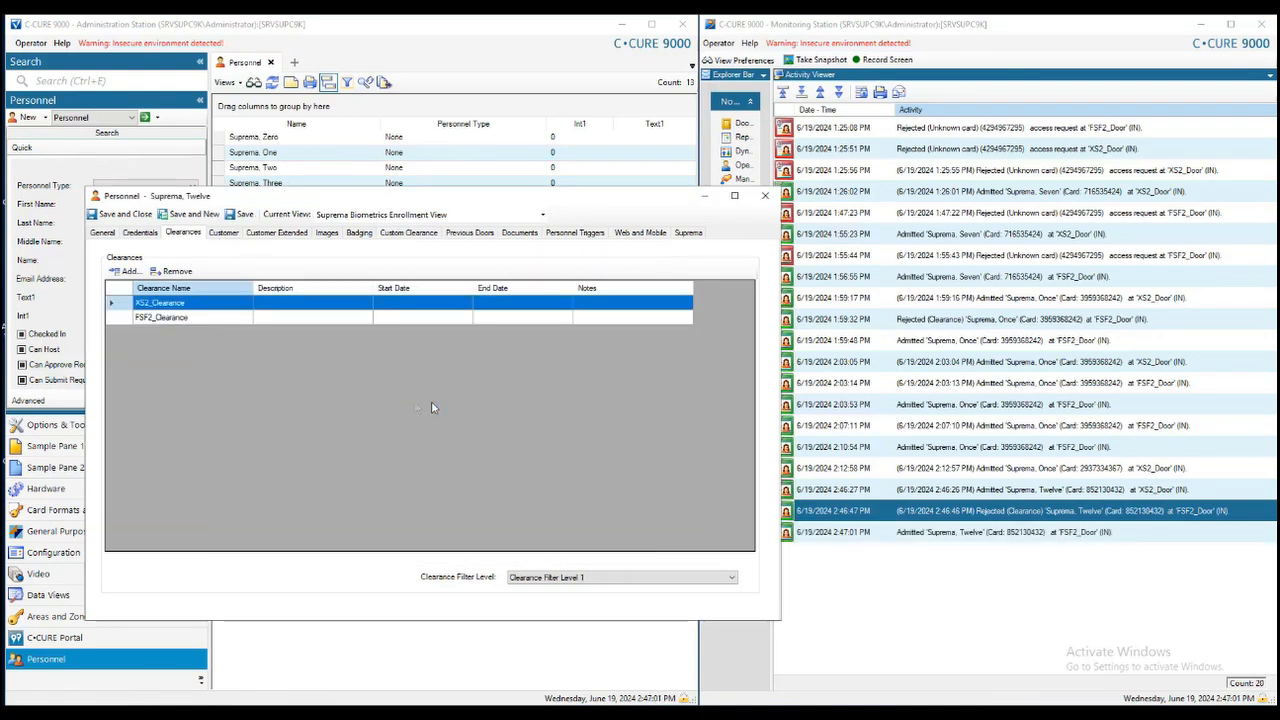
pyautogui.click(1018, 556)
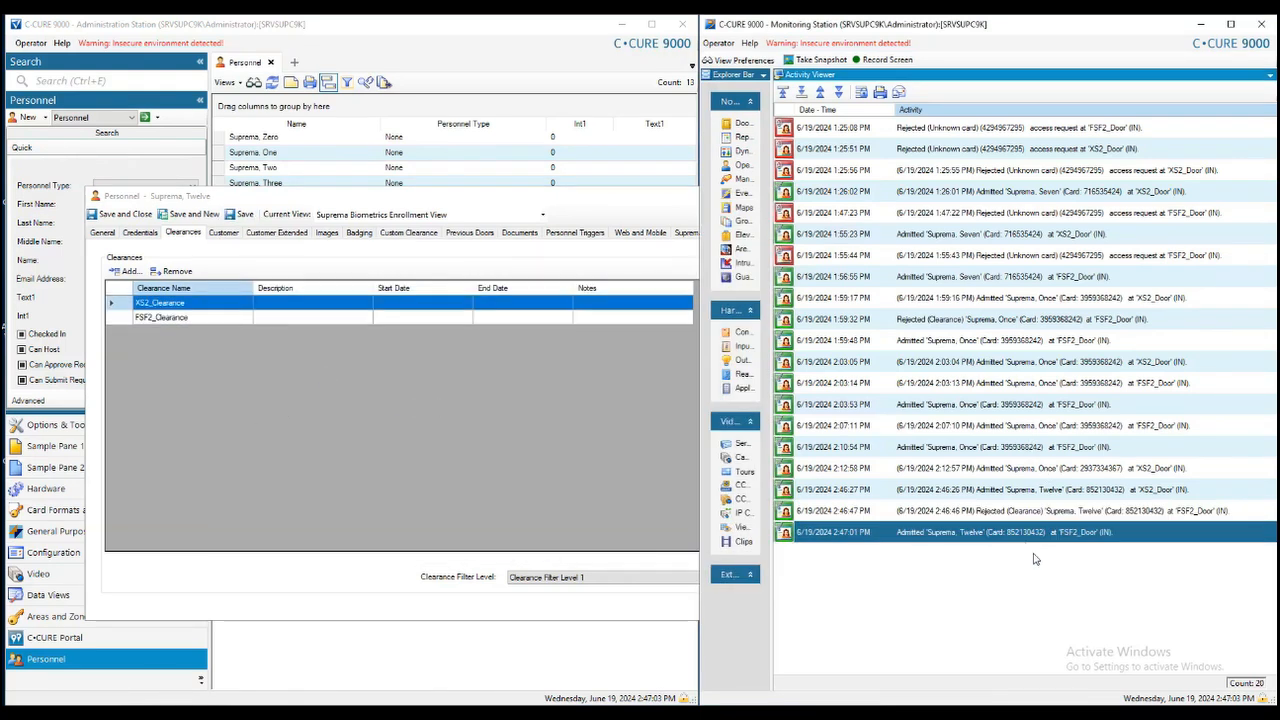
pyautogui.click(507, 407)
pyautogui.moveTo(585, 203); pyautogui.dragTo(731, 212)
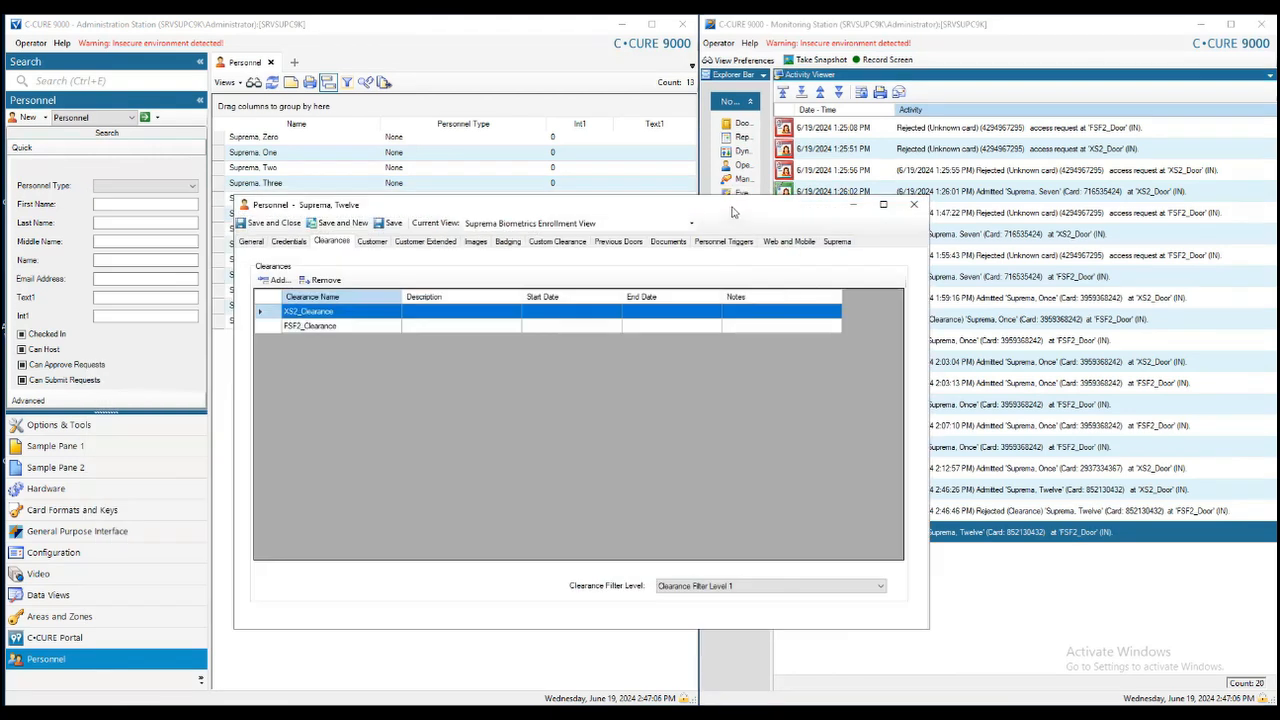
# - Scan a fingerprint on X-Station 2 and set the enrollment minimum quality to 100
pyautogui.click(837, 242)
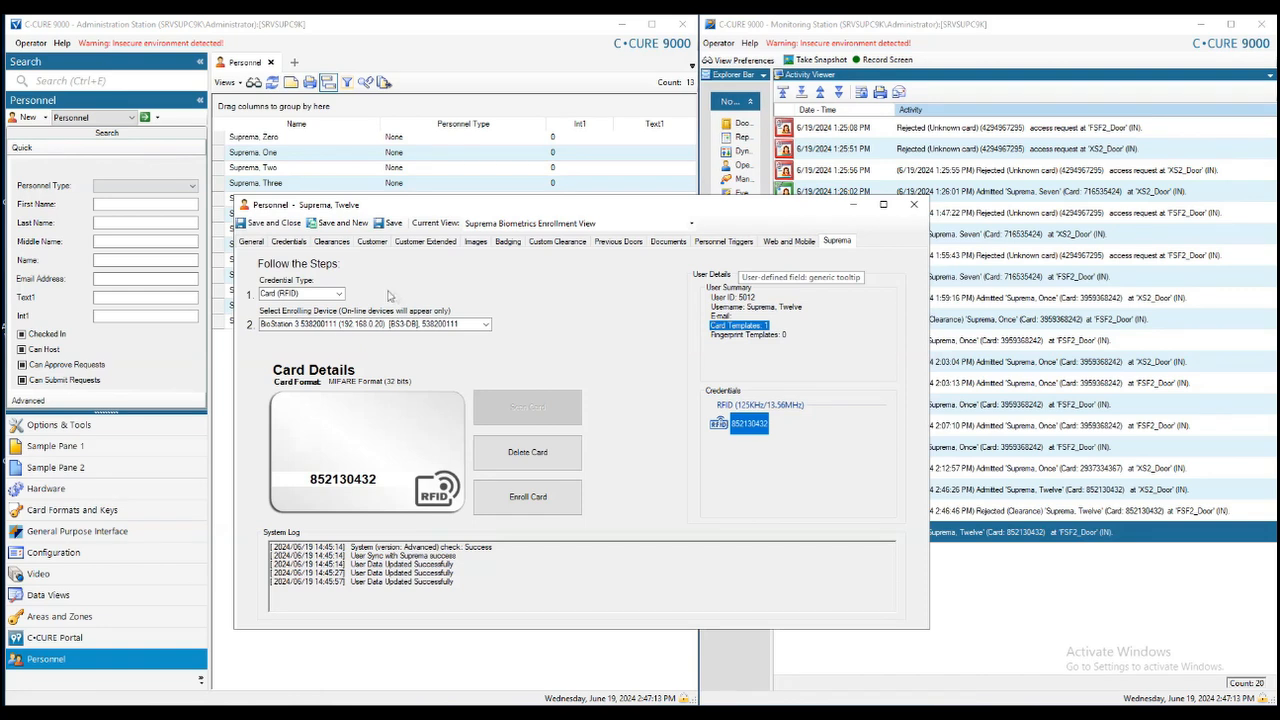
pyautogui.click(341, 294)
pyautogui.click(300, 316)
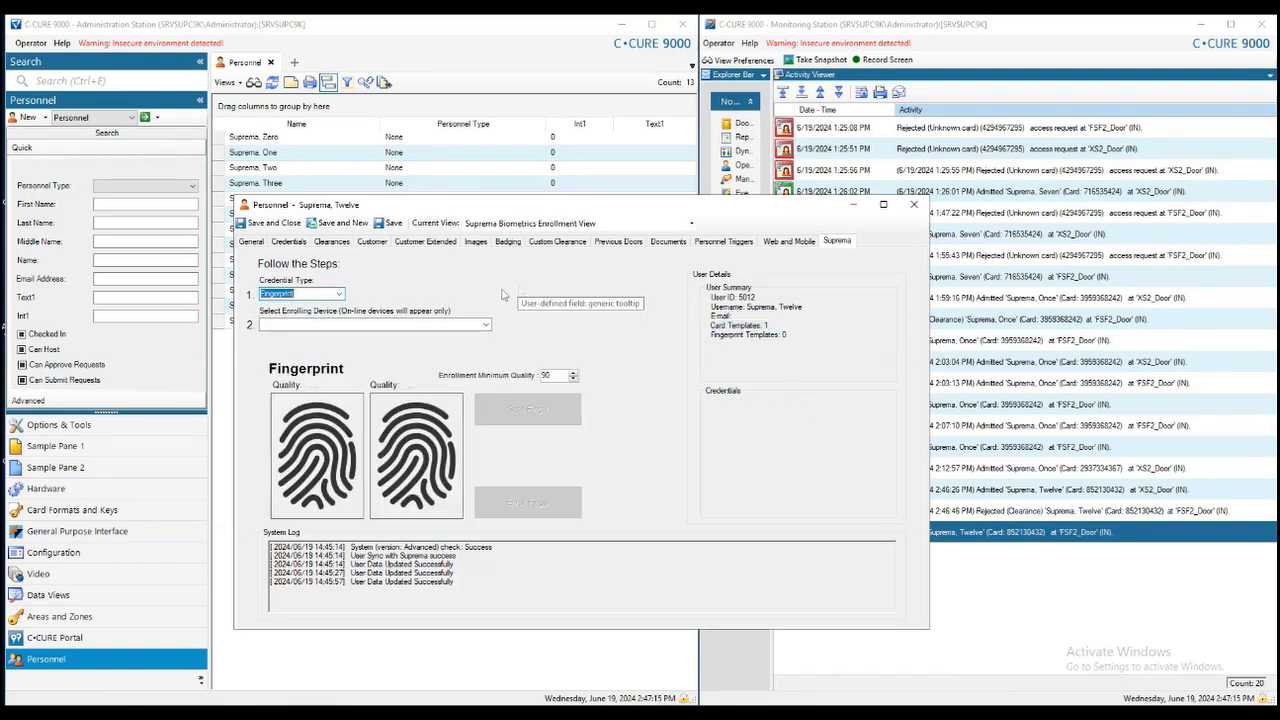
pyautogui.click(485, 325)
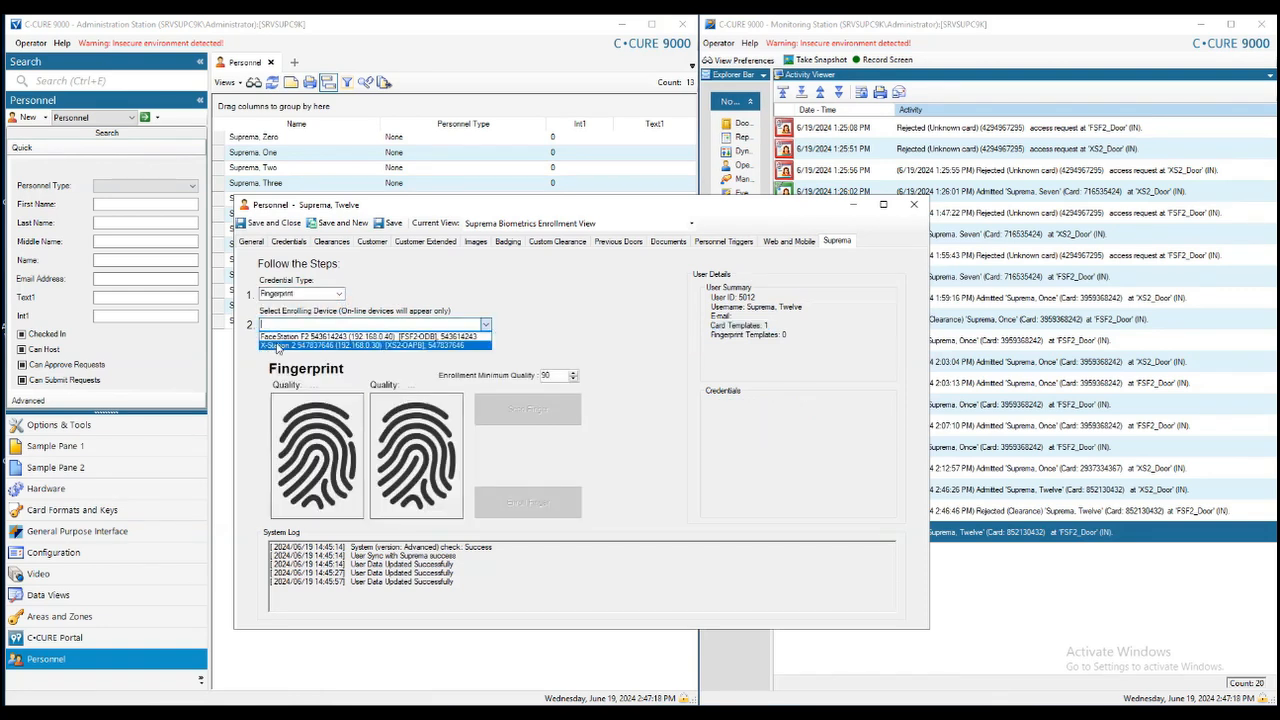
pyautogui.click(277, 347)
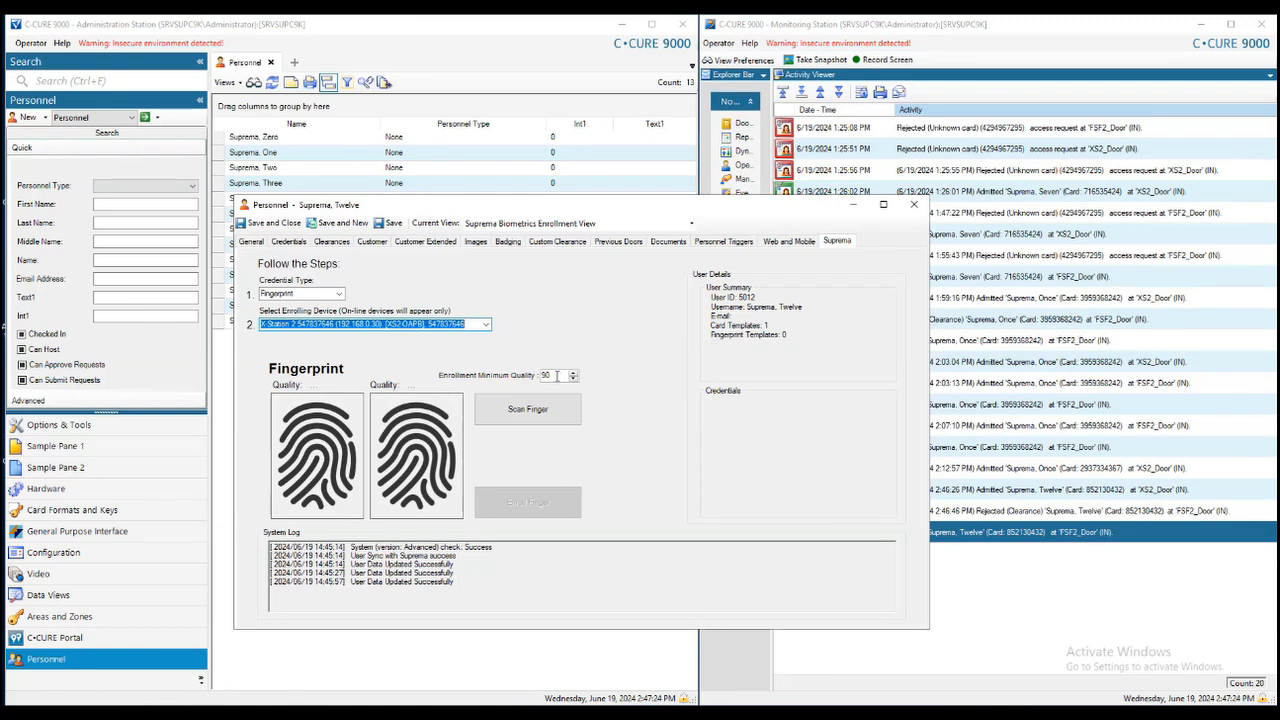
pyautogui.click(556, 422)
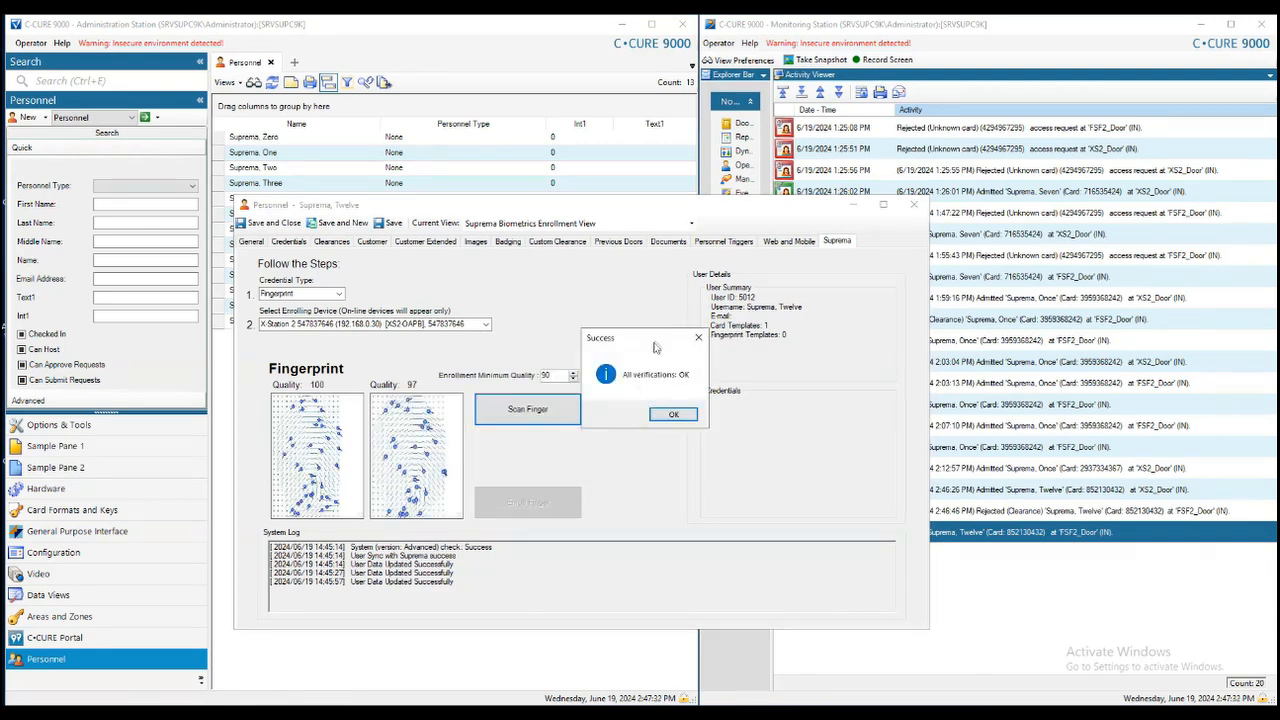
pyautogui.click(674, 415)
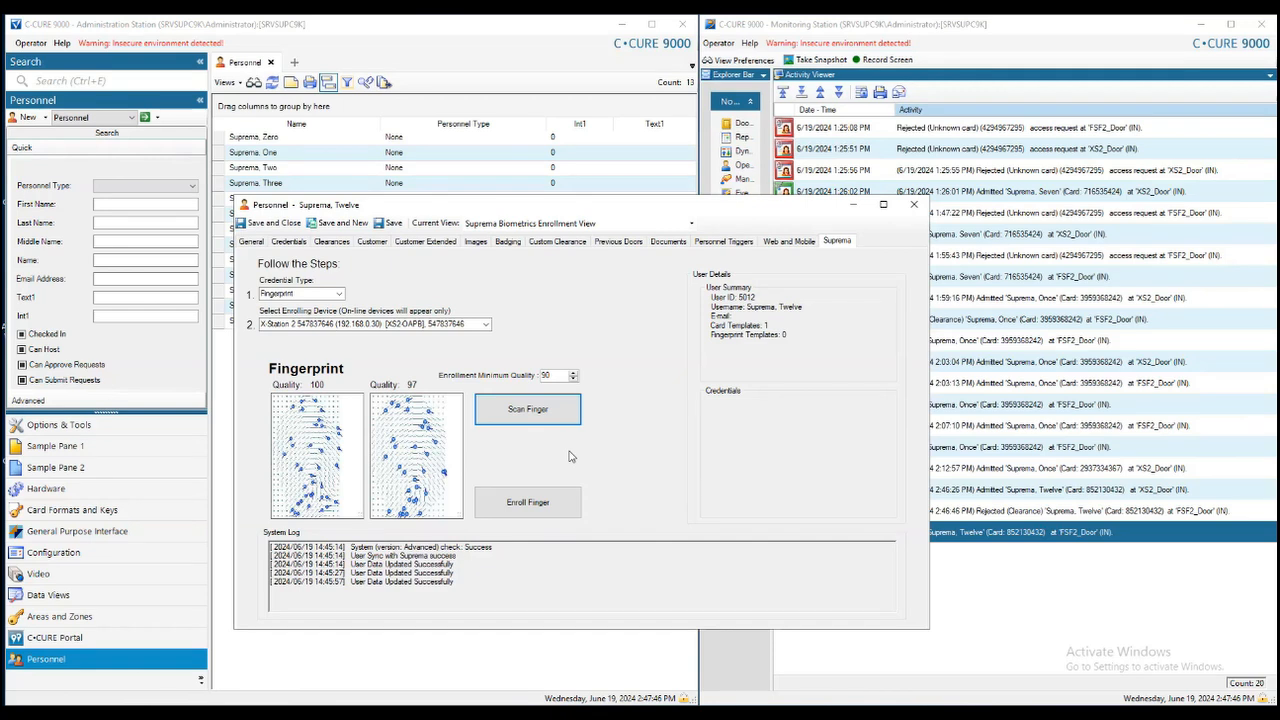
pyautogui.click(565, 375)
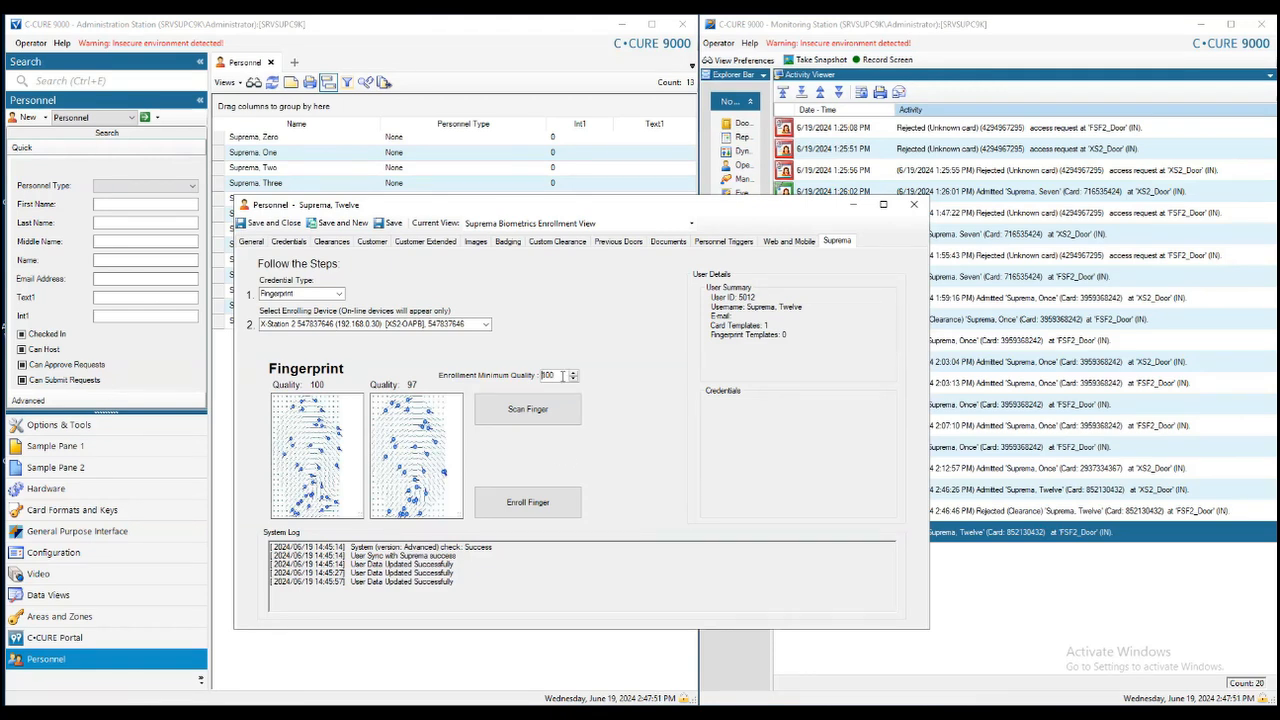
# - Dismiss the low-quality warning and reselect Fingerprint on X-Station 2, adjusting the minimum quality
pyautogui.click(545, 423)
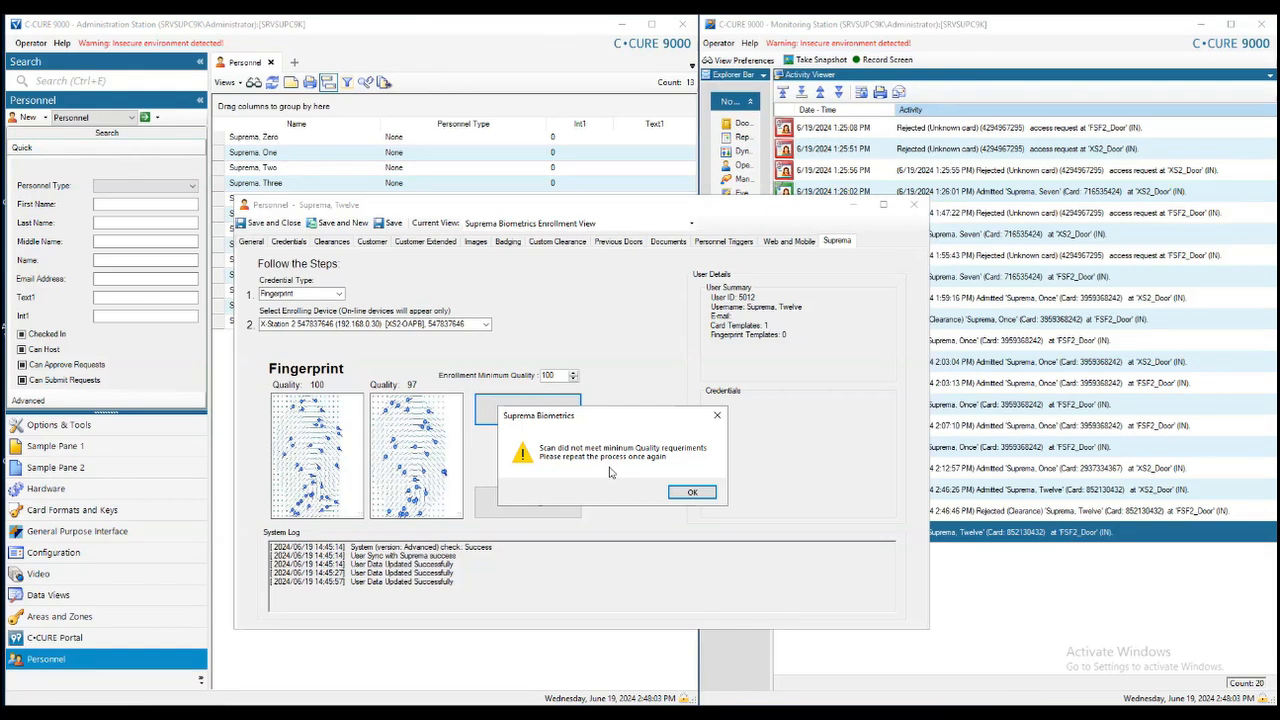
pyautogui.click(691, 492)
pyautogui.click(298, 294)
pyautogui.click(293, 315)
pyautogui.click(485, 324)
pyautogui.click(380, 336)
pyautogui.click(560, 375)
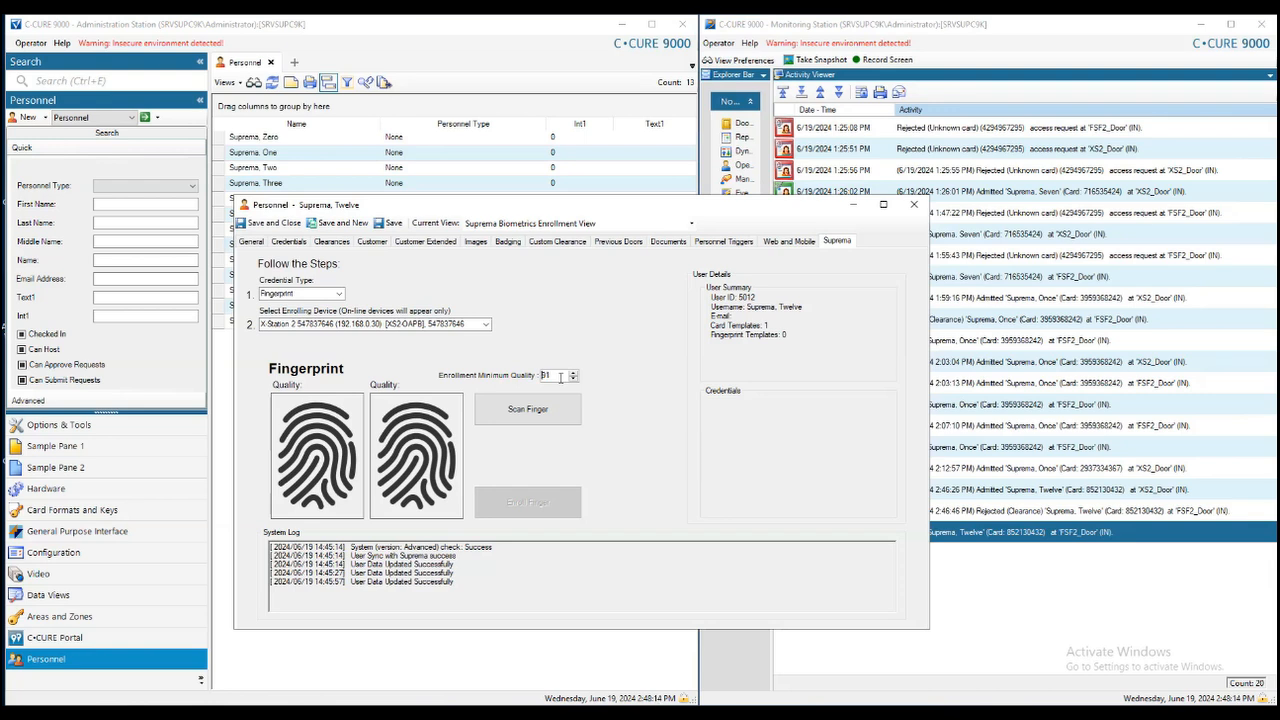
# - Rescan the finger twice and dismiss the failed fingerprint verification message
pyautogui.click(529, 429)
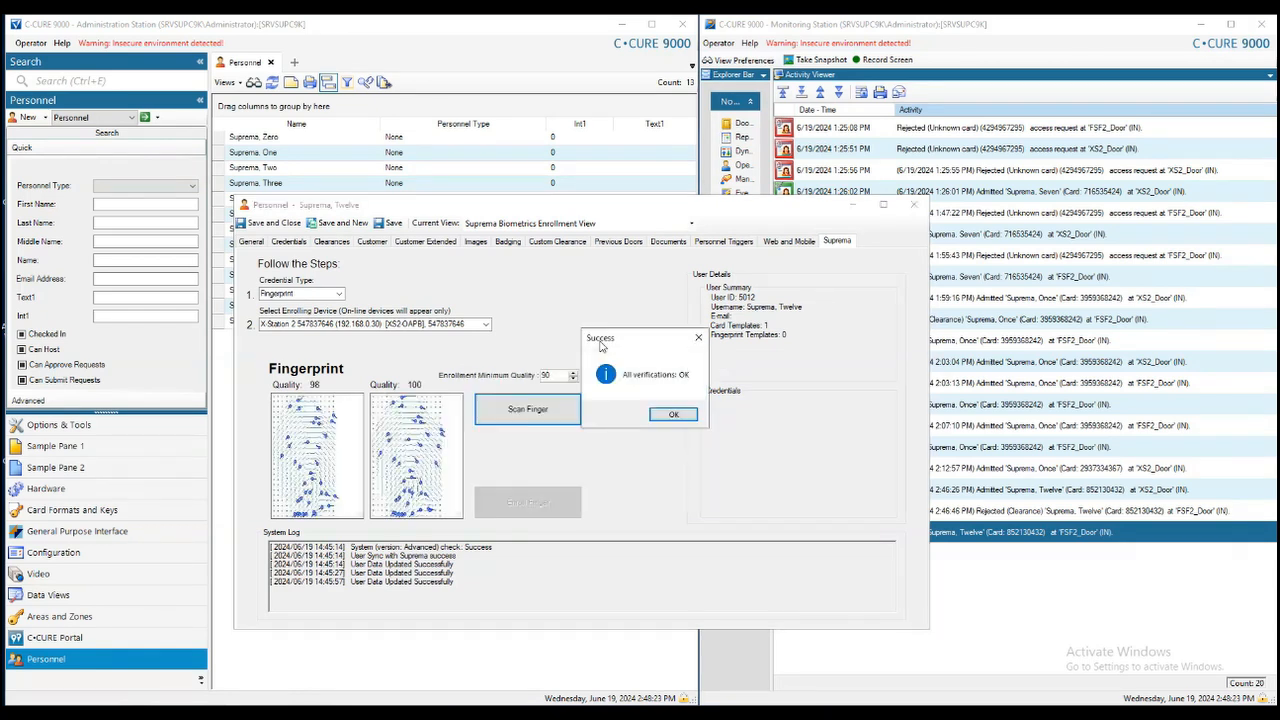
pyautogui.click(673, 414)
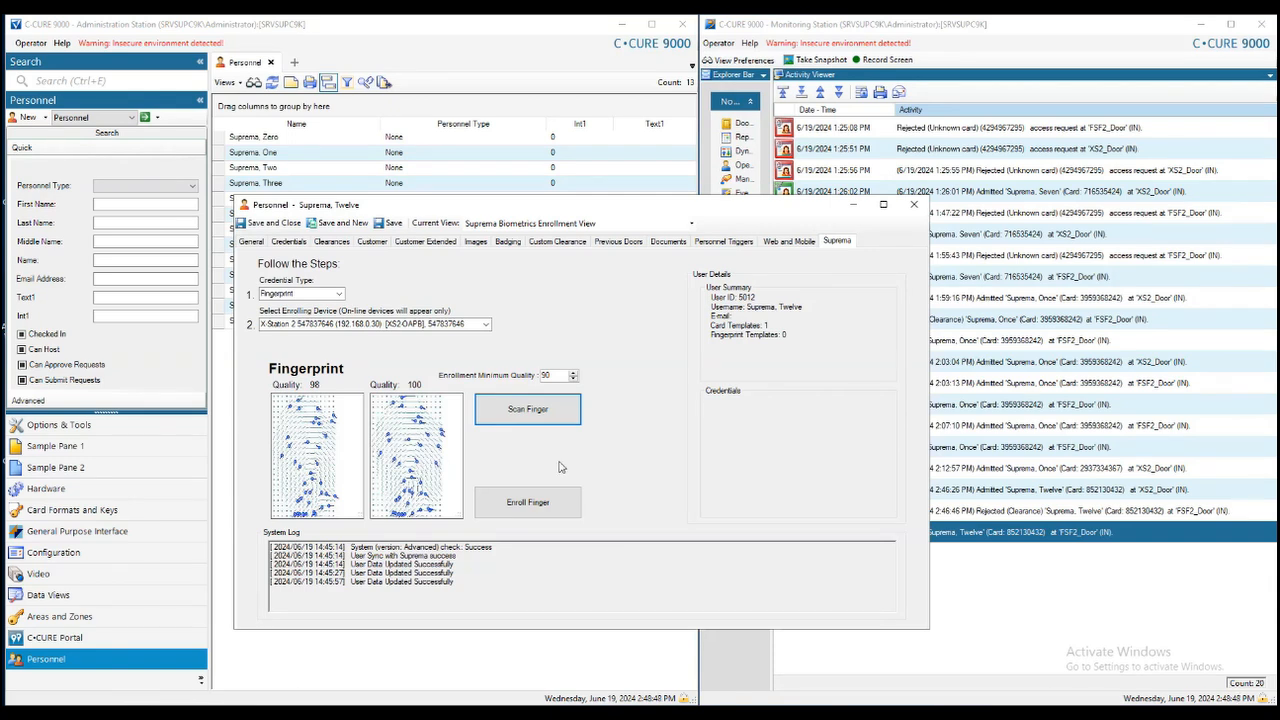
pyautogui.click(505, 418)
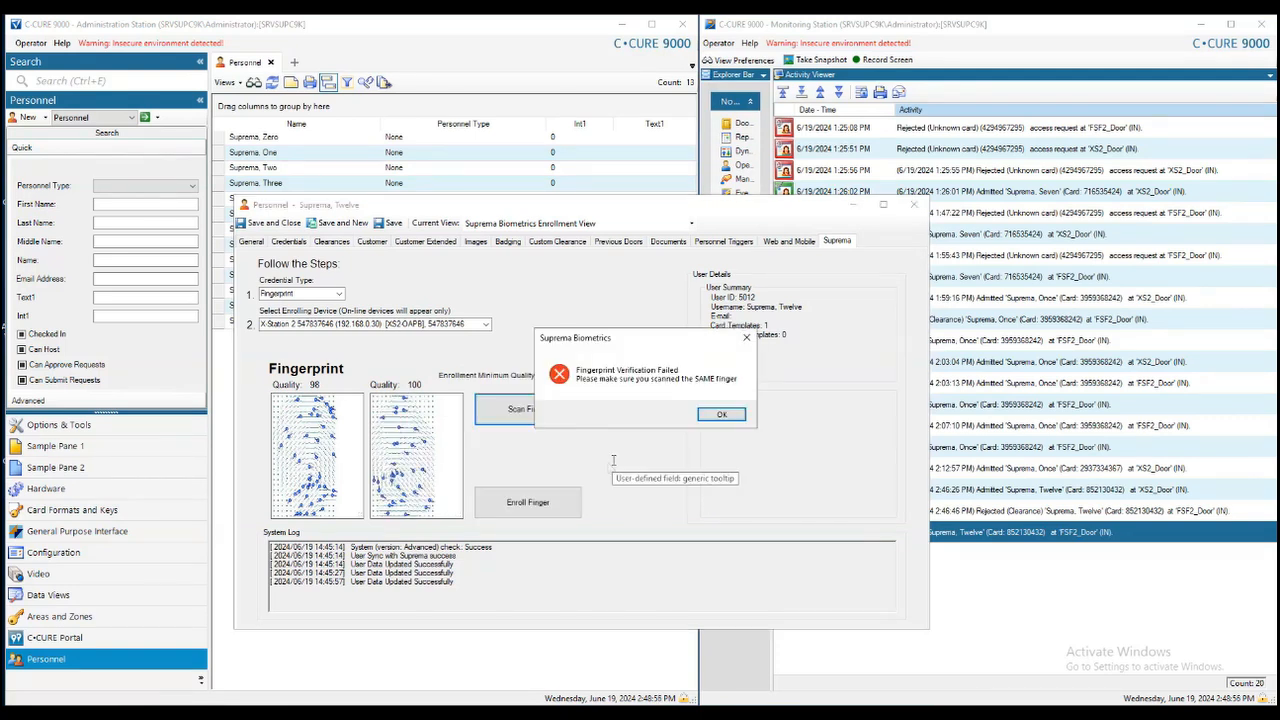
pyautogui.moveTo(655, 345); pyautogui.dragTo(619, 390)
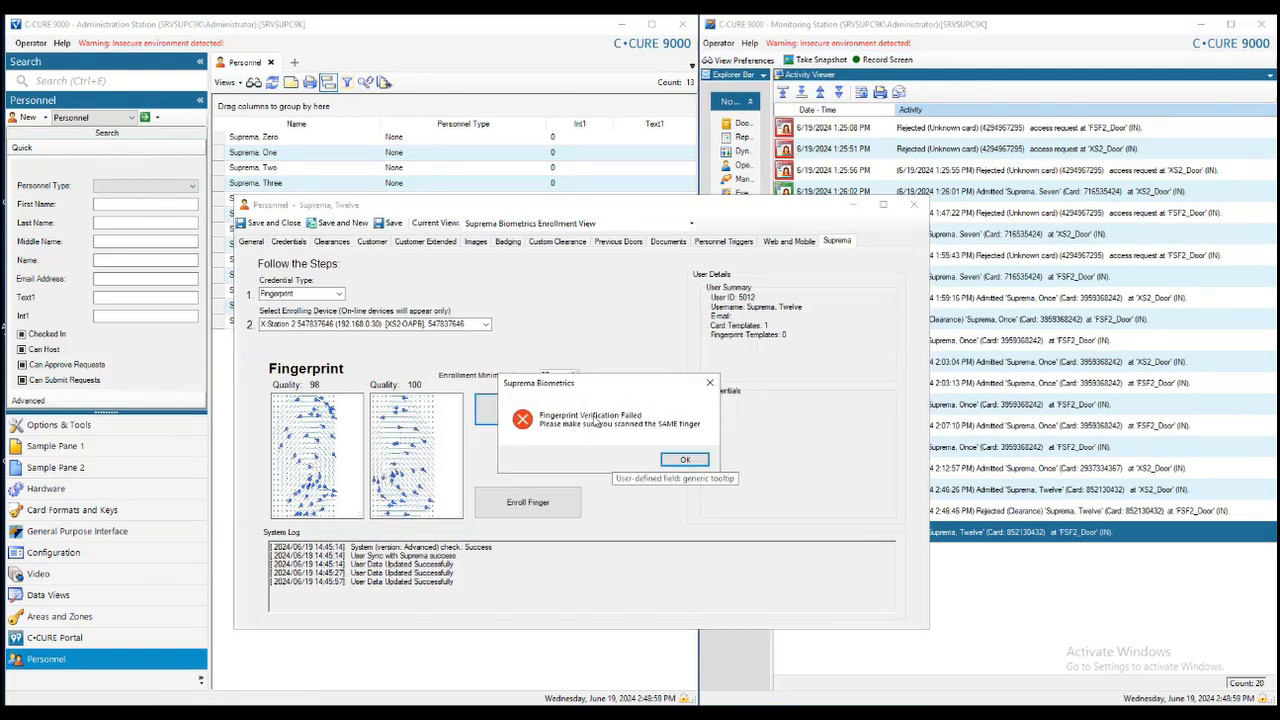
pyautogui.click(685, 461)
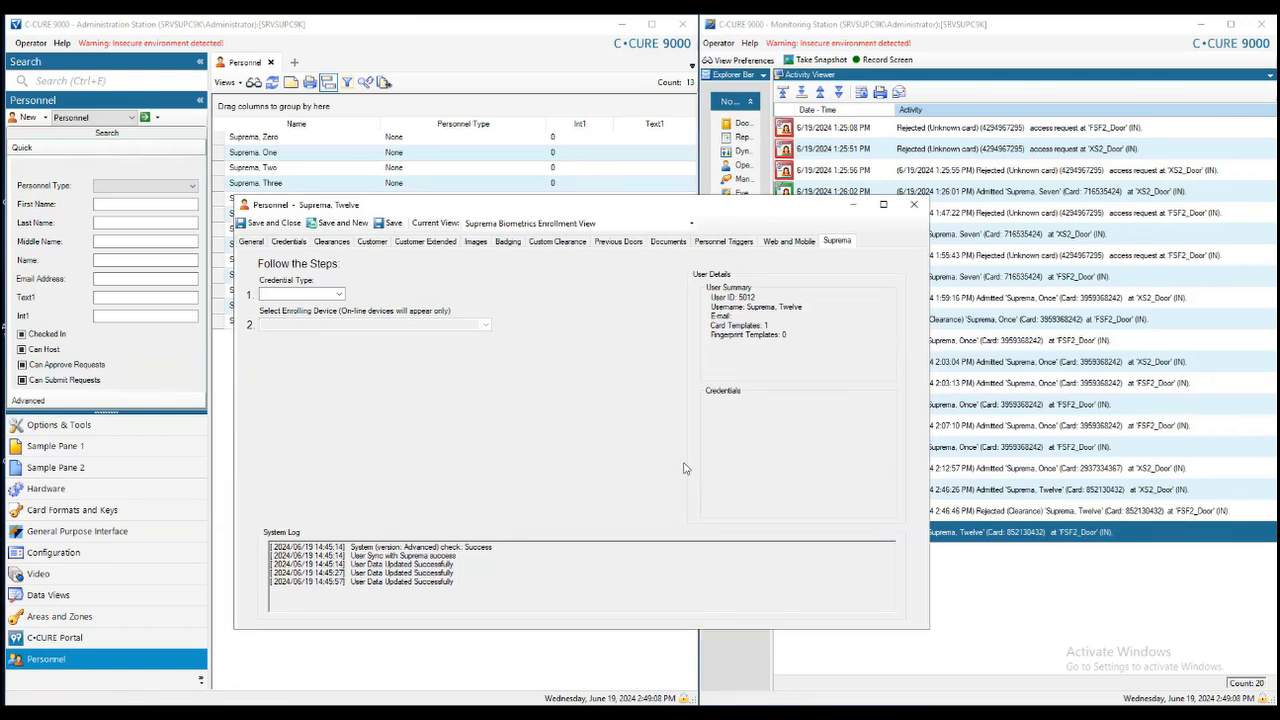
# - Scan the finger on X-Station 2 with Fingerprint selected, dismissing the already-enrolled message
pyautogui.click(338, 294)
pyautogui.click(313, 316)
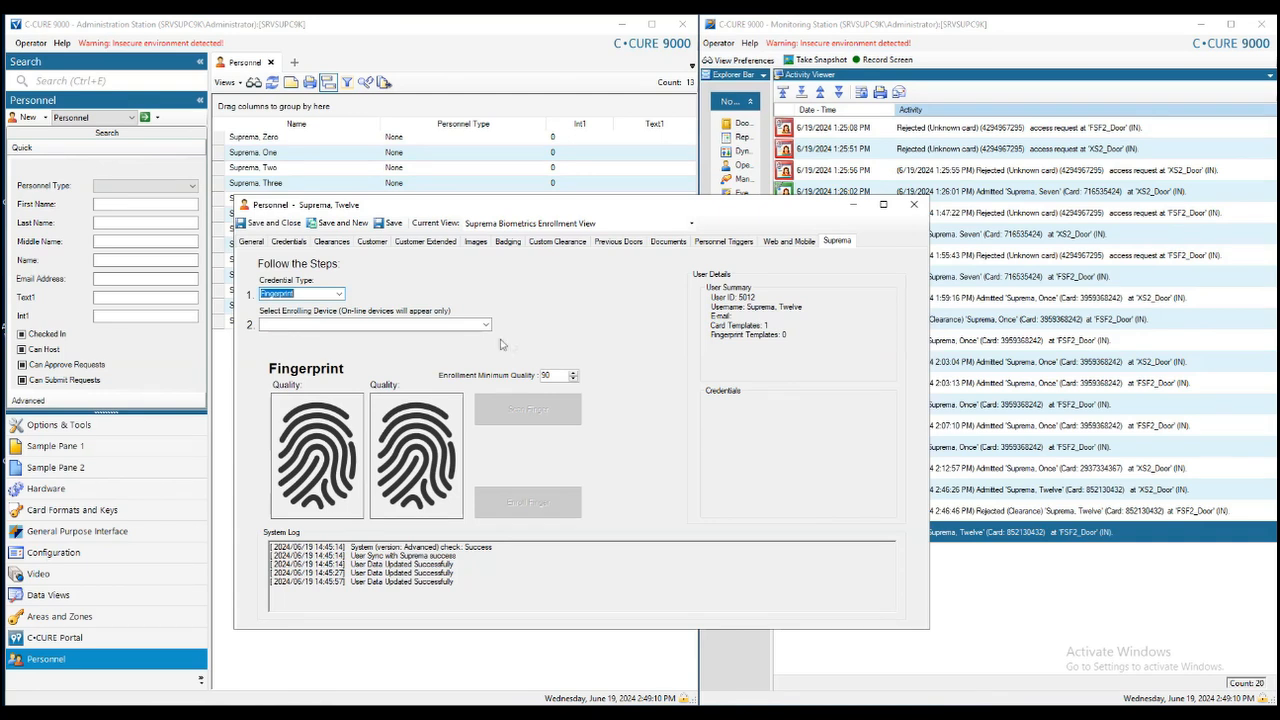
pyautogui.click(485, 324)
pyautogui.click(370, 347)
pyautogui.click(338, 294)
pyautogui.click(313, 316)
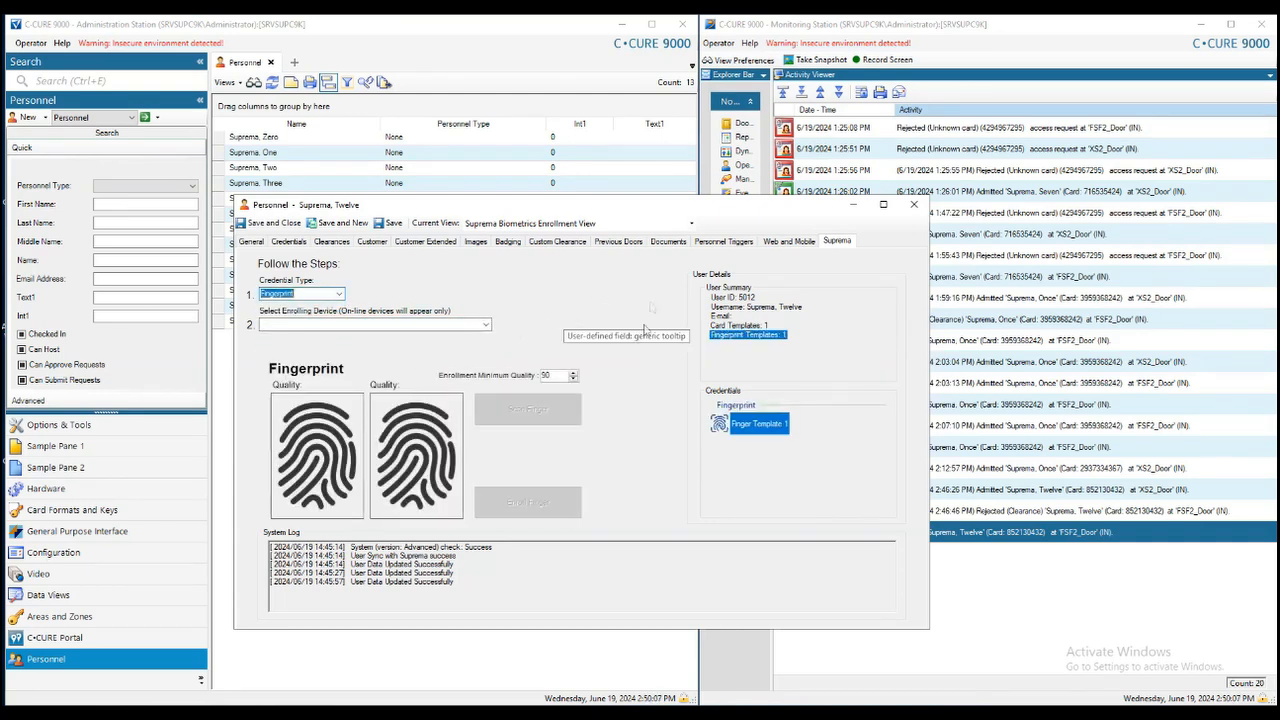
pyautogui.click(488, 325)
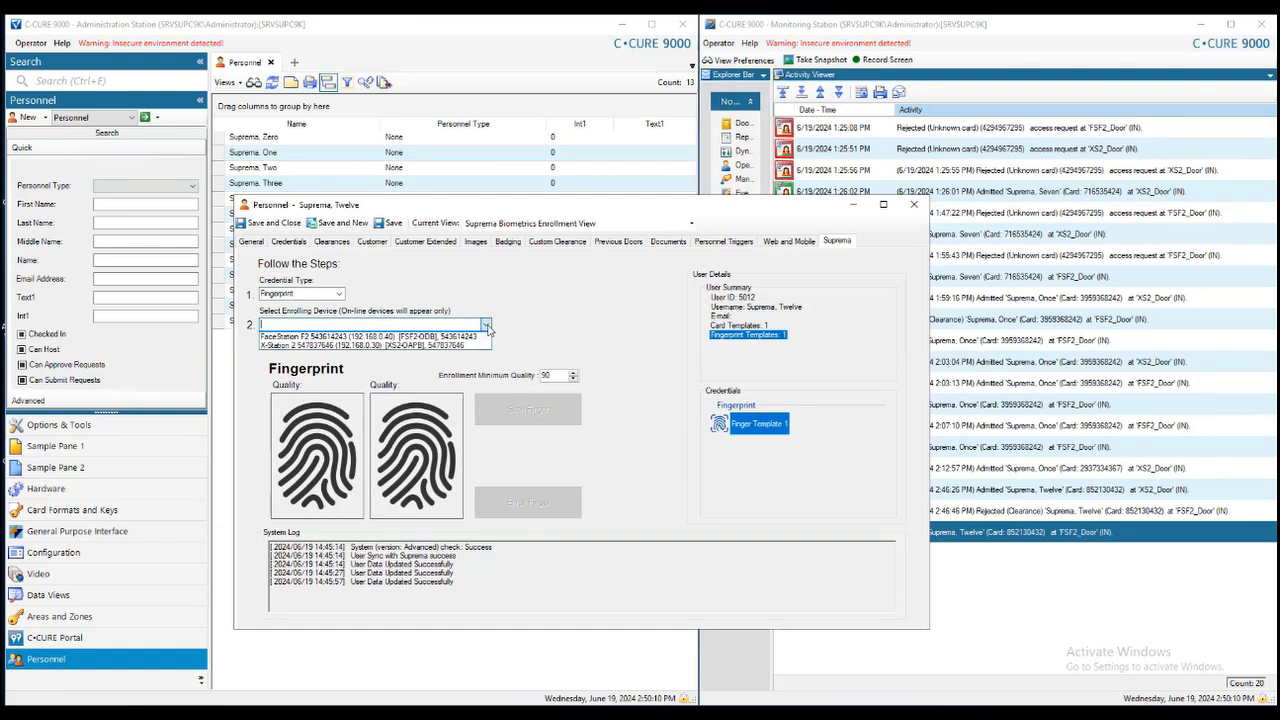
pyautogui.click(436, 341)
pyautogui.click(545, 425)
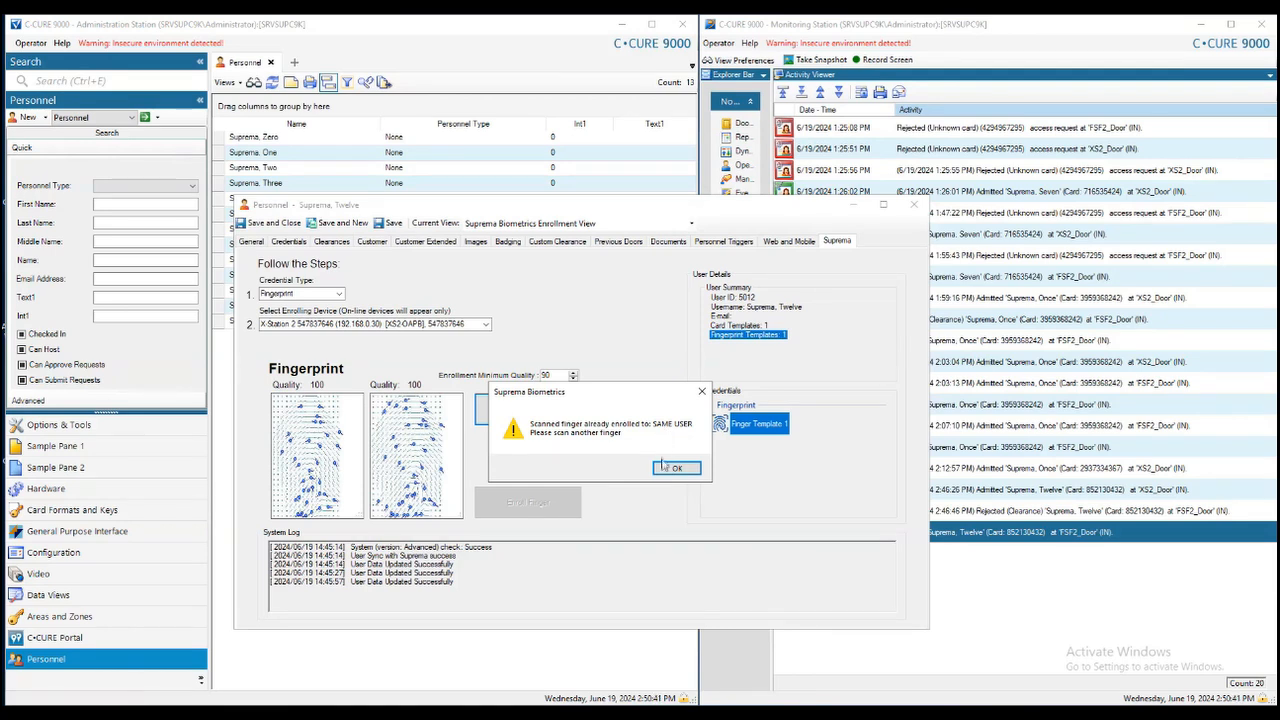
pyautogui.click(672, 469)
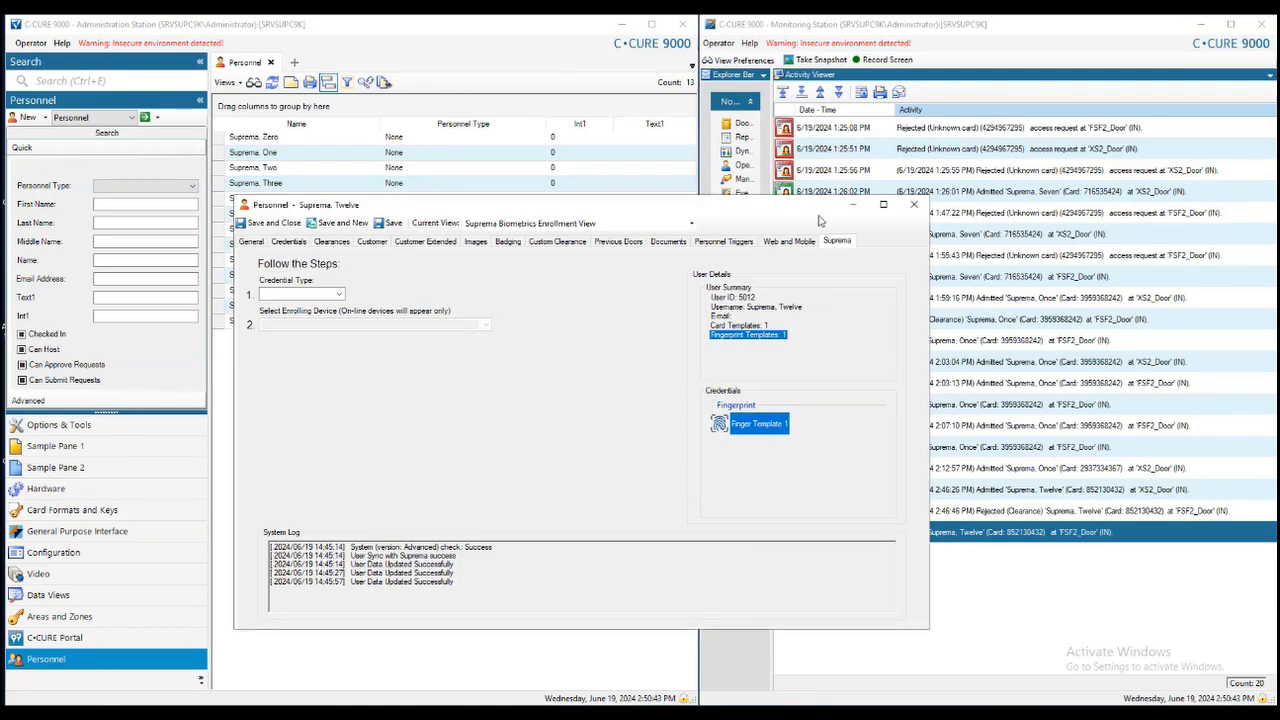
pyautogui.moveTo(740, 206); pyautogui.dragTo(590, 210)
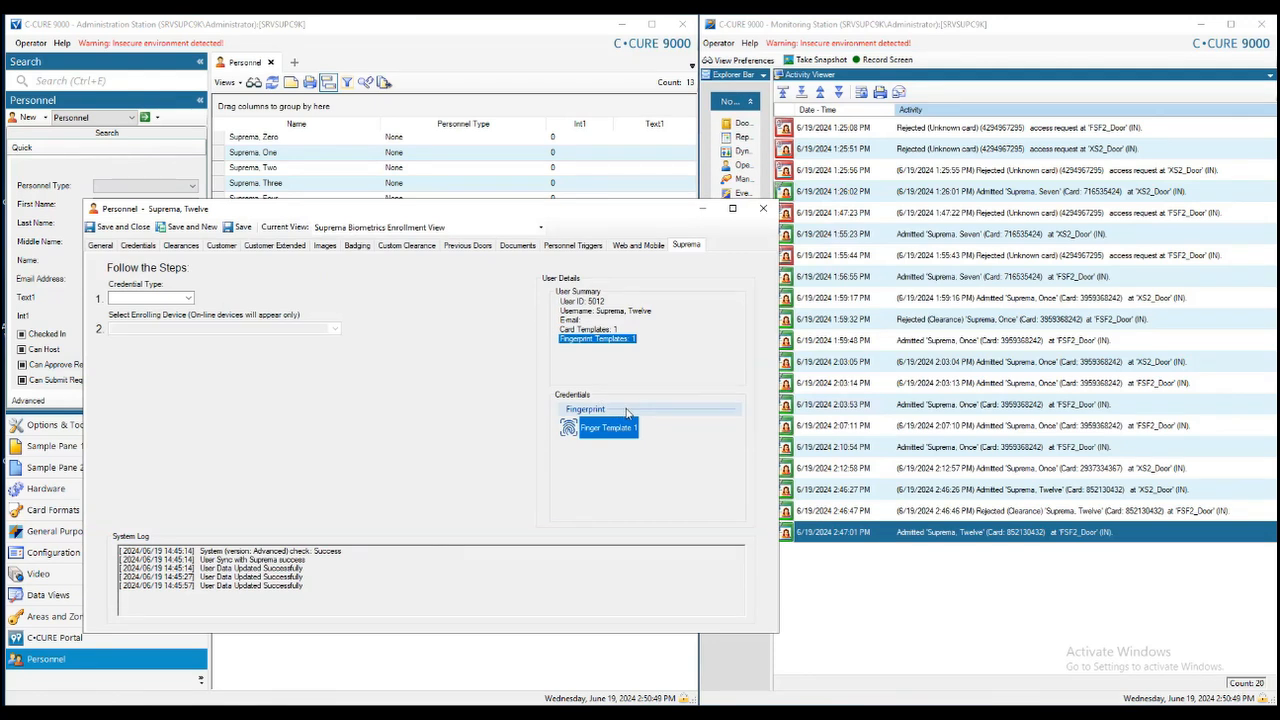
# - Set Suprema, Twelve's credential type to Facial with FaceStation F2 as the enrolling device
pyautogui.click(1004, 556)
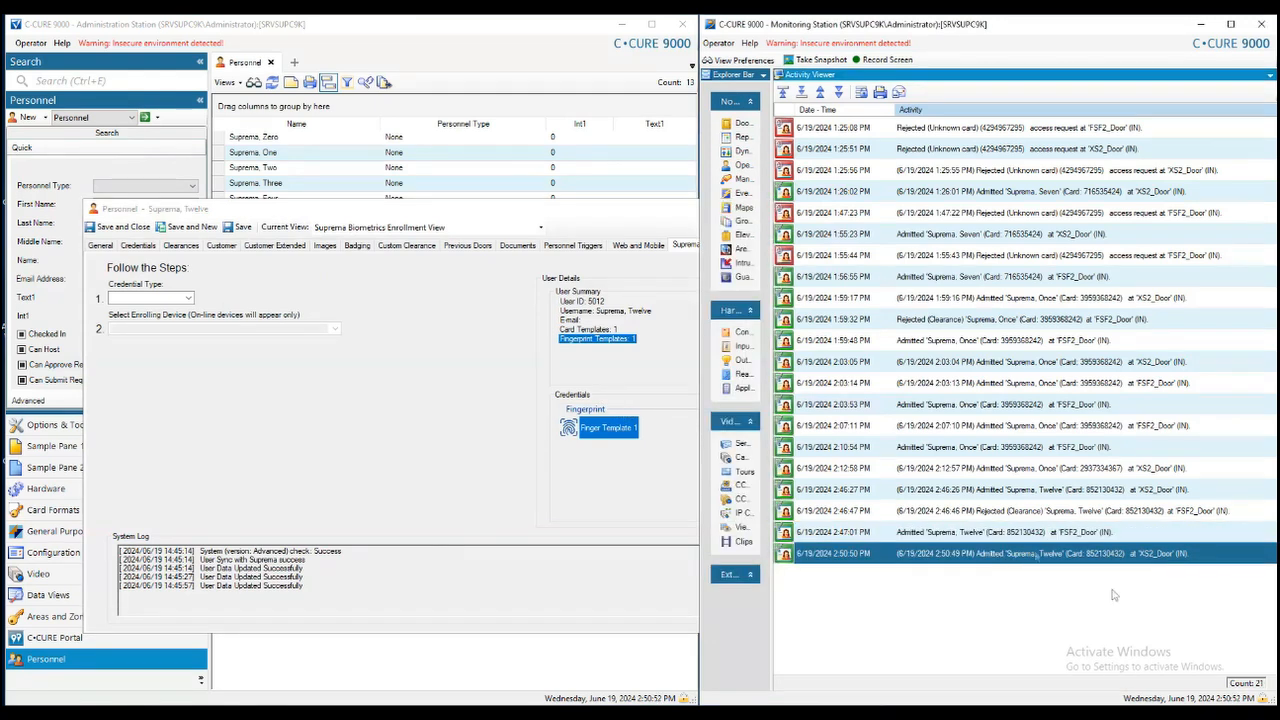
pyautogui.moveTo(592, 212); pyautogui.dragTo(710, 214)
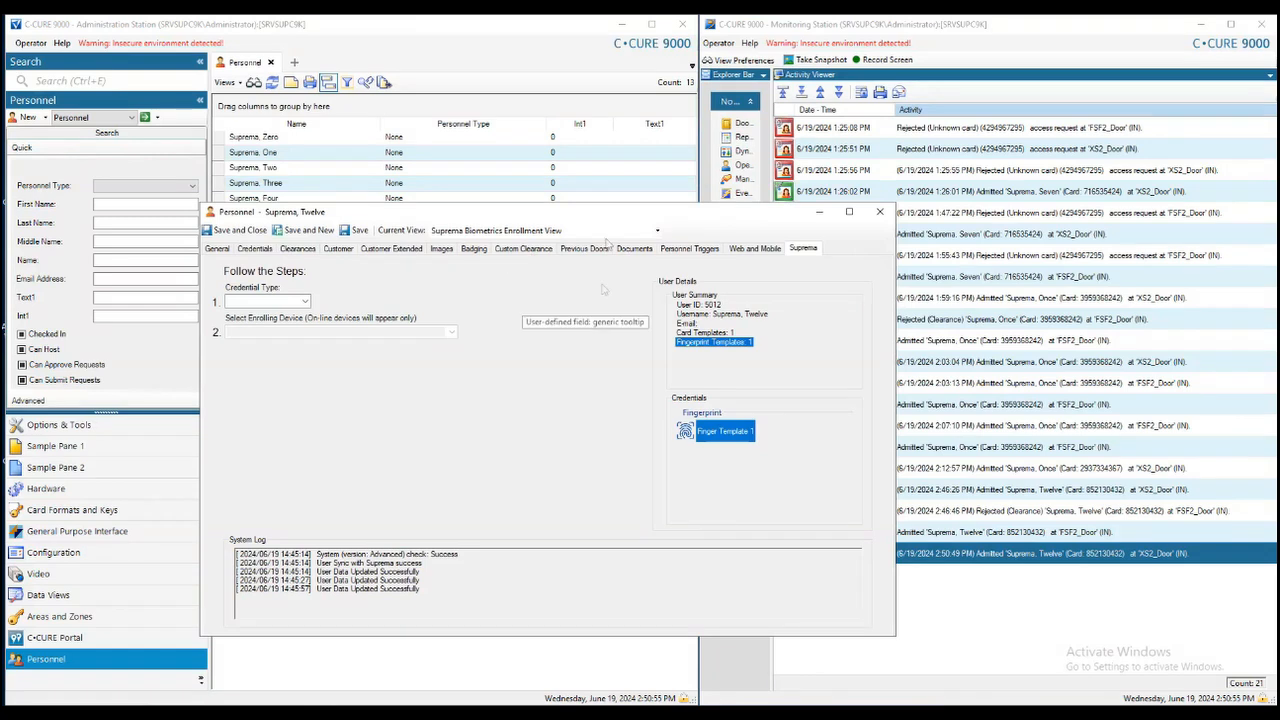
pyautogui.click(306, 302)
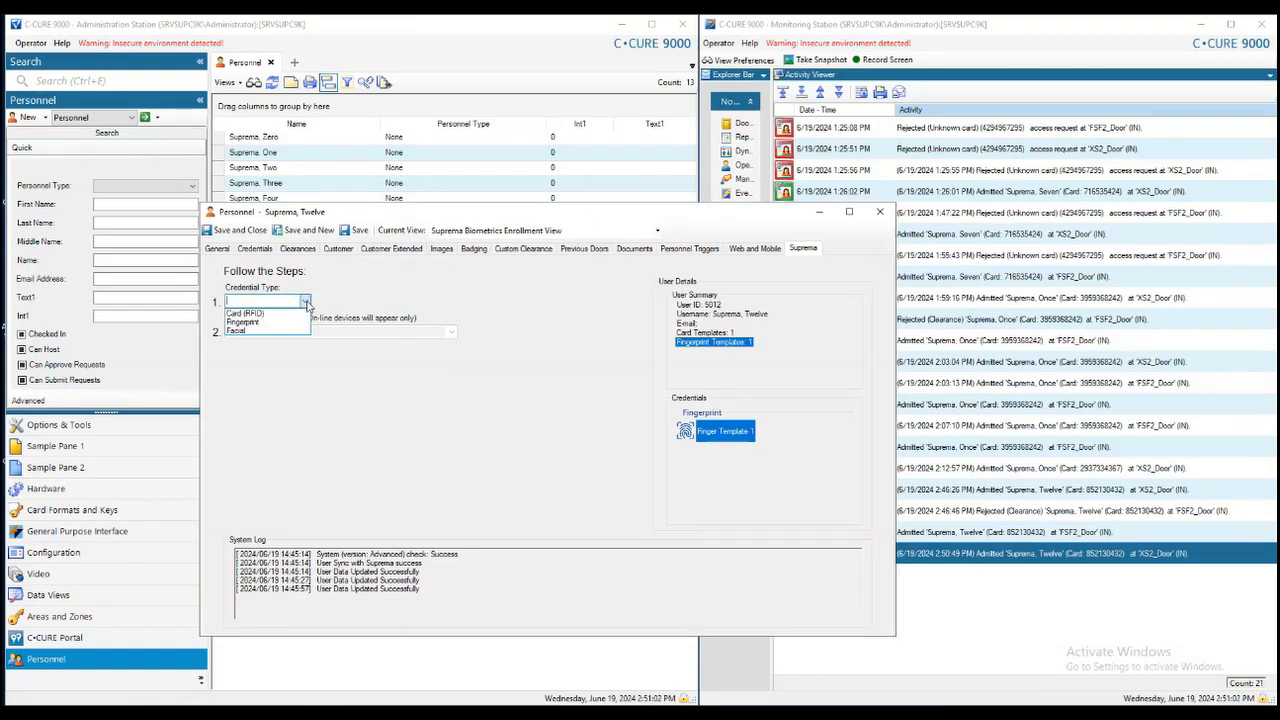
pyautogui.click(251, 333)
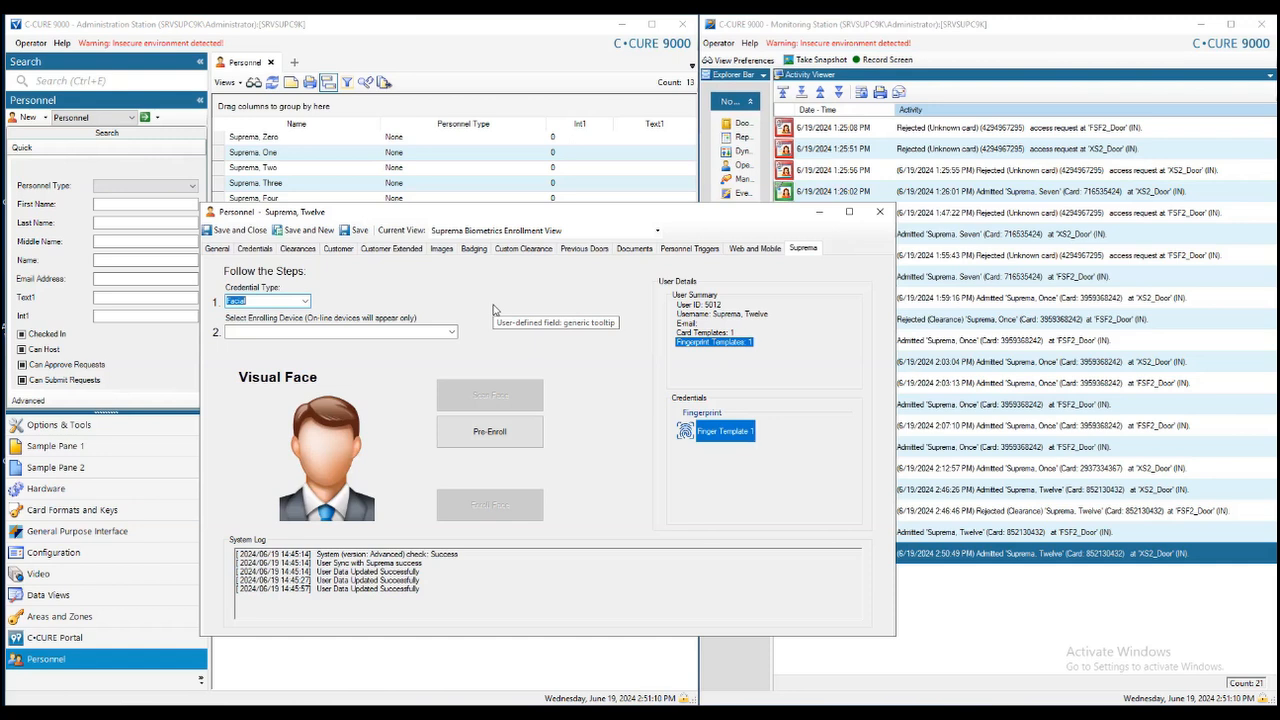
pyautogui.click(451, 333)
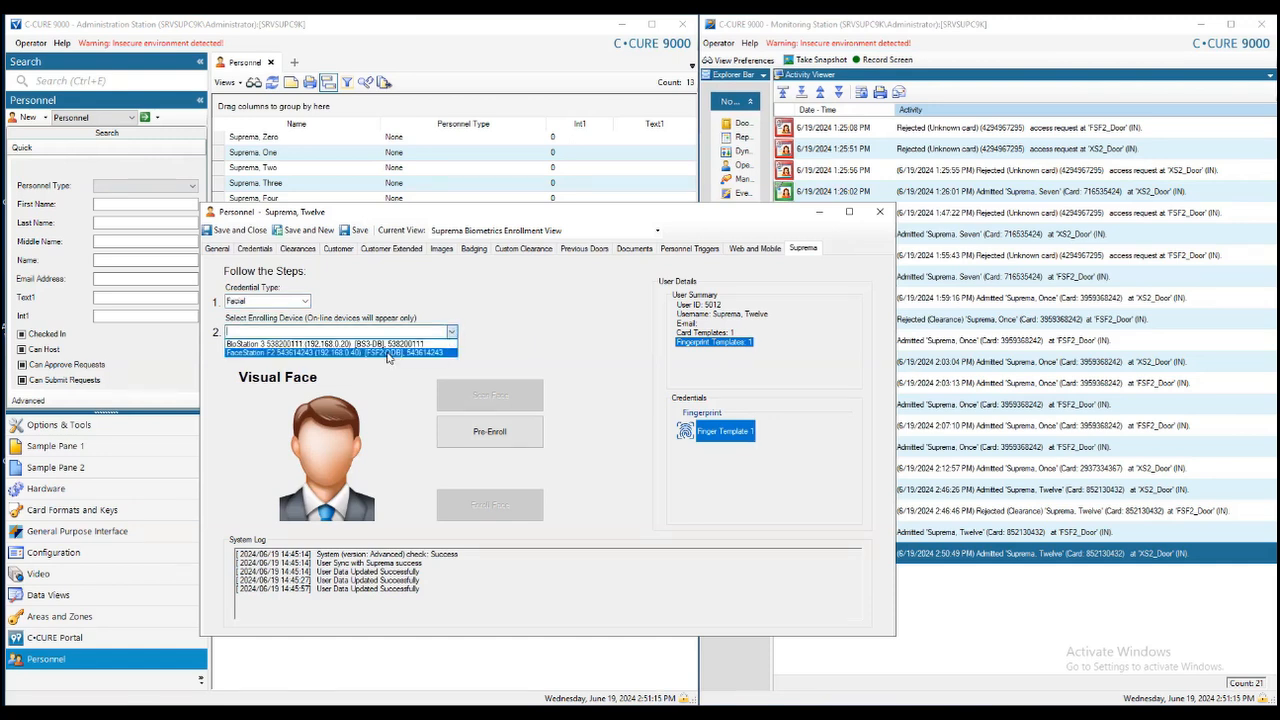
pyautogui.click(423, 352)
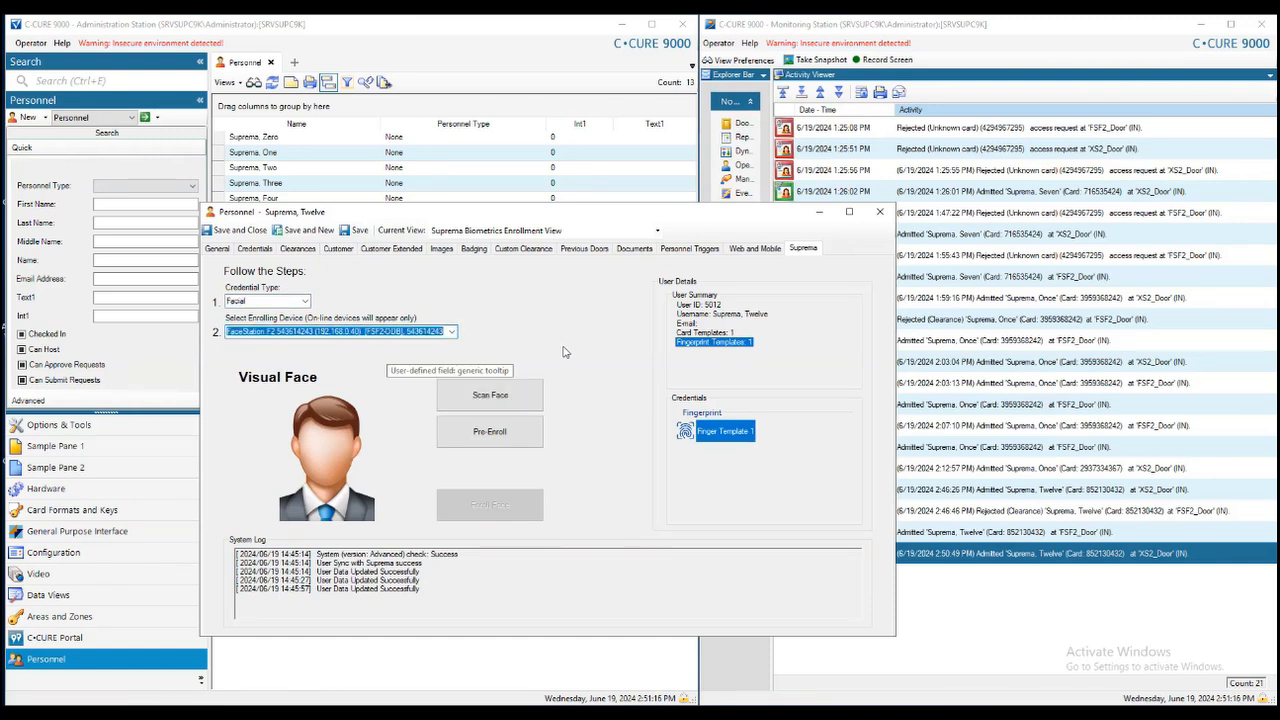
# - Scan the face on FaceStation F2, enroll it, and view the resulting facial template
pyautogui.click(527, 396)
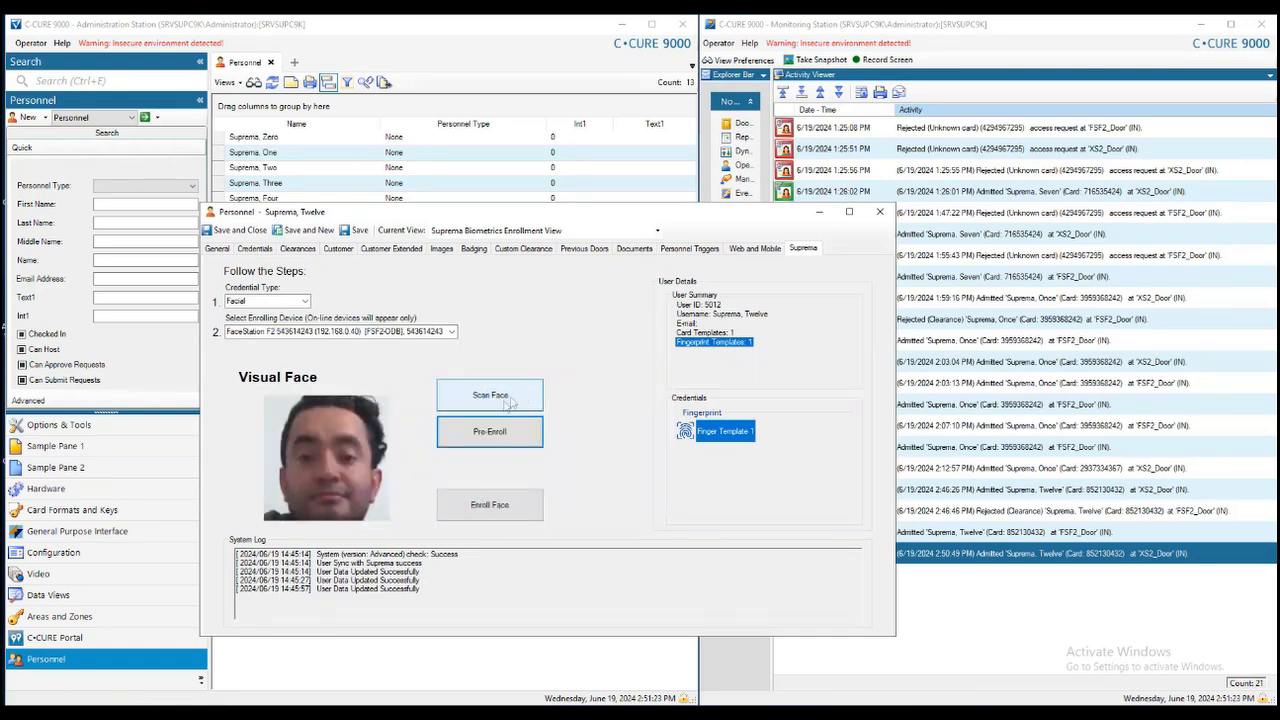
pyautogui.click(512, 504)
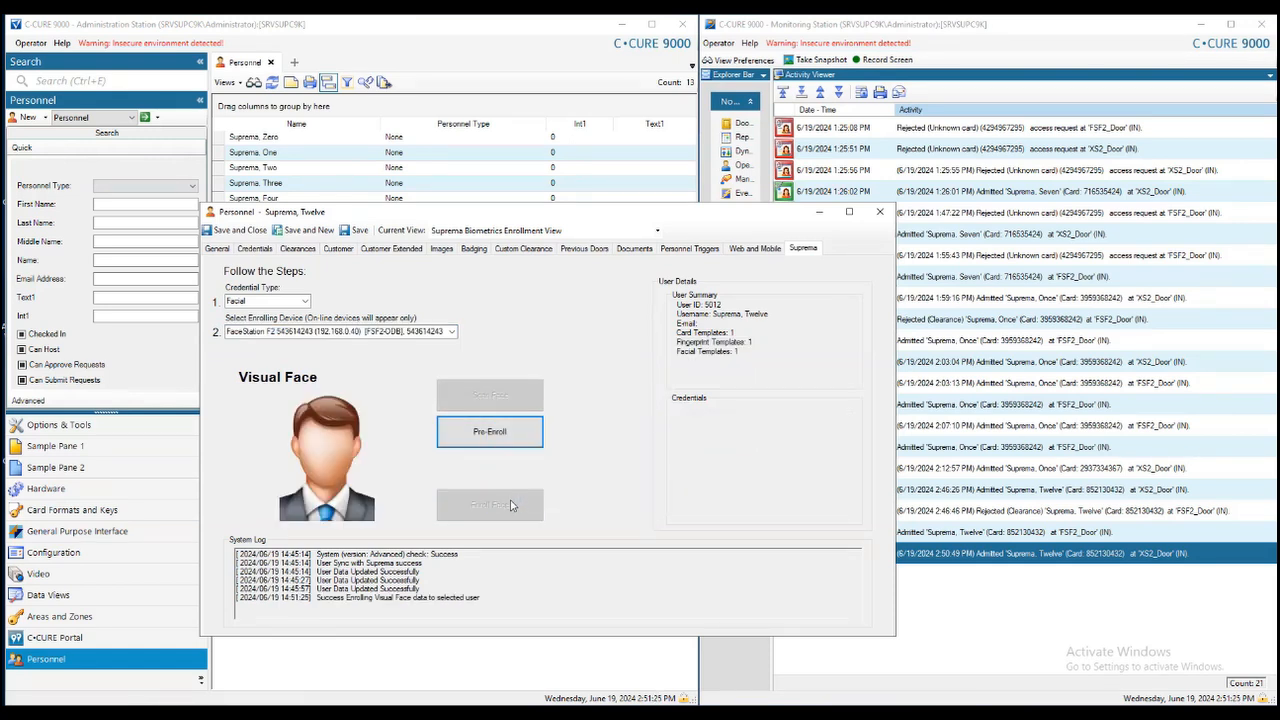
pyautogui.click(716, 352)
pyautogui.click(700, 429)
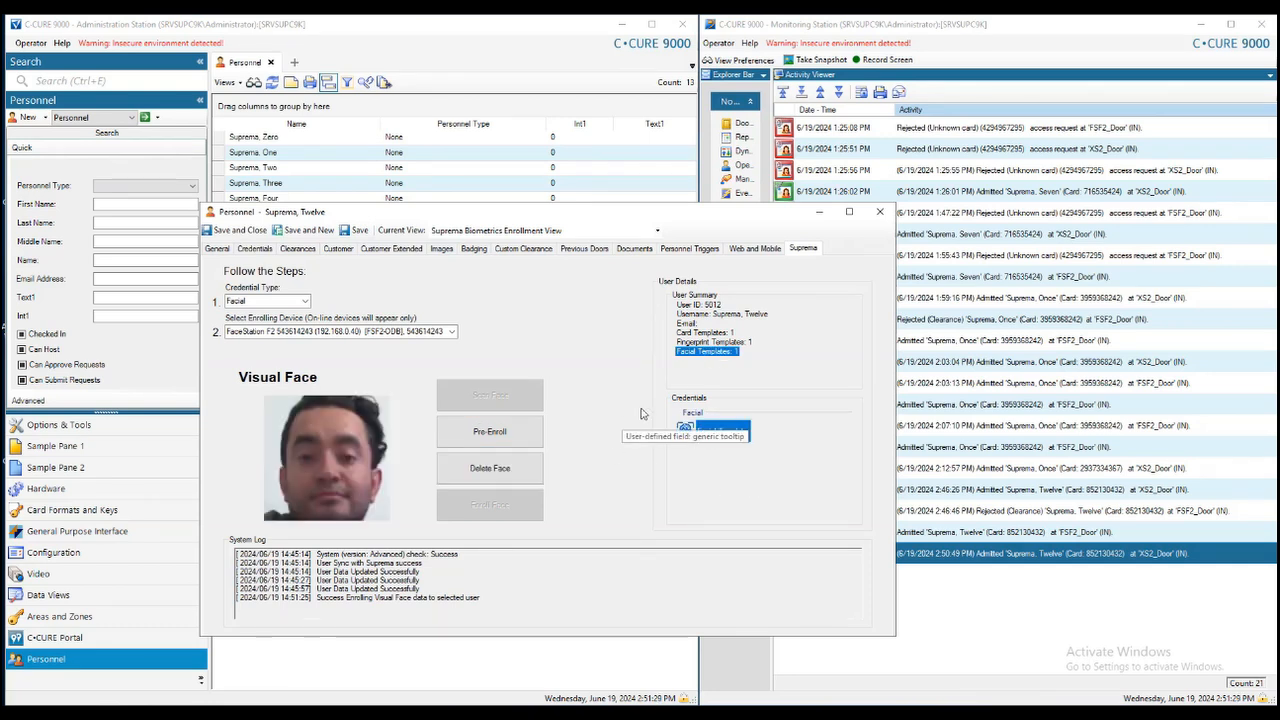
pyautogui.moveTo(681, 217); pyautogui.dragTo(506, 195)
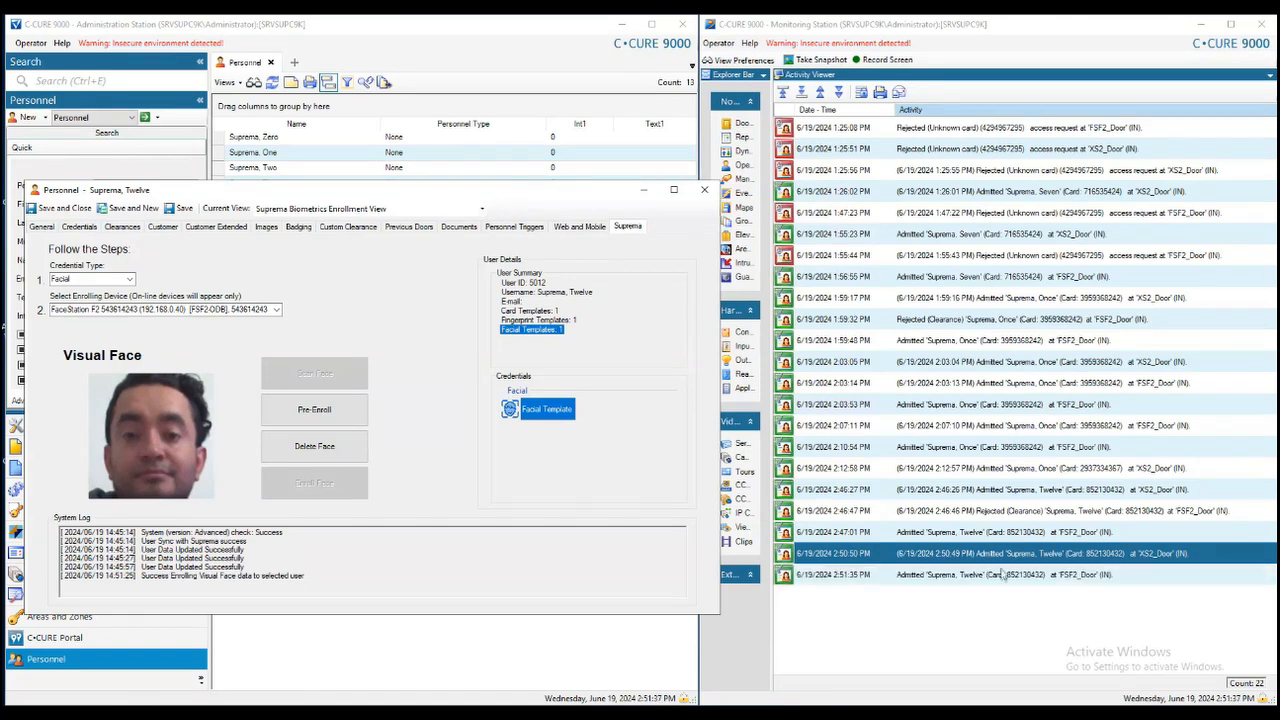
# - Delete the scanned face template from the Suprema tab and confirm the deletion
pyautogui.moveTo(481, 195); pyautogui.dragTo(632, 218)
pyautogui.click(415, 250)
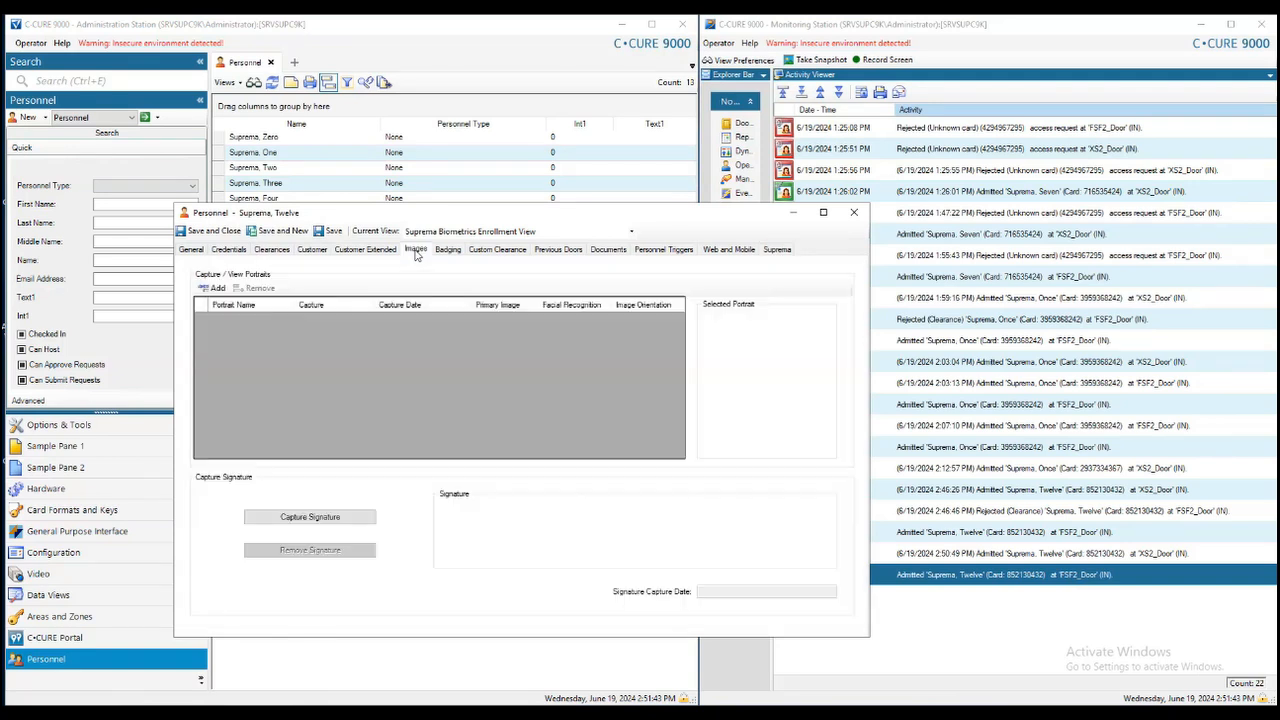
pyautogui.click(777, 249)
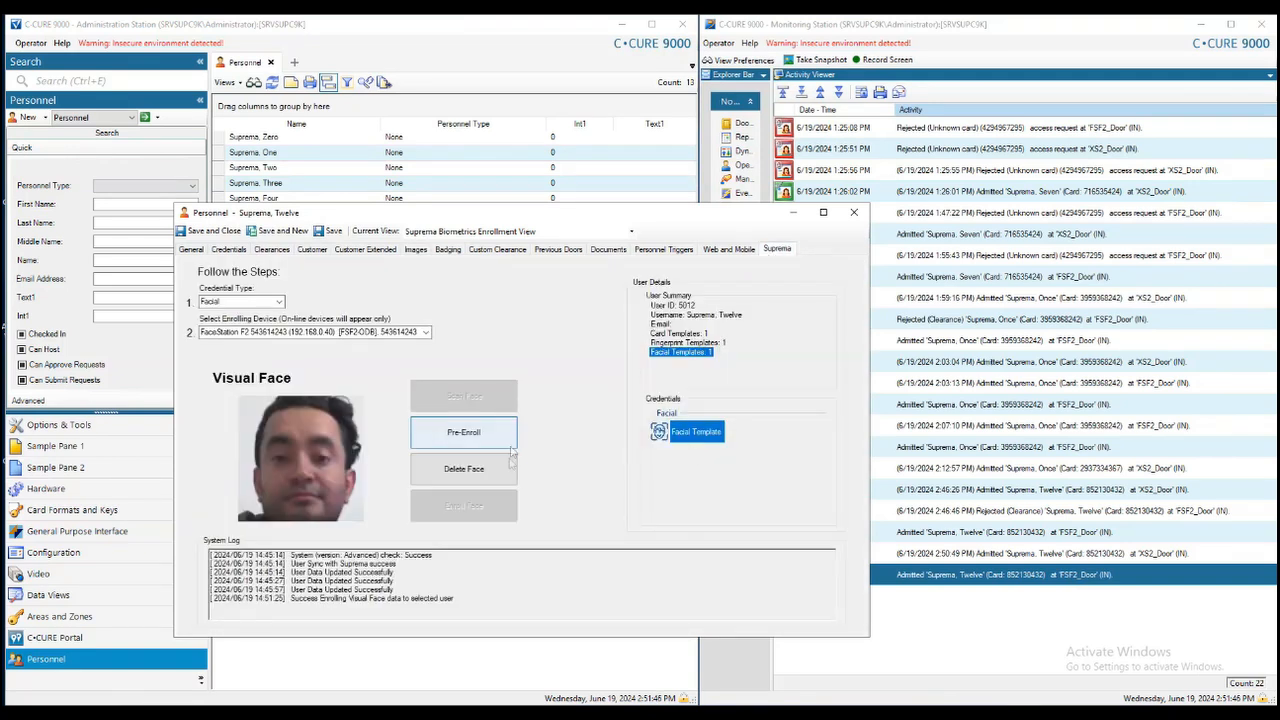
pyautogui.click(470, 468)
pyautogui.click(692, 421)
pyautogui.click(697, 420)
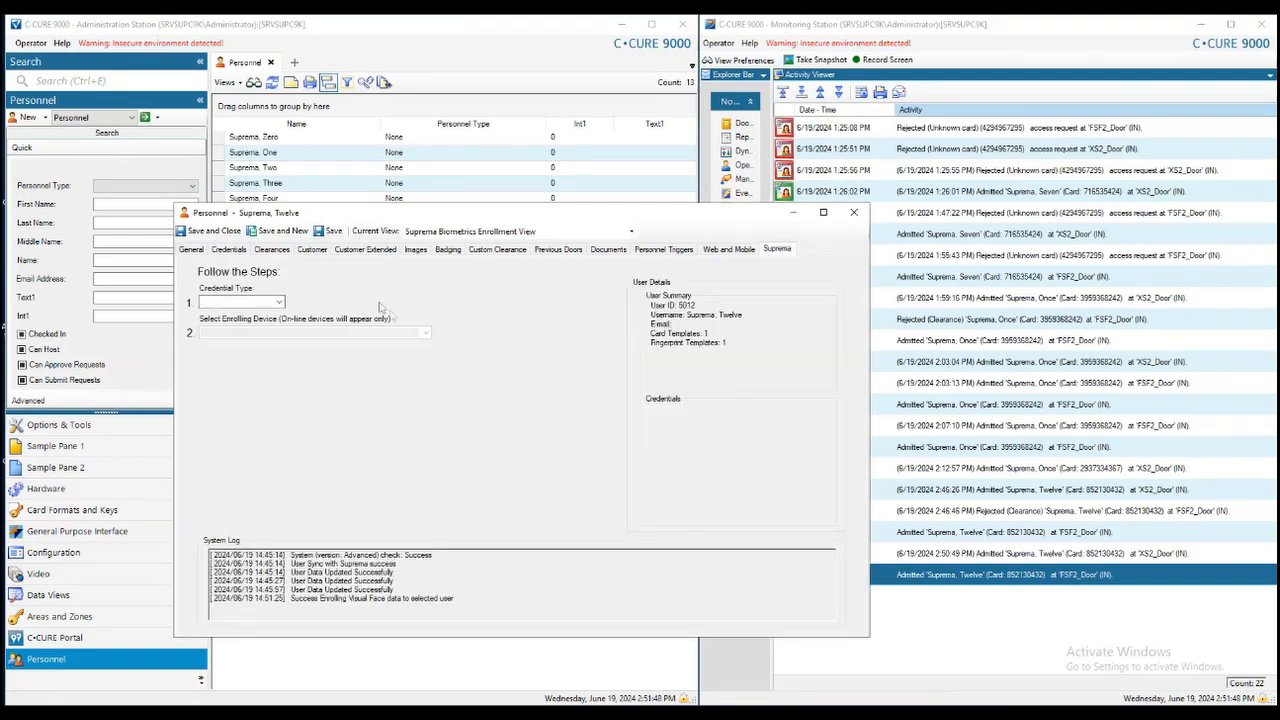
# - Add a new portrait on the Images tab and choose the photo from the Pictures folder
pyautogui.click(418, 251)
pyautogui.click(210, 287)
pyautogui.click(340, 319)
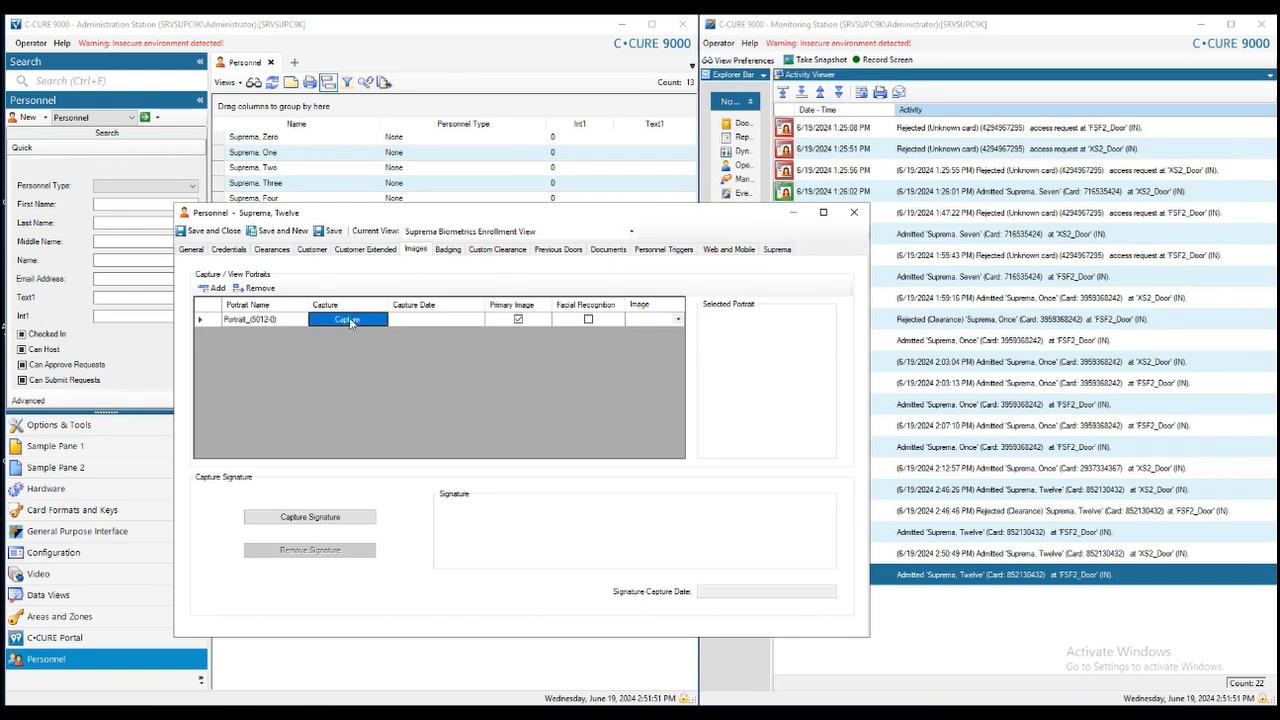
pyautogui.click(476, 111)
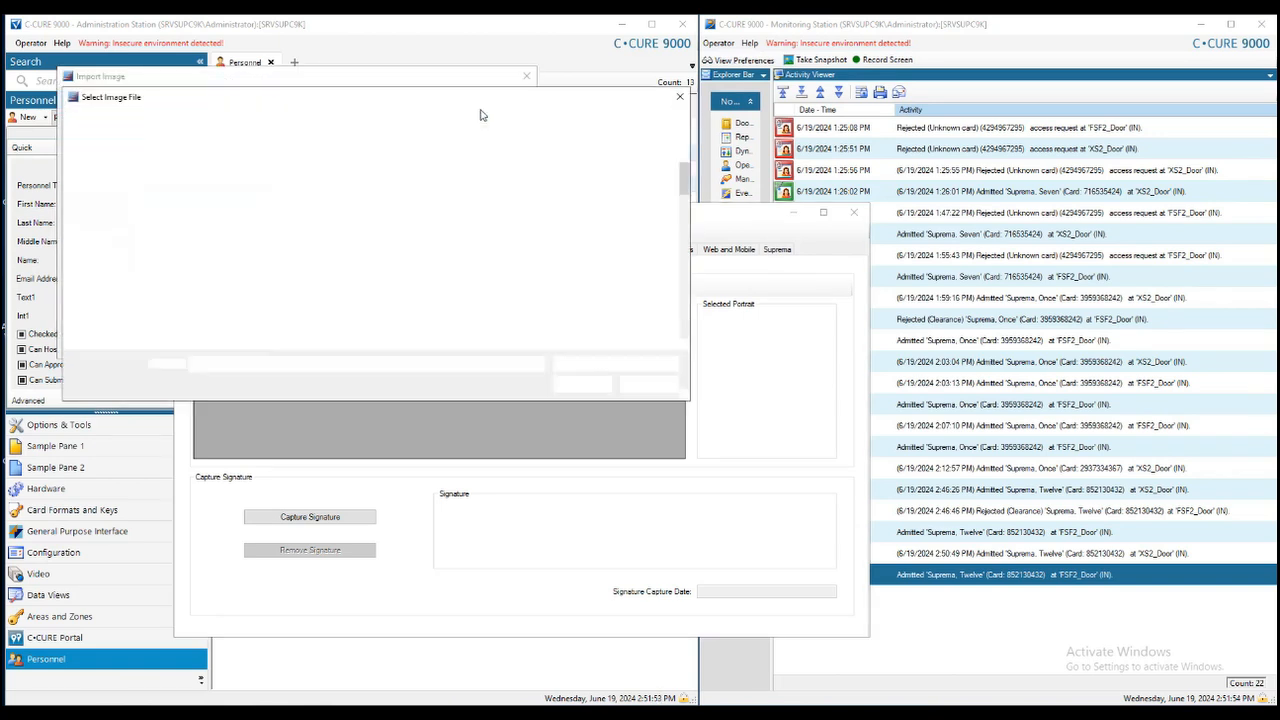
pyautogui.click(215, 117)
pyautogui.click(228, 192)
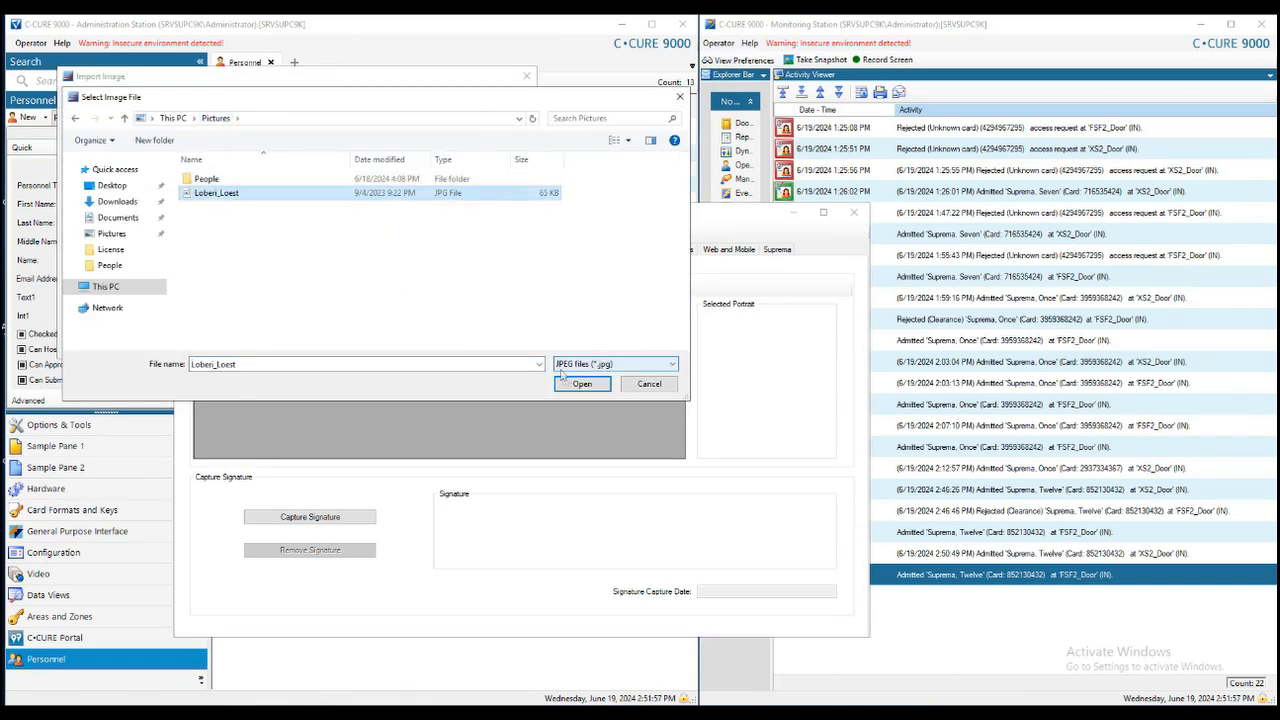
pyautogui.press('Return')
# - Enlarge the crop around the photo, save the portrait, and save the record
pyautogui.click(327, 340)
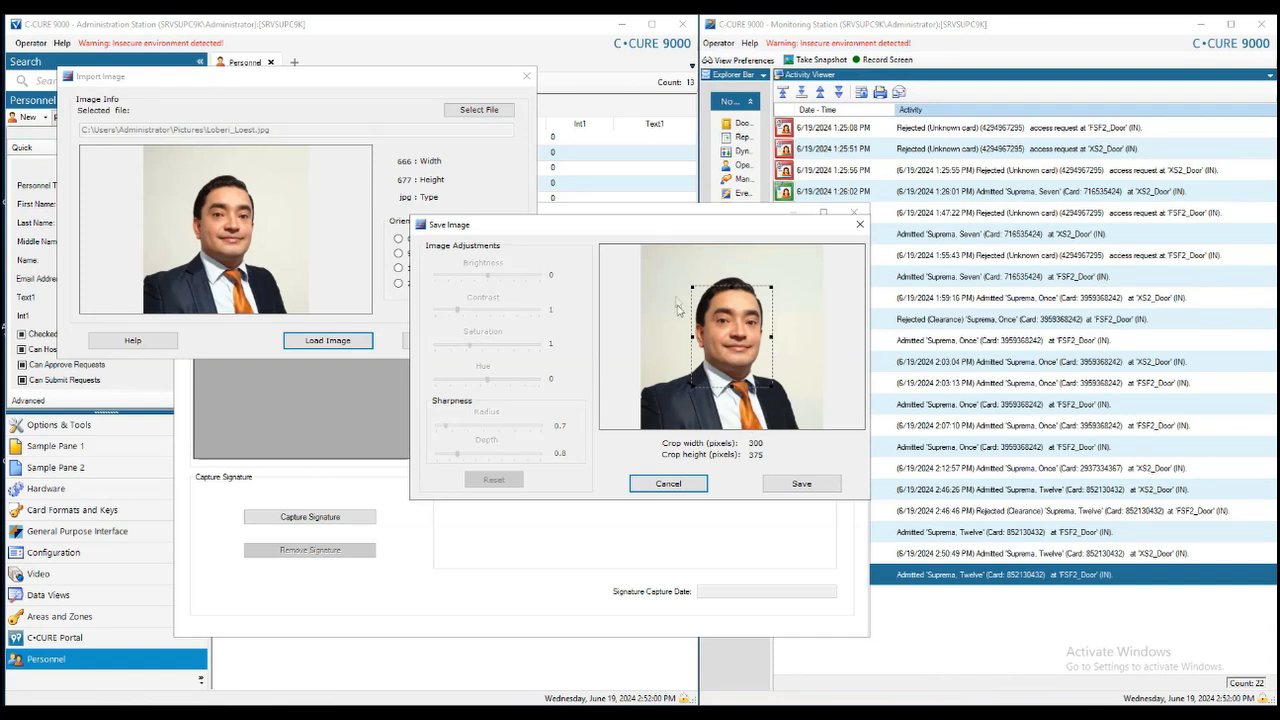
pyautogui.moveTo(689, 285); pyautogui.dragTo(641, 245)
pyautogui.moveTo(766, 385); pyautogui.dragTo(822, 428)
pyautogui.click(801, 483)
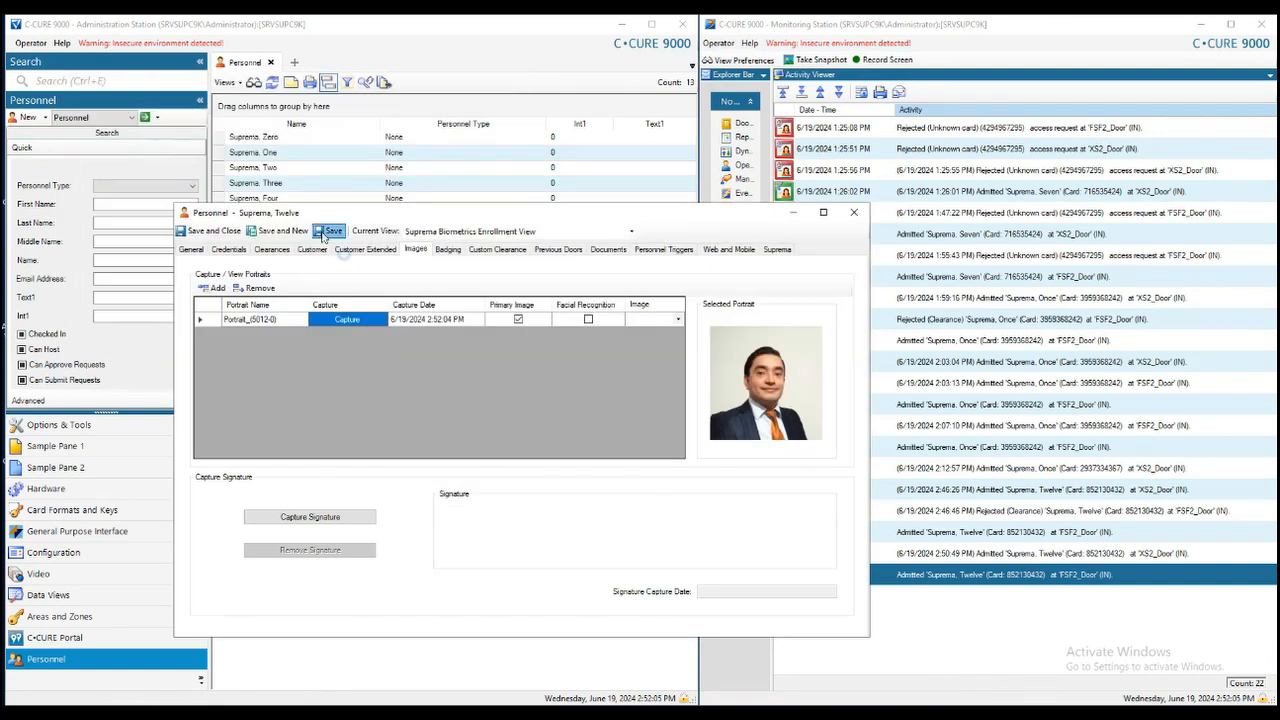
pyautogui.click(324, 233)
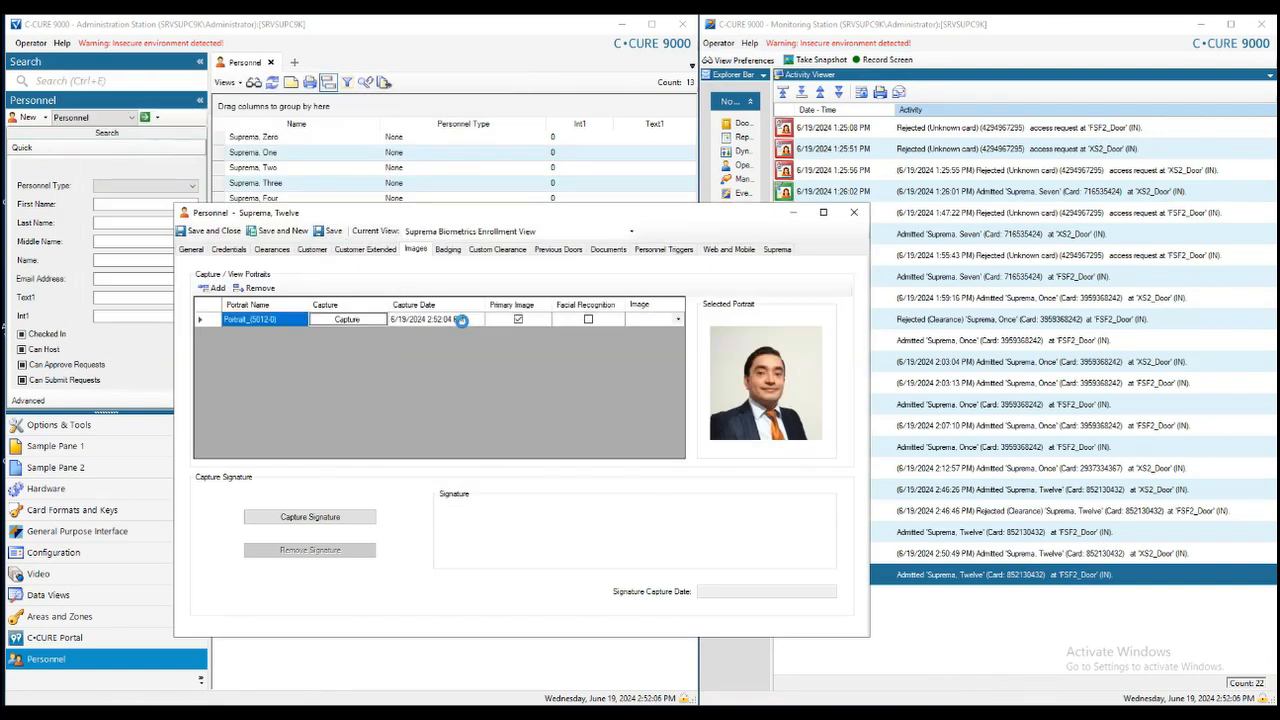
pyautogui.click(778, 252)
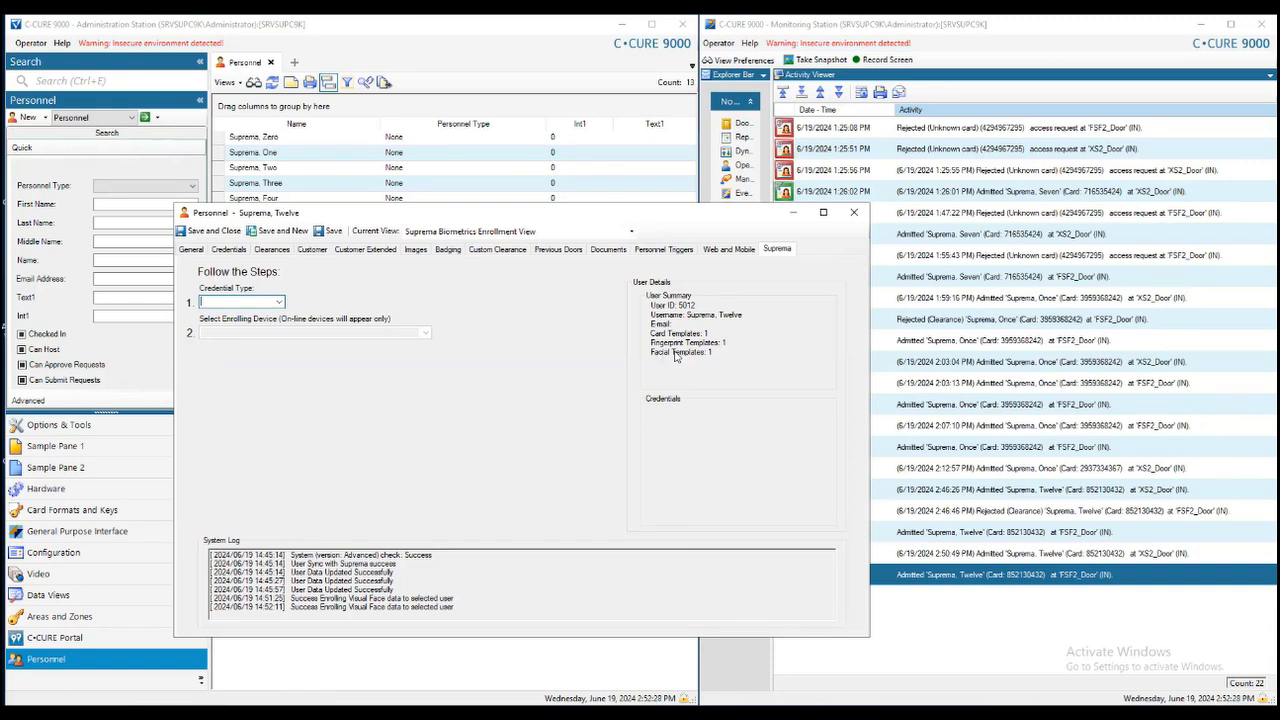
# - Delete Twelve's enrolled facial template on the Suprema tab and confirm it
pyautogui.click(416, 249)
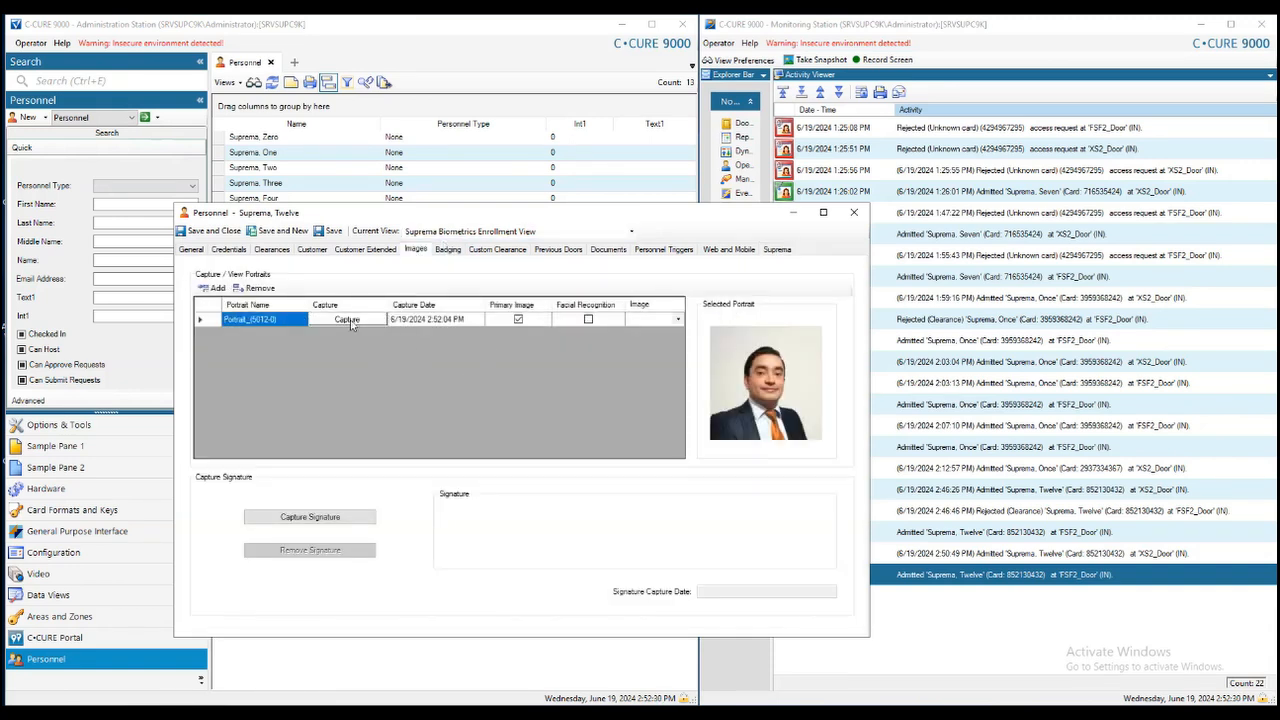
pyautogui.click(779, 251)
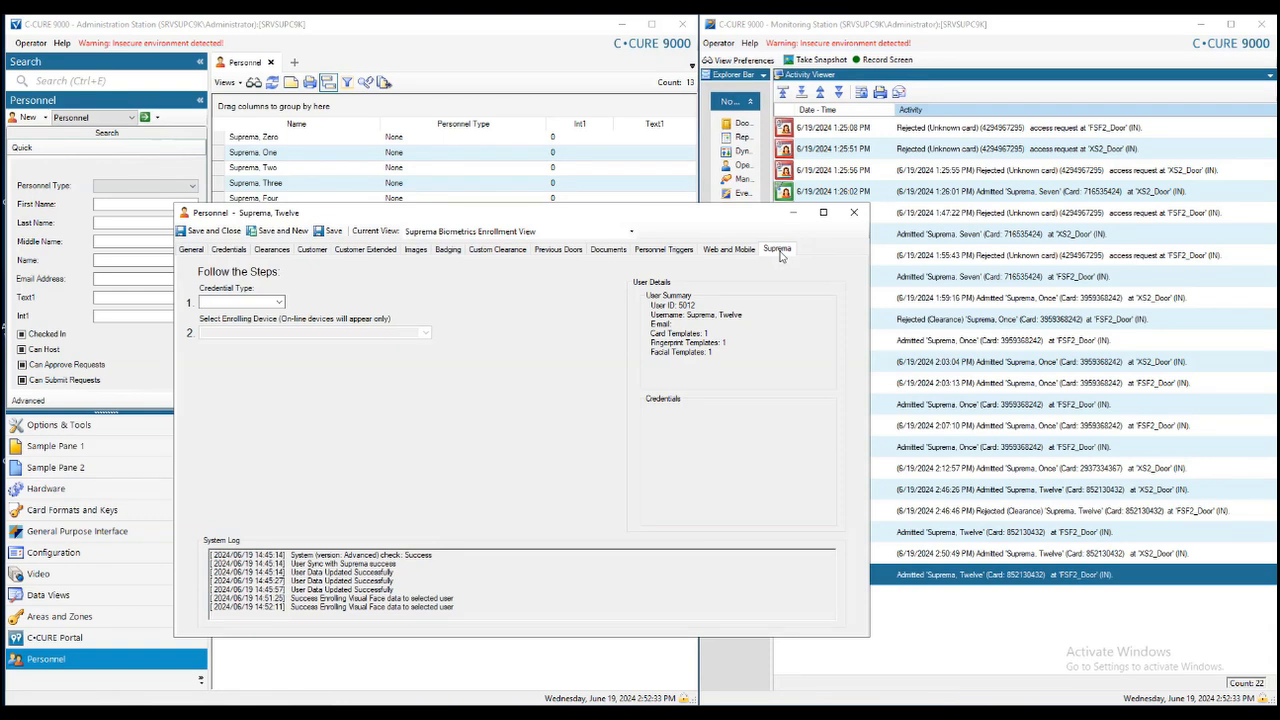
pyautogui.click(680, 352)
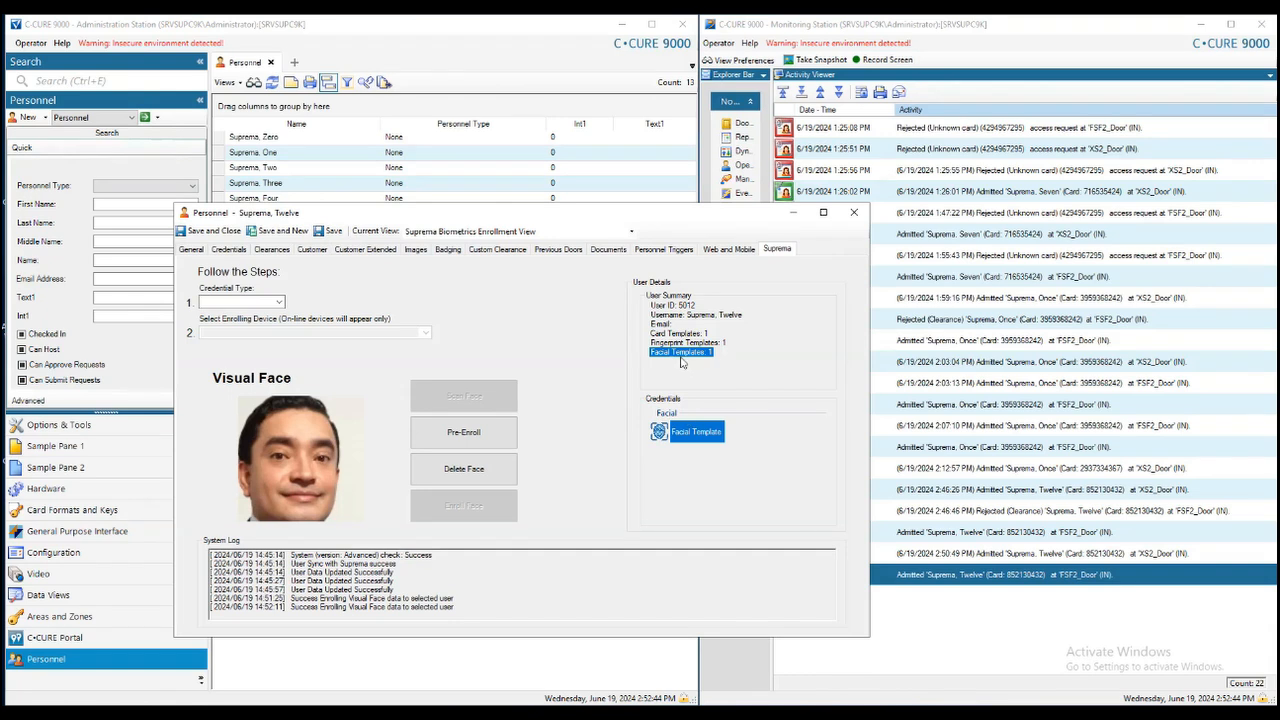
pyautogui.click(465, 468)
pyautogui.click(692, 421)
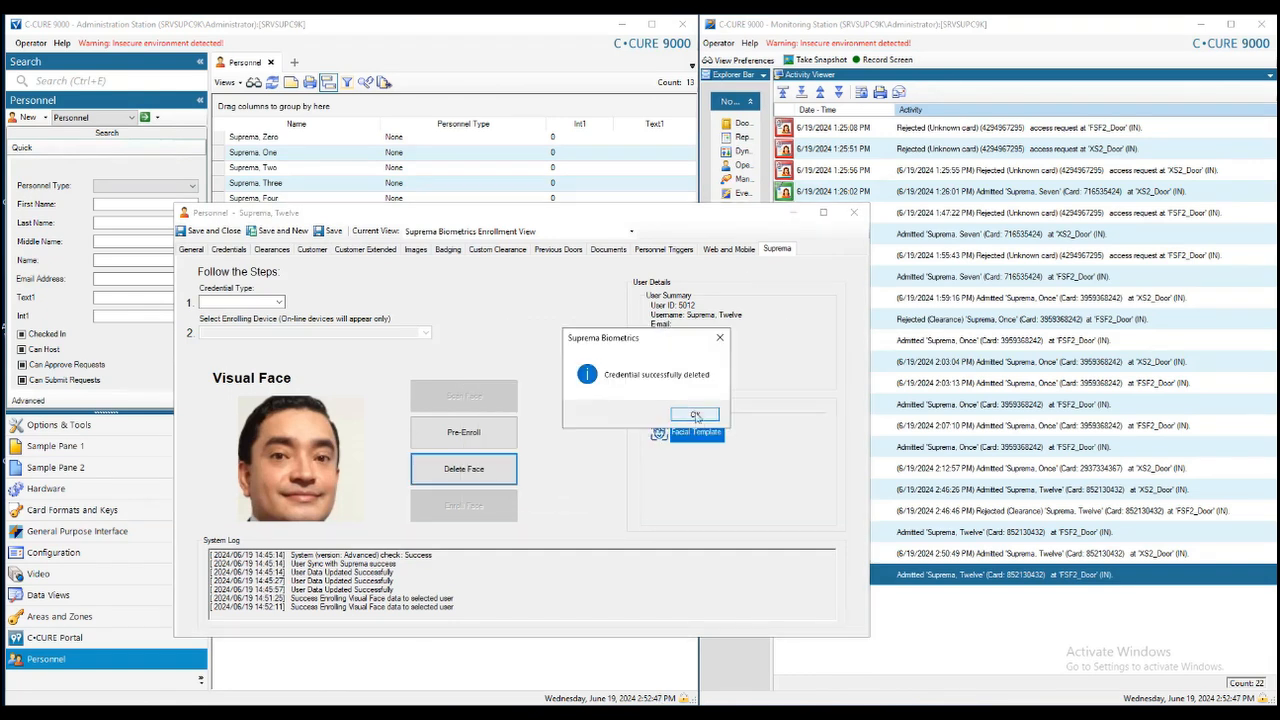
pyautogui.click(696, 420)
# - Close the record and switch off Use CCURE Personnel Images on the integration tool's Users page
pyautogui.click(860, 215)
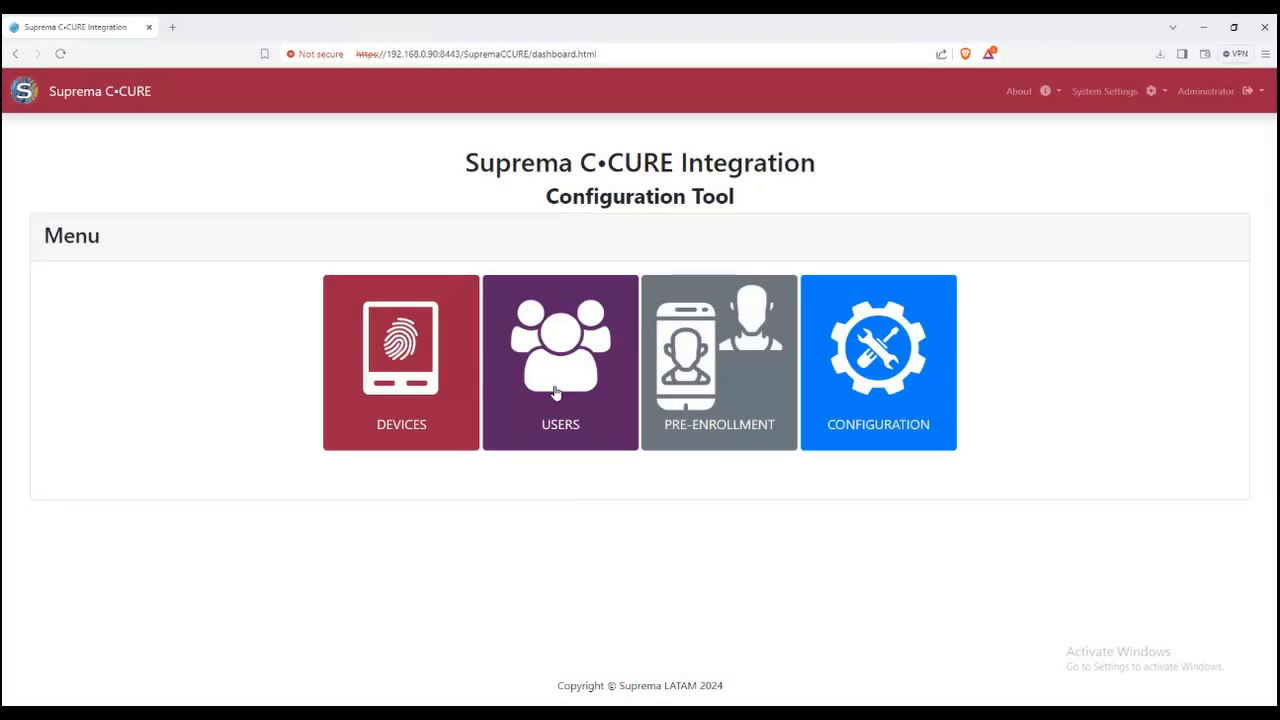
pyautogui.click(555, 392)
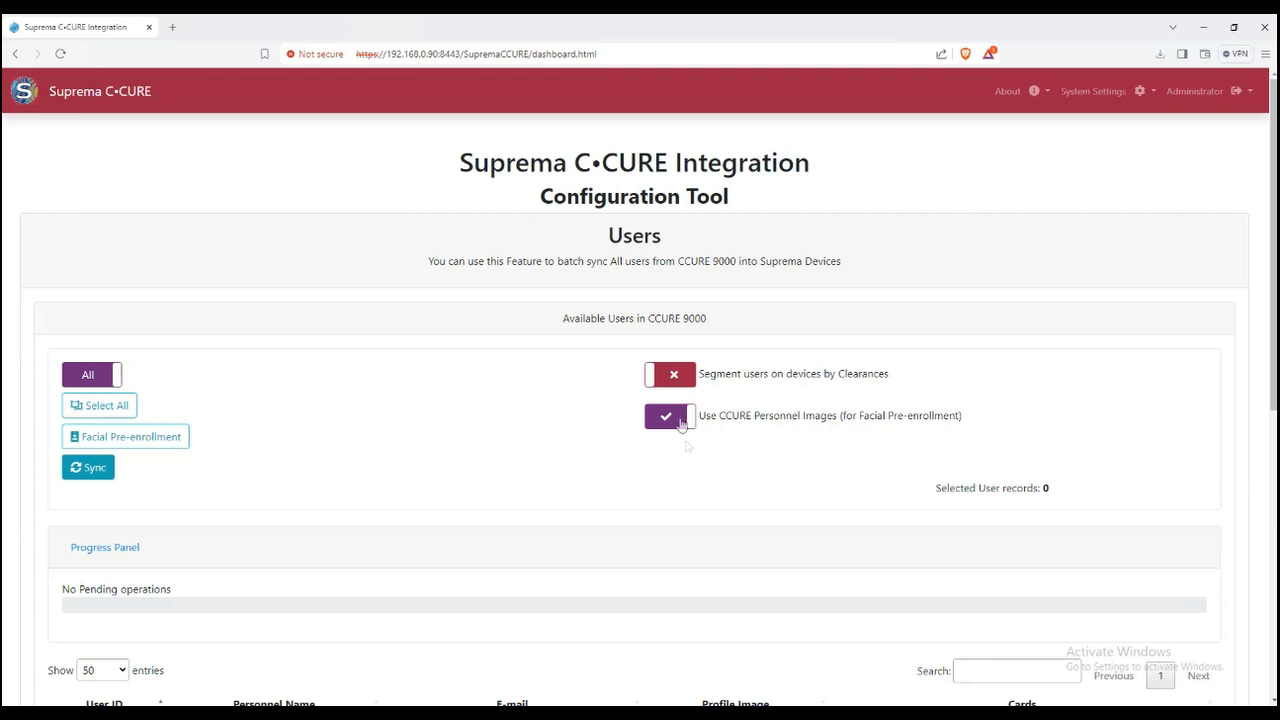
pyautogui.click(686, 428)
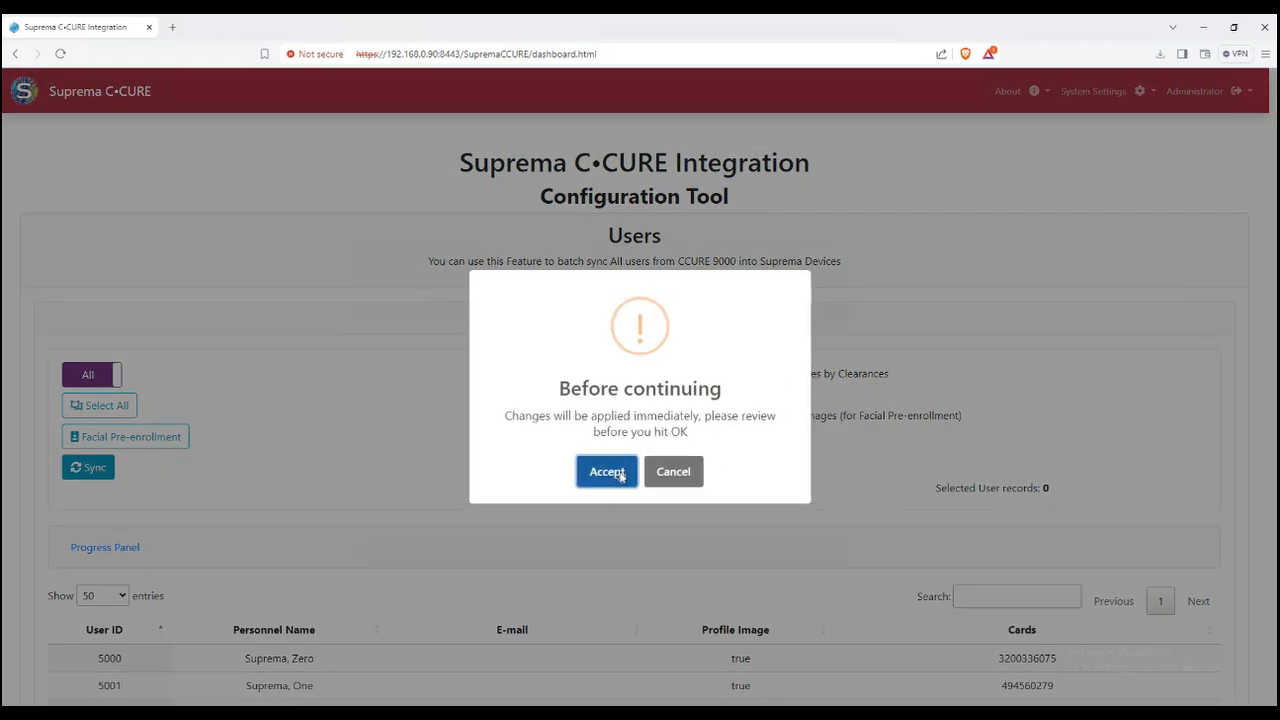
pyautogui.click(606, 472)
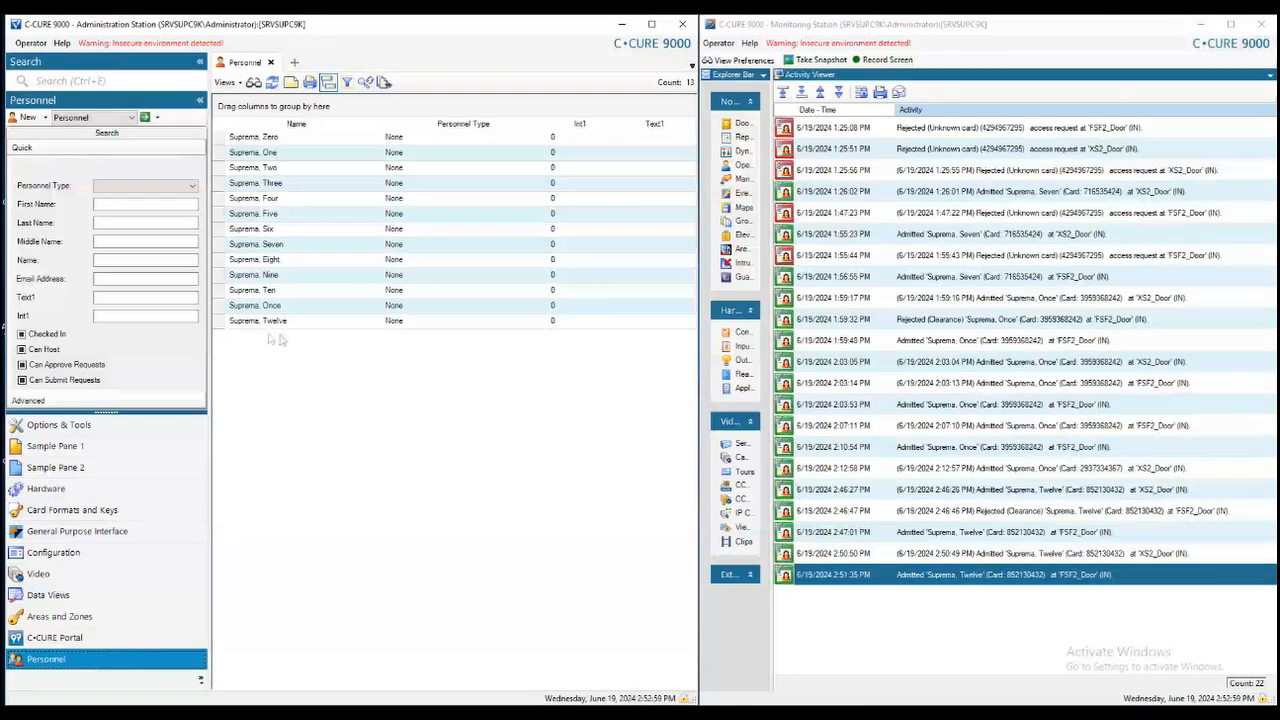
# - Reopen Suprema, Twelve's record, set credential type to Facial, review Pre-Enroll options, then close it
pyautogui.click(273, 322)
pyautogui.doubleClick(273, 322)
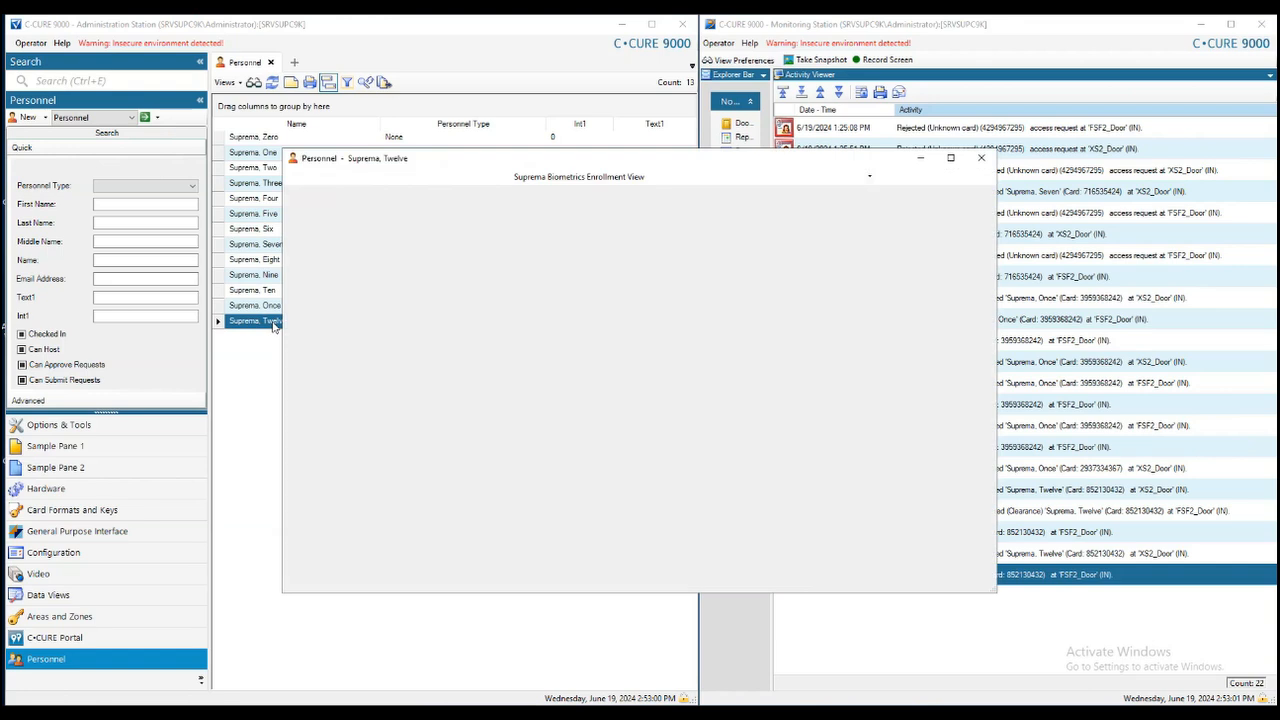
pyautogui.click(523, 195)
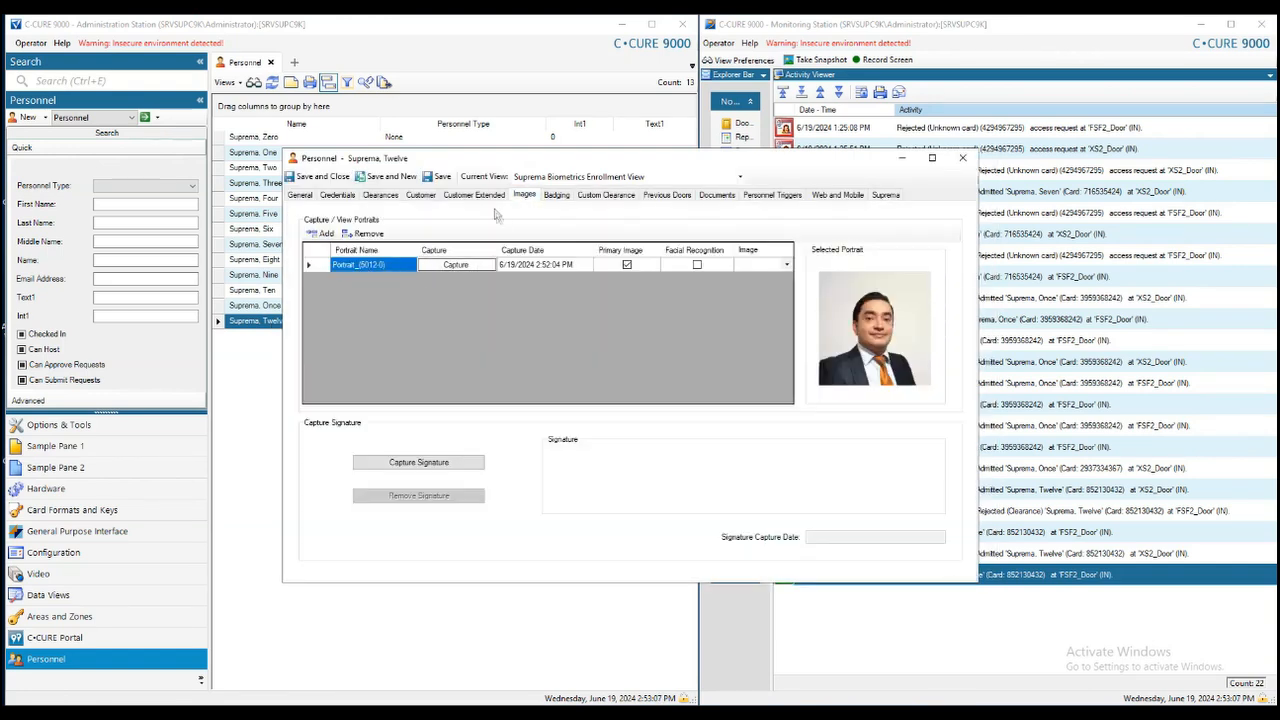
pyautogui.click(890, 196)
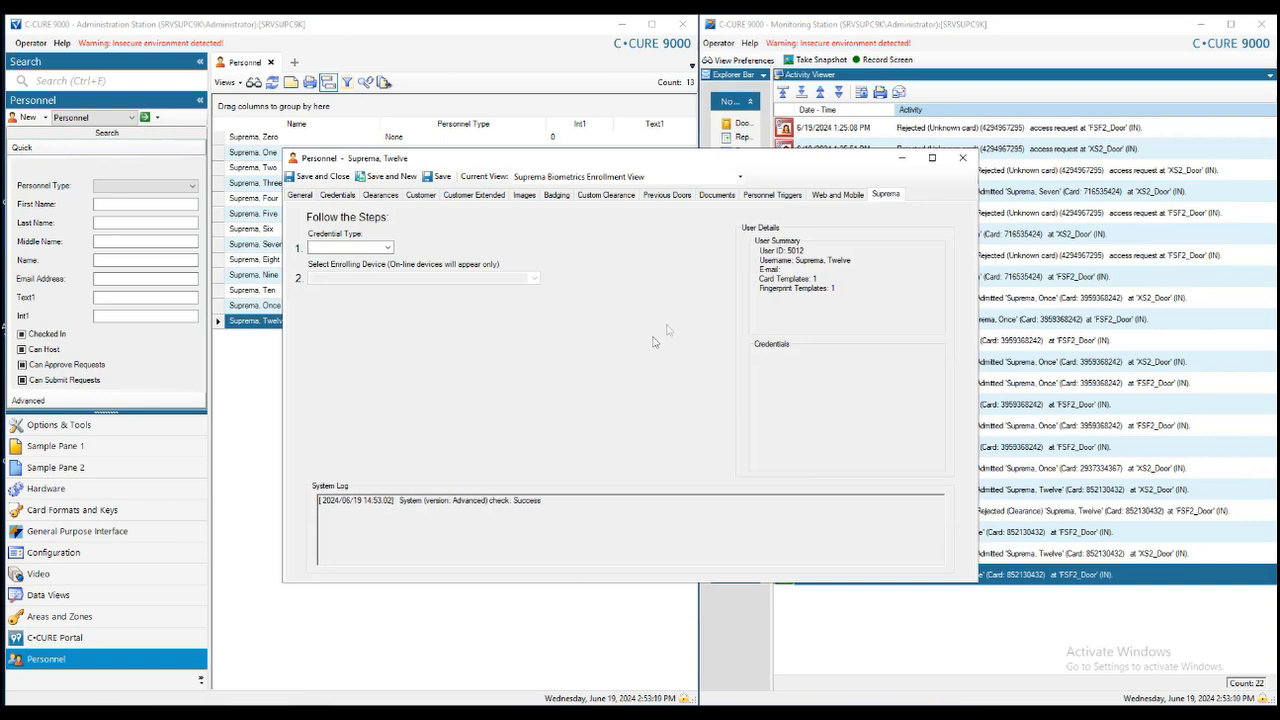
pyautogui.click(388, 248)
pyautogui.click(338, 278)
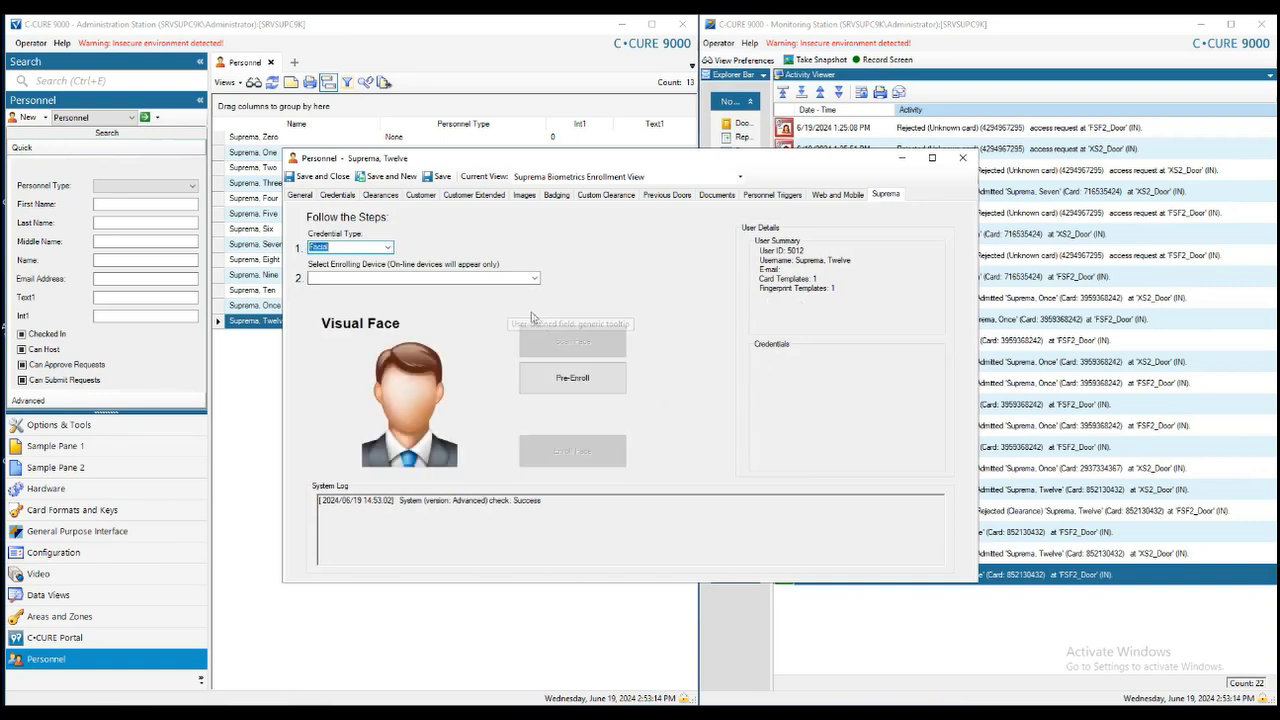
pyautogui.click(585, 380)
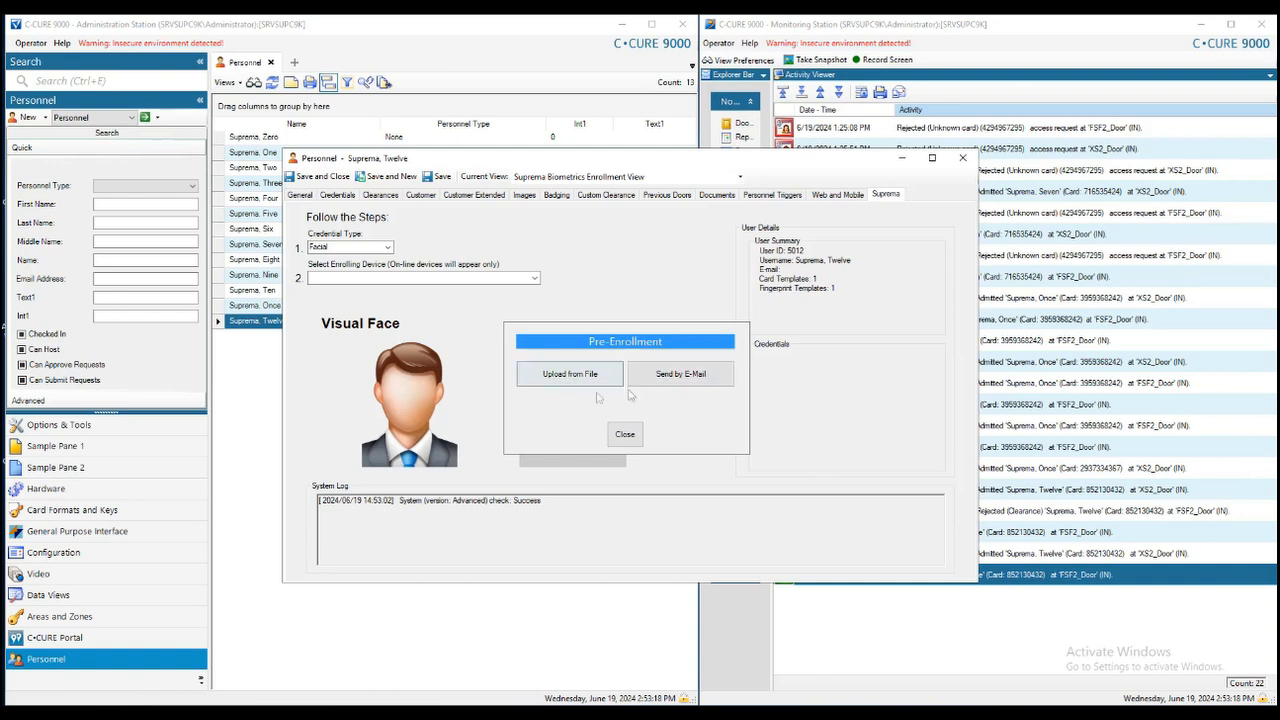
pyautogui.click(625, 434)
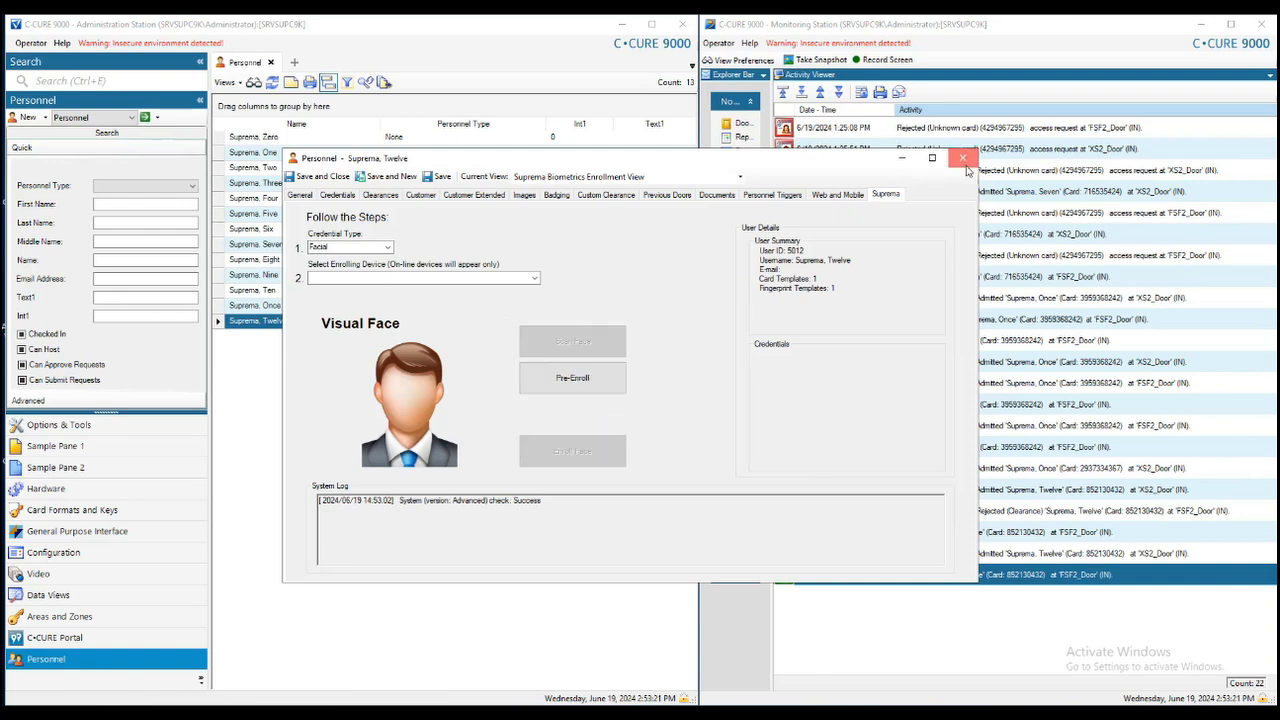
pyautogui.click(962, 158)
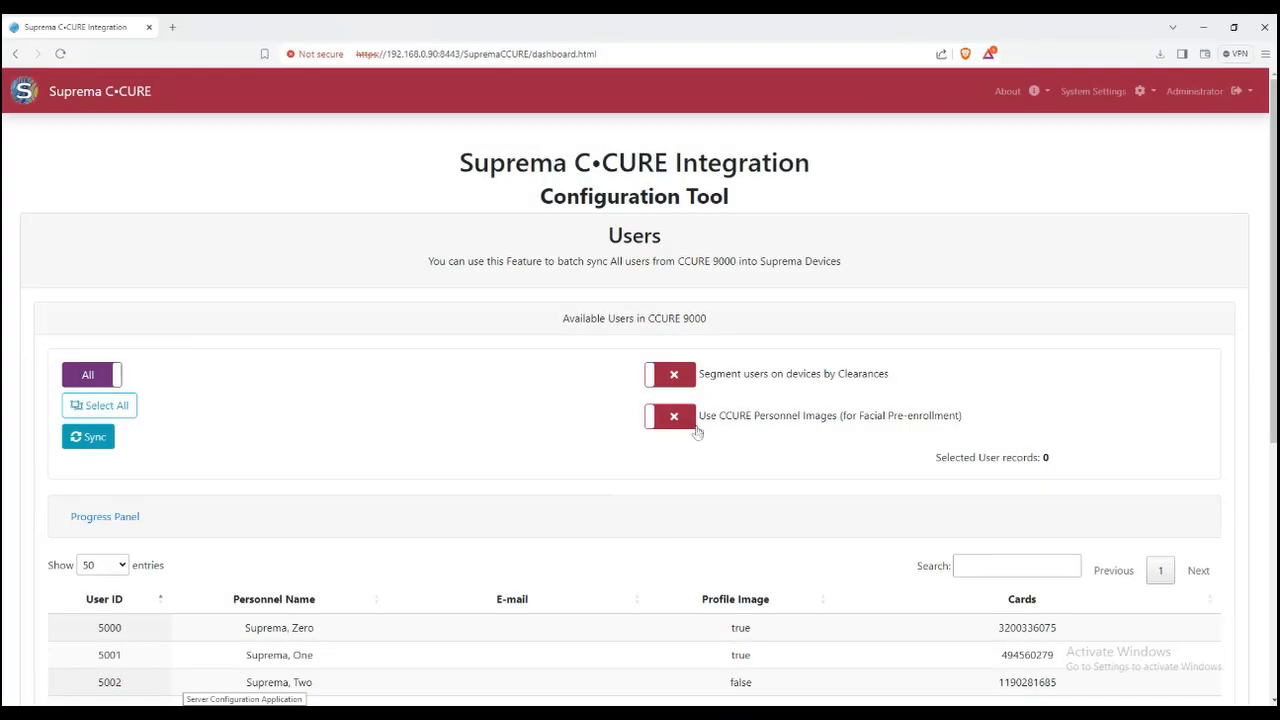
# - Switch Use CCURE Personnel Images back on in the integration tool and accept
pyautogui.click(686, 428)
pyautogui.click(607, 522)
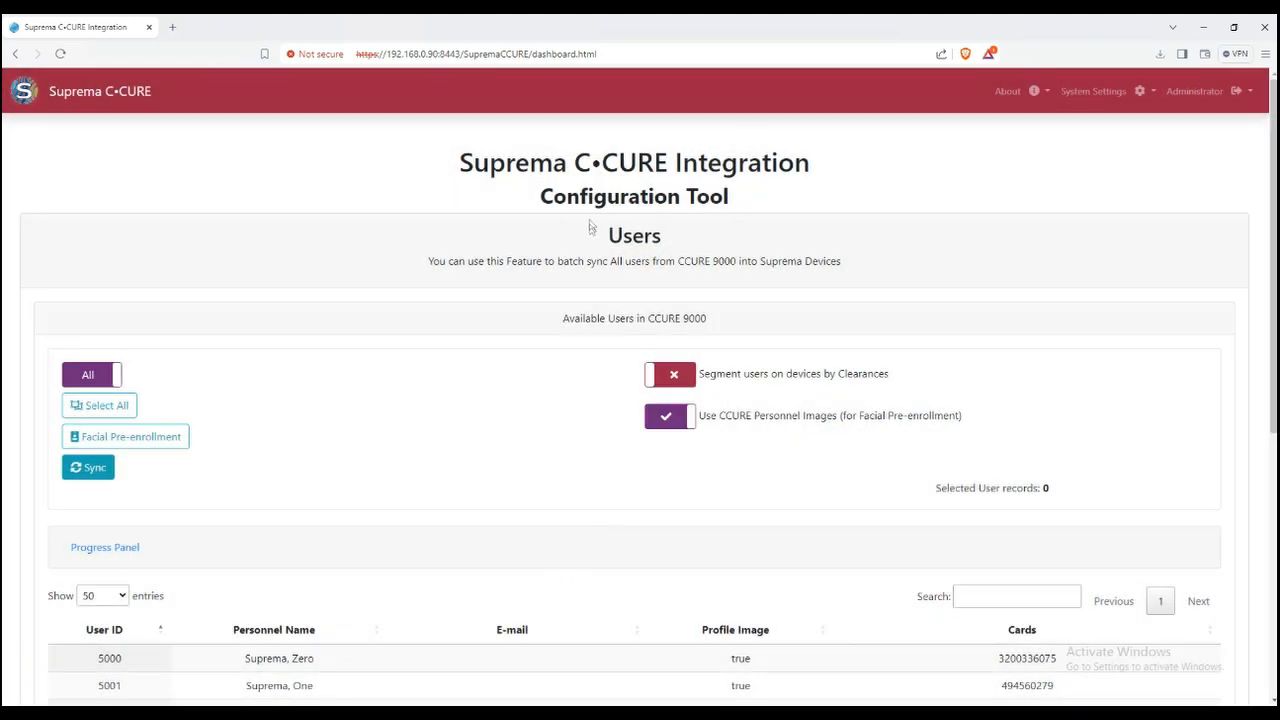
pyautogui.moveTo(466, 172); pyautogui.dragTo(768, 200)
pyautogui.click(1203, 28)
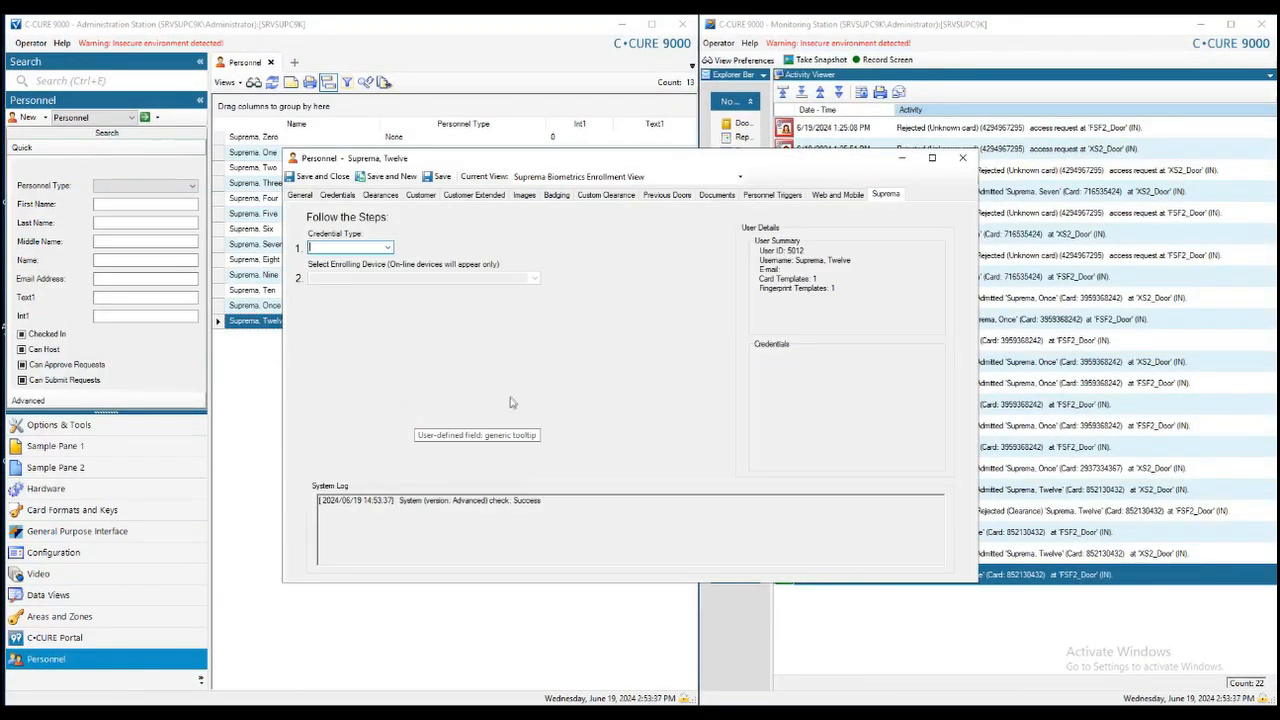
# - Check the portrait-based facial template, then inspect the new Admitted events at FSF2_Door, including 2:54:30
pyautogui.click(800, 378)
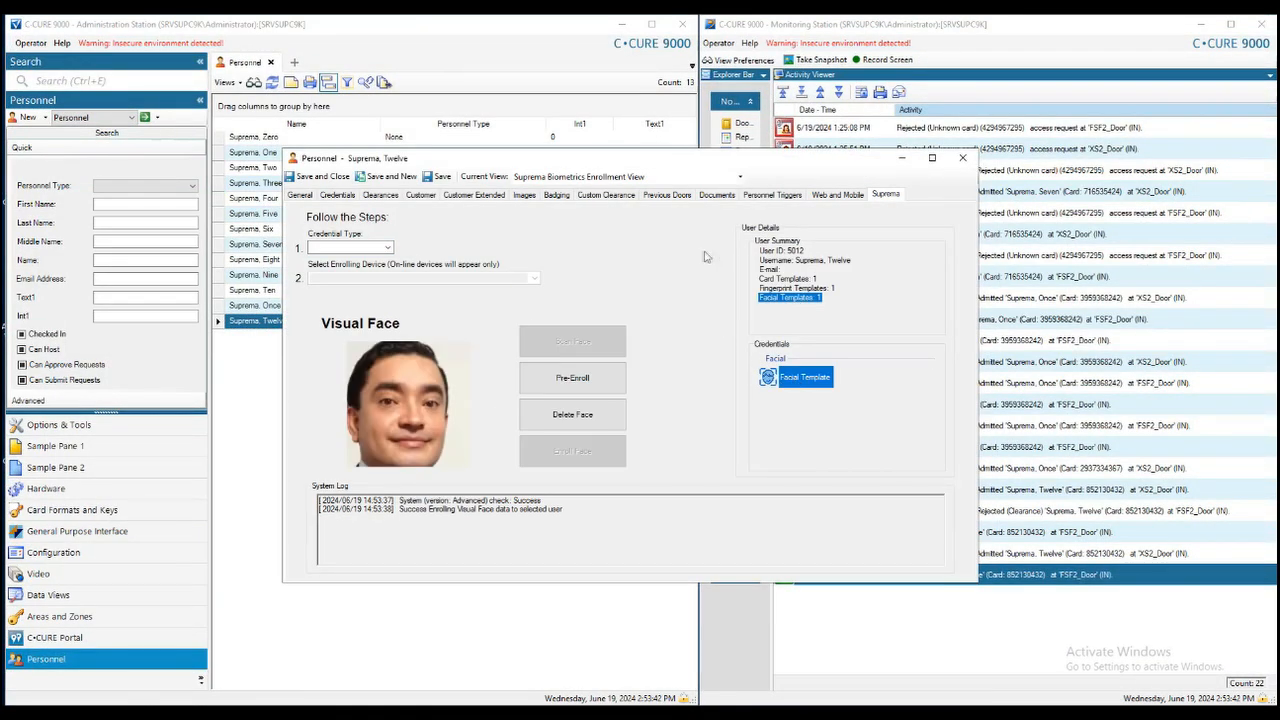
pyautogui.click(572, 377)
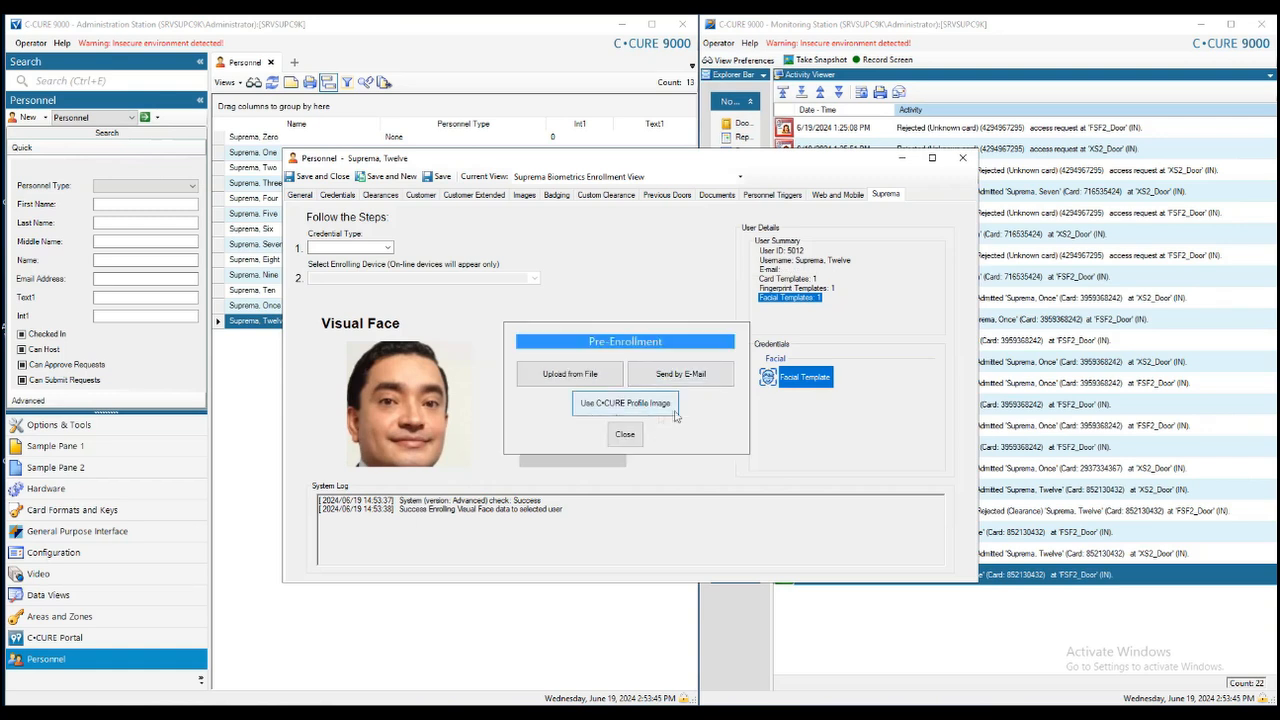
pyautogui.click(624, 434)
pyautogui.moveTo(738, 165); pyautogui.dragTo(522, 187)
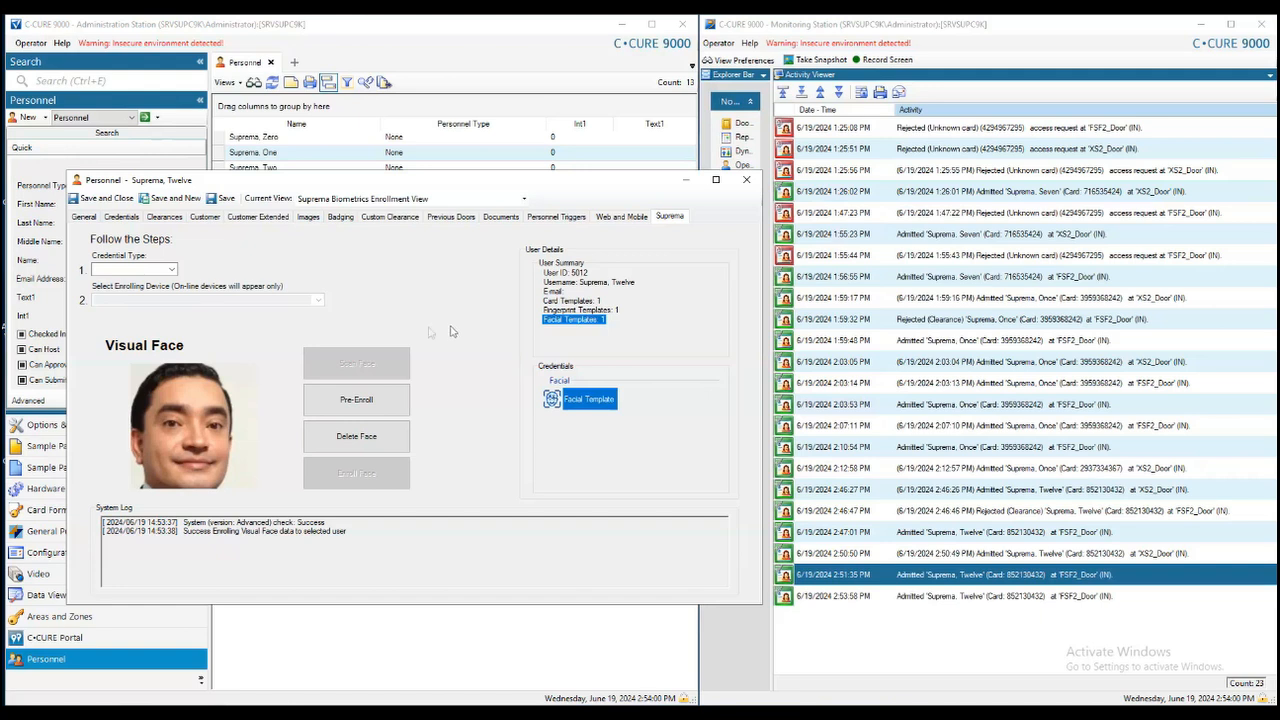
pyautogui.click(985, 597)
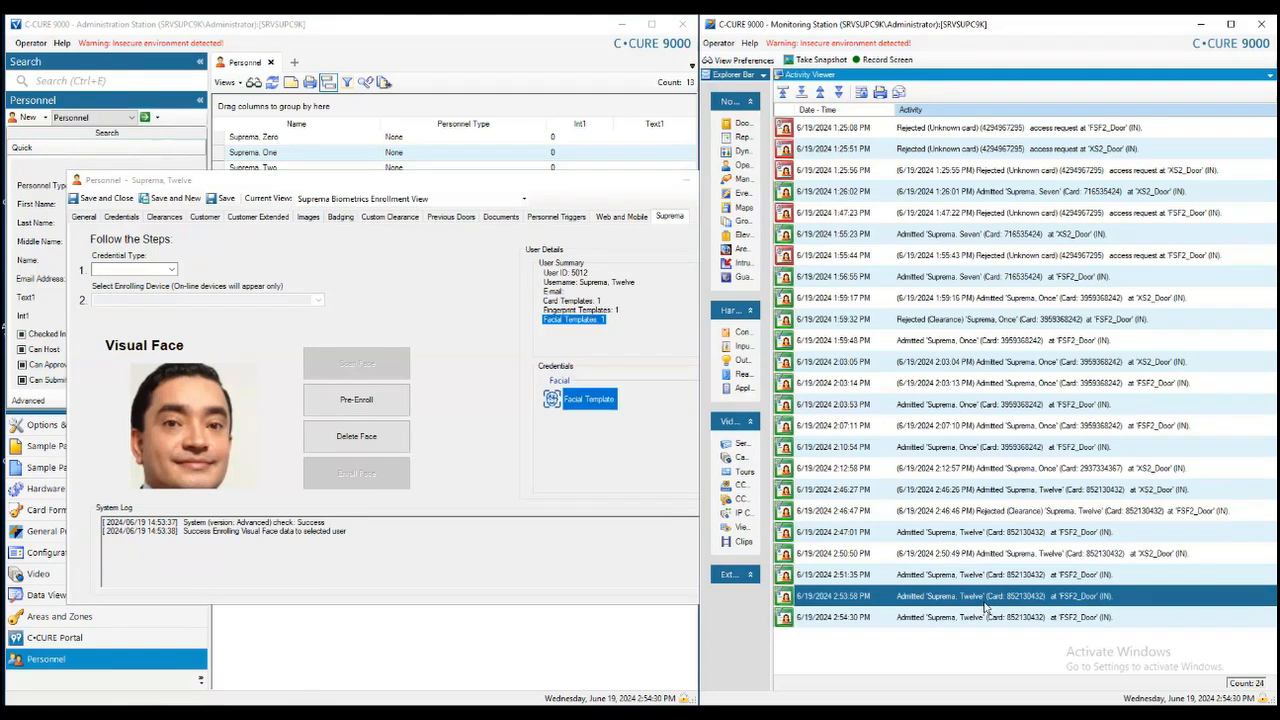
pyautogui.click(987, 617)
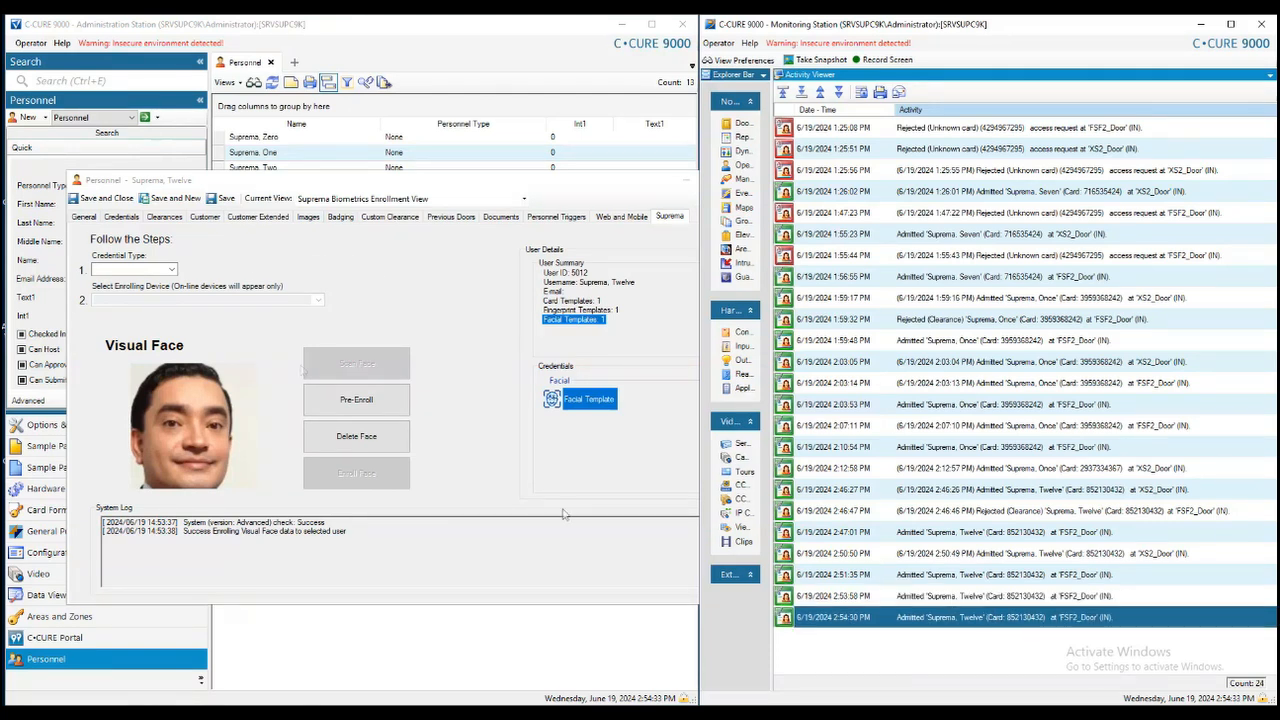
pyautogui.moveTo(551, 183); pyautogui.dragTo(624, 209)
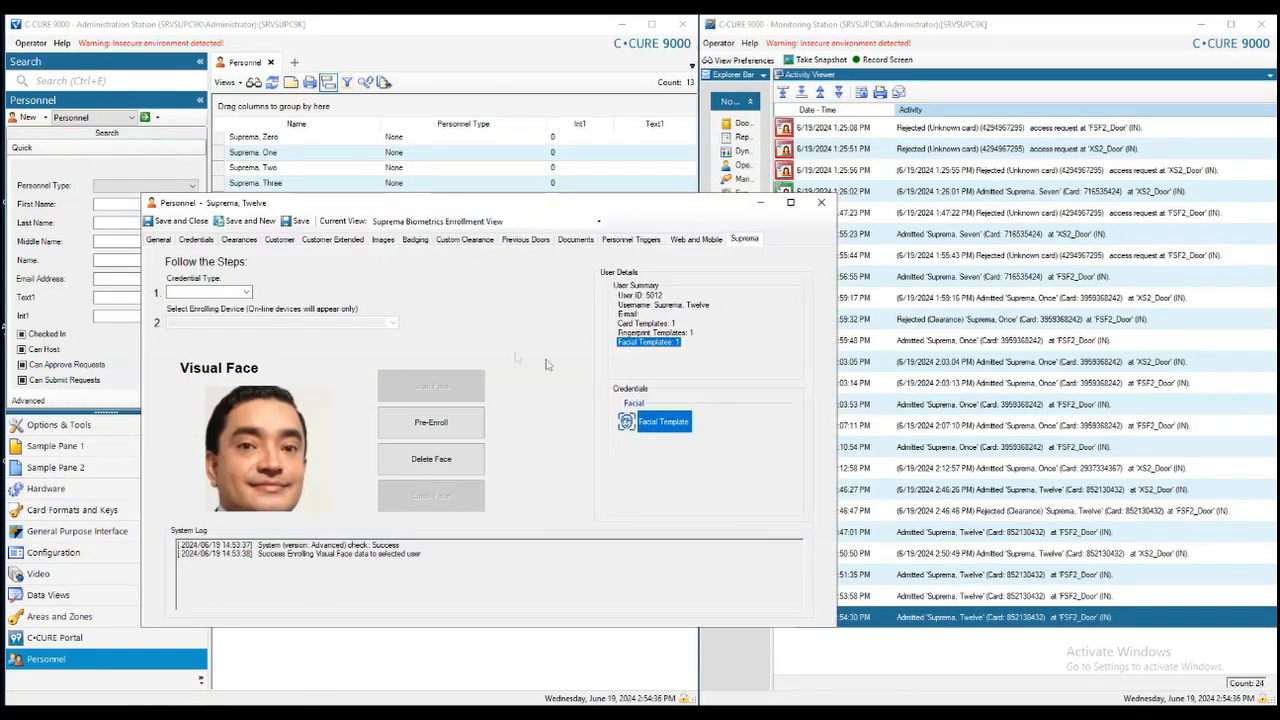
# - Start a new portrait capture and select PersonSample (7).jpg from the People folder
pyautogui.click(384, 240)
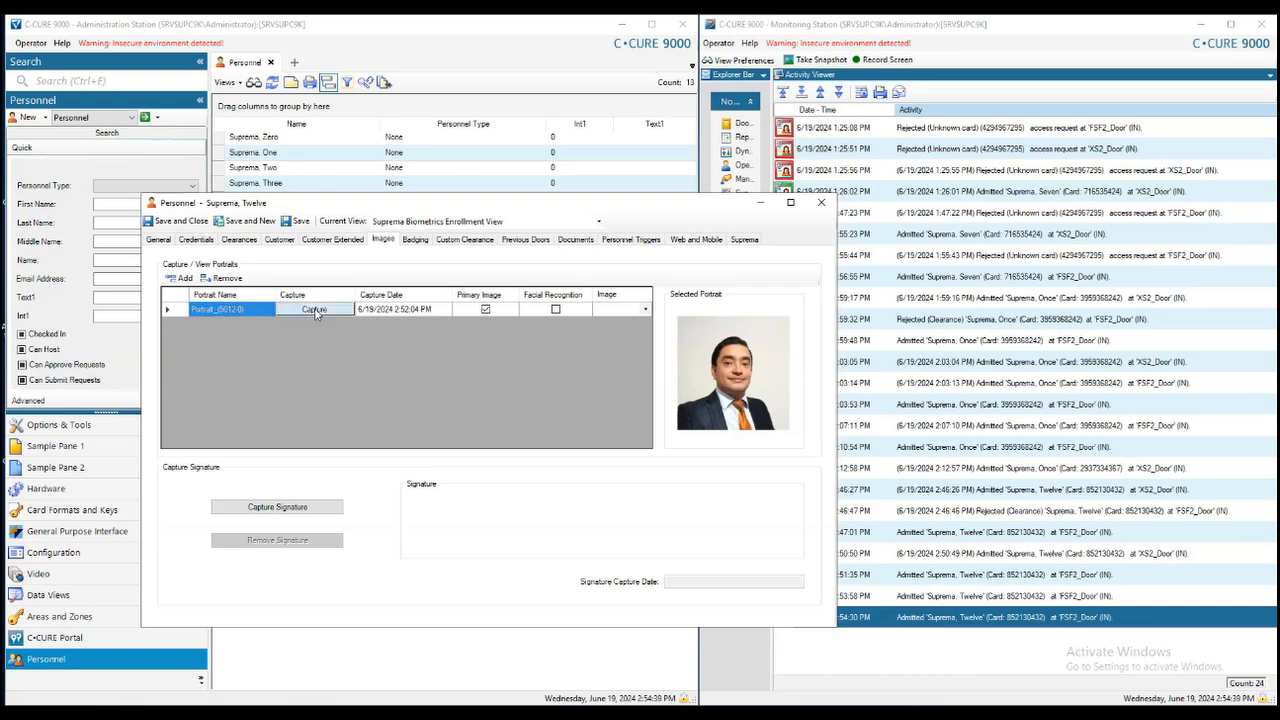
pyautogui.click(315, 310)
pyautogui.click(343, 358)
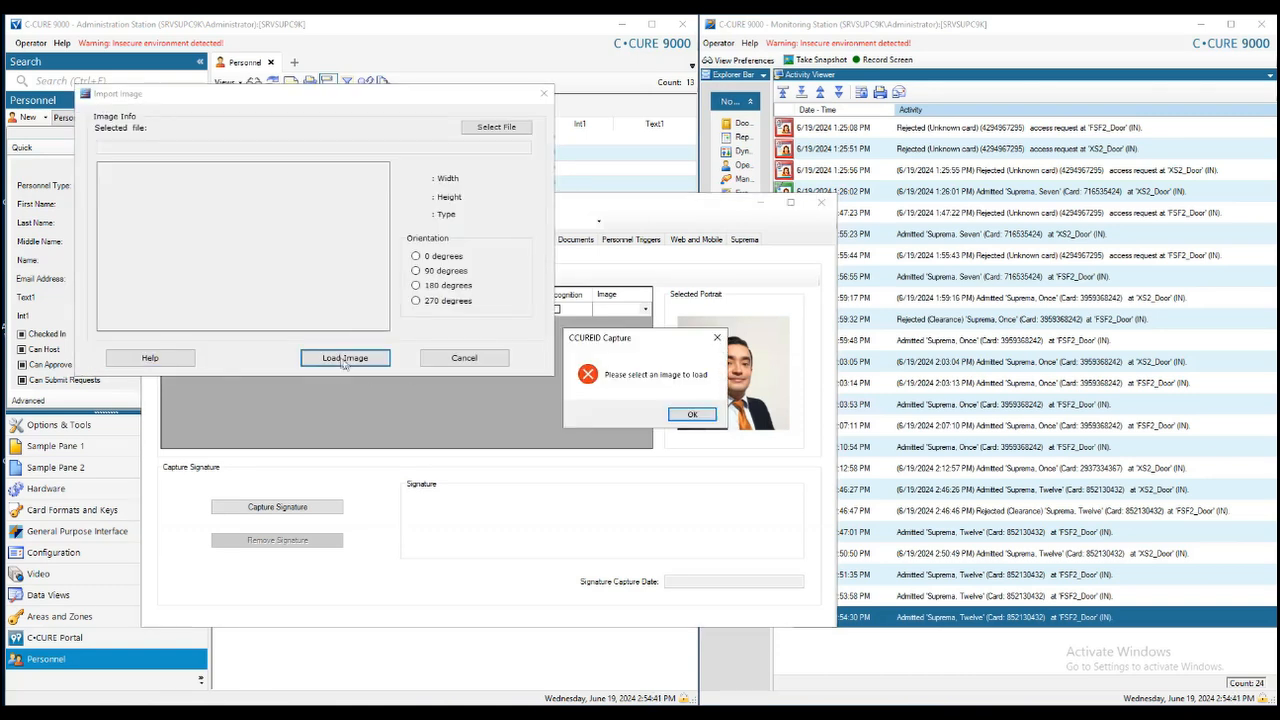
pyautogui.click(691, 415)
pyautogui.click(496, 127)
pyautogui.click(224, 196)
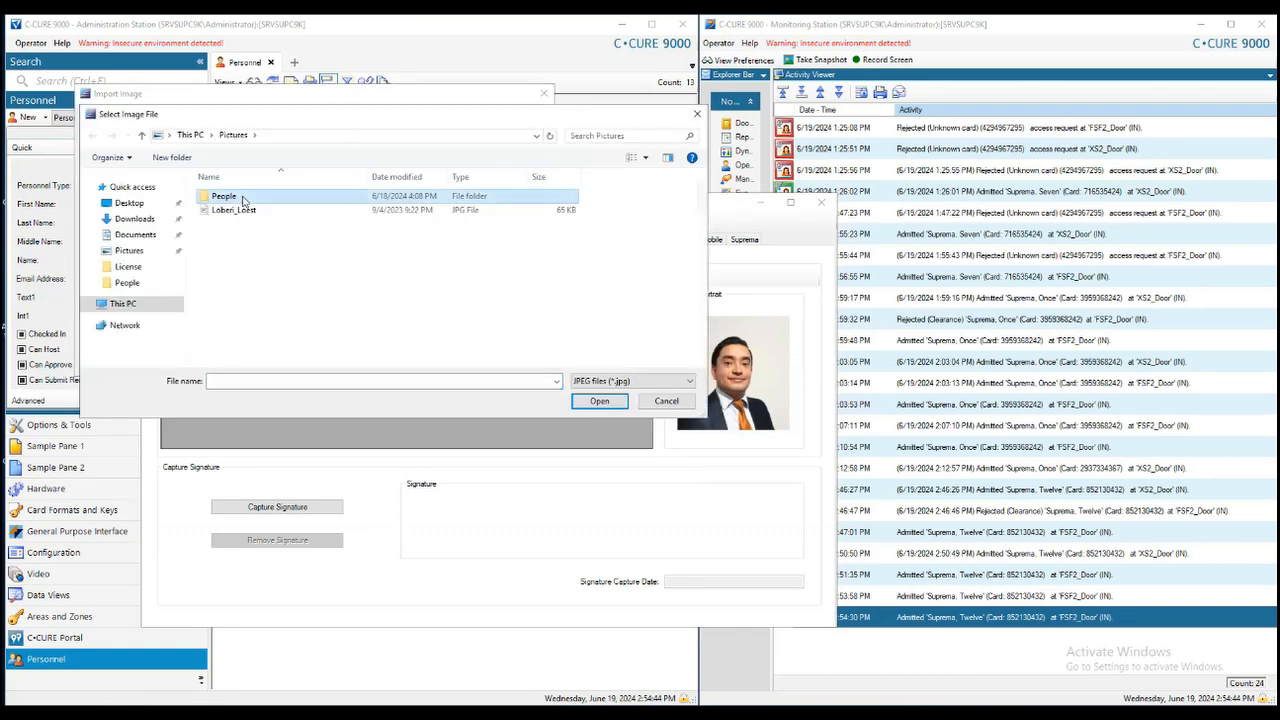
pyautogui.doubleClick(242, 200)
pyautogui.doubleClick(237, 281)
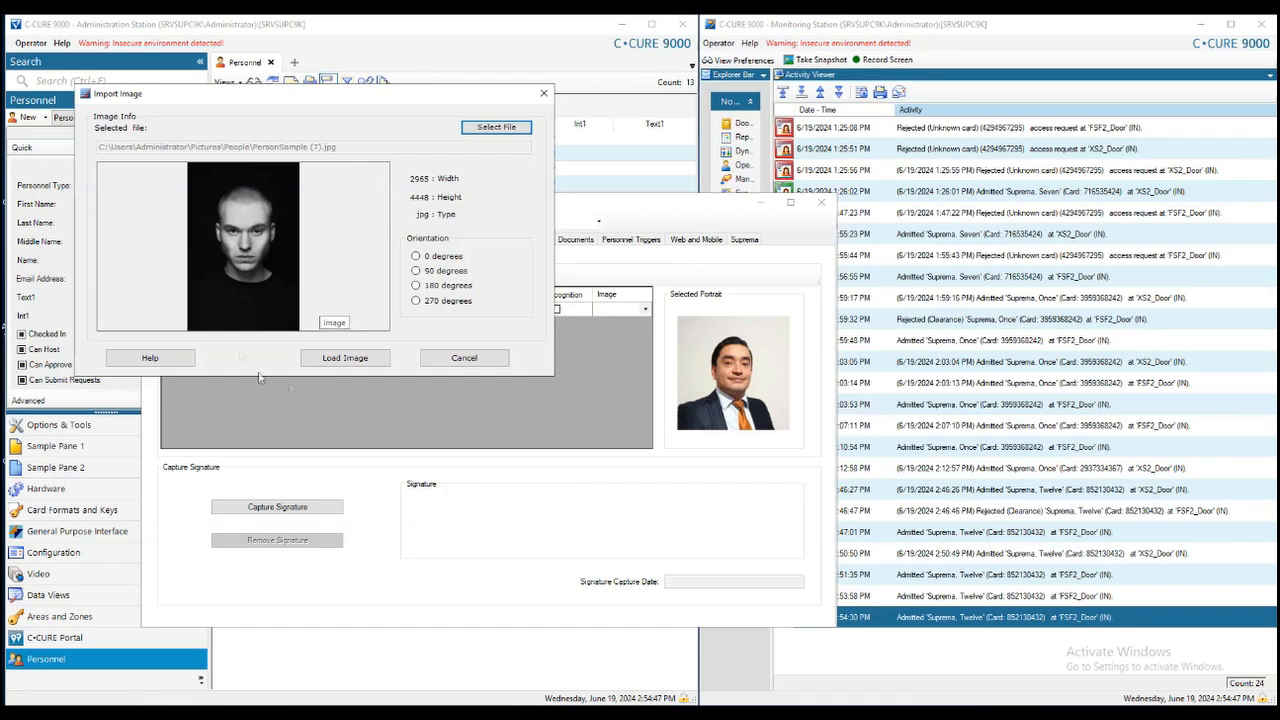
# - Load and save the PersonSample (7).jpg portrait, then save Twelve's personnel record
pyautogui.click(357, 360)
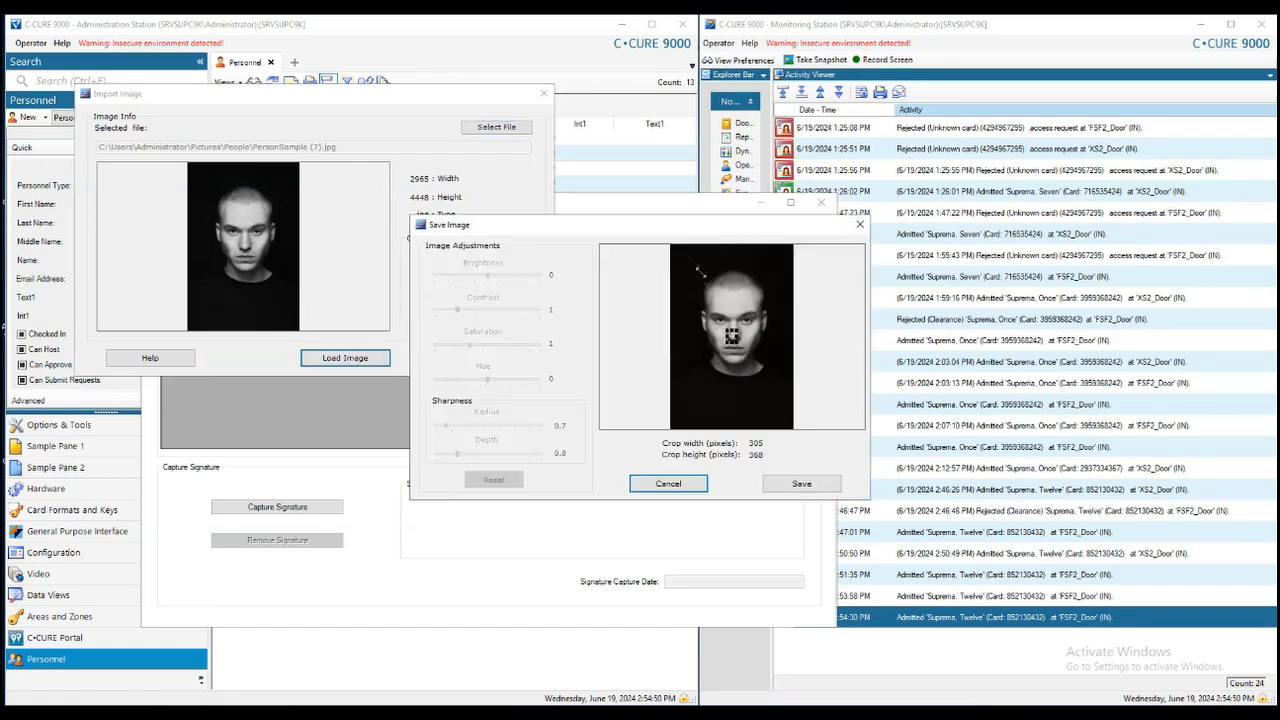
pyautogui.click(803, 485)
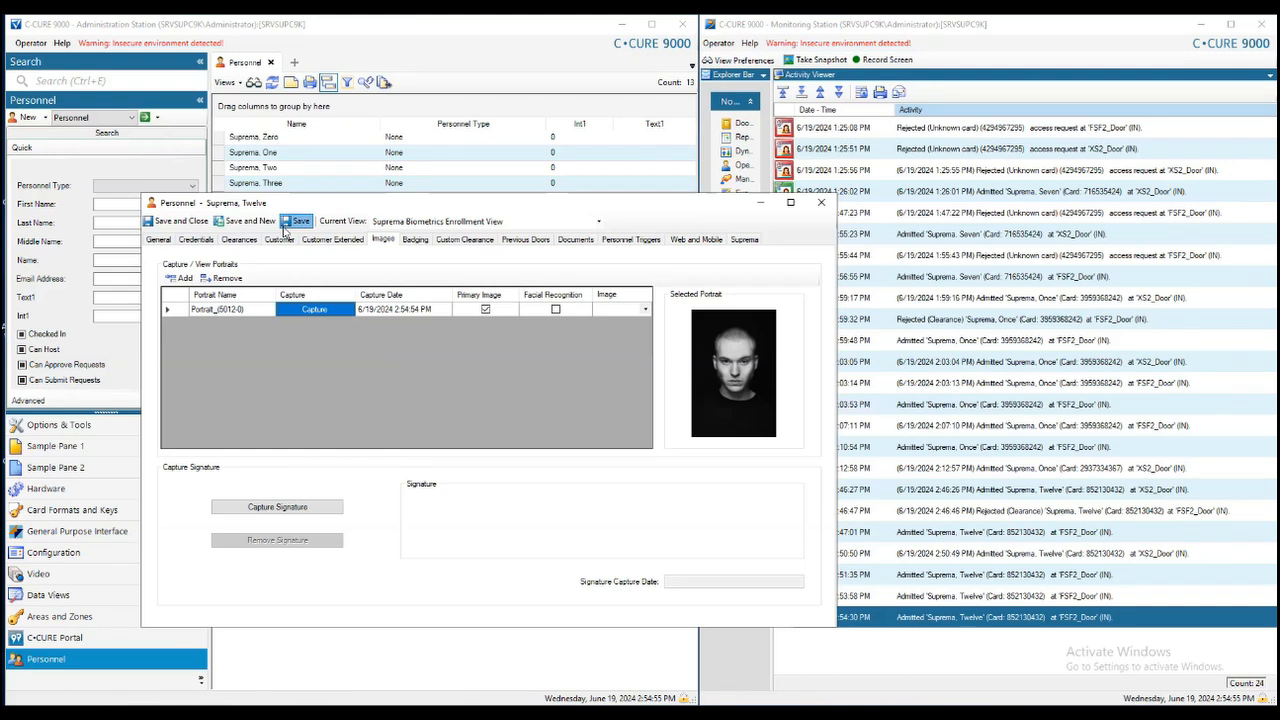
pyautogui.click(297, 221)
pyautogui.click(744, 240)
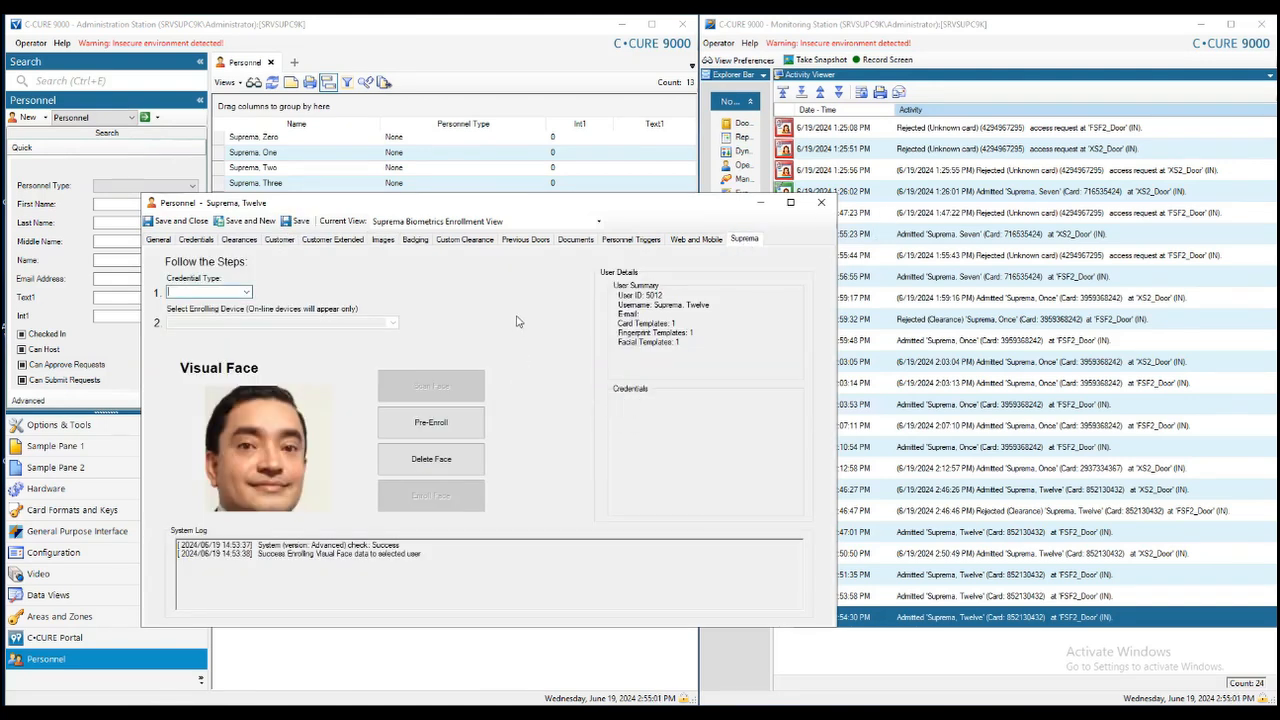
# - Delete Twelve's old facial template credential and confirm the deletion
pyautogui.click(650, 342)
pyautogui.click(670, 430)
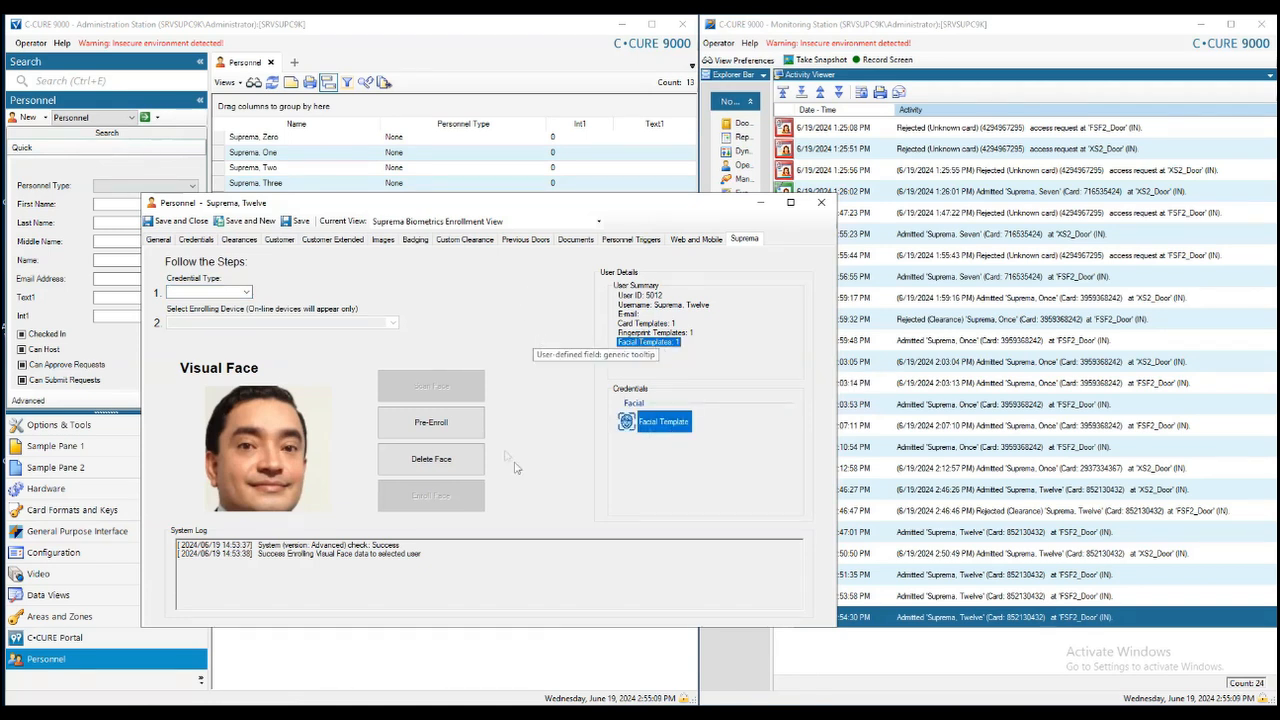
pyautogui.click(470, 460)
pyautogui.click(692, 421)
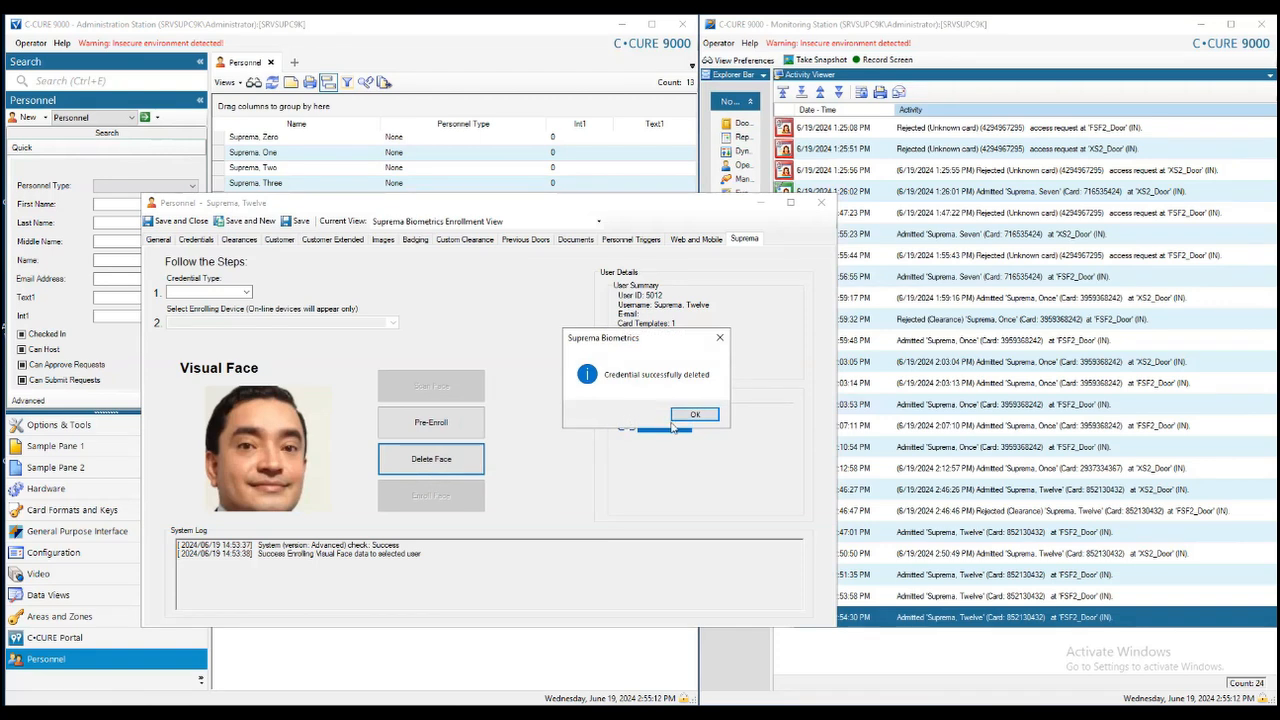
pyautogui.click(691, 416)
# - Review the enrolled facial template and the stored Portrait_(5012-0) on the Images tab
pyautogui.click(695, 240)
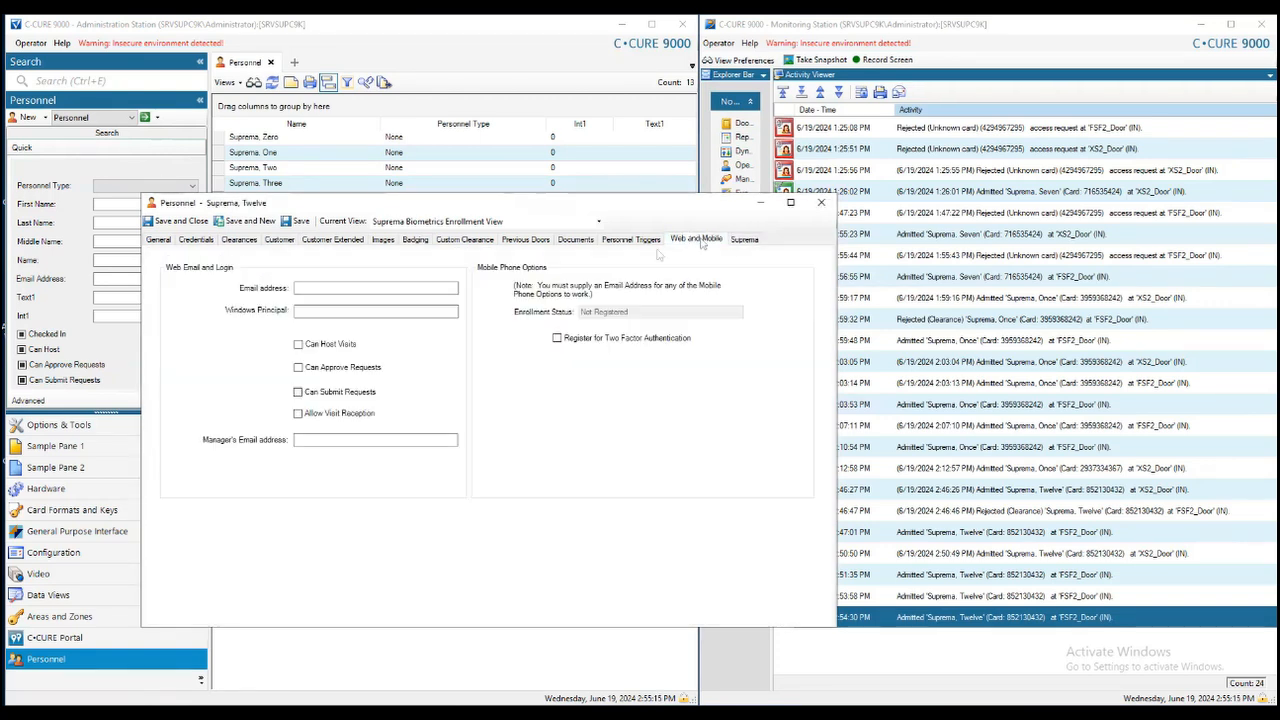
pyautogui.click(383, 240)
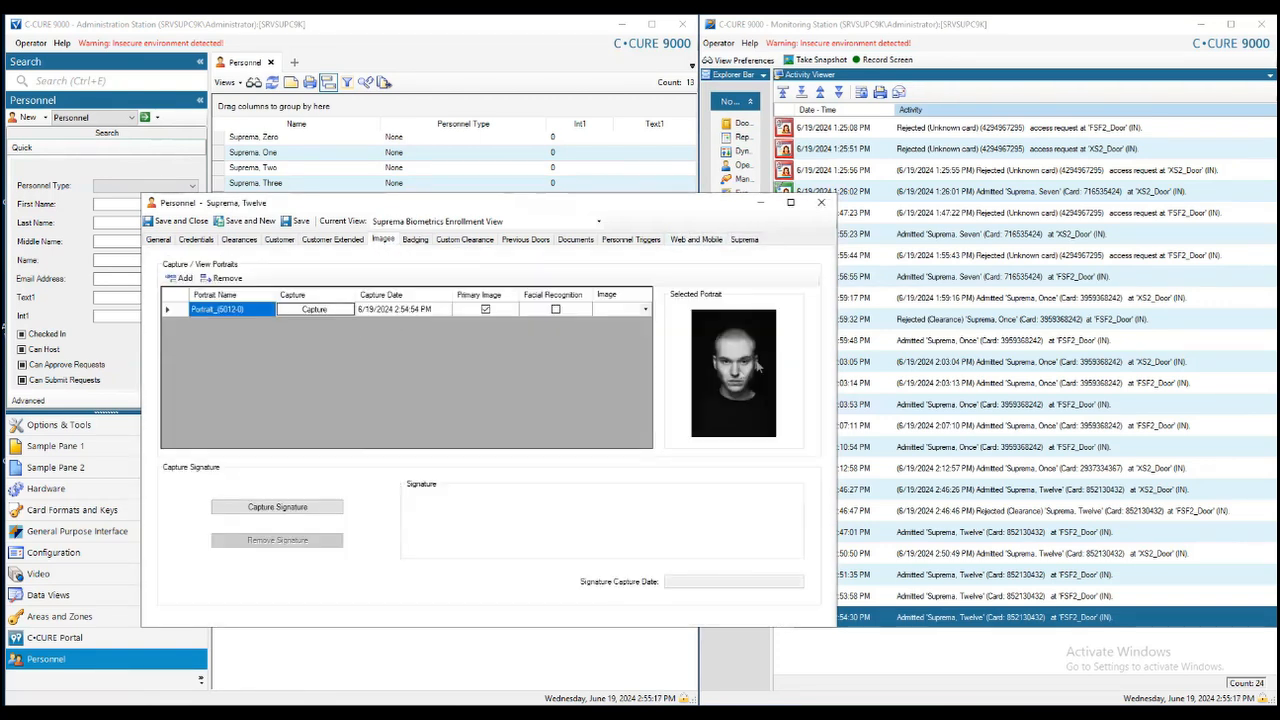
pyautogui.click(744, 240)
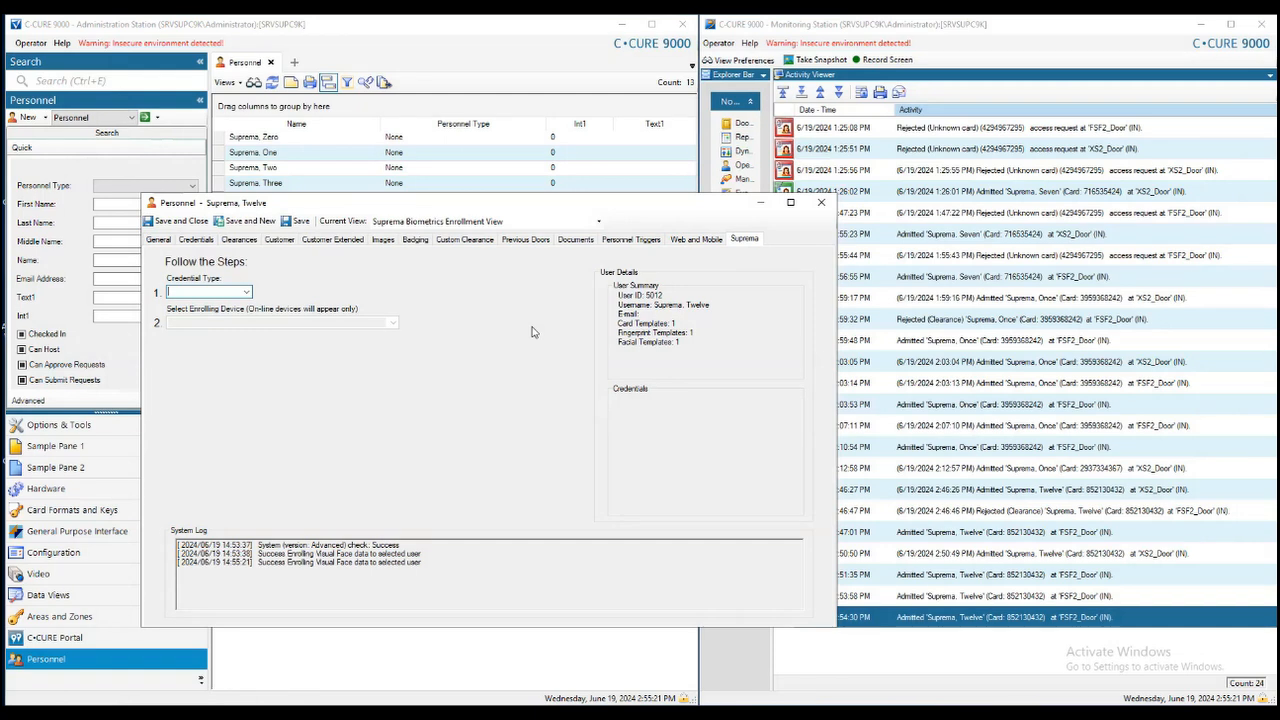
pyautogui.click(651, 424)
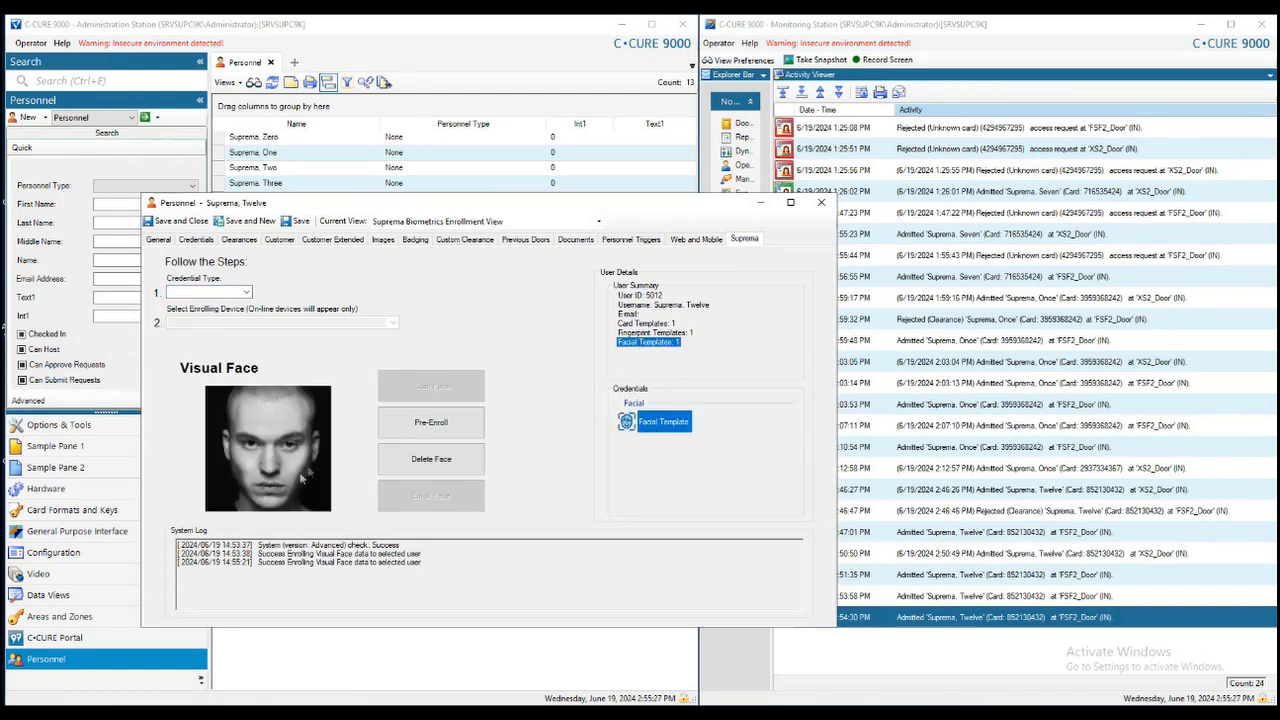
pyautogui.click(383, 240)
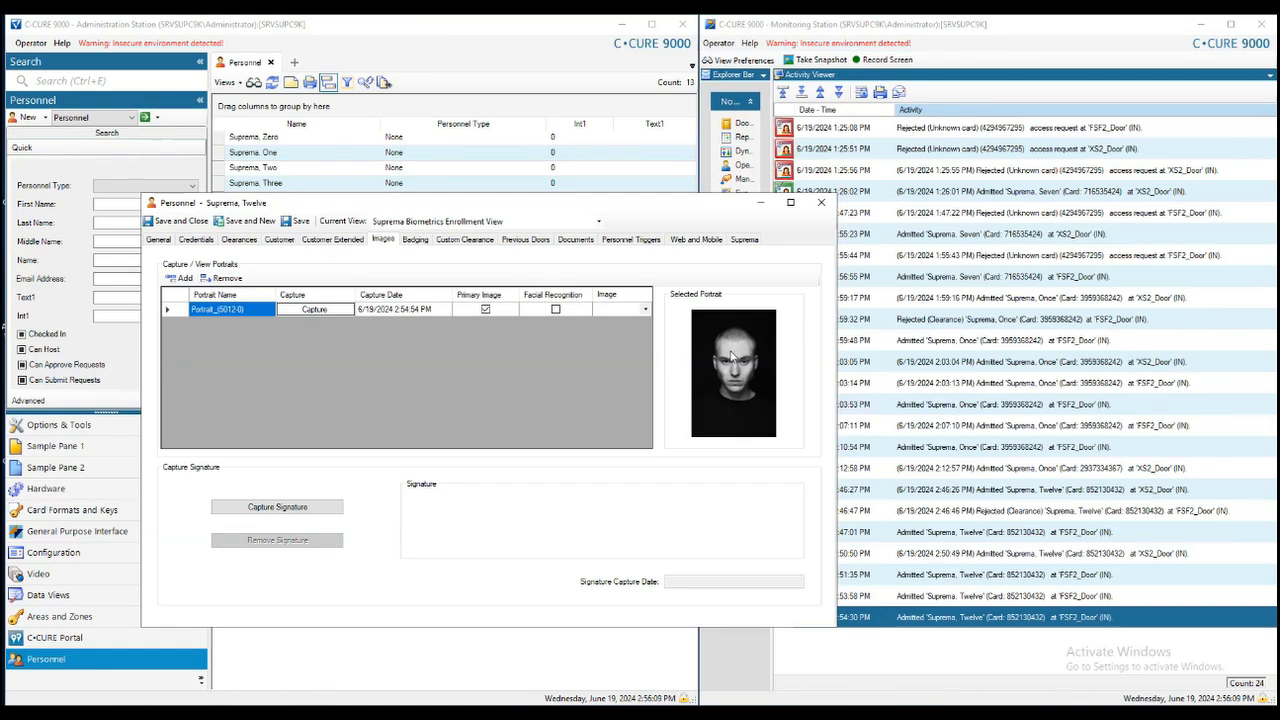
# - Start a Pre-Enroll upload from file and load the PersonSample (10) photo
pyautogui.click(744, 240)
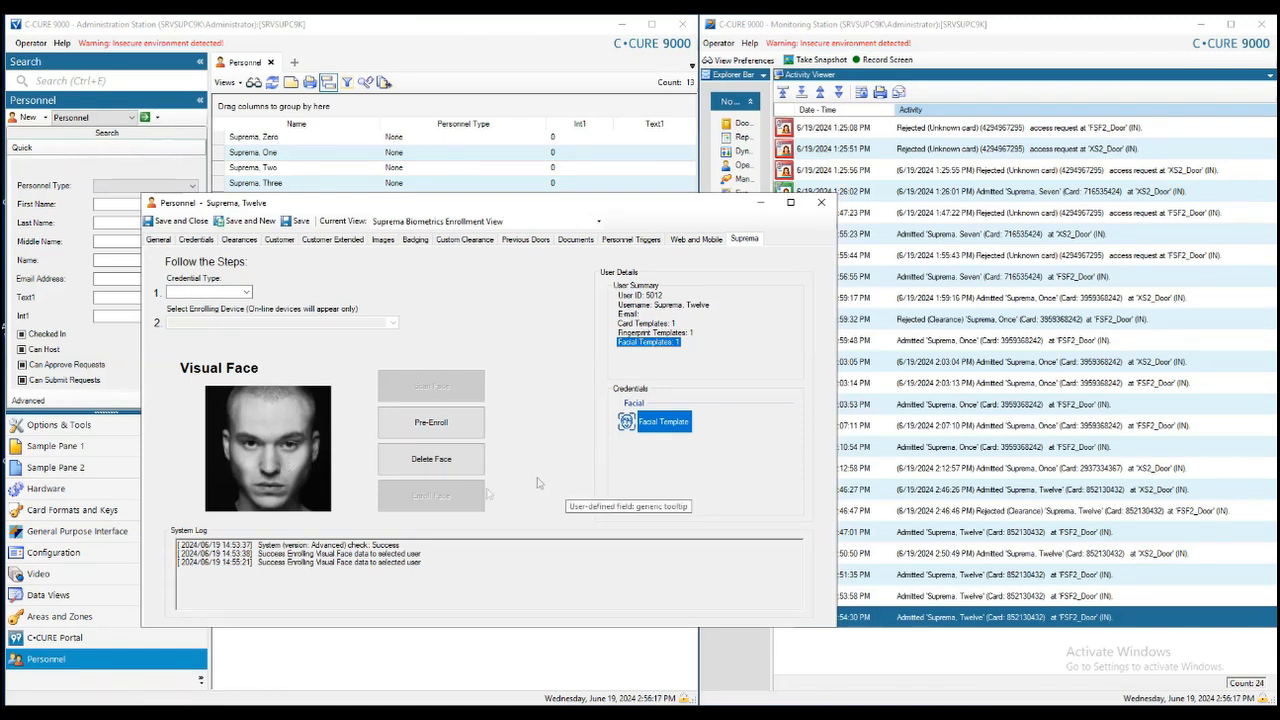
pyautogui.click(434, 421)
pyautogui.click(437, 419)
pyautogui.click(340, 446)
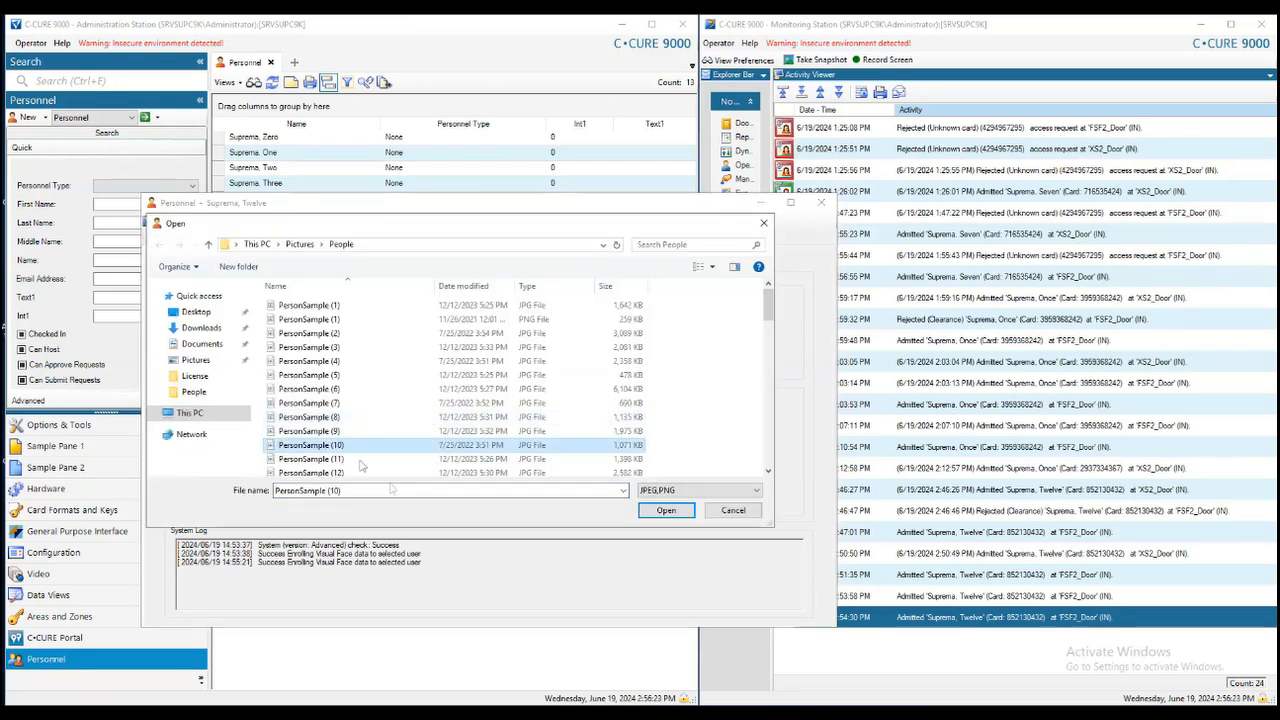
pyautogui.click(666, 511)
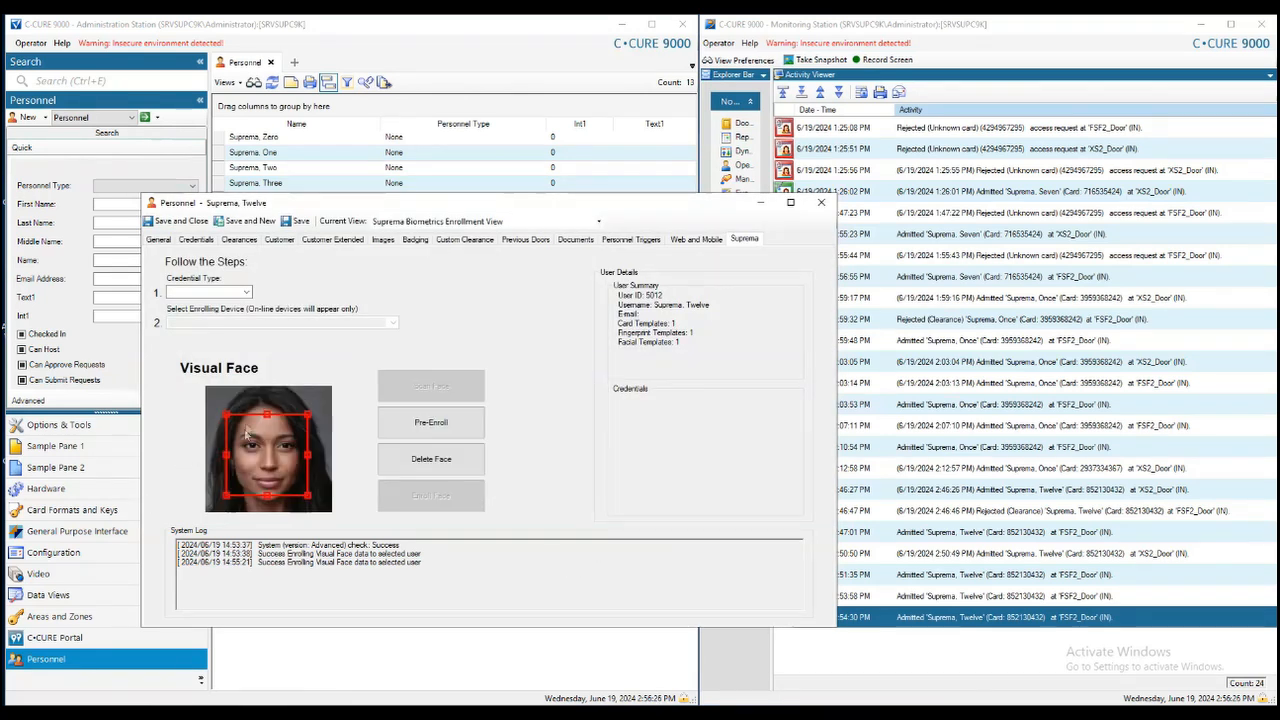
# - Crop around the face, enroll it as a facial template, and reopen Pre-Enroll choices
pyautogui.moveTo(224, 413); pyautogui.dragTo(216, 395)
pyautogui.moveTo(308, 495); pyautogui.dragTo(315, 506)
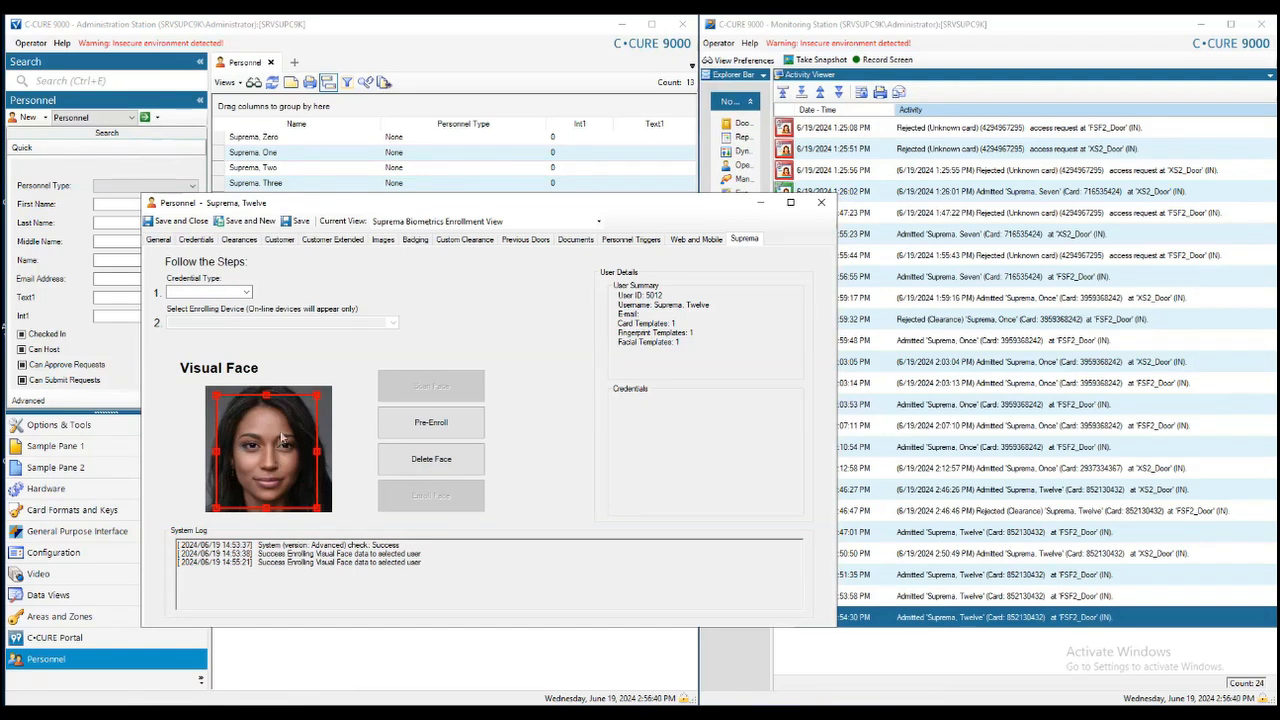
pyautogui.moveTo(216, 396)
pyautogui.mouseDown()
pyautogui.moveTo(243, 437)
pyautogui.moveTo(216, 394)
pyautogui.mouseUp()
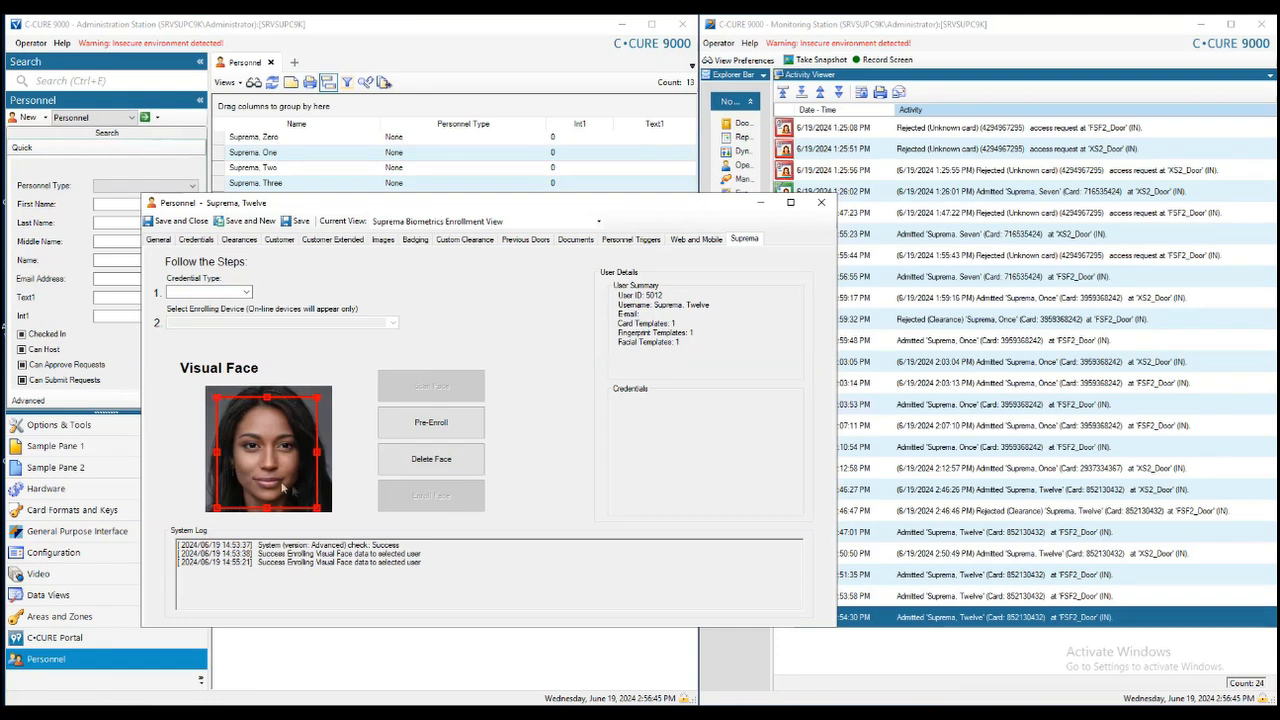
pyautogui.click(289, 449)
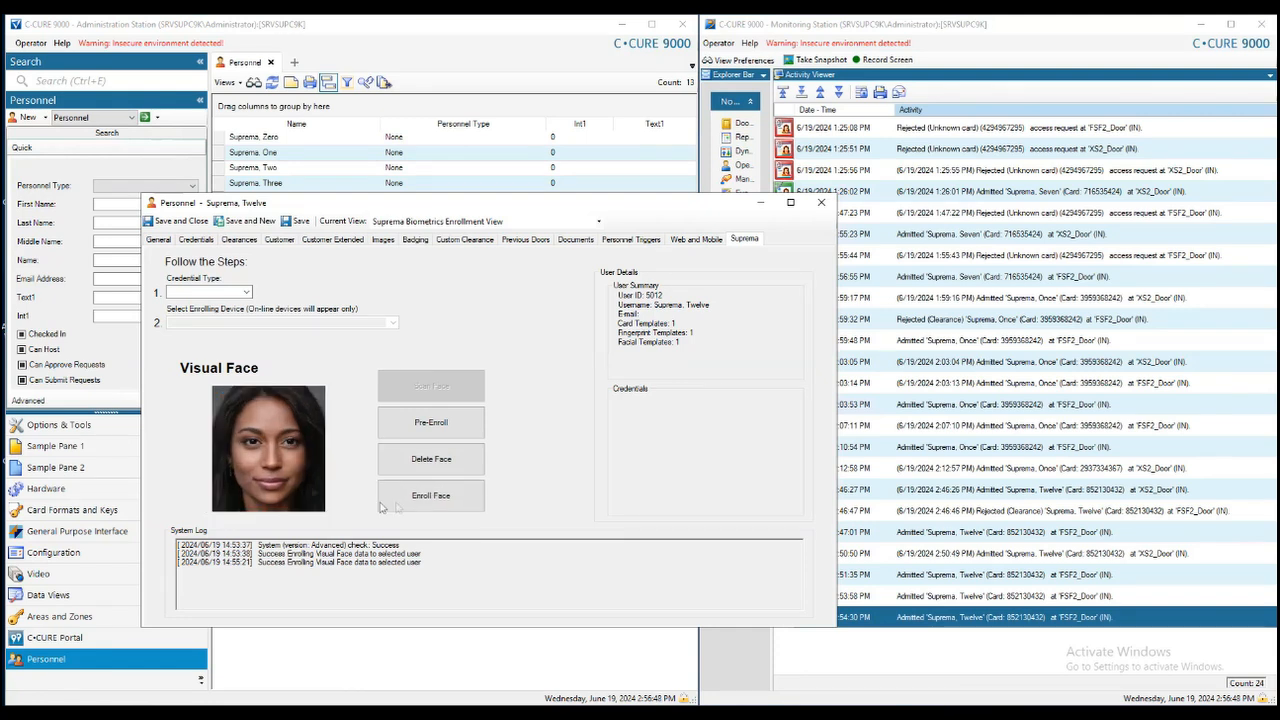
pyautogui.click(431, 495)
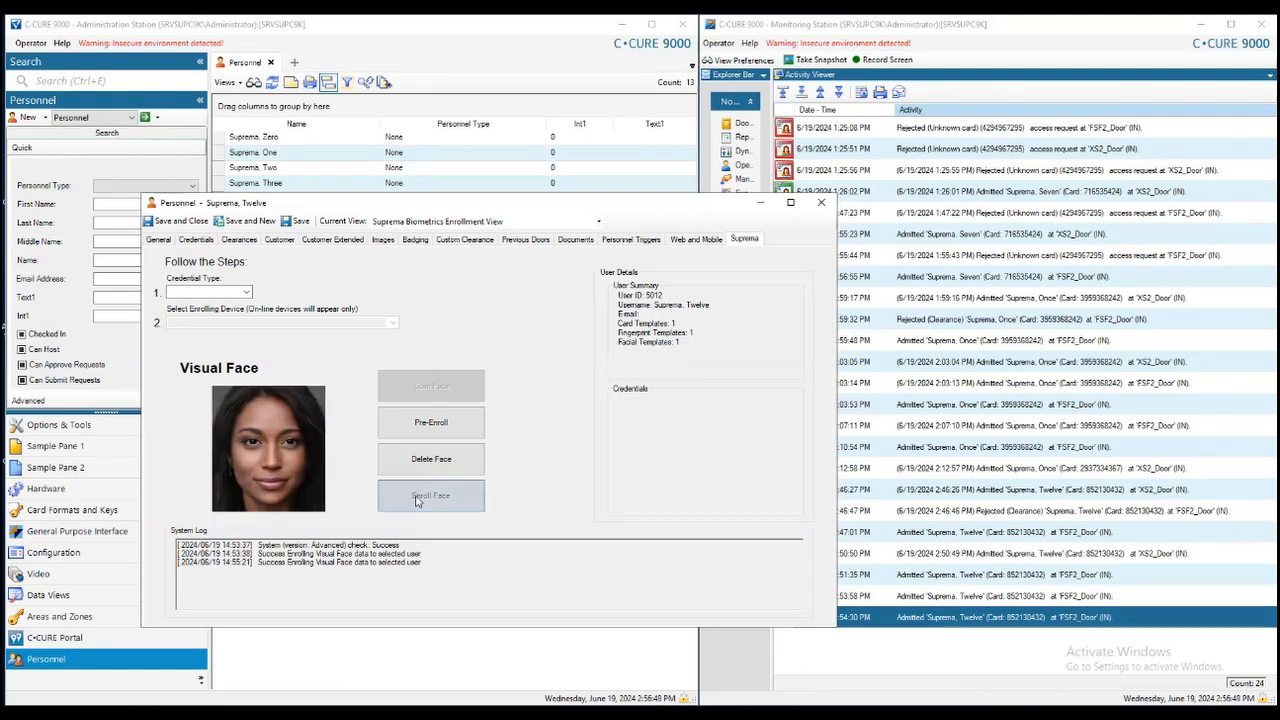
pyautogui.click(652, 343)
pyautogui.click(672, 427)
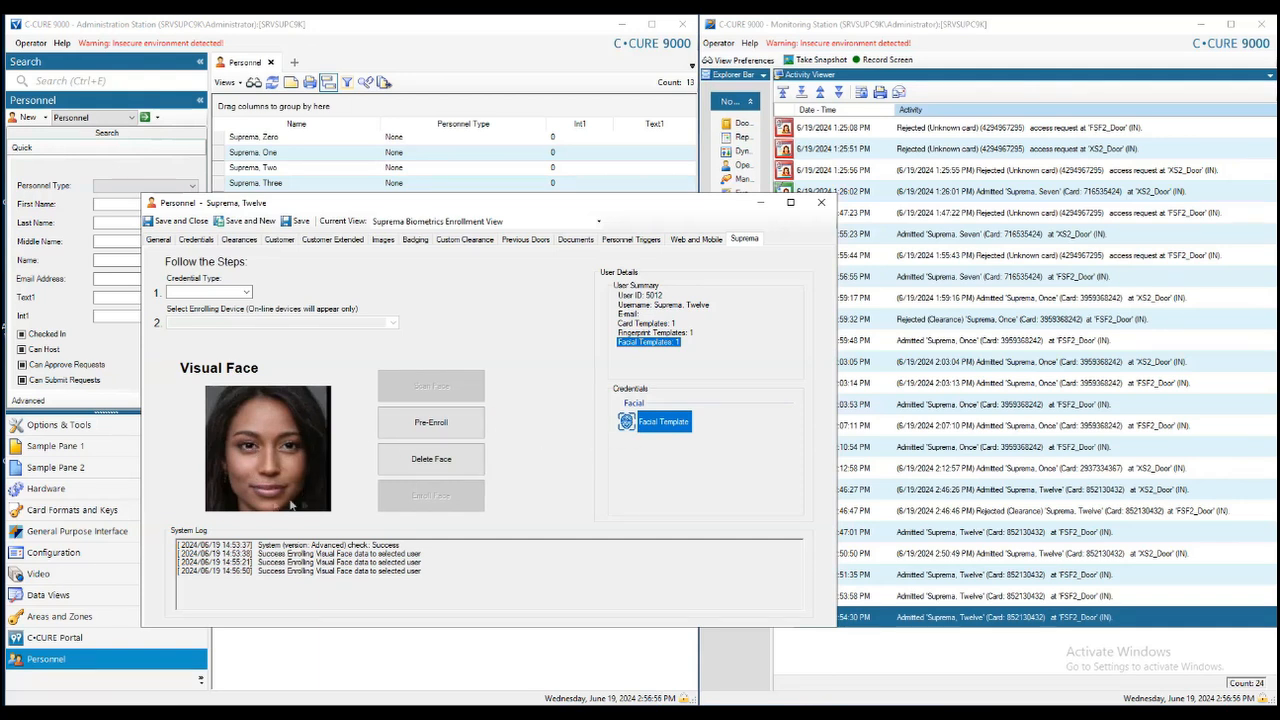
pyautogui.click(440, 425)
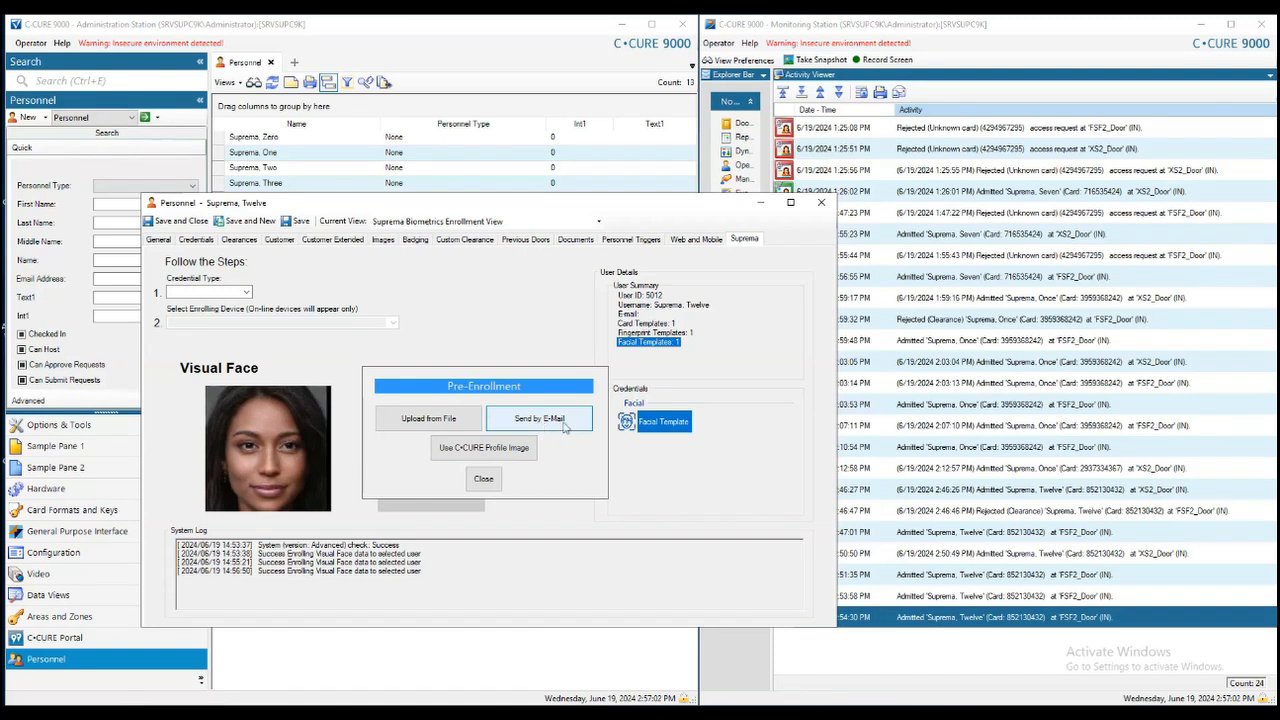
# - Start a new profile portrait capture using a photo from the Pictures folder
pyautogui.click(481, 479)
pyautogui.click(383, 239)
pyautogui.click(314, 309)
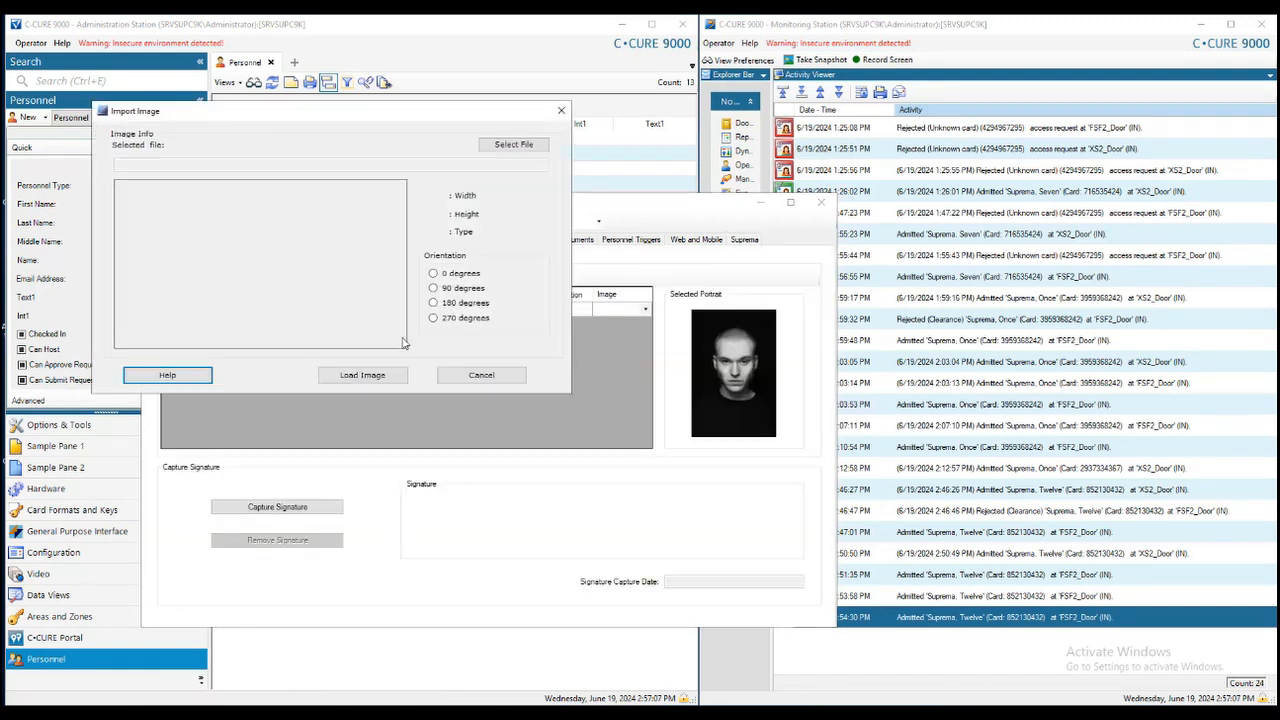
pyautogui.click(513, 144)
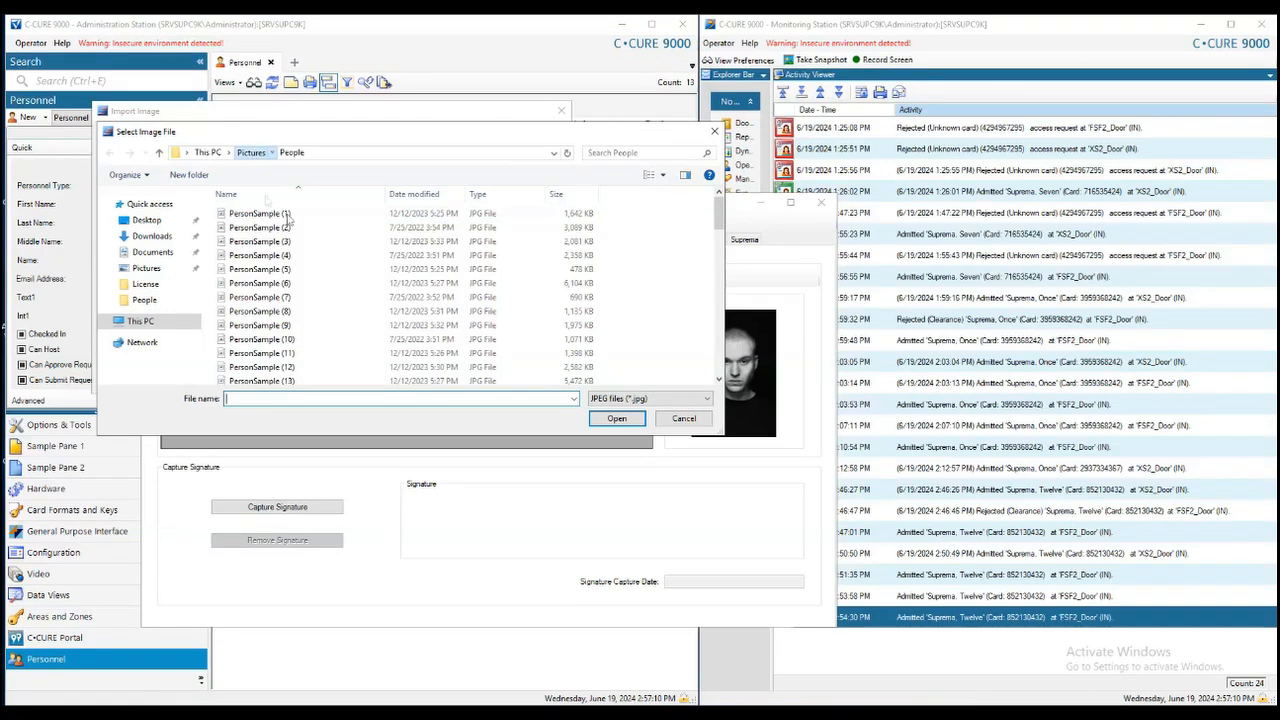
pyautogui.click(251, 152)
pyautogui.click(260, 227)
pyautogui.click(617, 418)
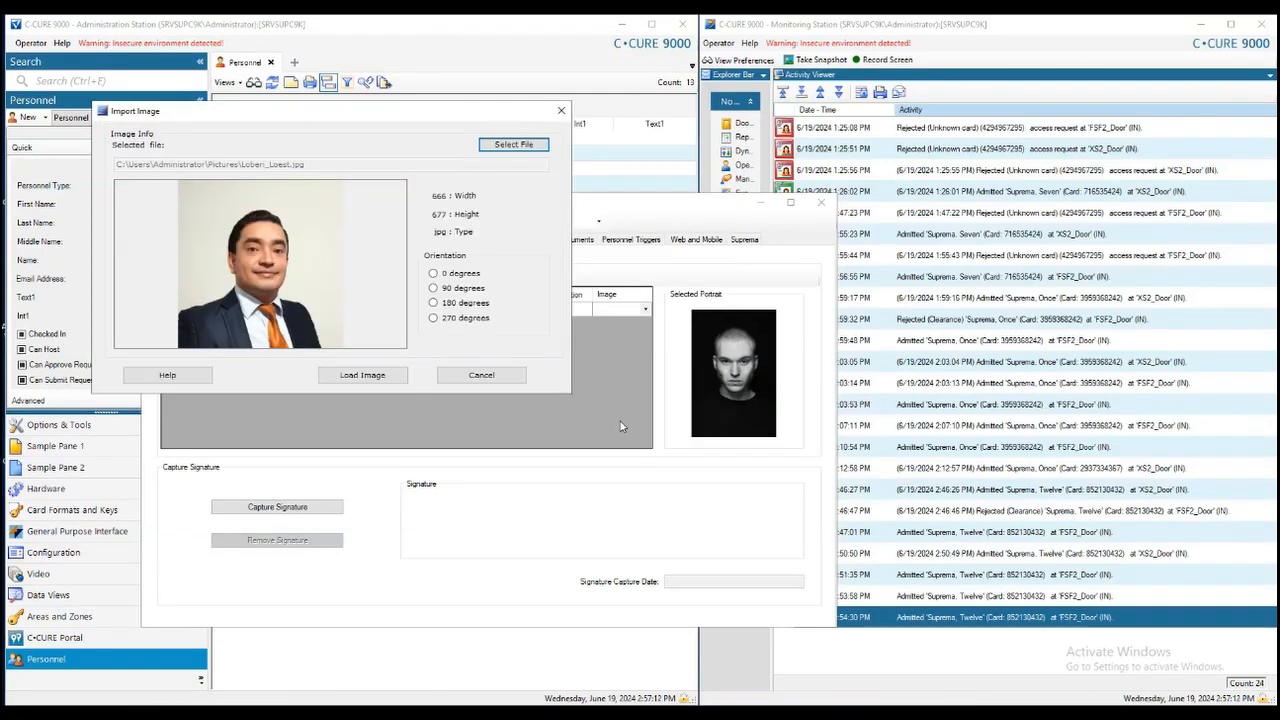
# - Widen the crop, save the new portrait, and store it on the record
pyautogui.click(362, 375)
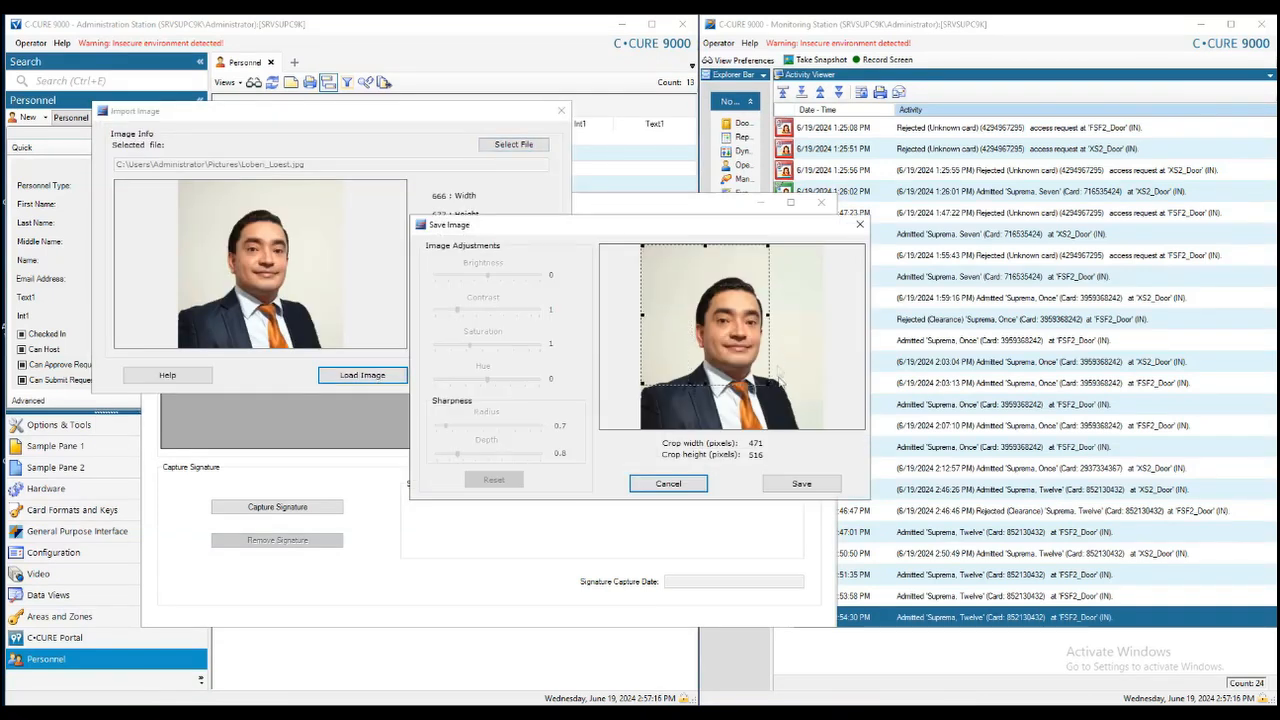
pyautogui.moveTo(768, 380); pyautogui.dragTo(822, 385)
pyautogui.click(828, 482)
pyautogui.click(301, 221)
# - Enroll the face from the C•CURE profile image and check the new FSF2_Door Admitted event
pyautogui.click(745, 239)
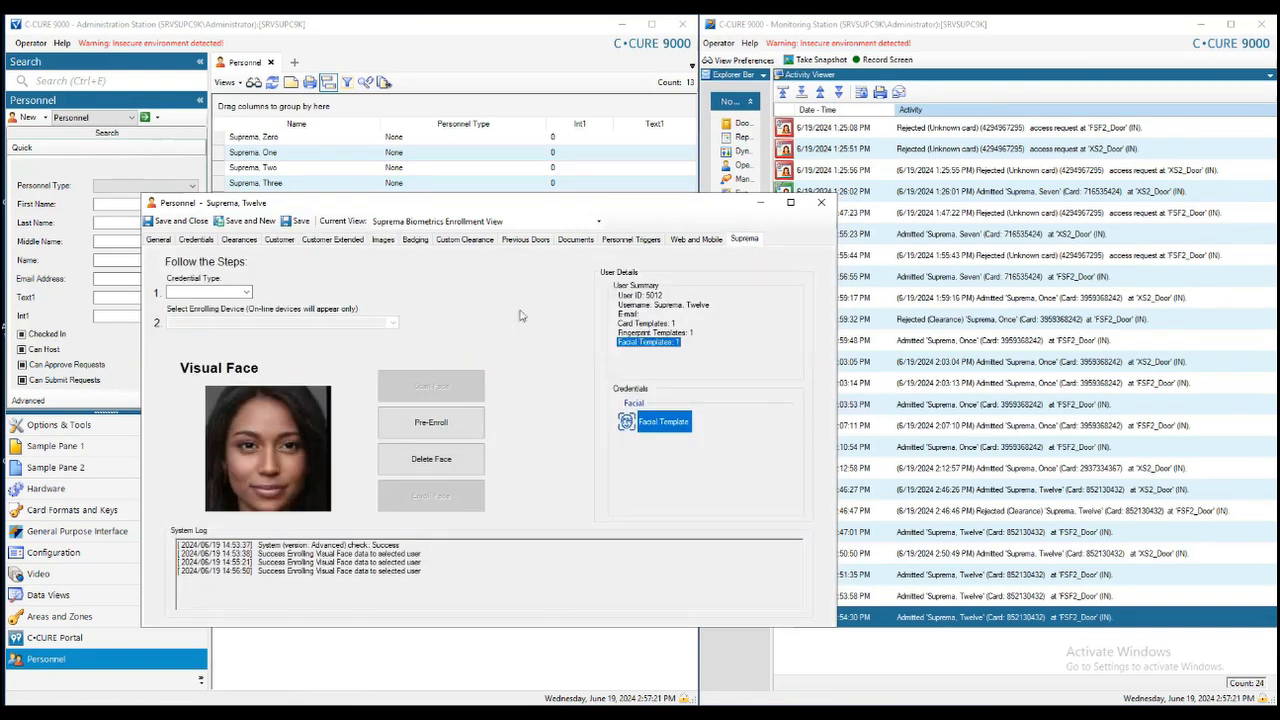
pyautogui.click(465, 422)
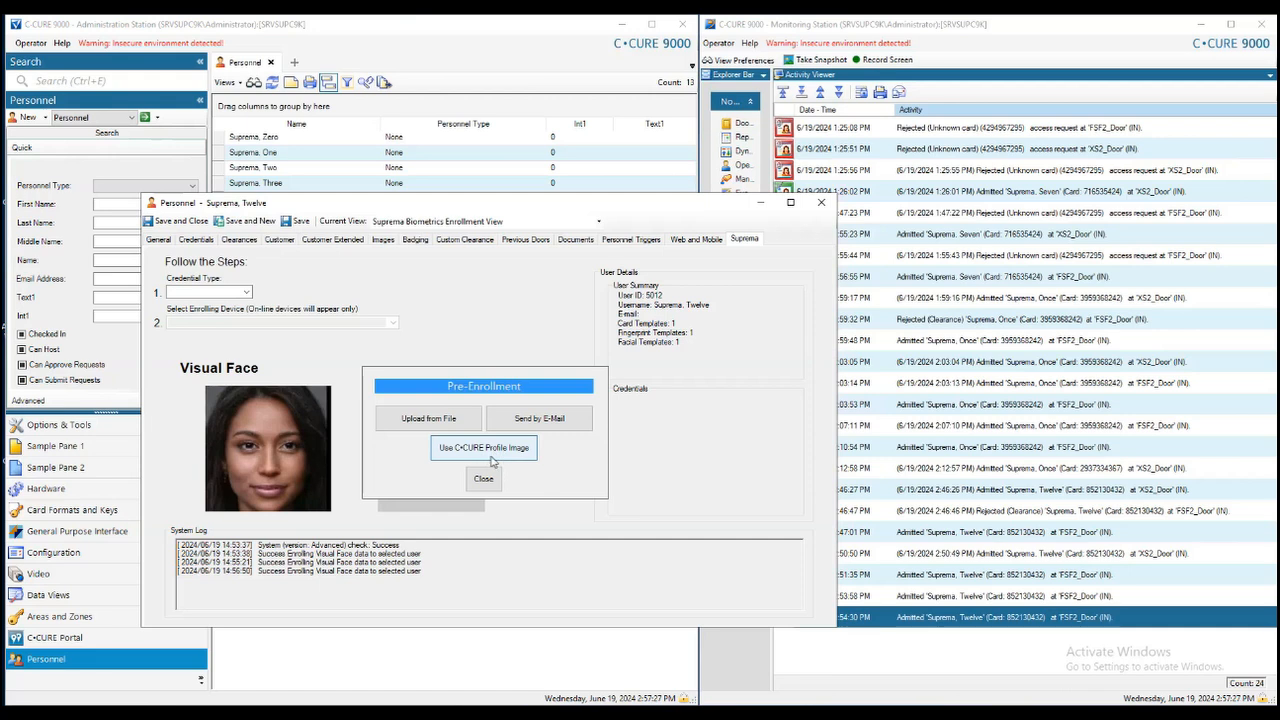
pyautogui.click(486, 461)
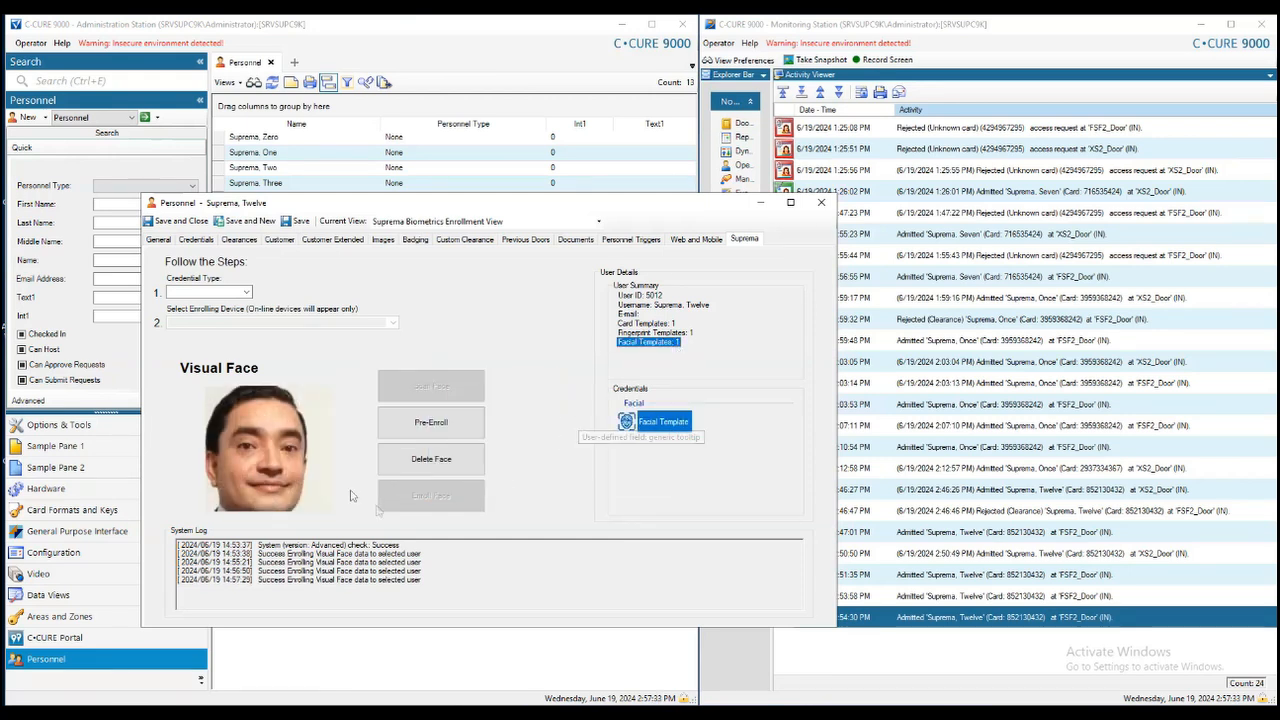
pyautogui.moveTo(641, 207); pyautogui.dragTo(520, 190)
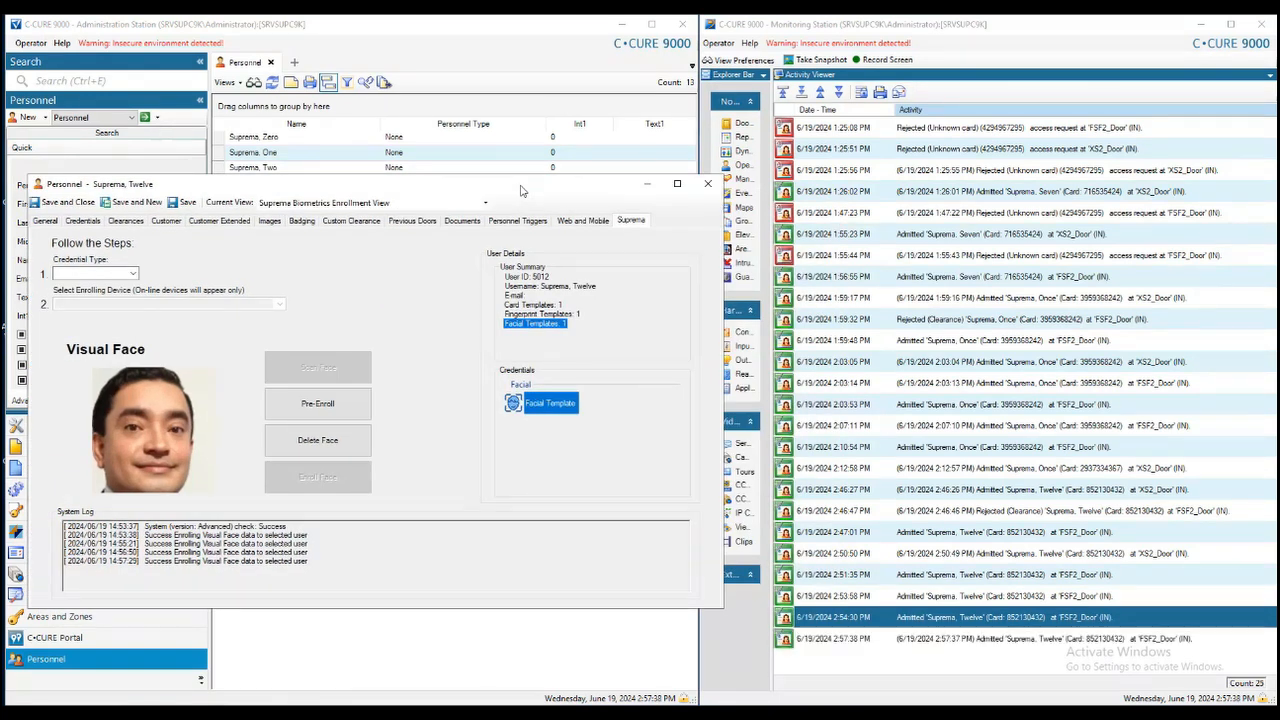
pyautogui.click(996, 642)
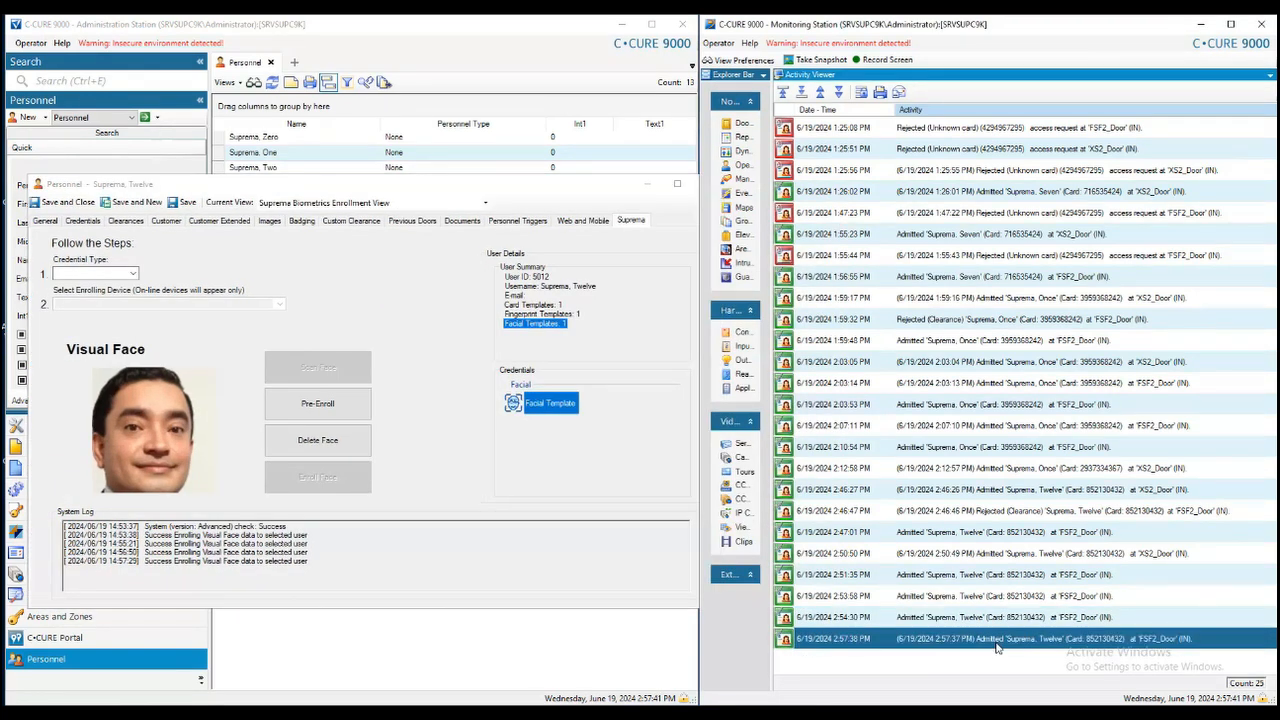
pyautogui.moveTo(462, 192); pyautogui.dragTo(646, 196)
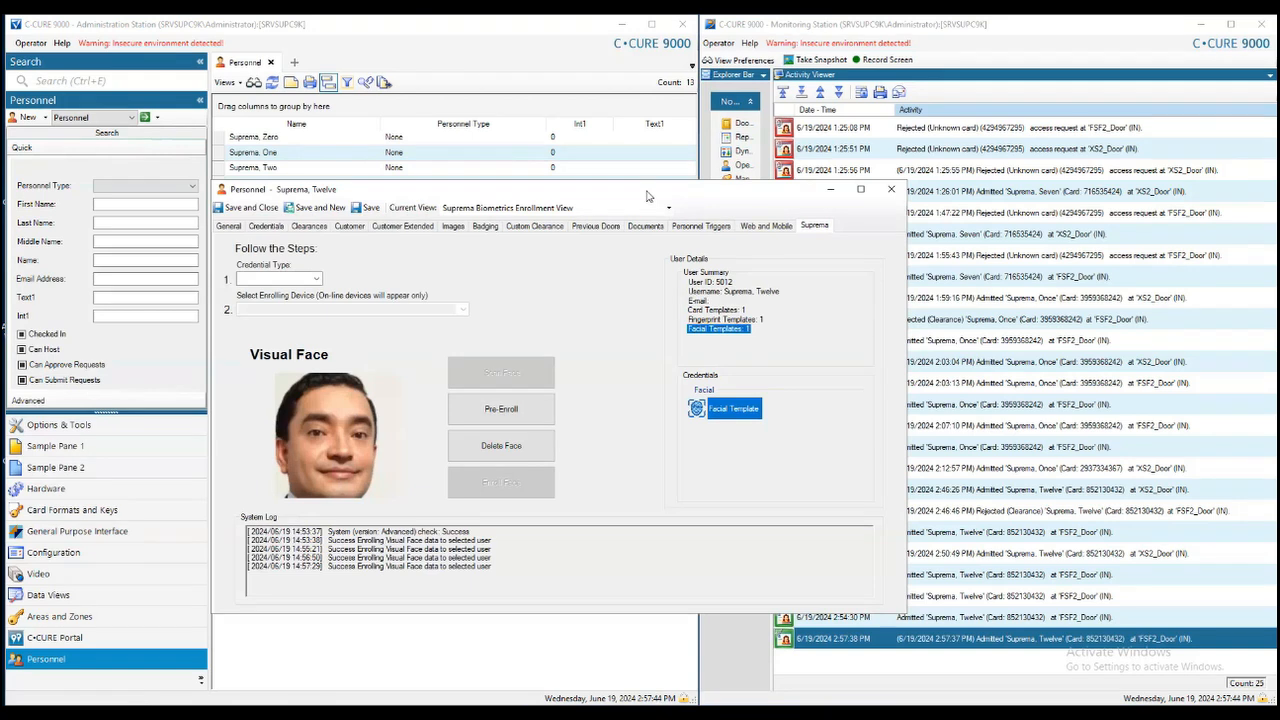